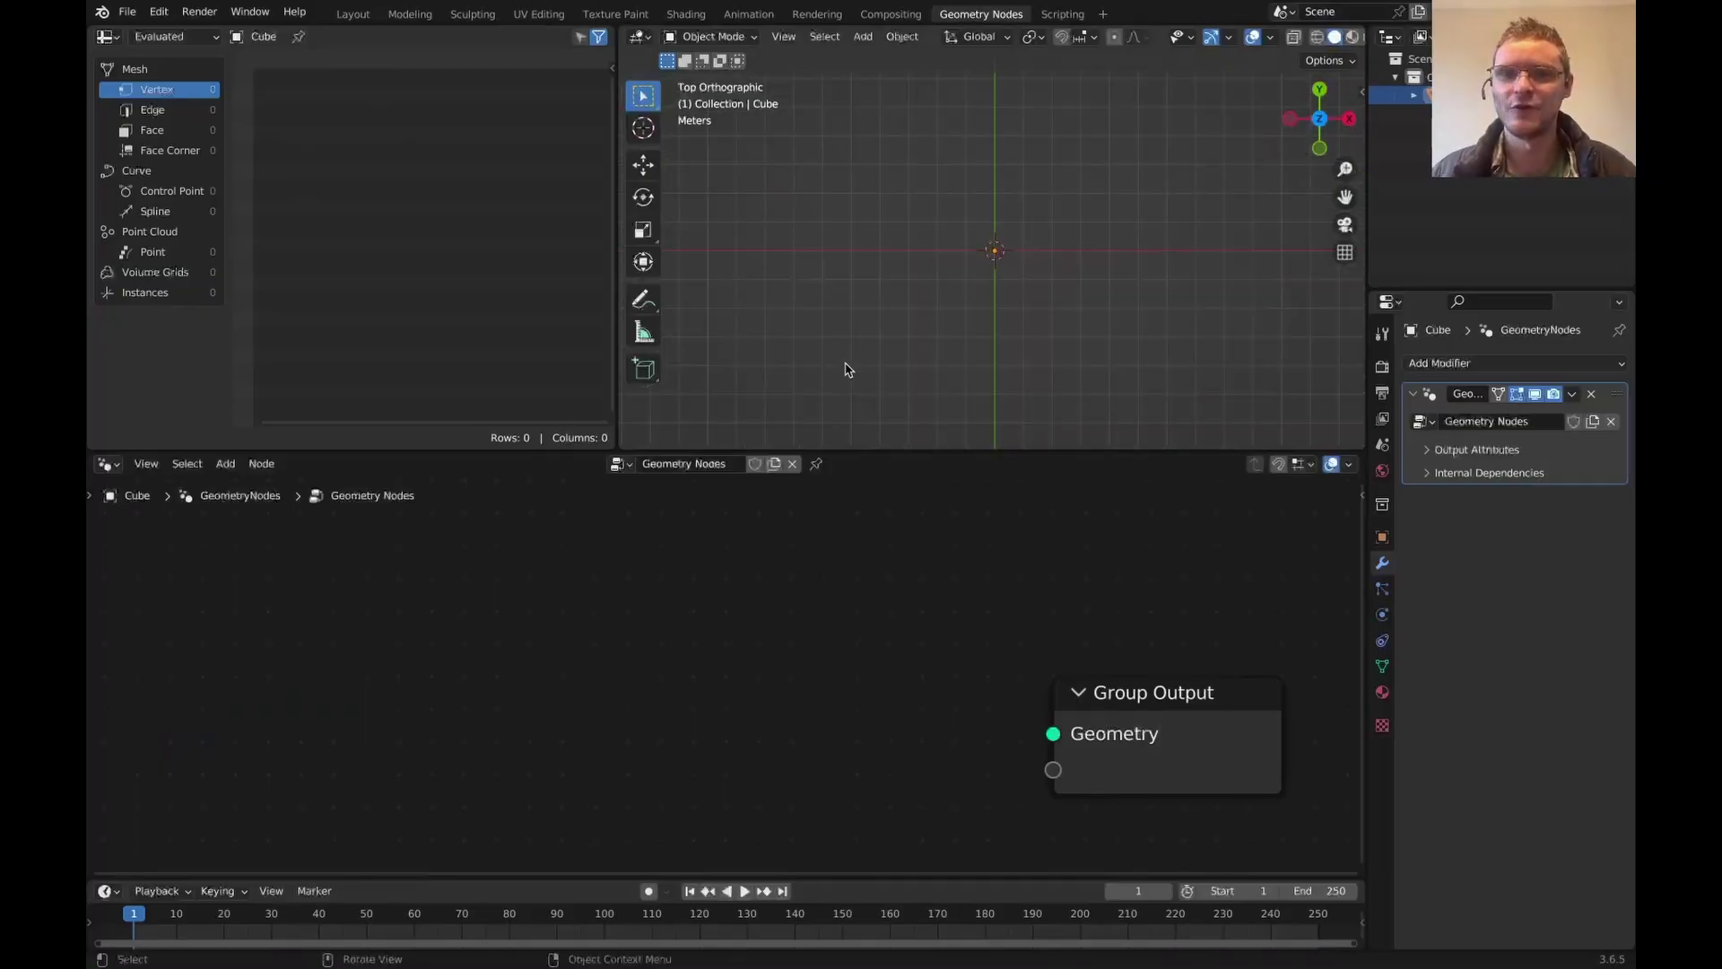
- Sketch a maze outline with a marked start corner, inner walls and a path as annotations in the top view
mouse_move(846, 370)
left_mouse_down()
mouse_move(844, 99)
mouse_move(1177, 157)
mouse_move(958, 375)
mouse_move(818, 363)
left_mouse_up()
mouse_move(895, 312)
left_mouse_down()
mouse_move(901, 214)
mouse_move(1063, 145)
left_mouse_up()
left_click_drag(986, 212, 1051, 292)
left_click_drag(859, 350, 844, 359)
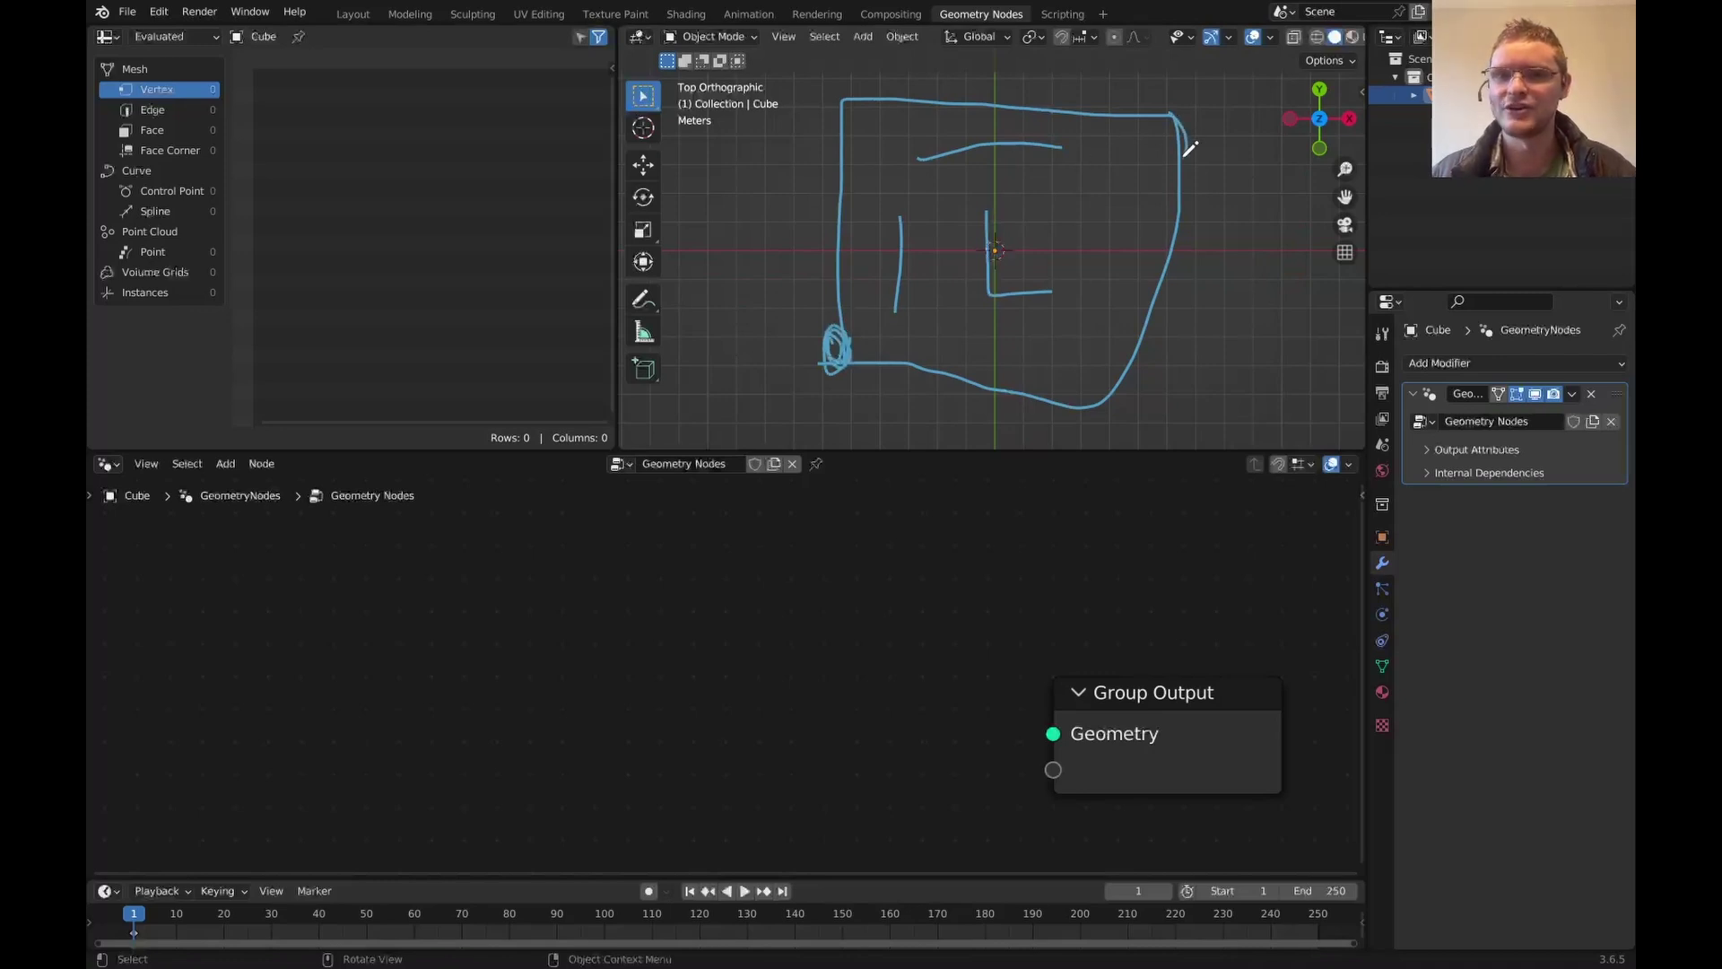
left_click_drag(848, 103, 843, 130)
left_click_drag(1135, 184, 812, 372)
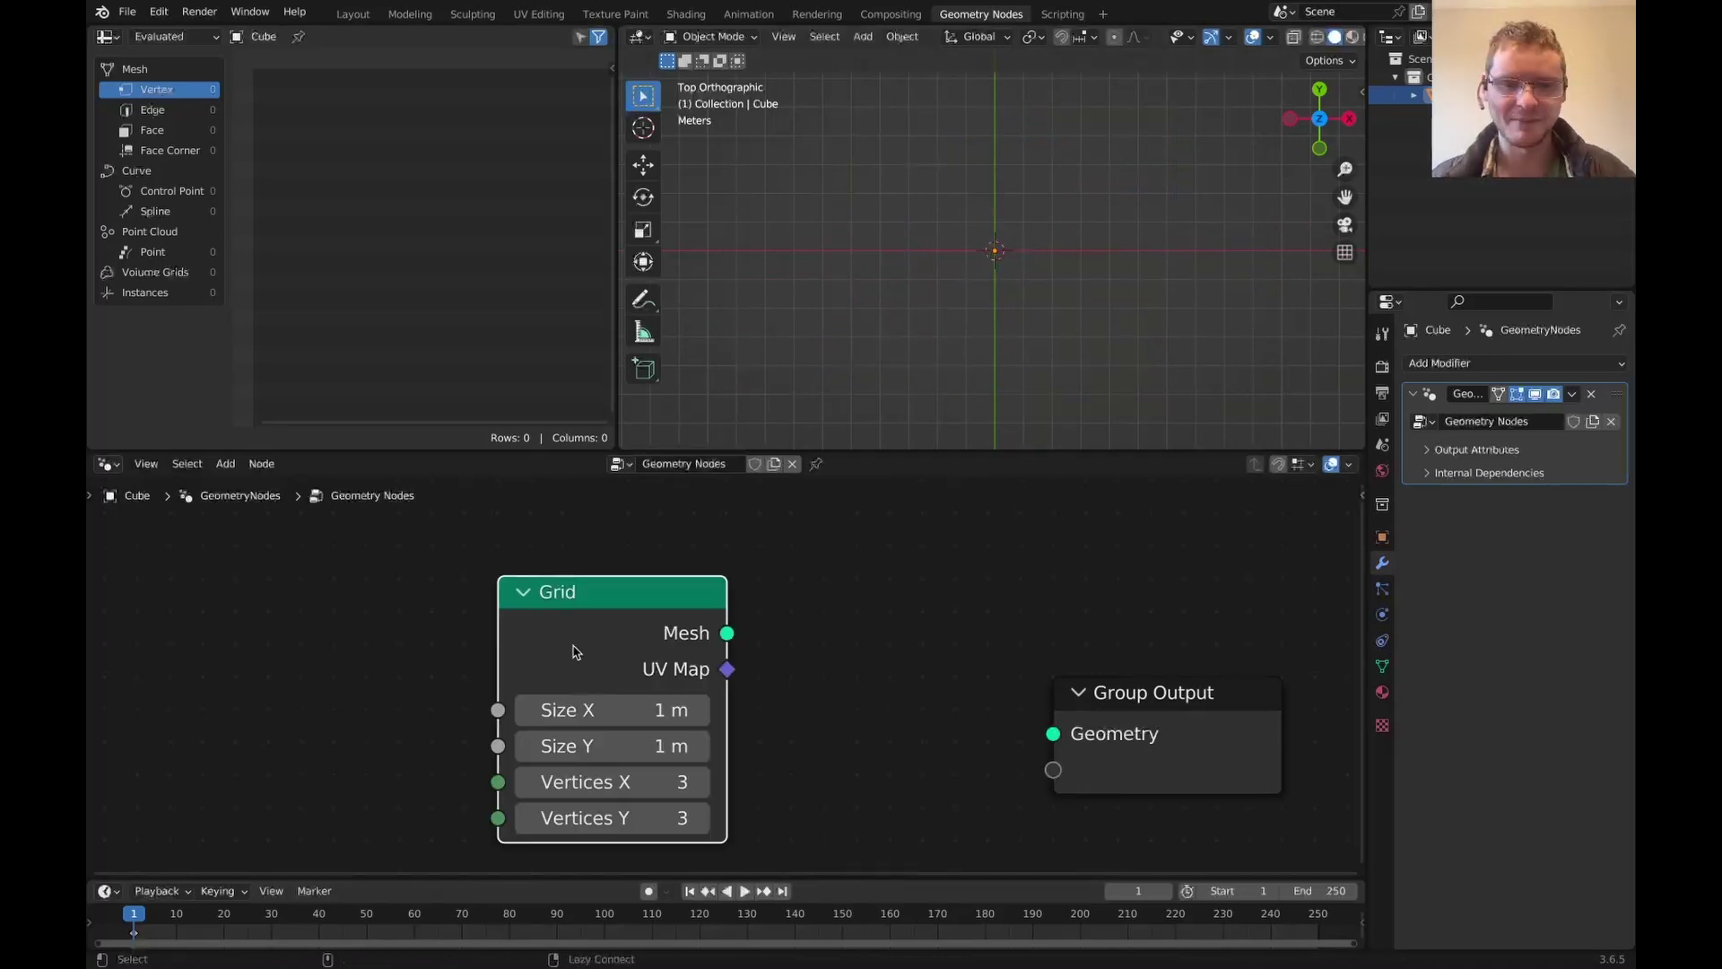
- Output the Grid's mesh and drive its Vertices X and Vertices Y from one Integer node set to 20
mouse_move(727, 633)
left_mouse_down()
mouse_move(974, 697)
mouse_move(1055, 674)
left_mouse_up()
scroll(1053, 207, "up", 3)
left_click_drag(498, 781, 498, 817)
type("int")
key("Return")
left_click(289, 711)
scroll(1067, 251, "up", 2)
left_click(162, 798)
type("20")
key("Return")
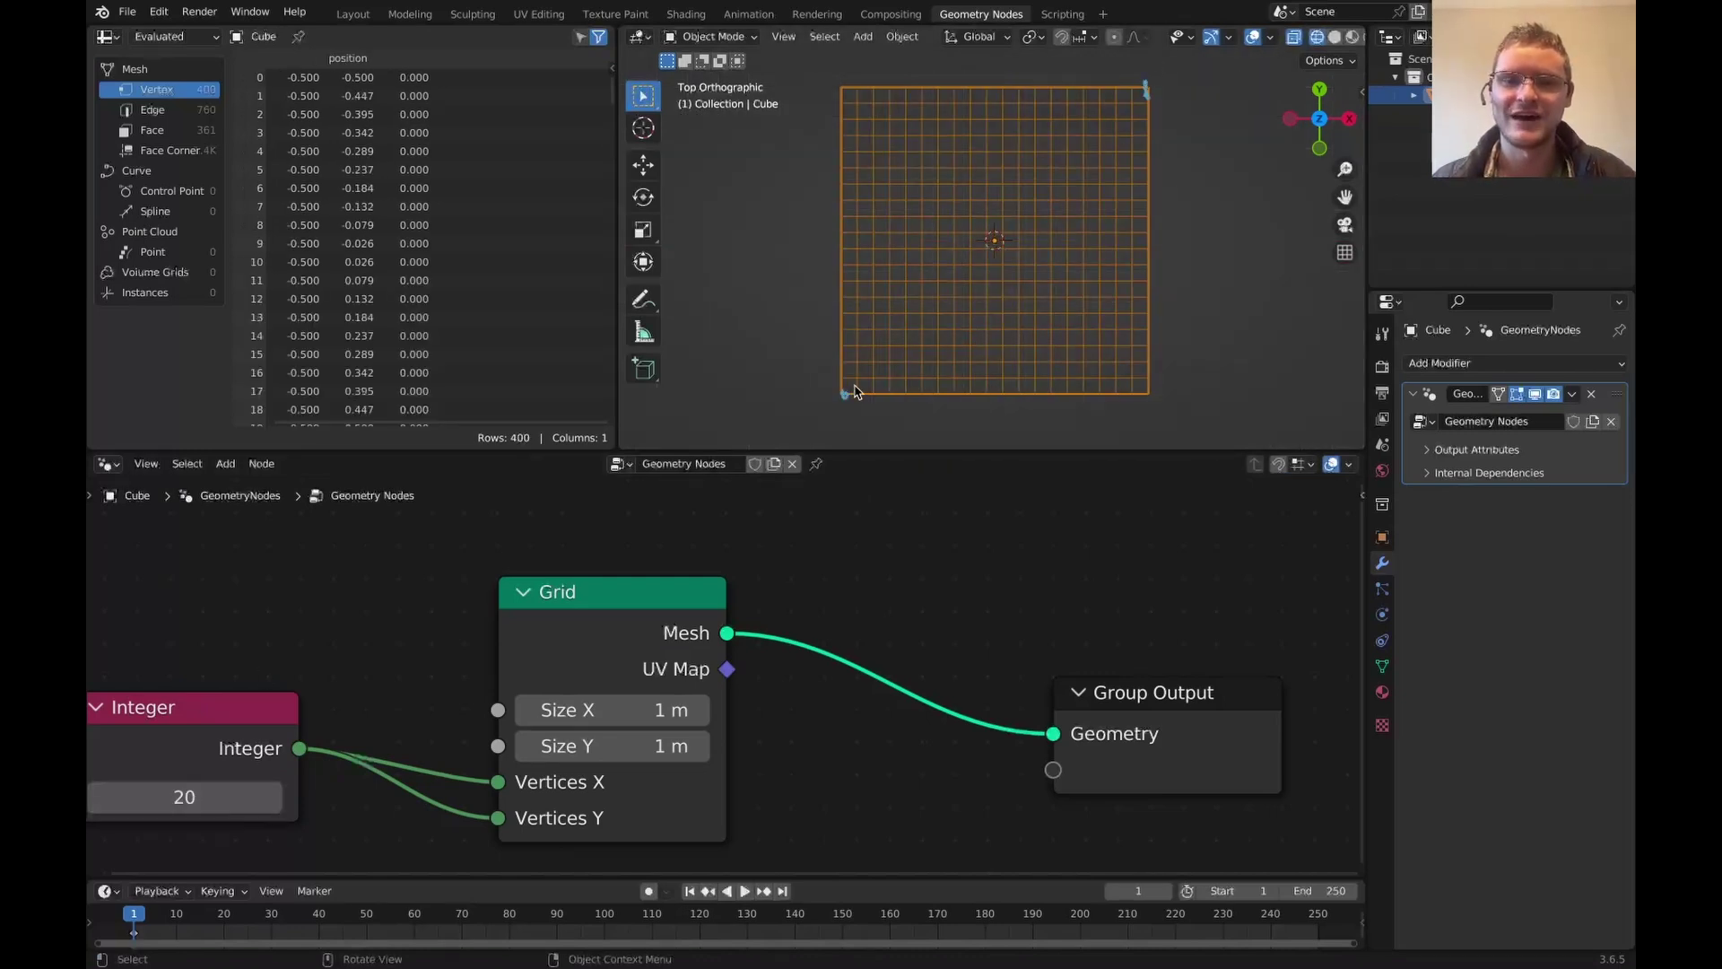
- Mark the grid's start and end corners with annotations and add a Shortest Edge Paths node
mouse_move(855, 391)
left_mouse_down()
mouse_move(880, 253)
mouse_move(941, 119)
mouse_move(1100, 199)
mouse_move(1115, 97)
left_mouse_up()
type("short")
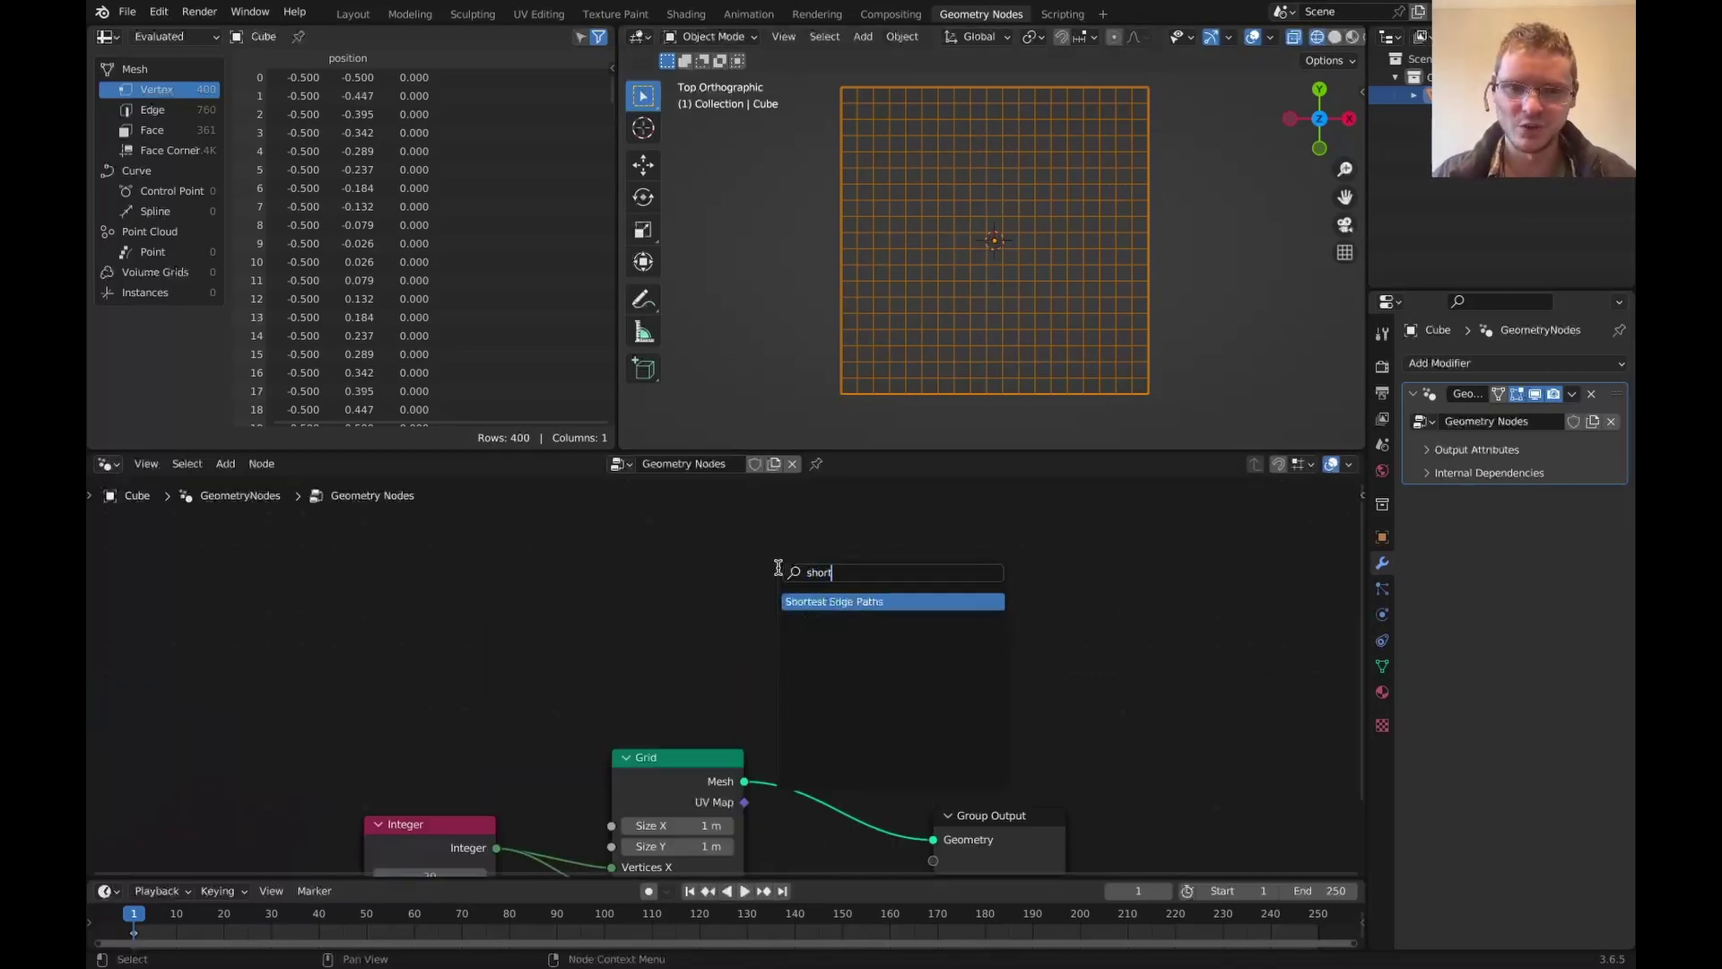
key("Return")
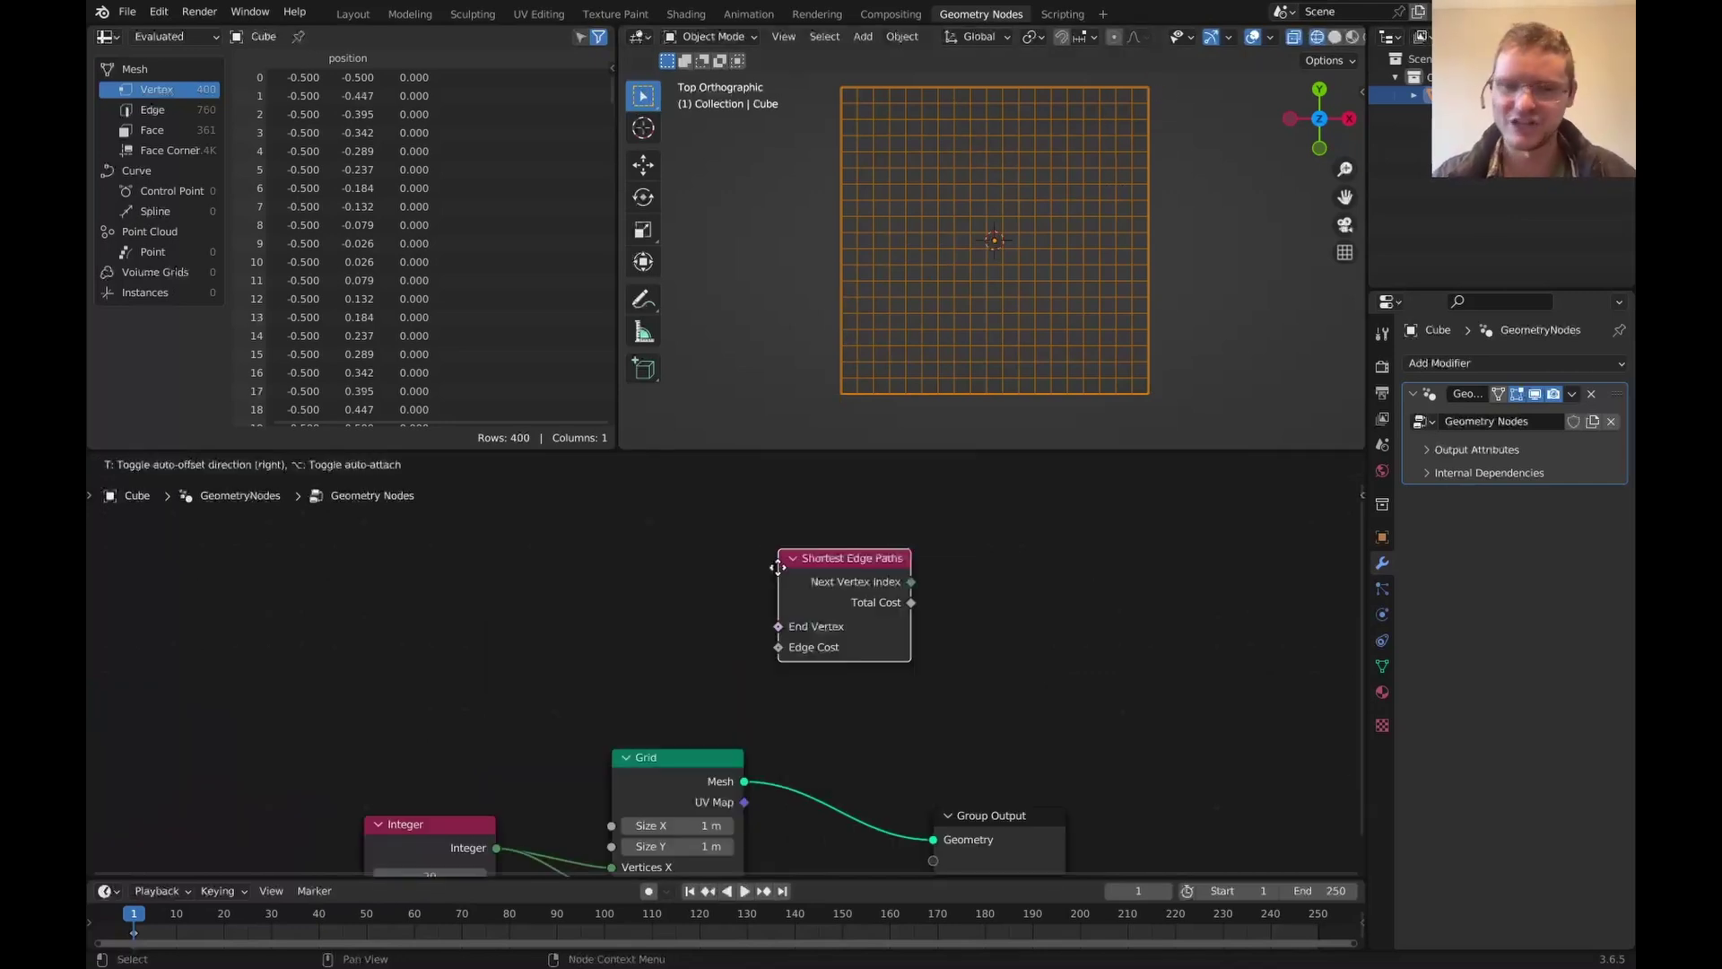
left_click(496, 586)
scroll(789, 565, "up", 2)
- Add an Edge Paths to Selection node and feed it the Next Vertex Index of Shortest Edge Paths
key("shift+a")
type("edge p")
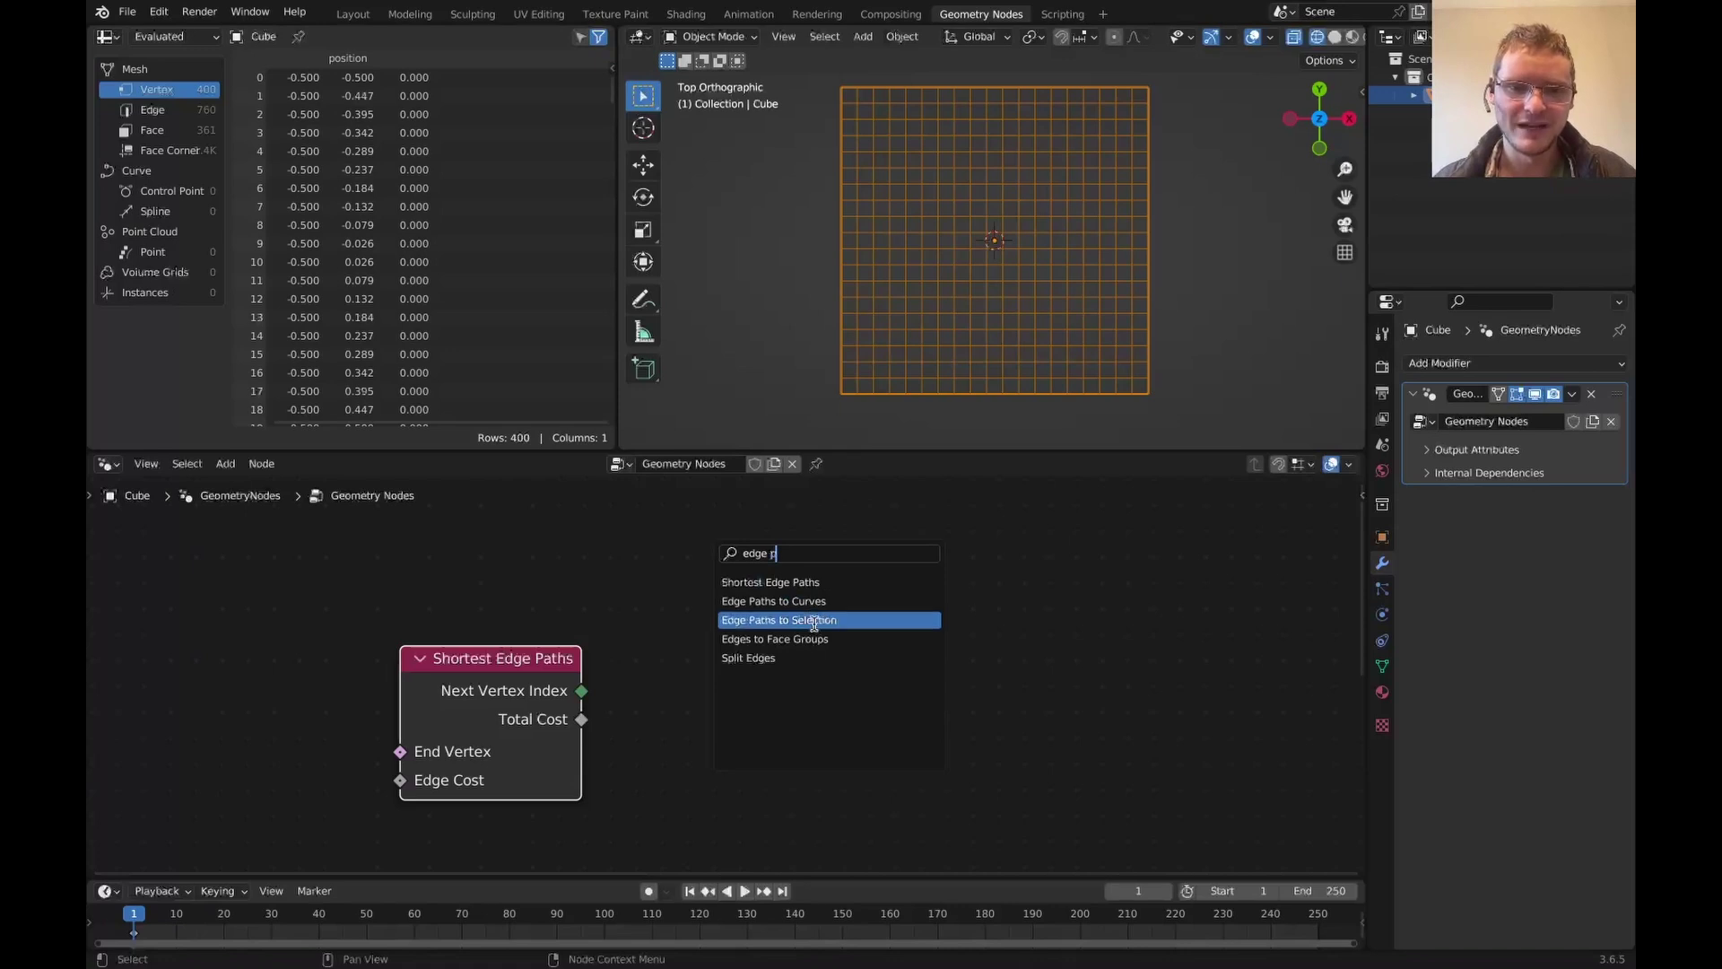
left_click(813, 623)
left_click(810, 685)
left_click_drag(387, 641, 513, 717)
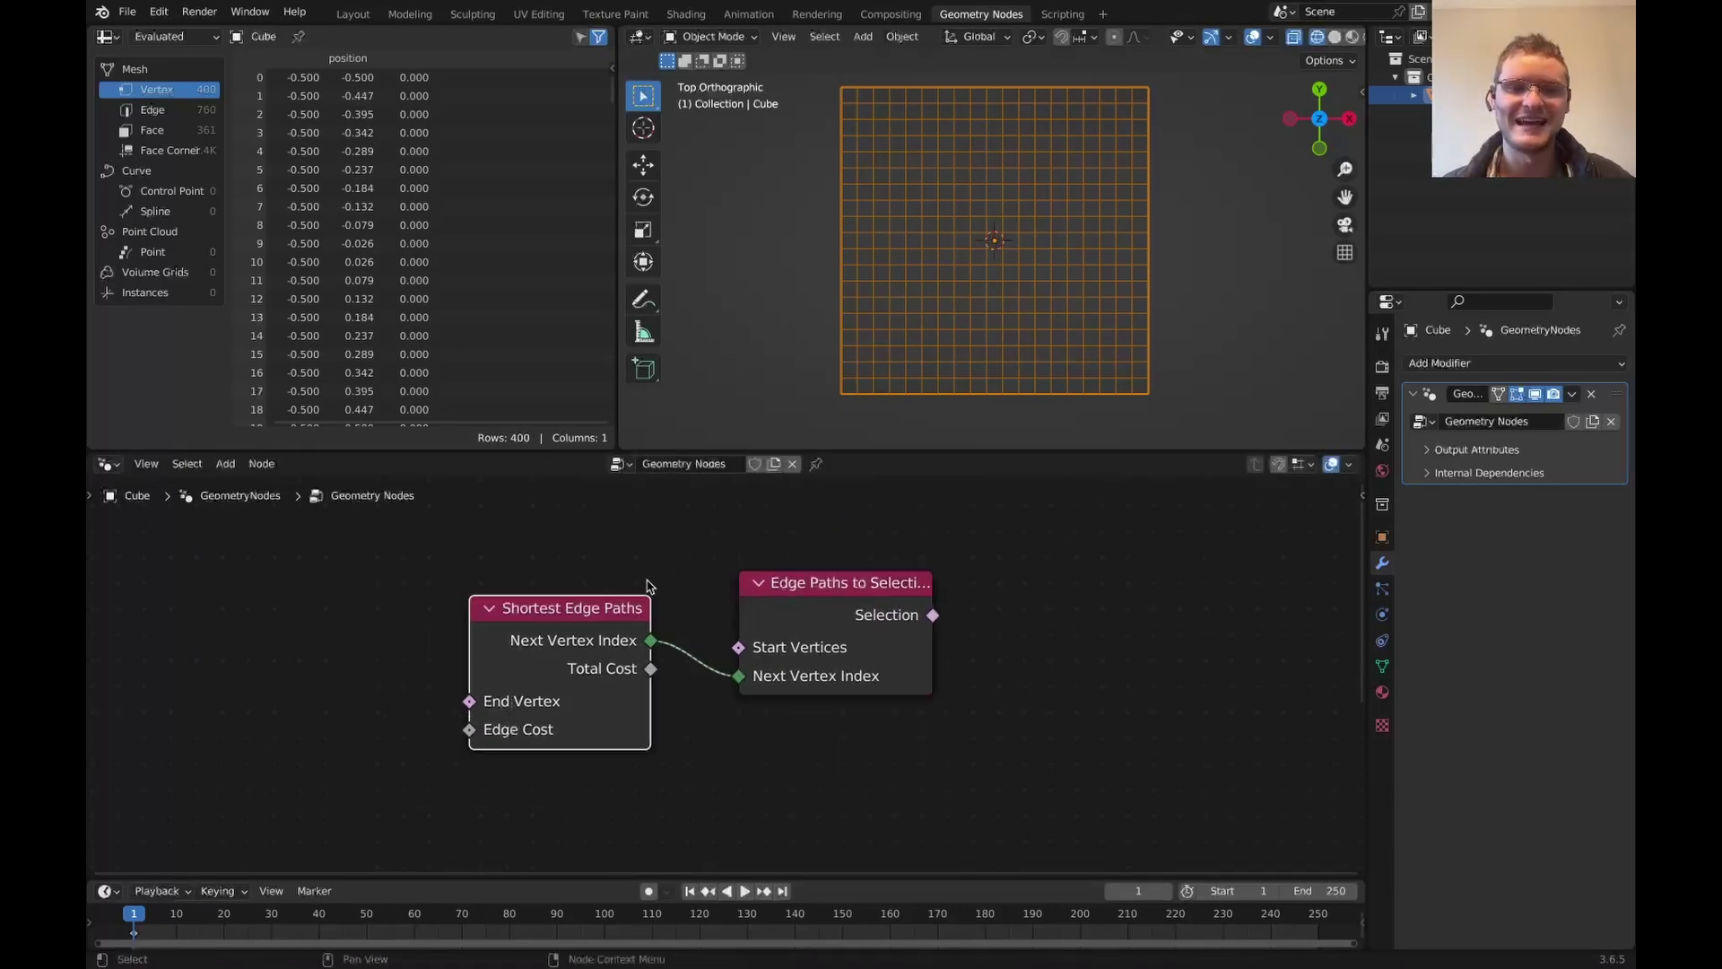
- Drive End Vertex with an integer Equal node that compares an Index node with 0
left_click(770, 655)
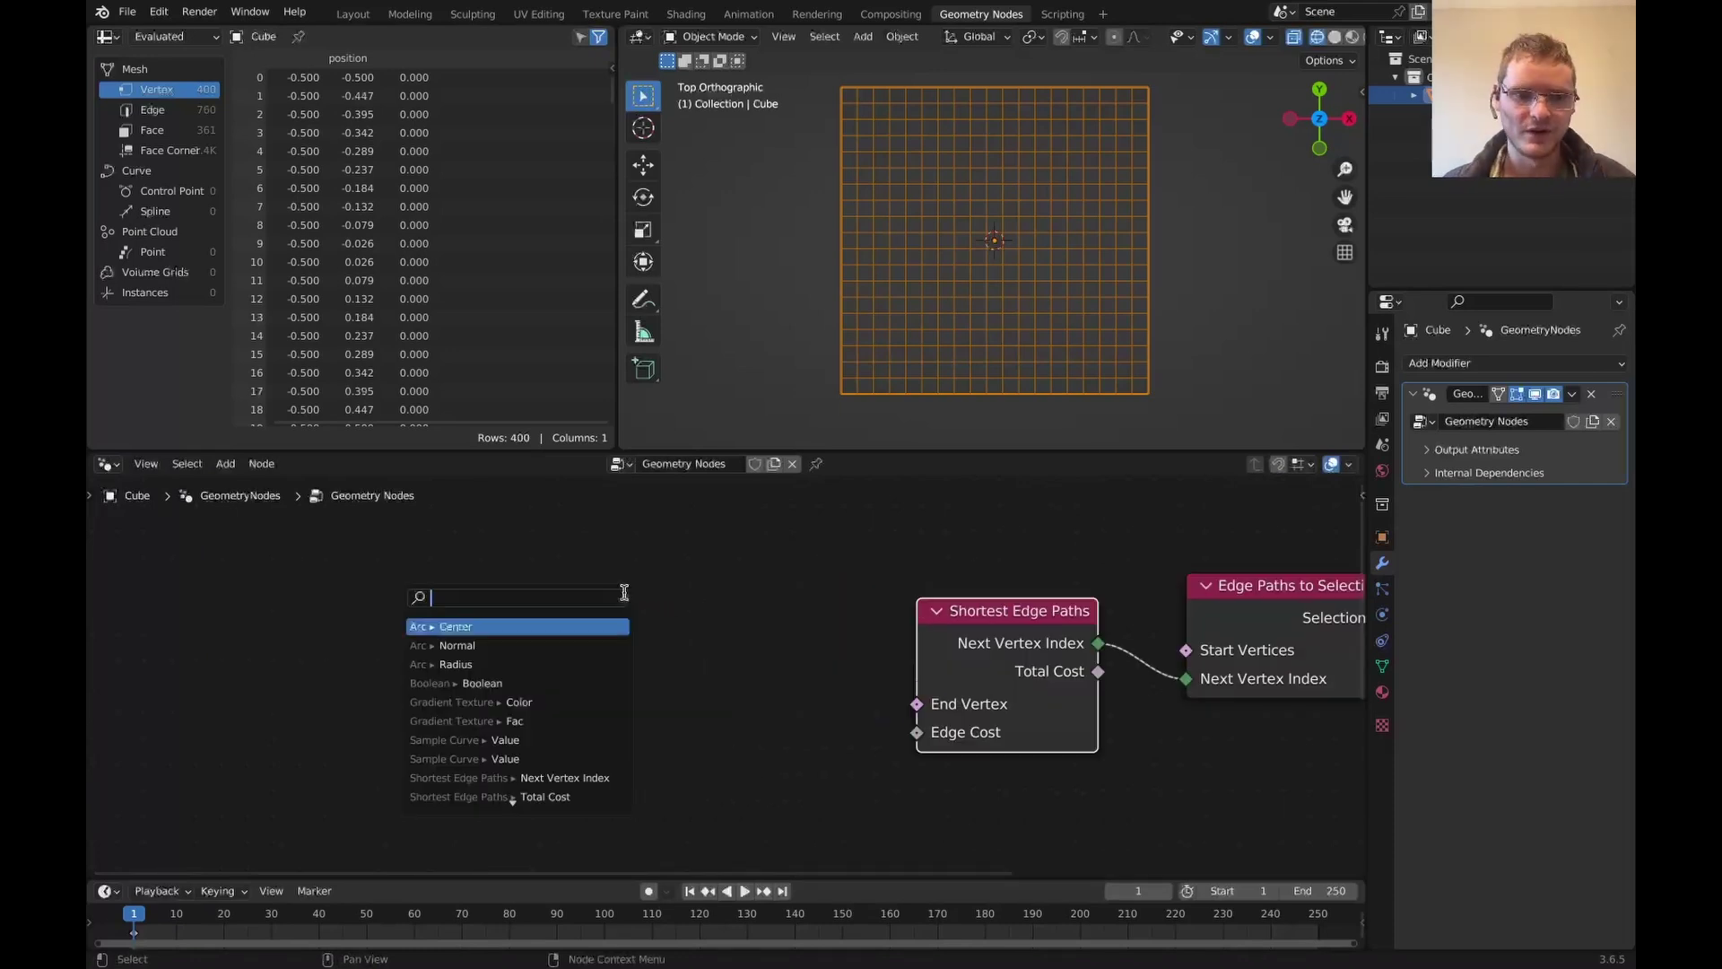
type("equal")
left_click(577, 617)
left_click(603, 711)
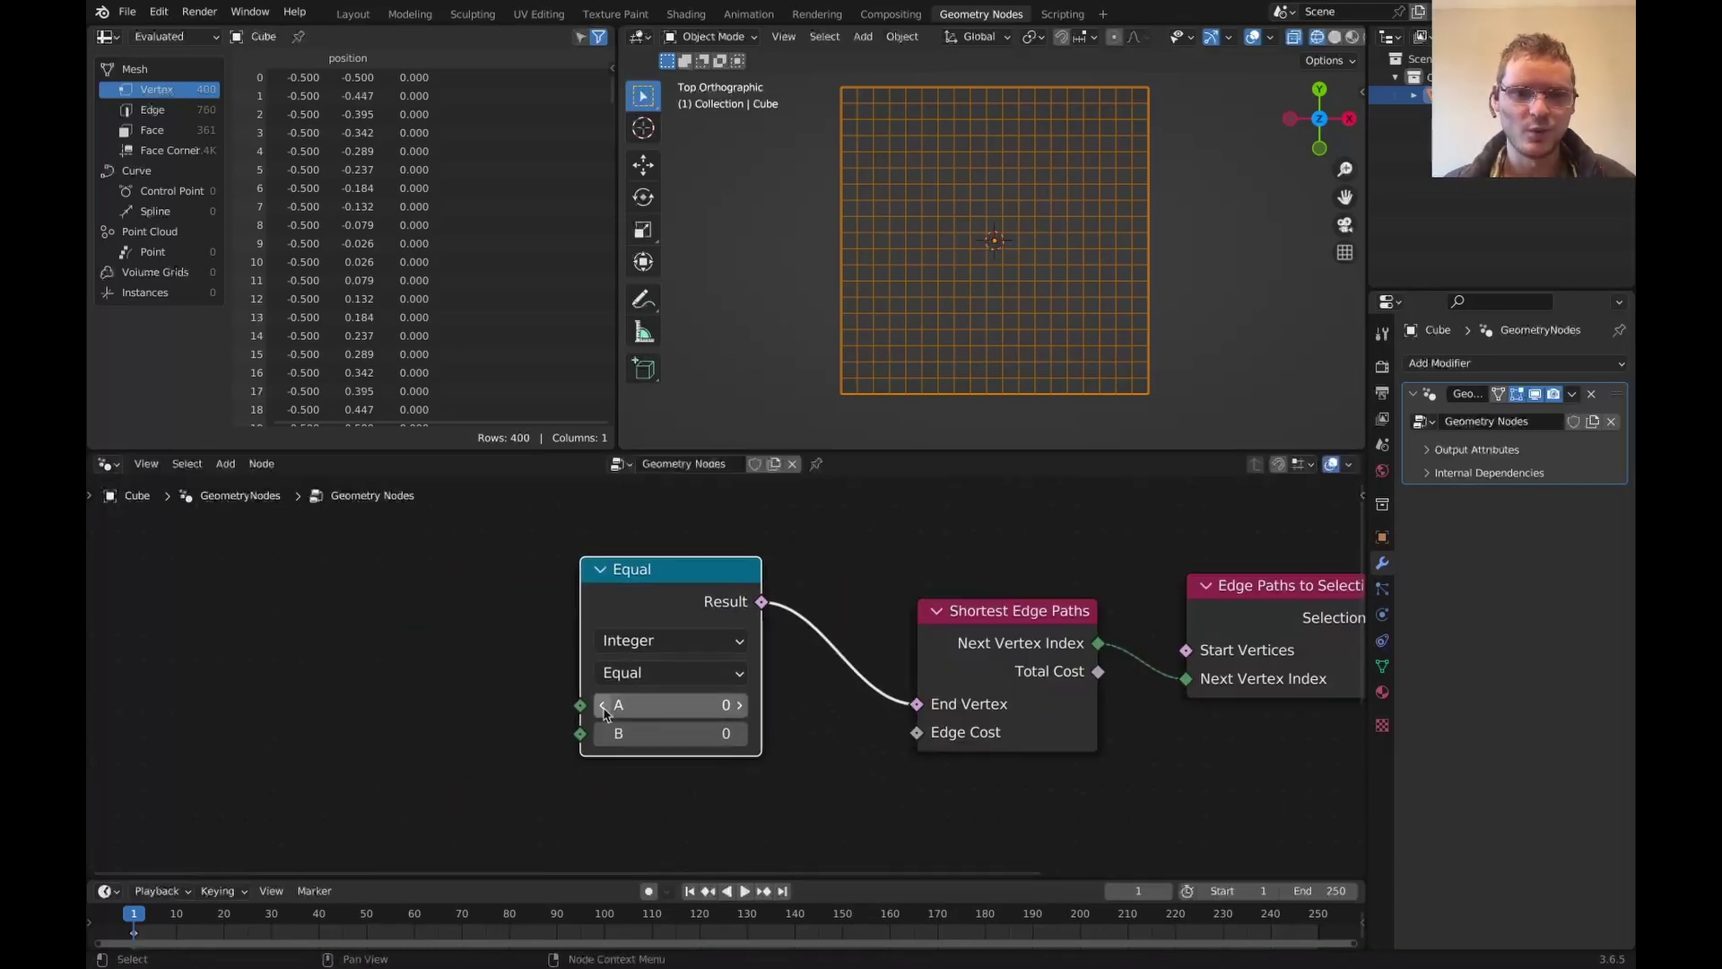
left_click_drag(580, 705, 389, 621)
type("in")
left_click(330, 662)
left_click(462, 682)
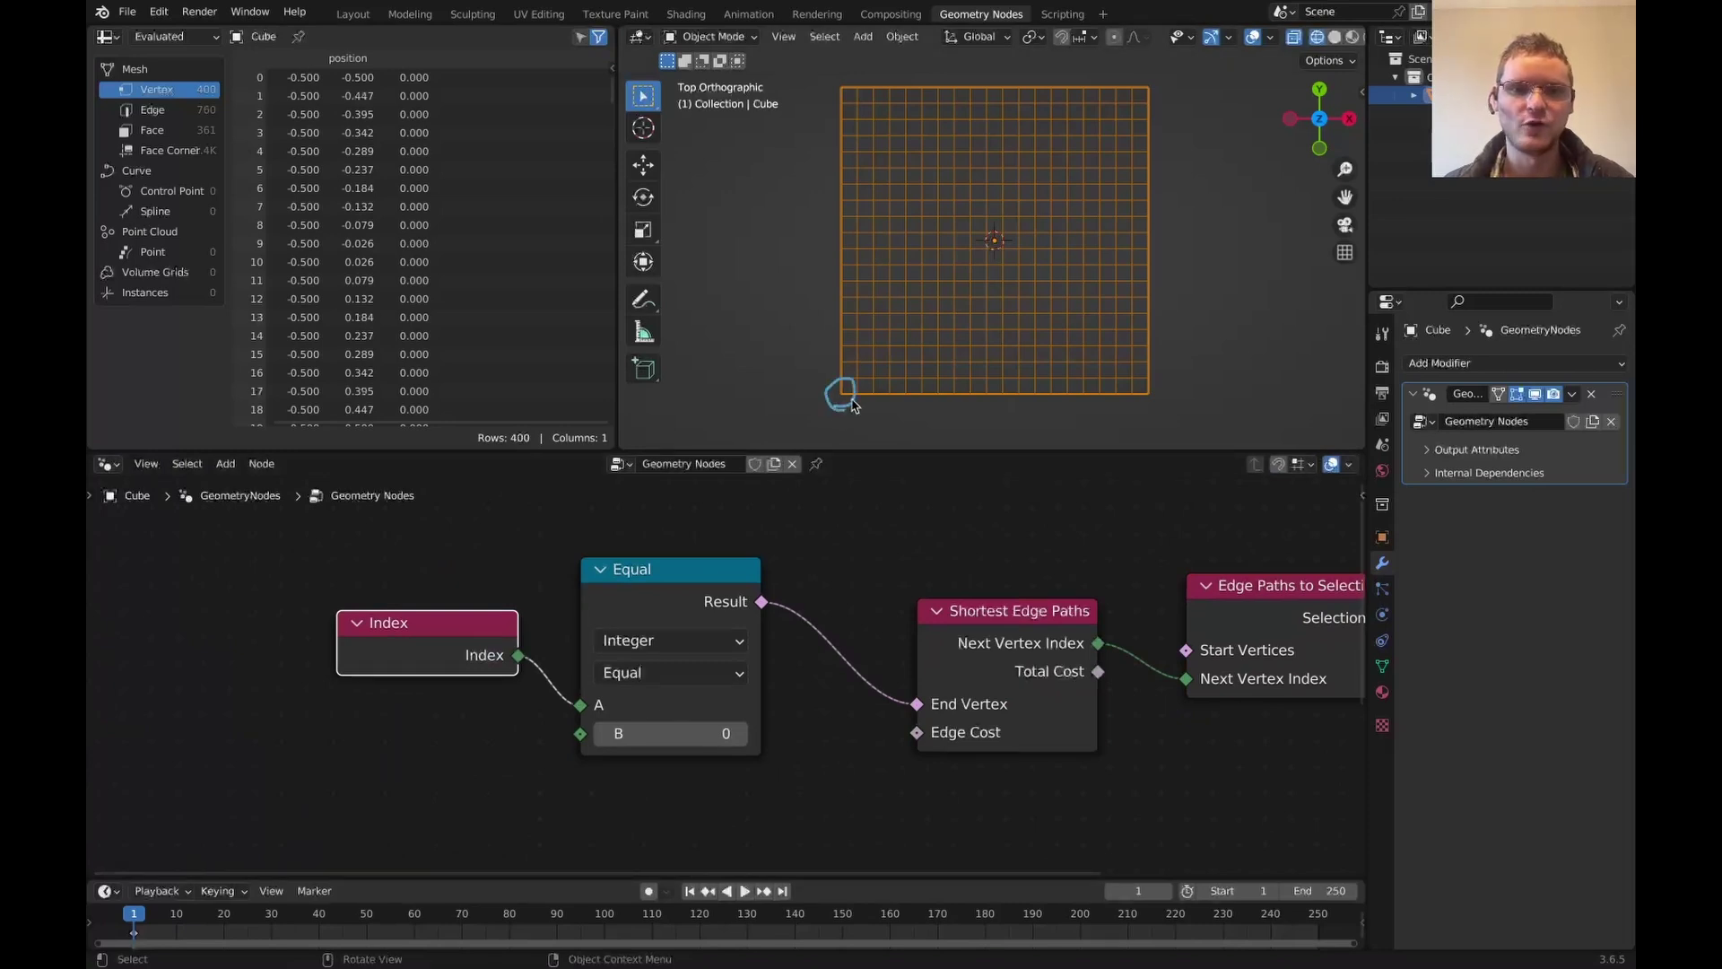
- Duplicate the Equal node above the original and connect the Index to its A input
scroll(628, 718, "down", 2)
left_click(627, 663)
key("shift+d")
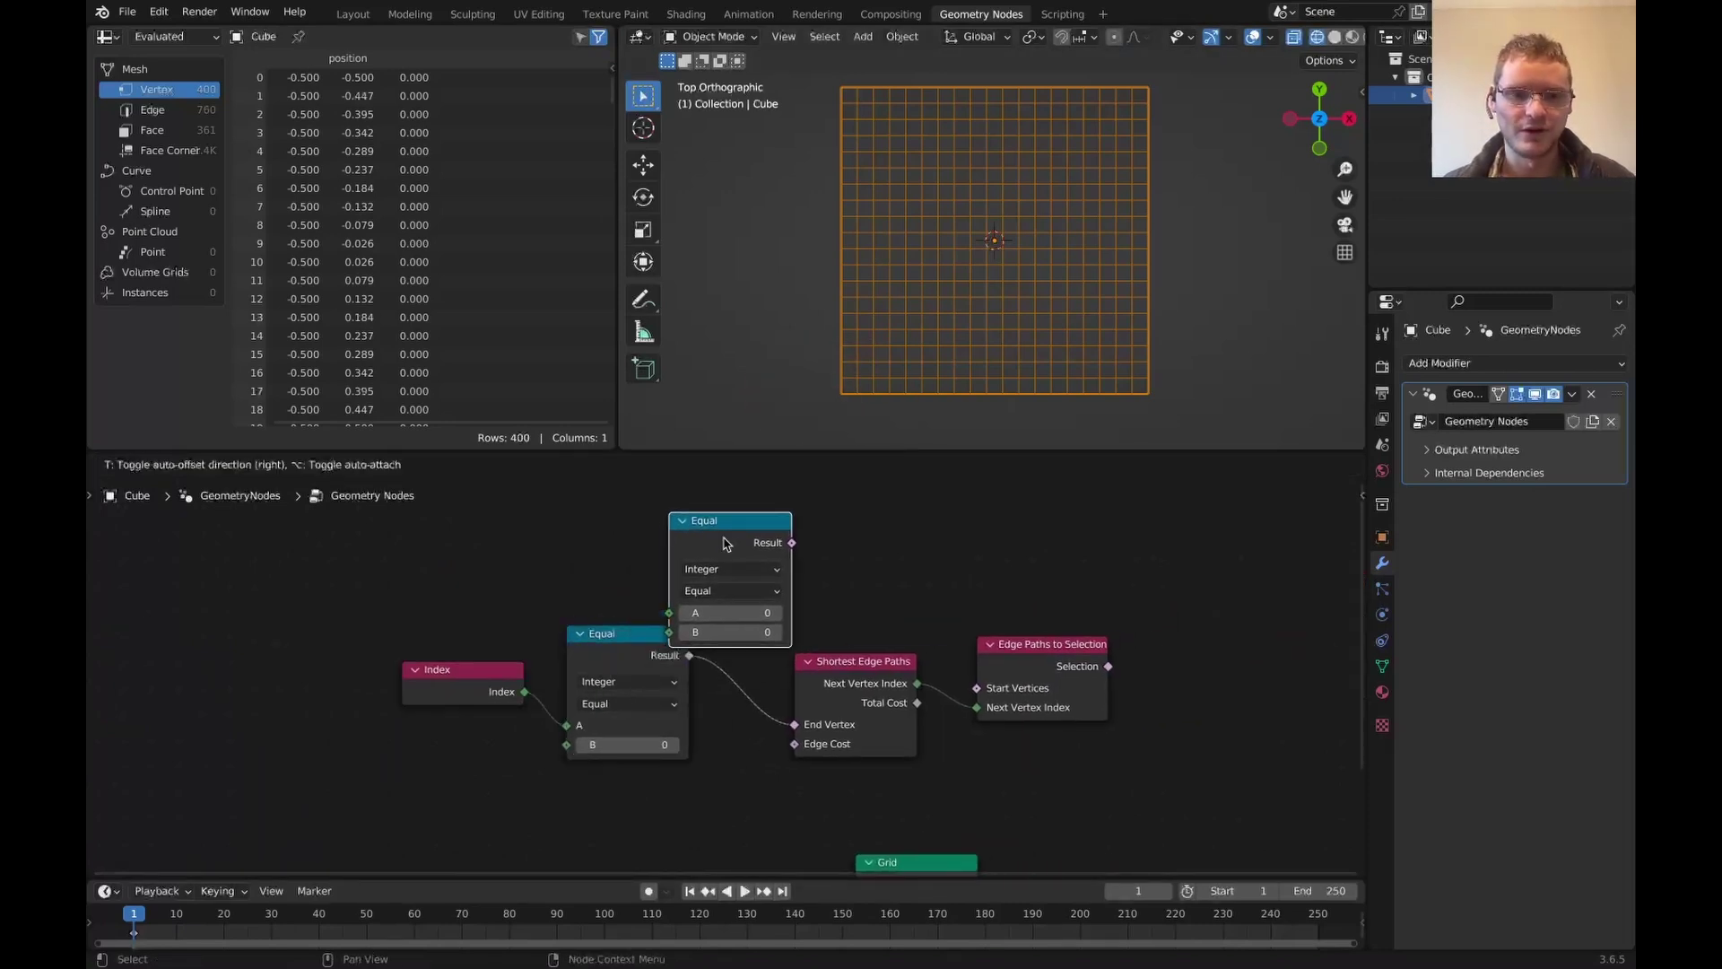
left_click_drag(525, 691, 669, 612)
left_click_drag(731, 543, 740, 538)
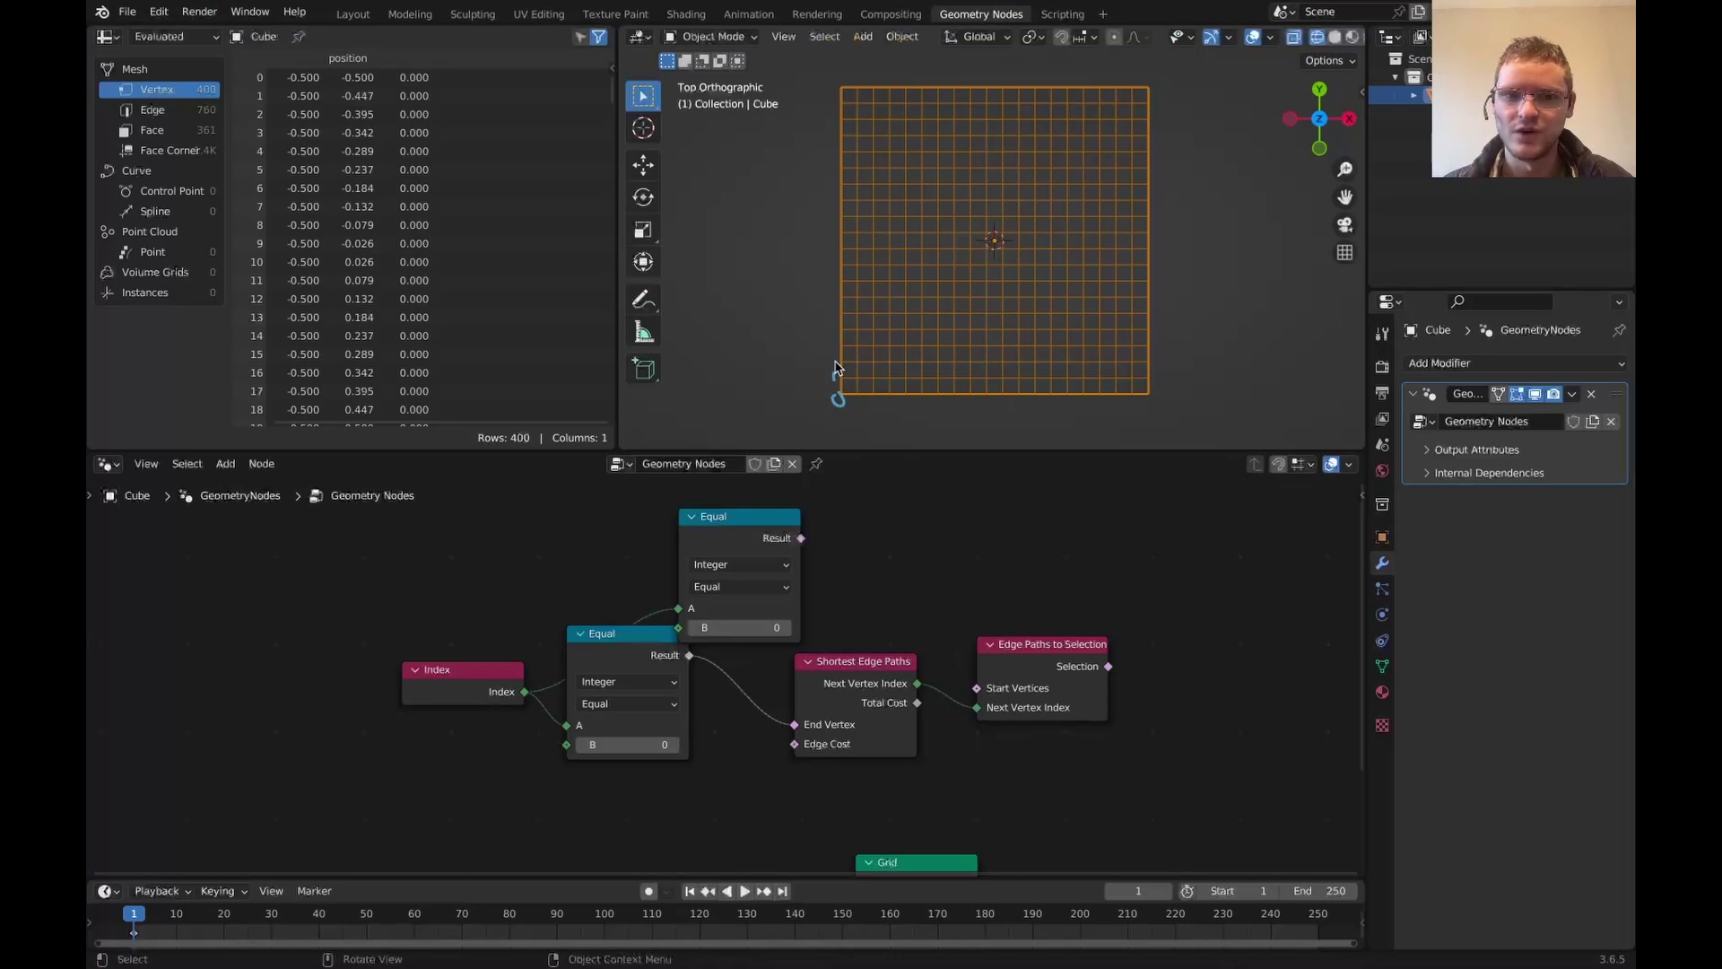
- Illustrate the grid's vertex order with upward annotation strokes column by column, and erase the annotations
left_click_drag(834, 314, 818, 86)
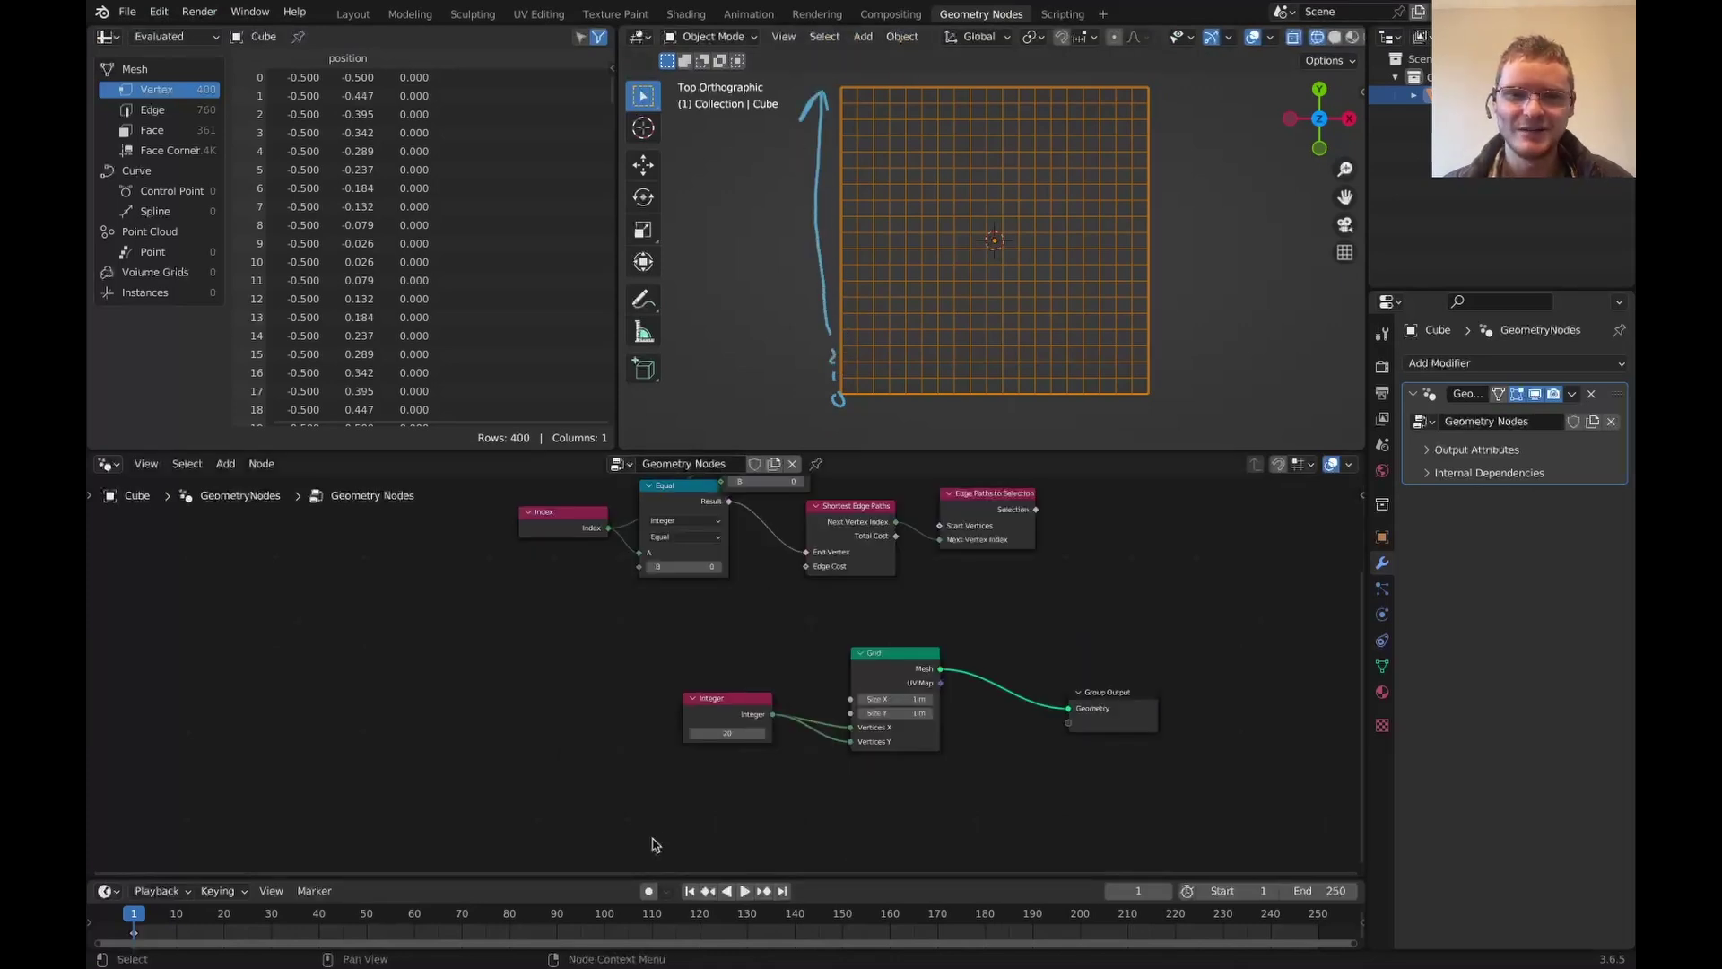
scroll(735, 699, "up", 4)
scroll(735, 699, "up", 1)
left_click_drag(730, 754, 687, 699)
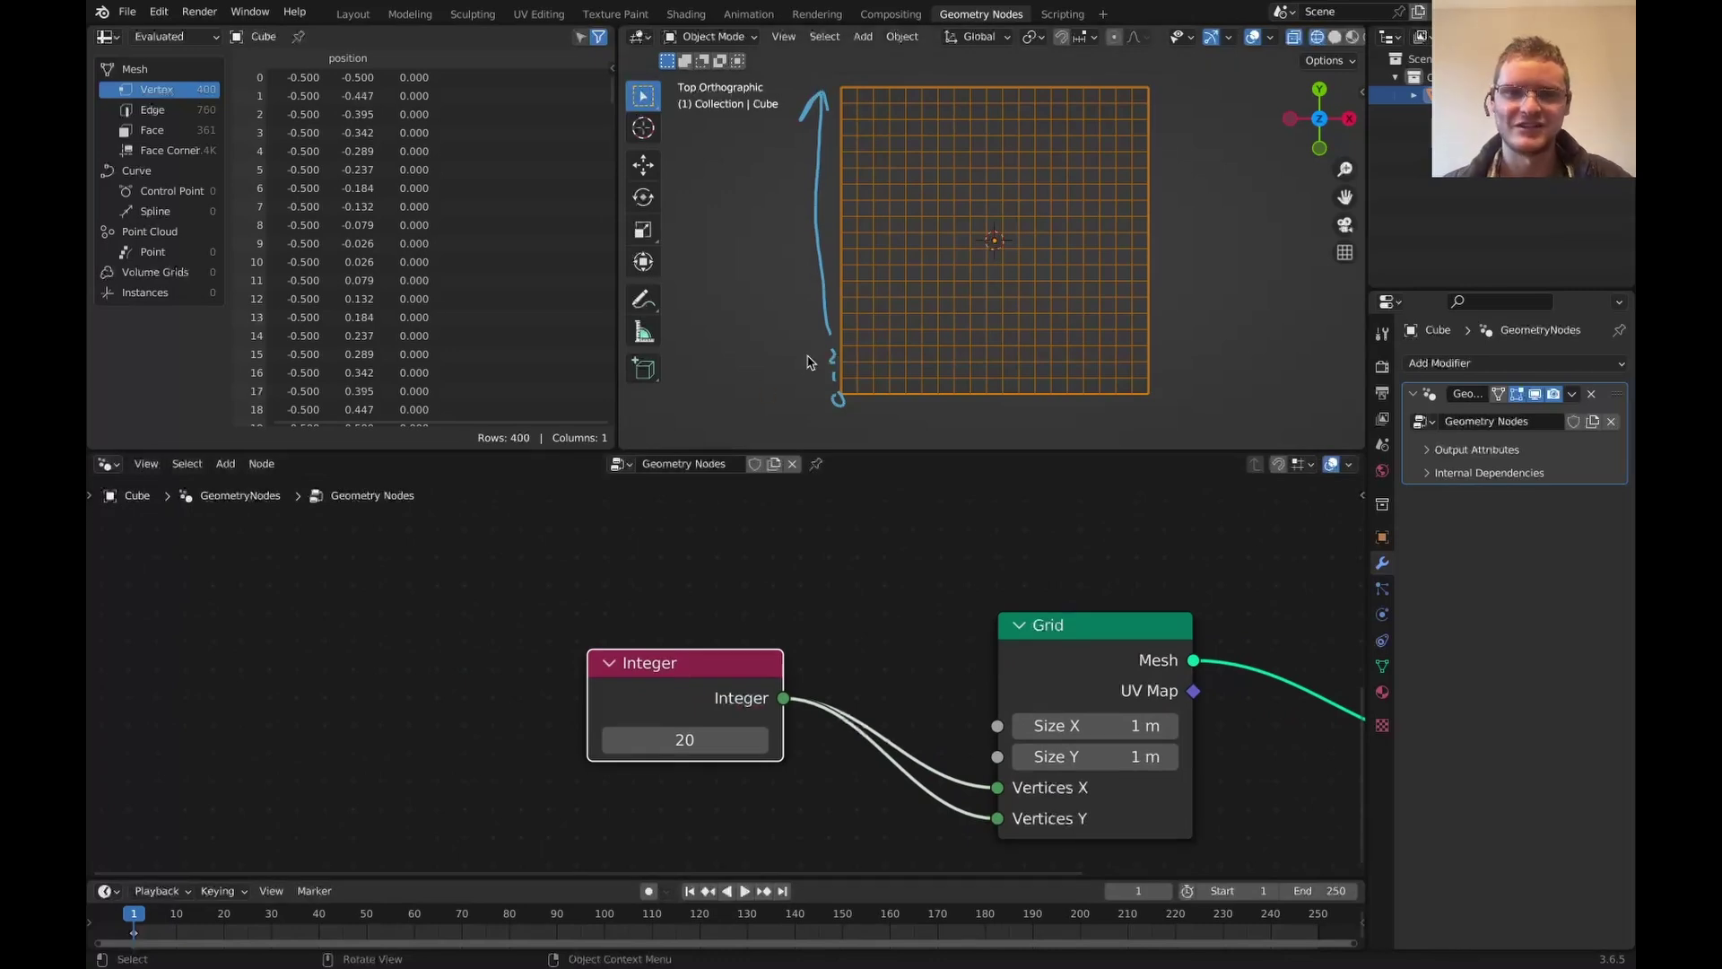
left_click_drag(859, 408, 879, 81)
left_click_drag(936, 409, 967, 113)
left_click_drag(1001, 437, 1033, 121)
right_click_drag(1033, 161, 1147, 93)
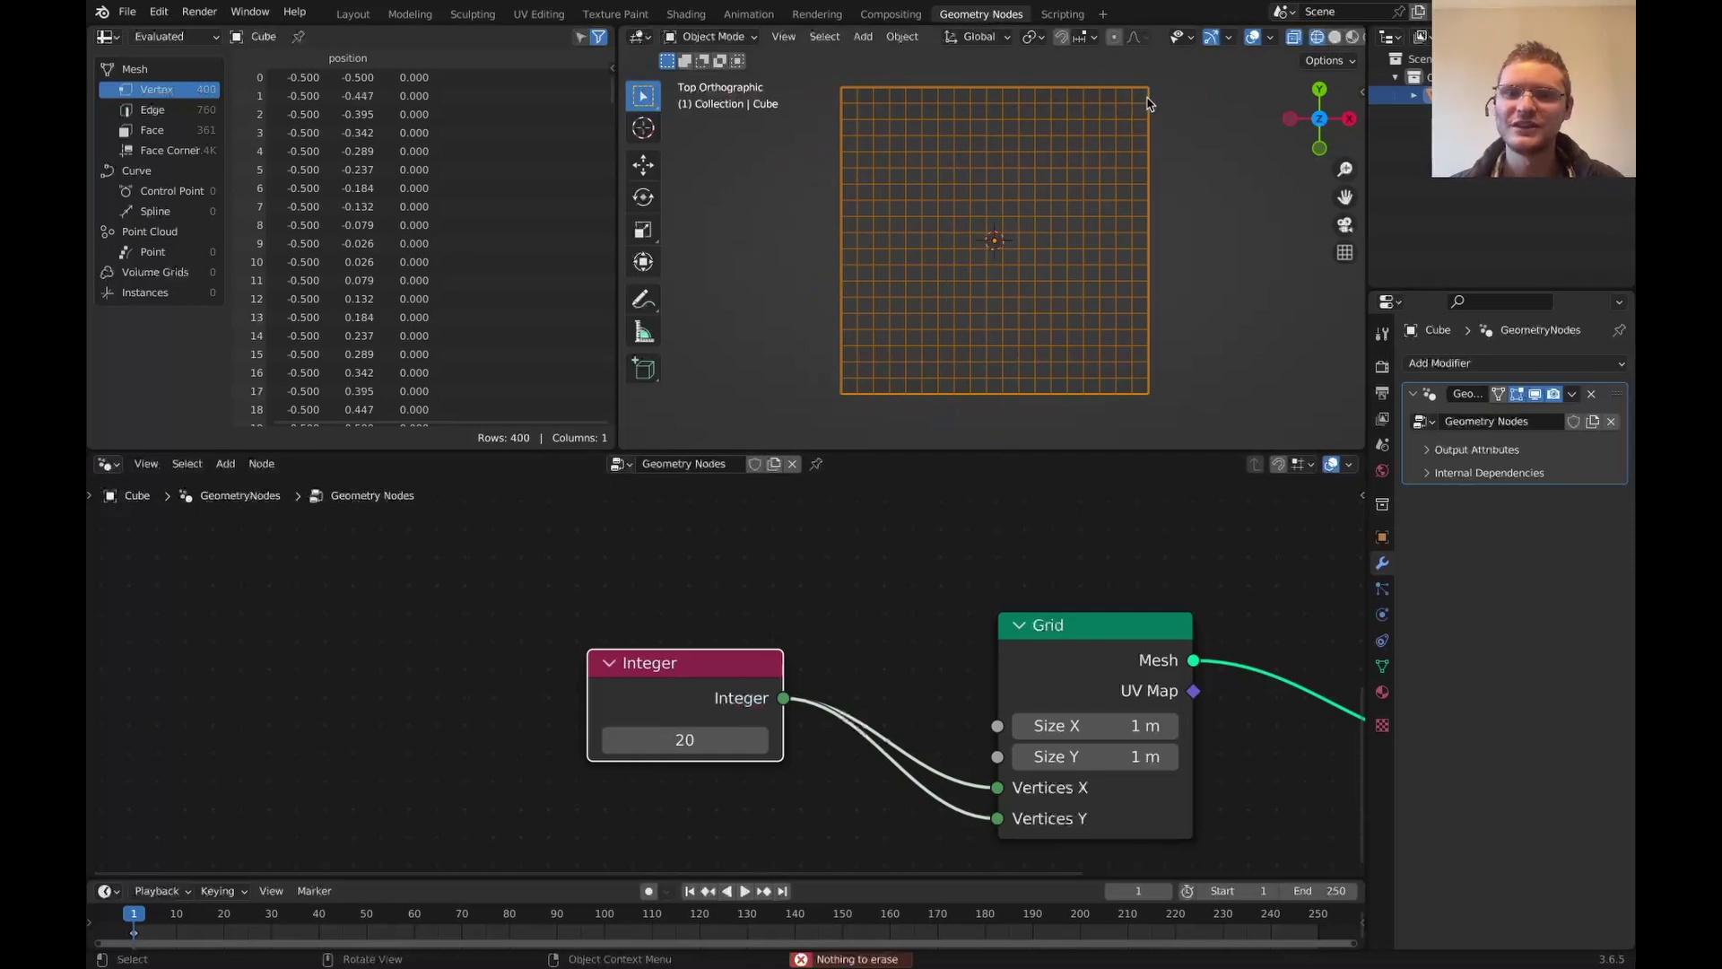
- Square the Integer value with a Power node of exponent 2 and reduce it by 1 with a Subtract node
left_click_drag(630, 695, 557, 709)
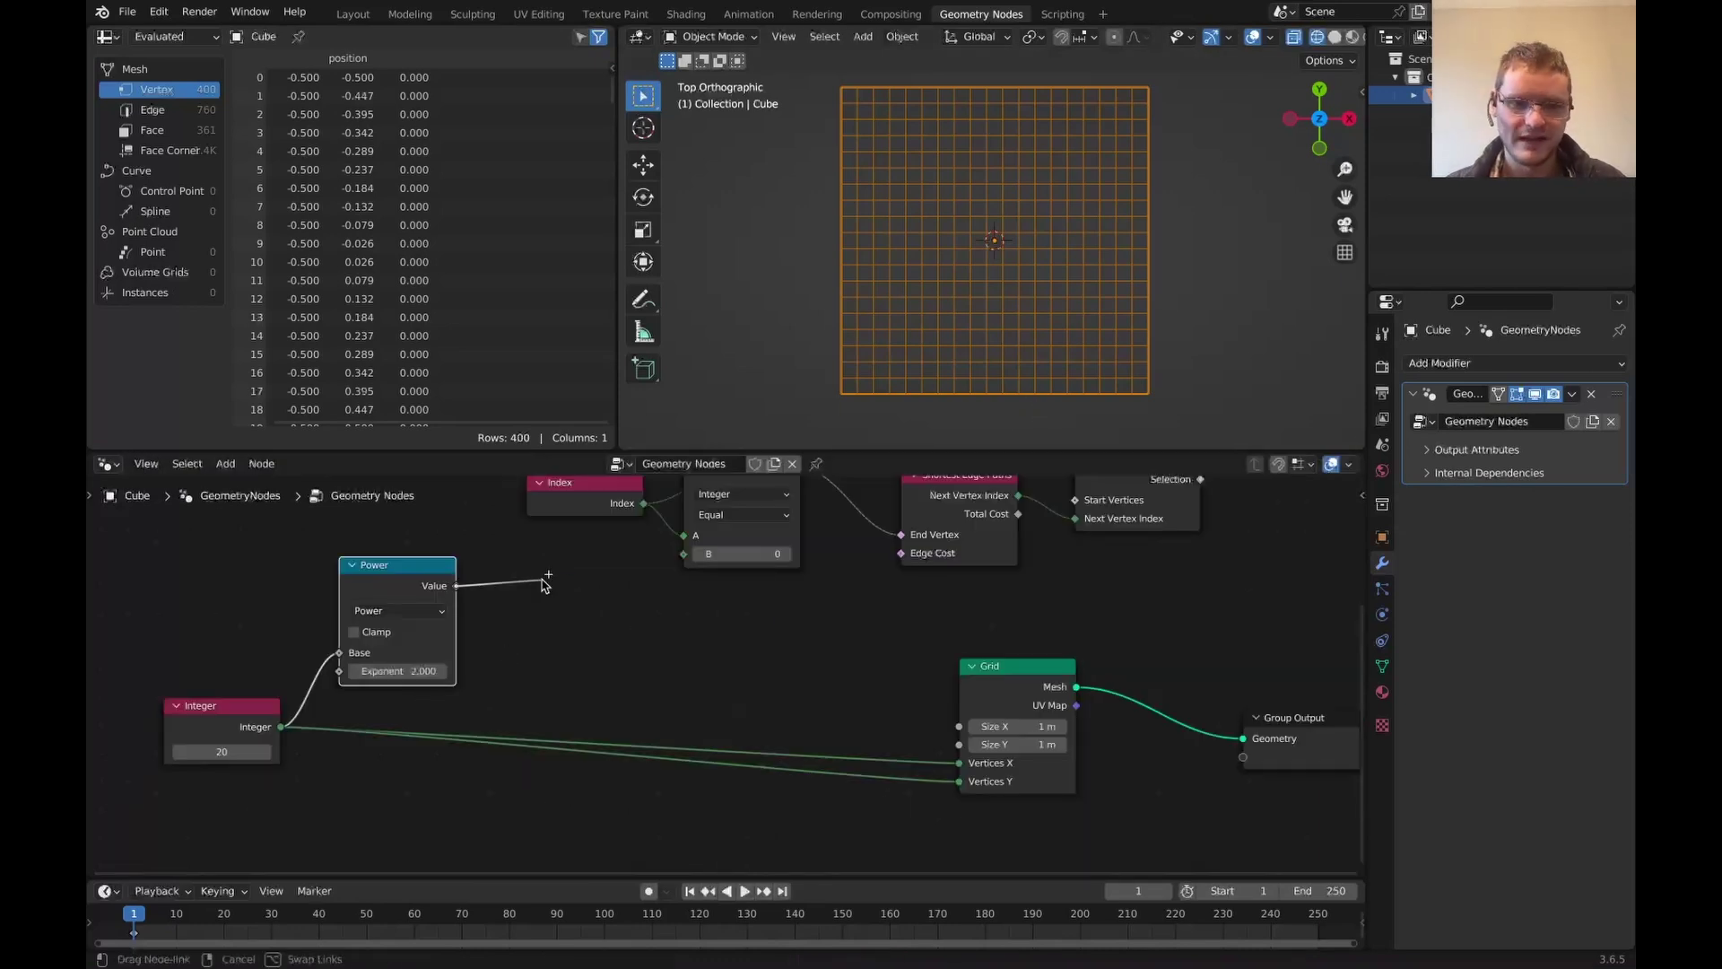
left_click_drag(456, 586, 541, 579)
type("sub")
key("Return")
left_click(539, 576)
- Connect the Subtract value to the upper Equal node's B input and that node's result to Start Vertices
middle_click_drag(638, 579, 529, 736)
right_click_drag(509, 754, 768, 555, "alt")
left_click_drag(797, 513, 964, 656)
left_click_drag(683, 603, 696, 704)
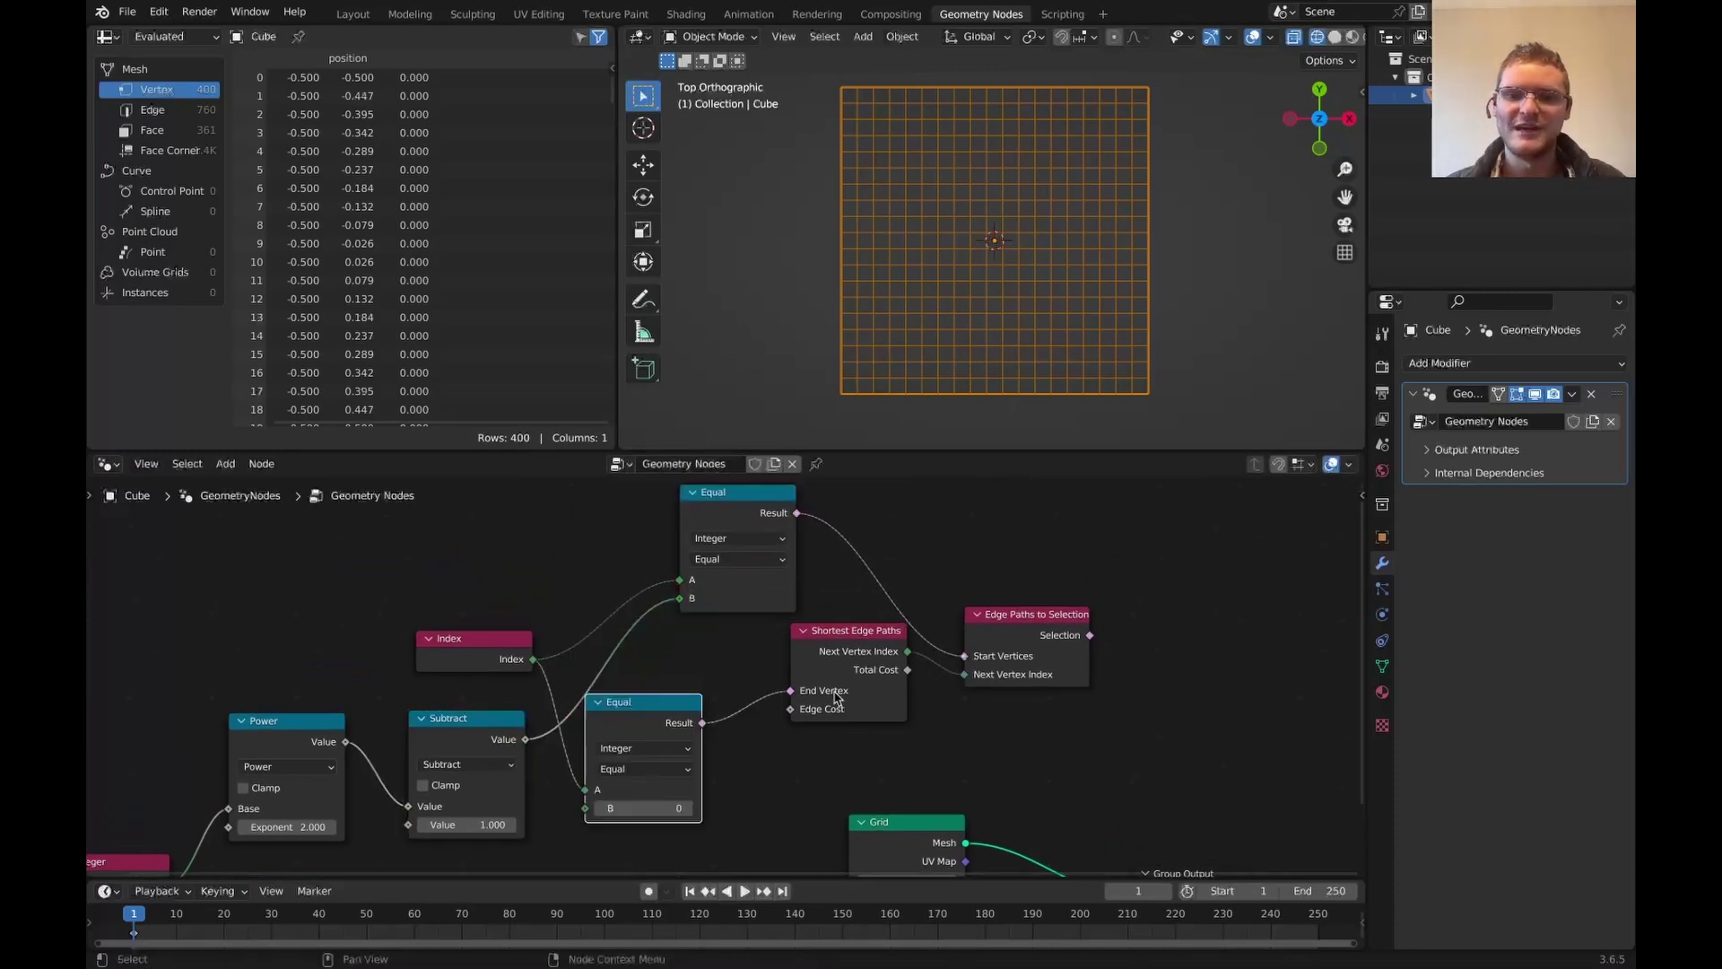
- Insert a Delete Geometry node between Grid and Group Output, using the edge path Selection as its selection
middle_click_drag(1062, 665, 804, 559)
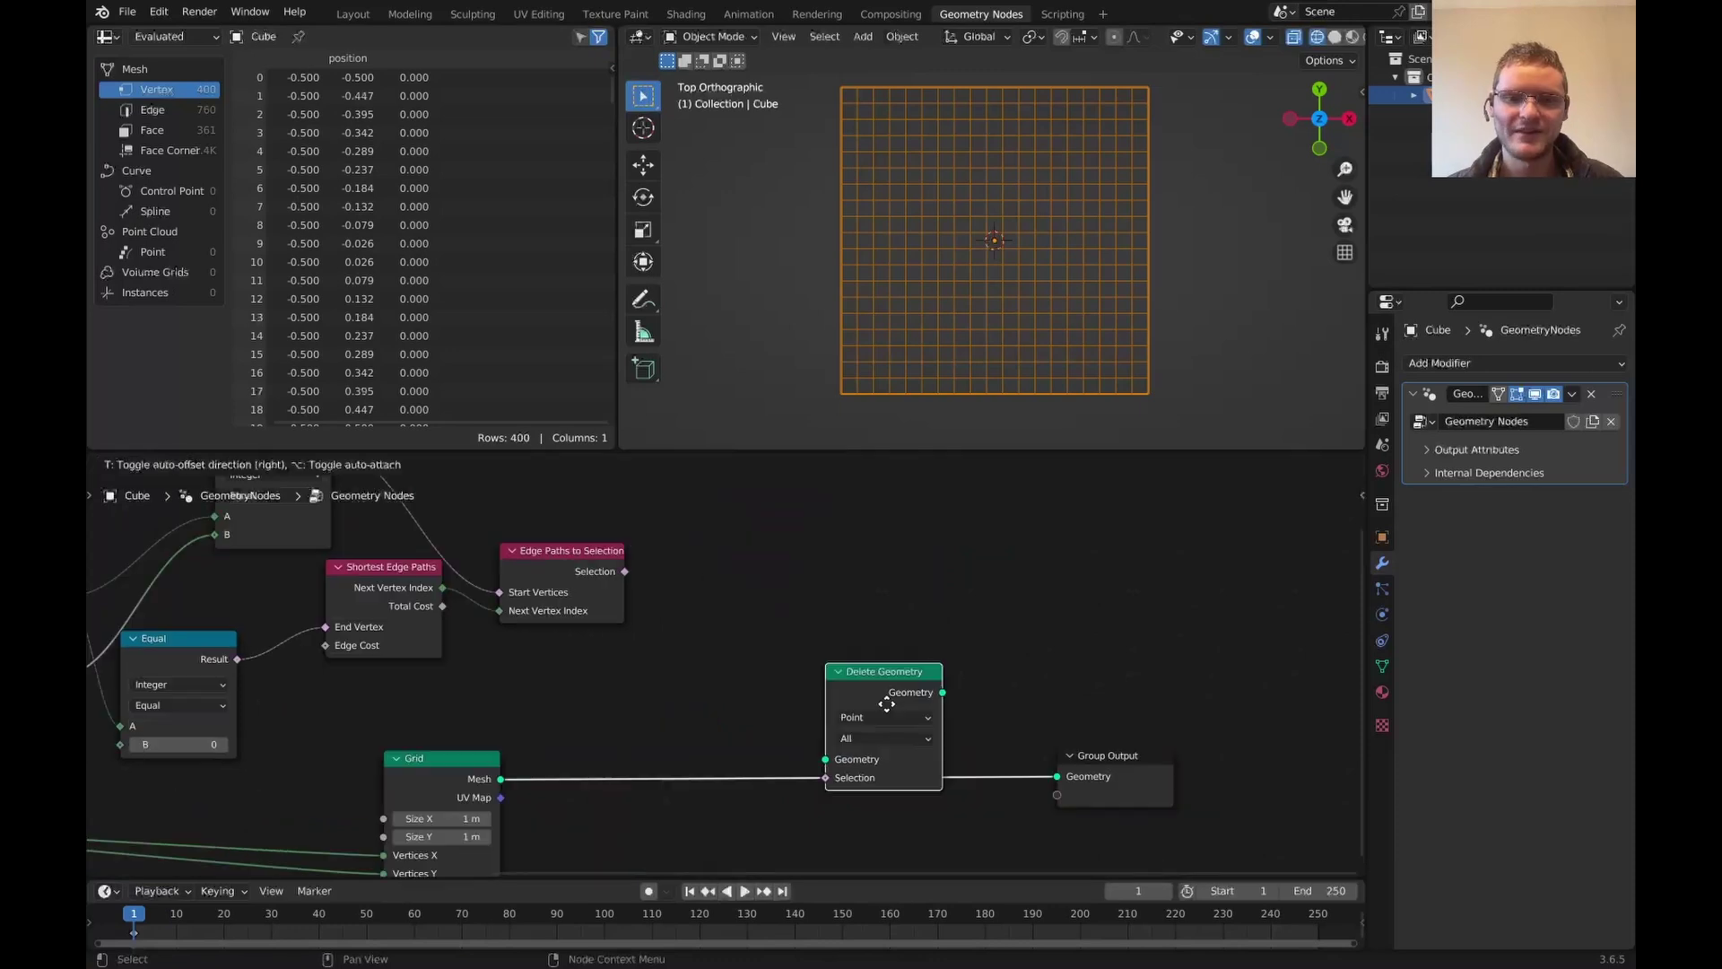
left_click(885, 700)
left_click_drag(622, 571, 826, 777)
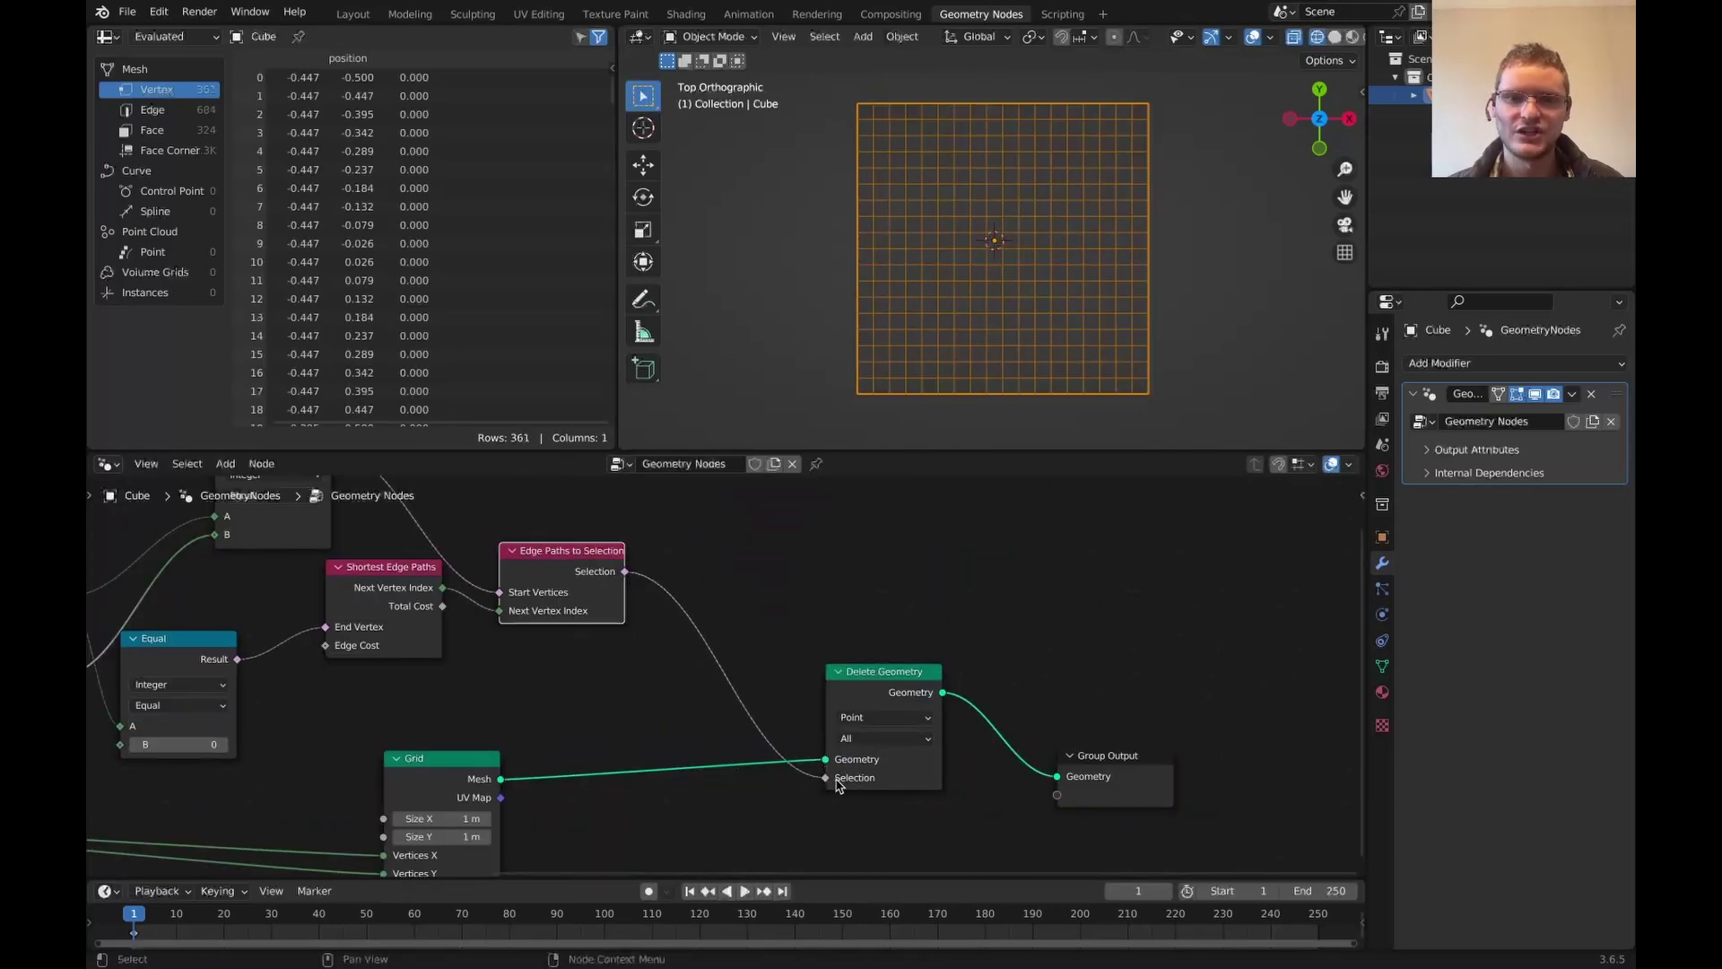
- Compare the grid with and without the deleted path by repeatedly muting and unmuting Delete Geometry
middle_click_drag(861, 628, 894, 632)
left_click(952, 690)
key("m")
key("m")
key("m")
key("m")
key("m")
key("m")
key("m")
mouse_move(834, 382)
left_mouse_down()
mouse_move(843, 129)
mouse_move(1112, 82)
mouse_move(896, 115)
mouse_move(853, 173)
mouse_move(846, 361)
left_mouse_up()
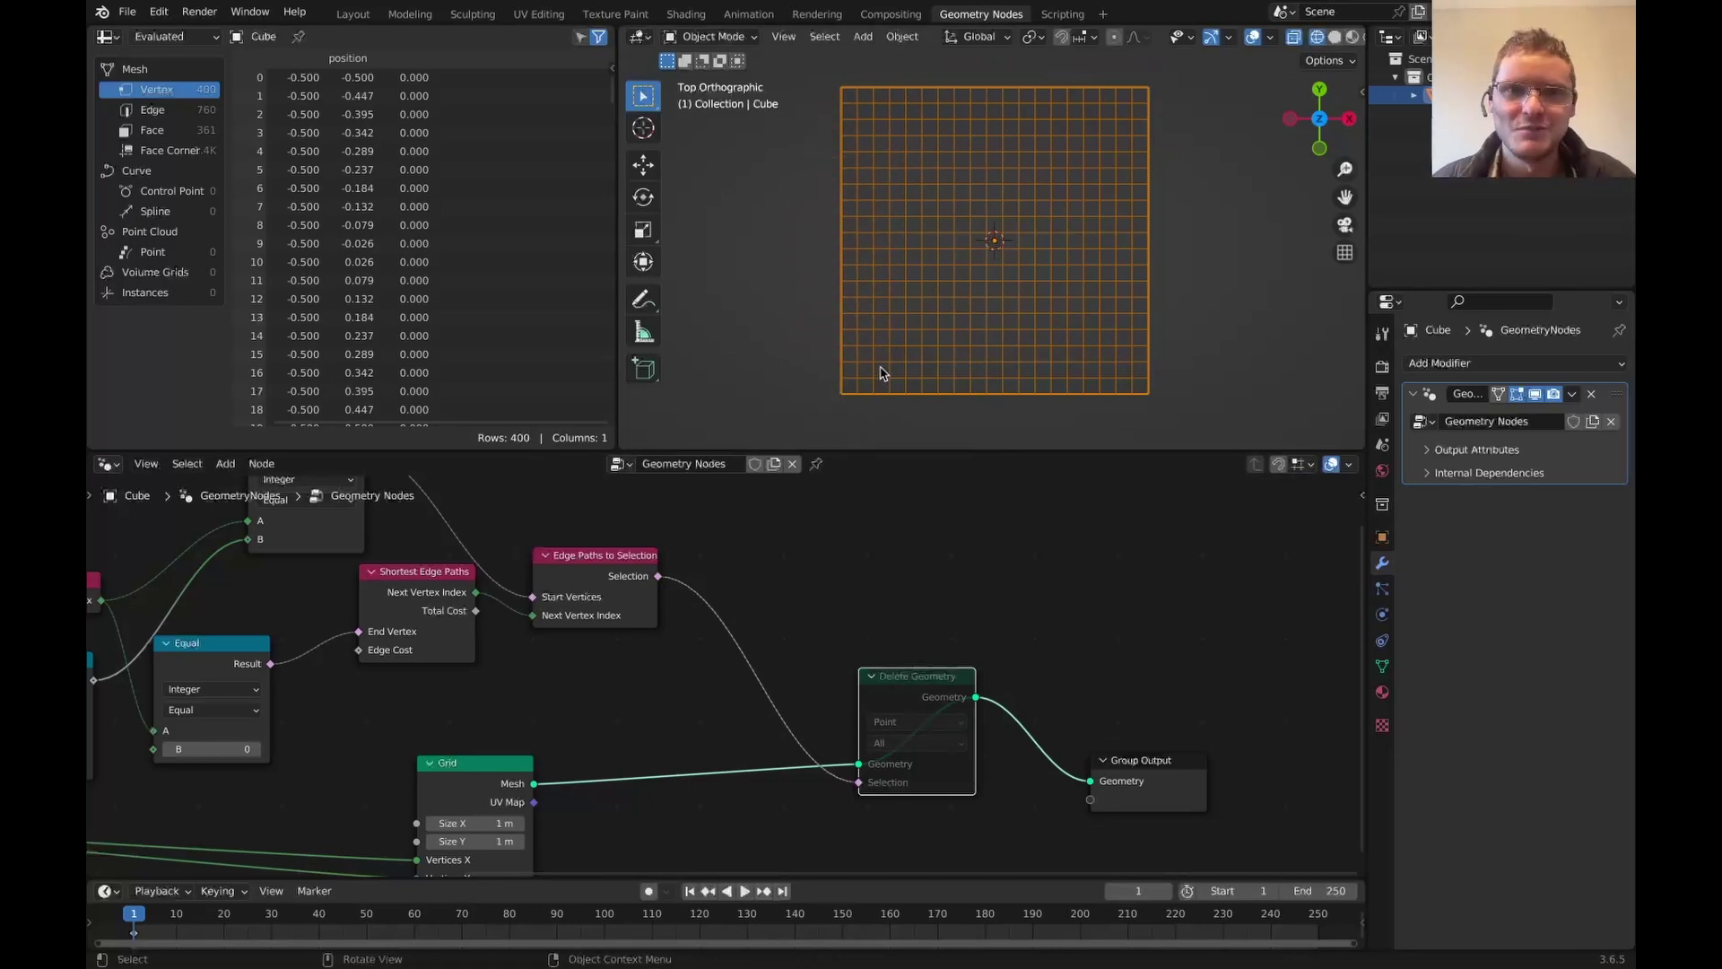
right_click(565, 526)
scroll(350, 669, "up", 6)
middle_click_drag(350, 669, 923, 707)
mouse_move(923, 708)
left_mouse_down()
mouse_move(930, 621)
mouse_move(974, 594)
left_mouse_up()
key("ctrl+z")
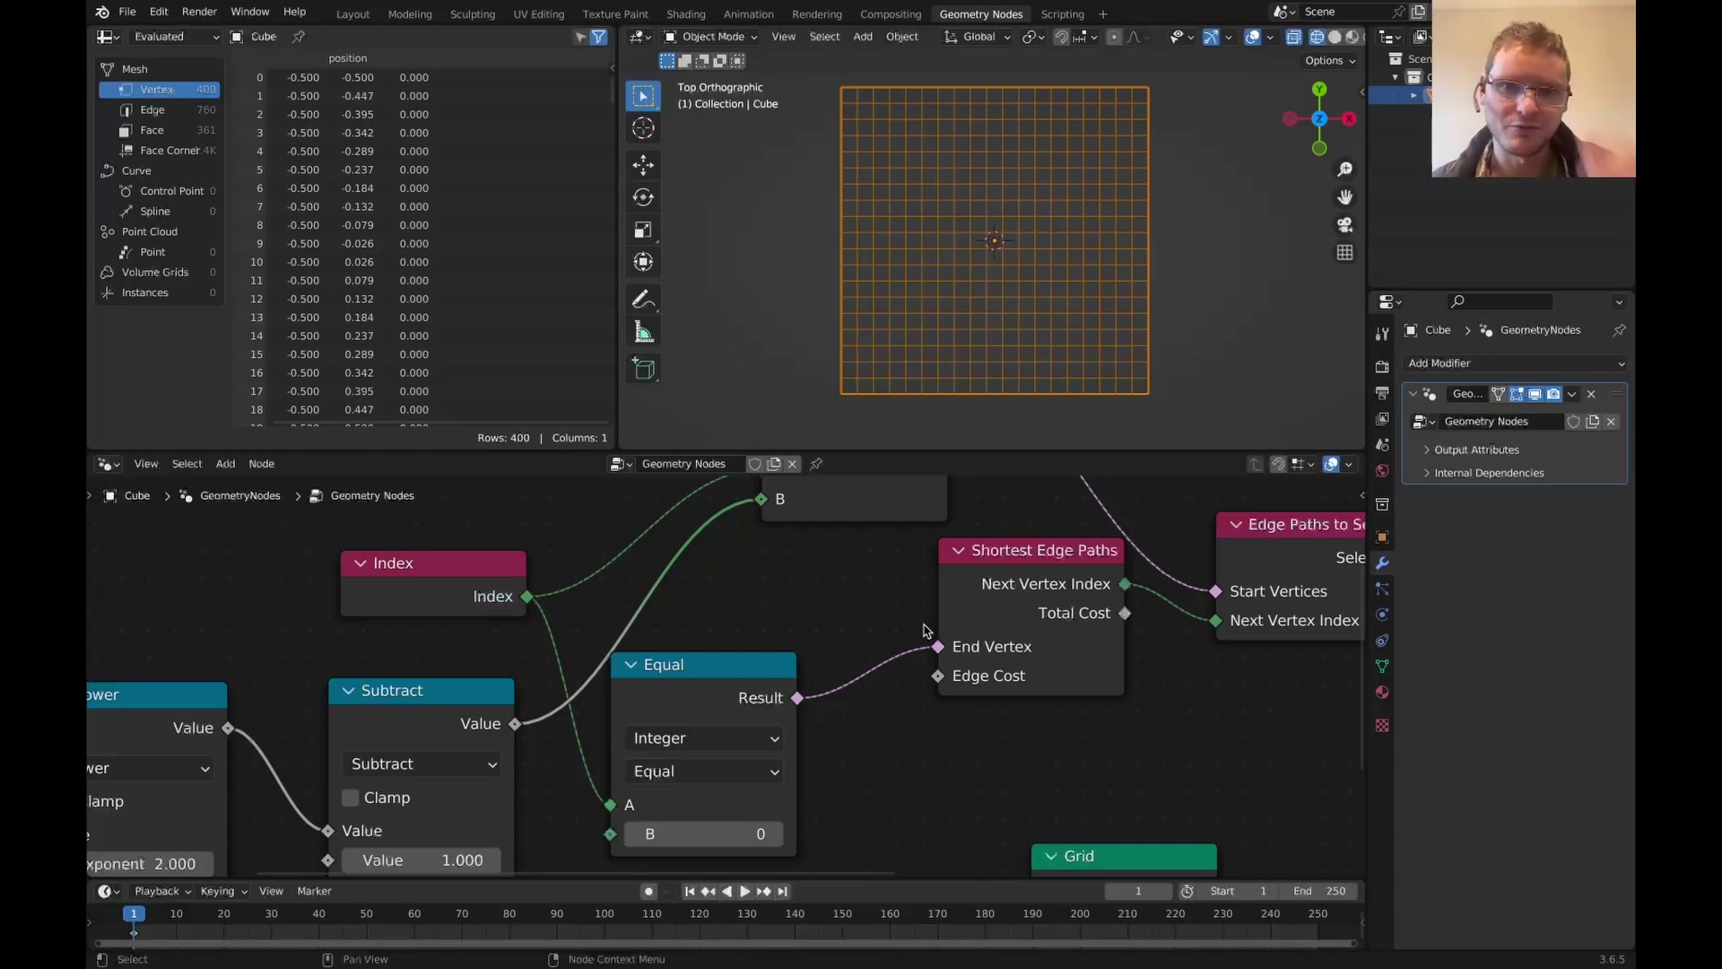
- Drive Edge Cost with a Float Random Value node from 0 to 1 and unmute Delete Geometry
scroll(994, 678, "down", 4)
middle_click_drag(994, 678, 1235, 789)
left_click_drag(1194, 786, 707, 627)
type("rand")
key("Return")
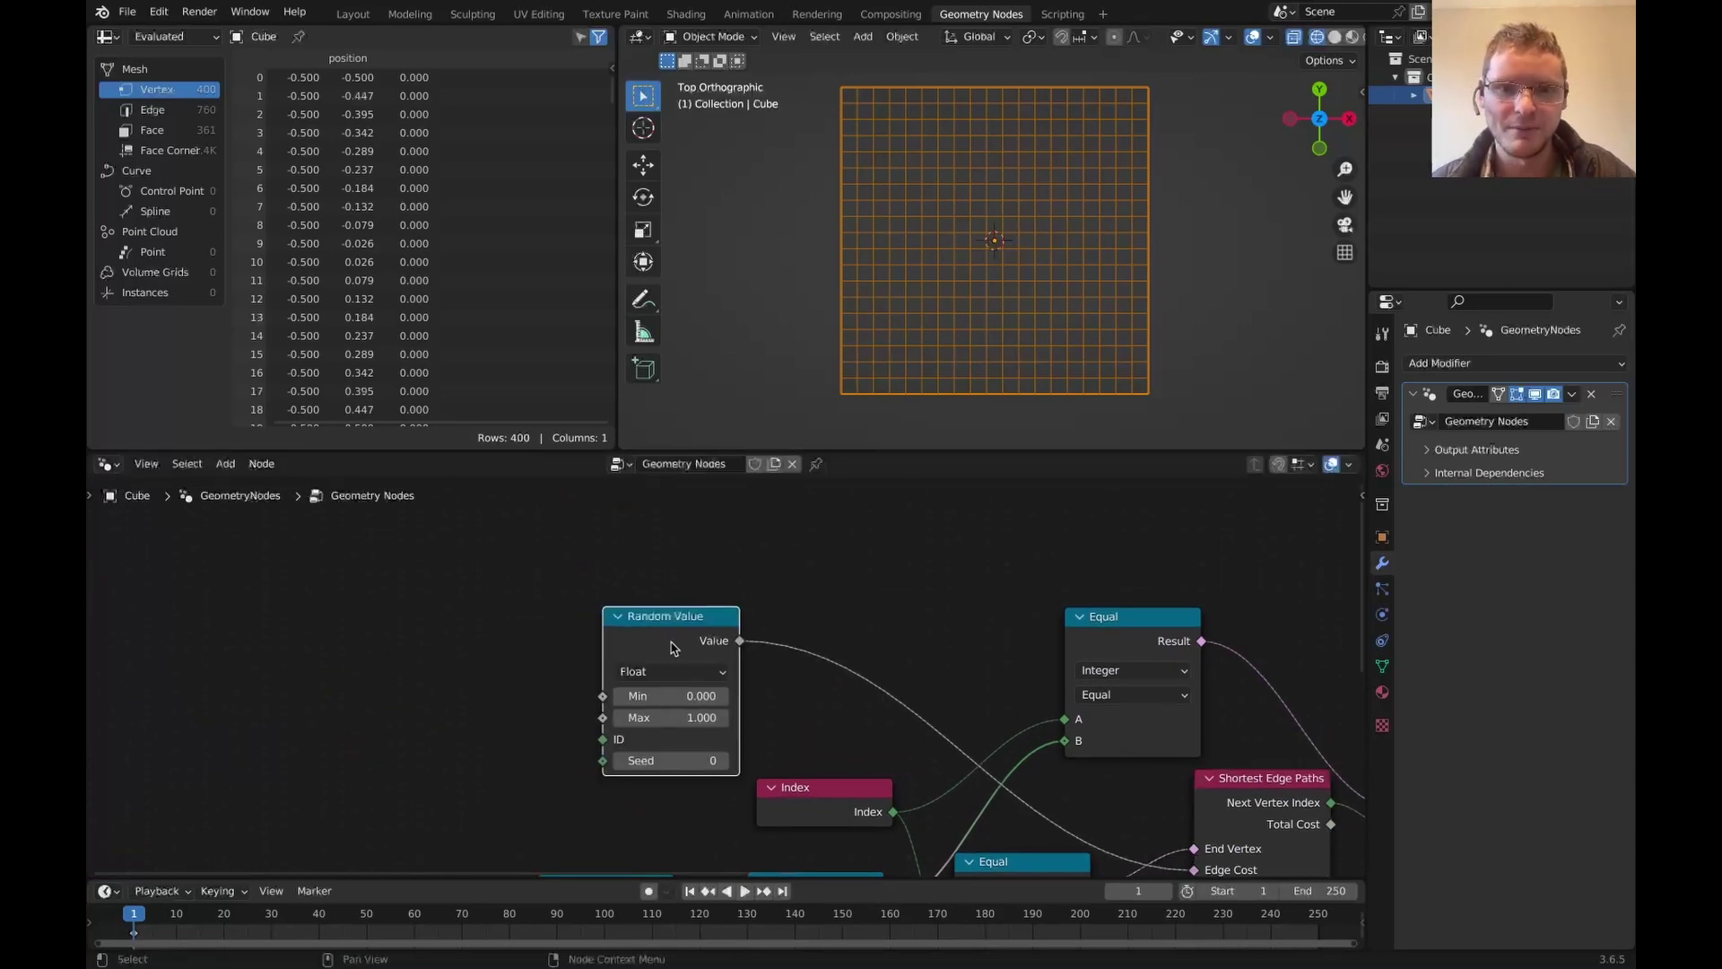
left_click(900, 741)
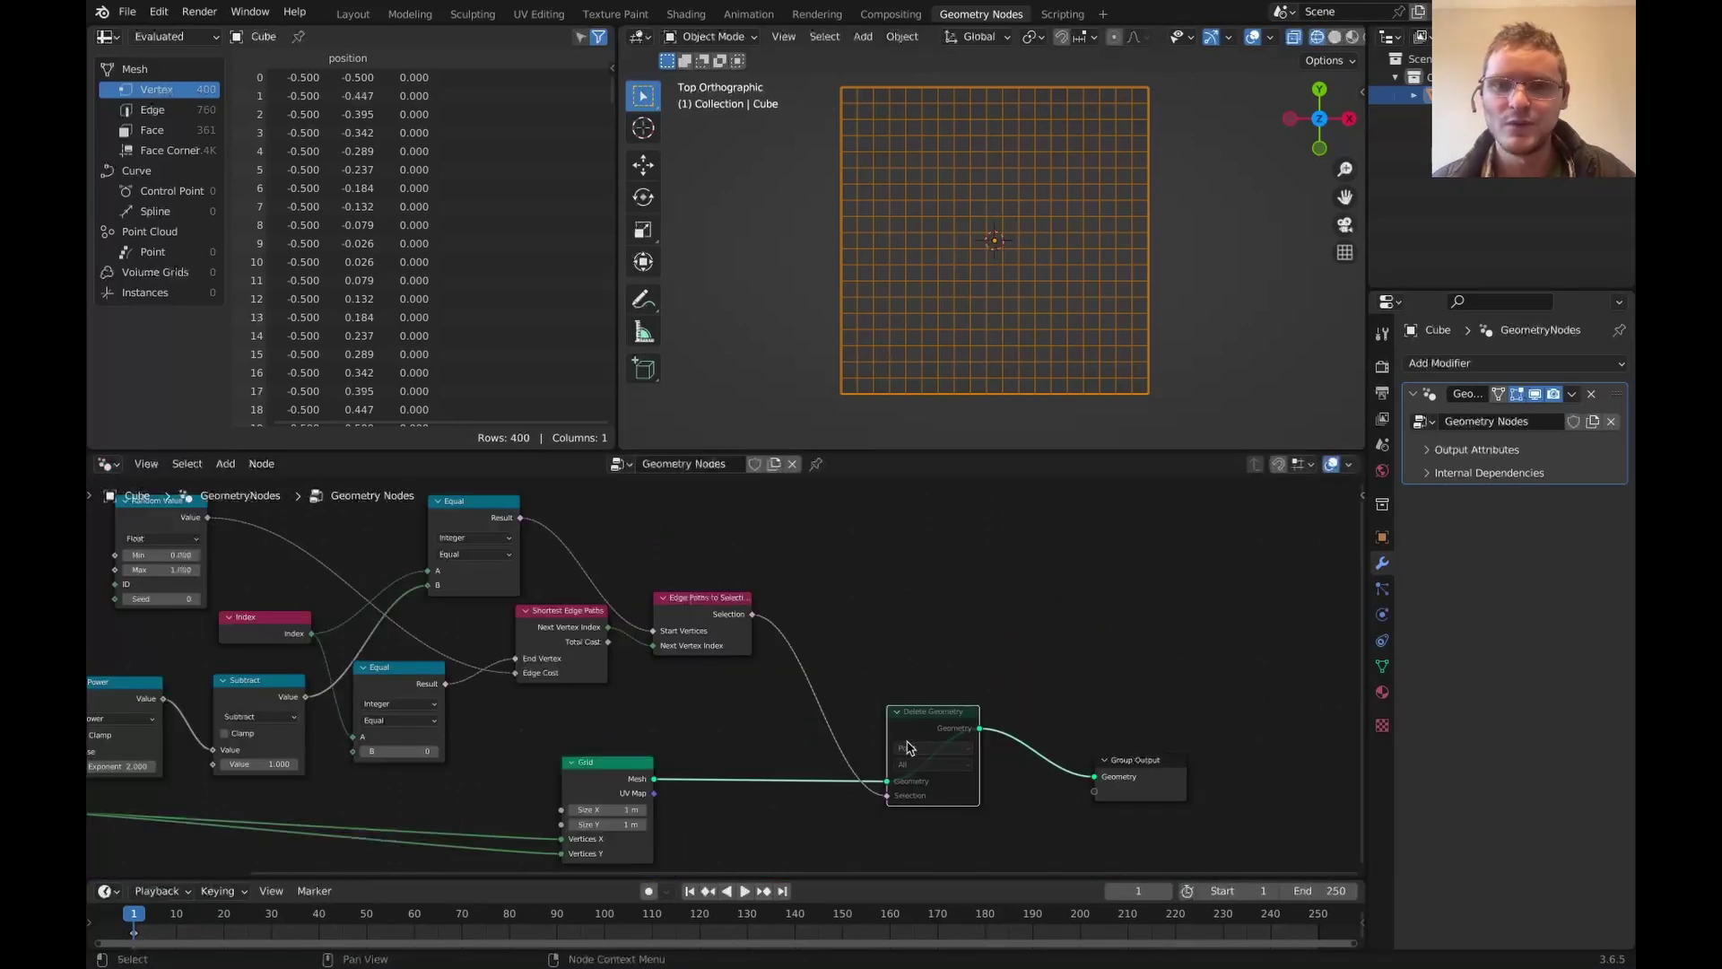
key("m")
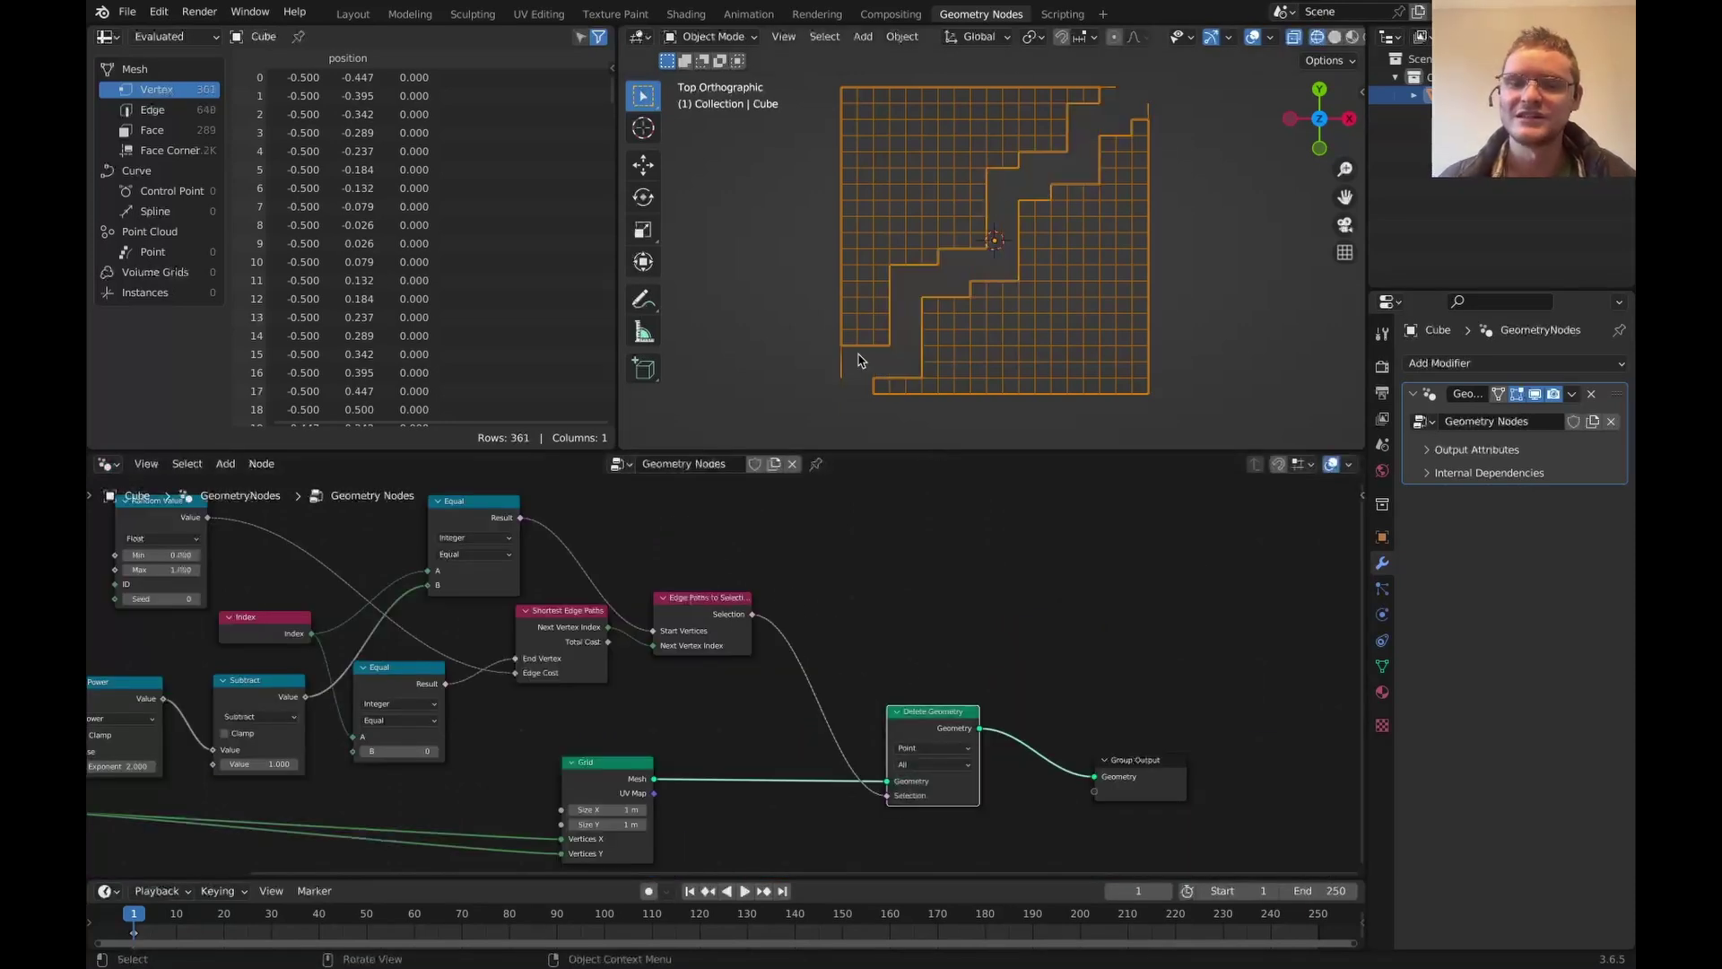
- Try deleting on the Edge domain in Delete Geometry, and switch the domain back to Point
middle_click_drag(396, 699, 1238, 793)
scroll(1193, 779, "up", 3)
left_click_drag(959, 676, 1009, 674)
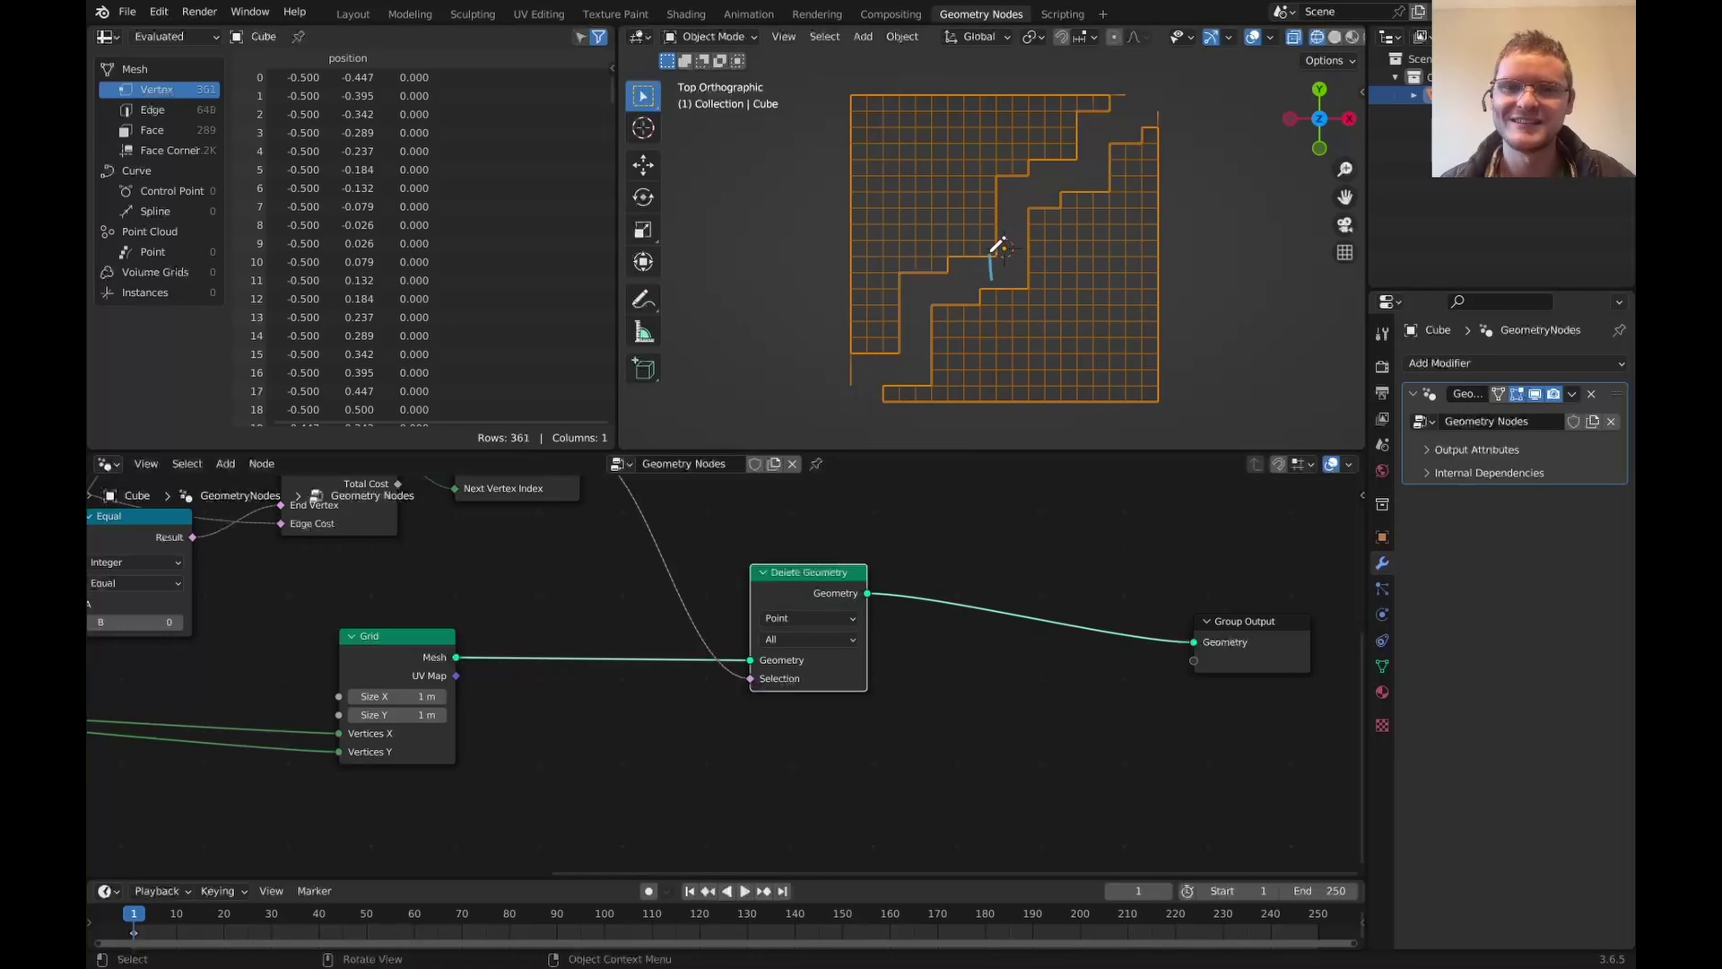
scroll(725, 678, "up", 3)
left_click(868, 576)
left_click(830, 642)
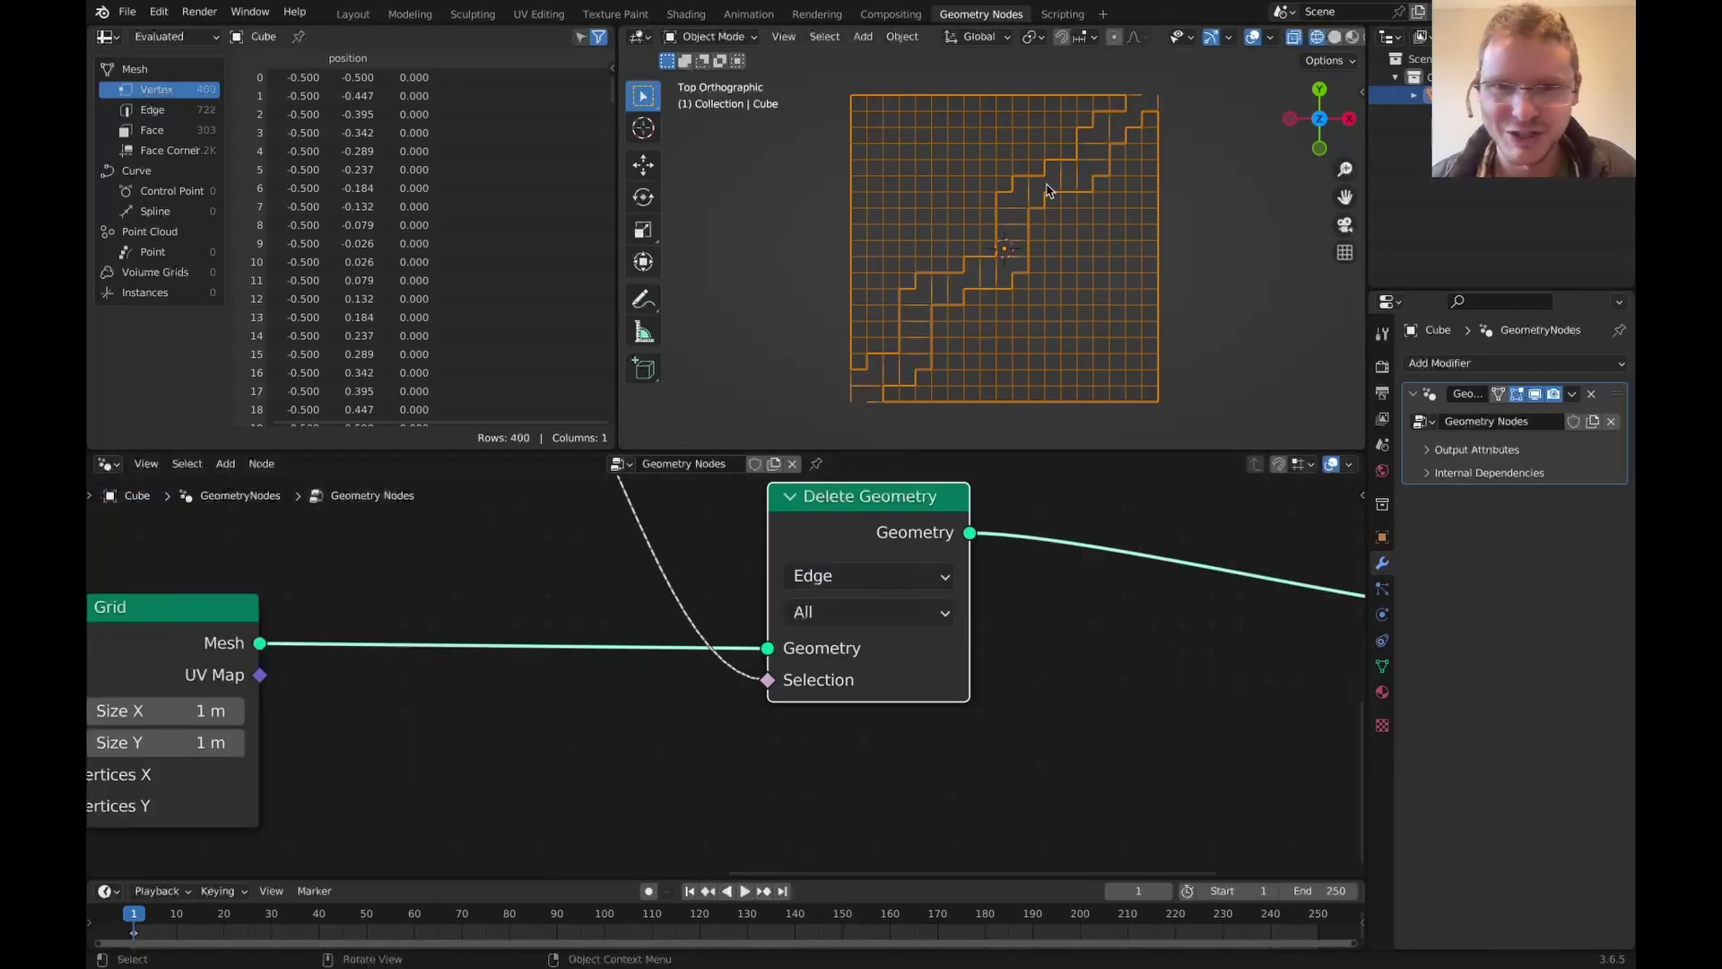
left_click(855, 580)
left_click(851, 610)
- Insert an Instance on Points node between Delete Geometry and Group Output
left_click_drag(840, 544, 754, 584)
middle_click_drag(1070, 581, 766, 631)
scroll(766, 630, "down", 4)
key("shift+a")
type("insta")
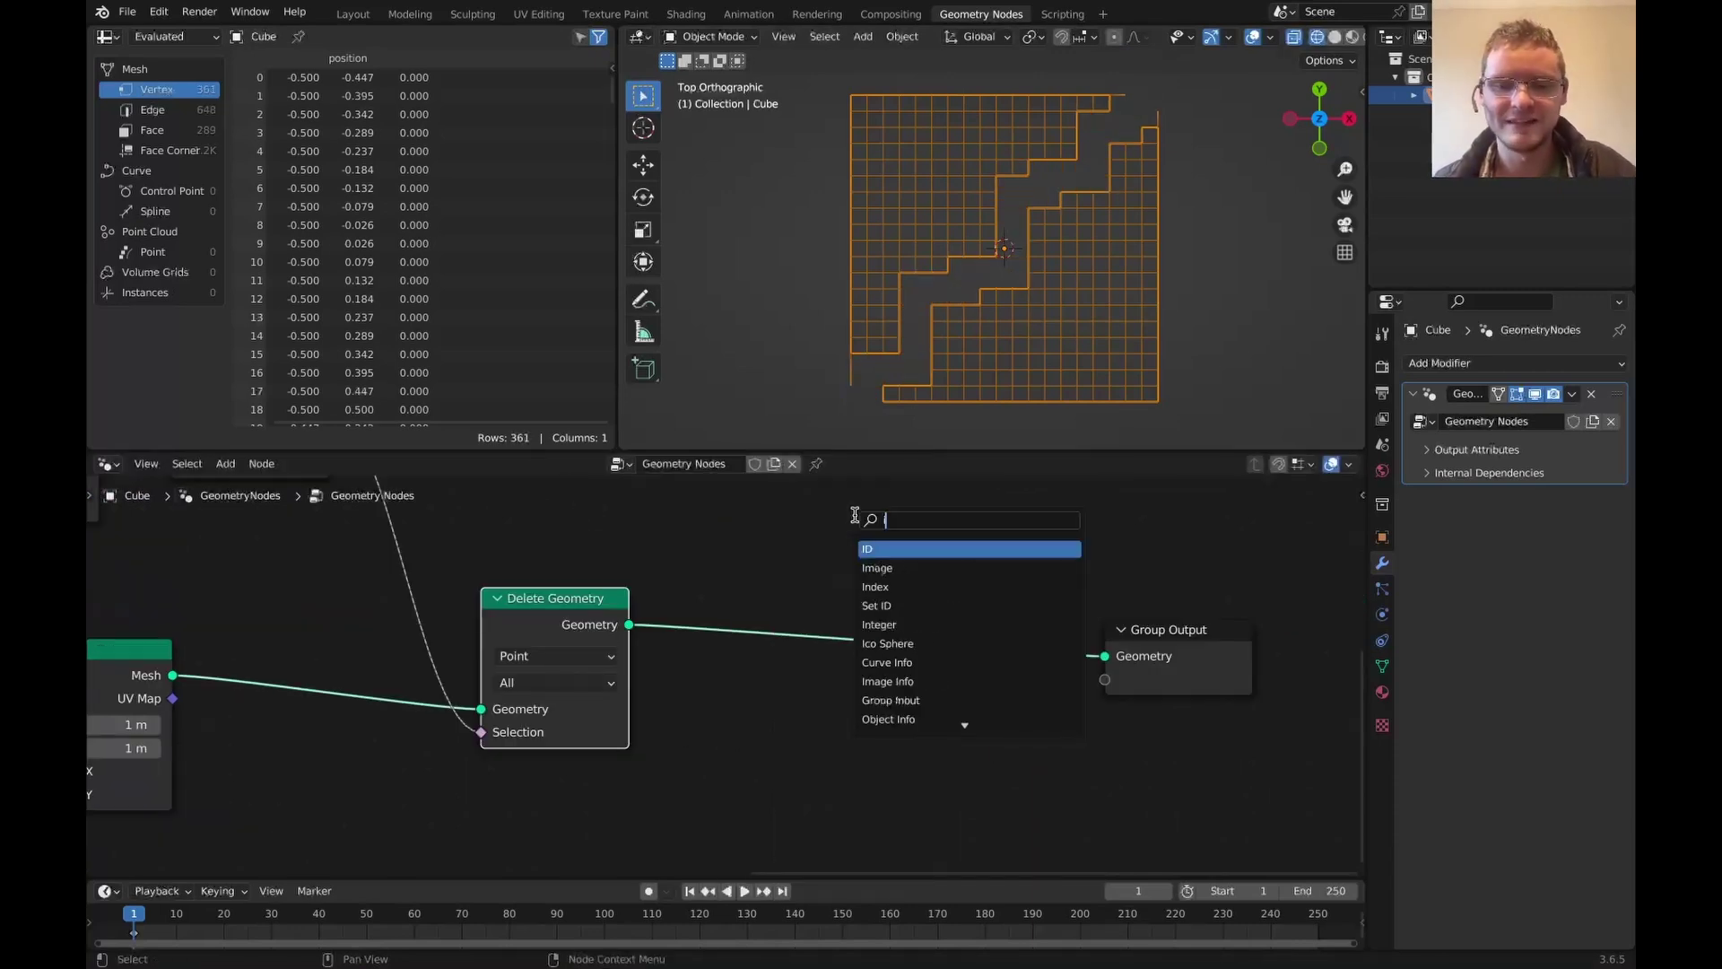
type("nce")
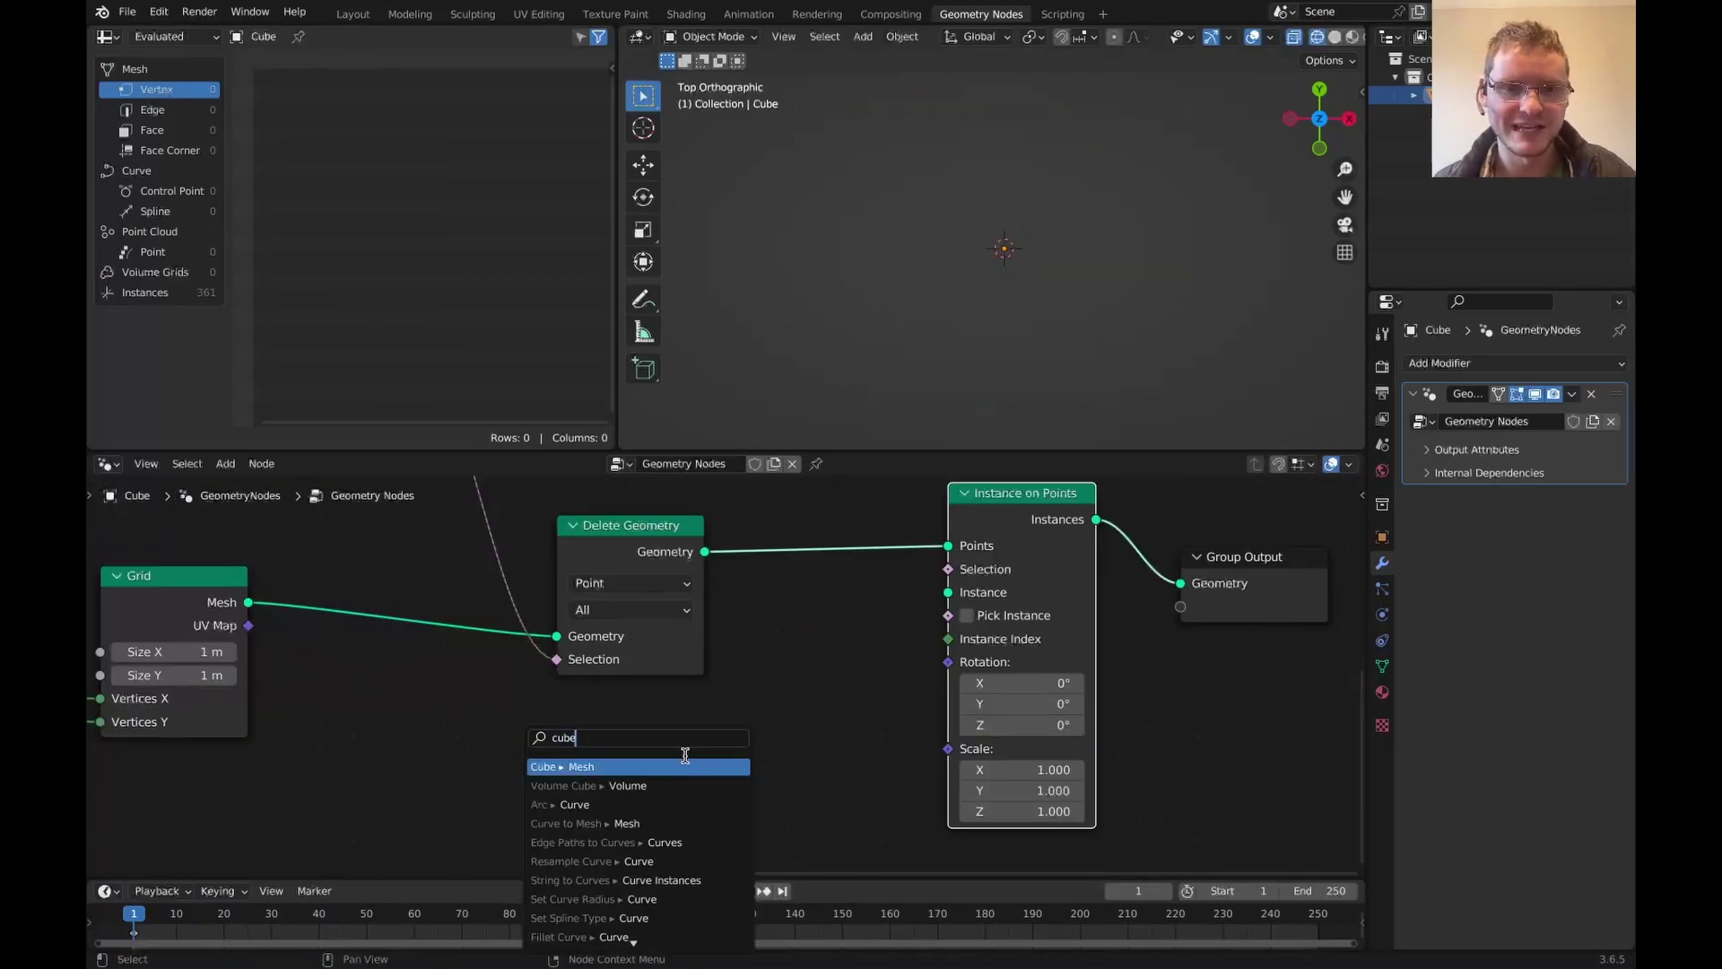
- Feed a Cube mesh into the Instance input and set its X, Y and Z size to 0.05 m
key("Return")
left_click_drag(688, 662, 615, 703, "shift")
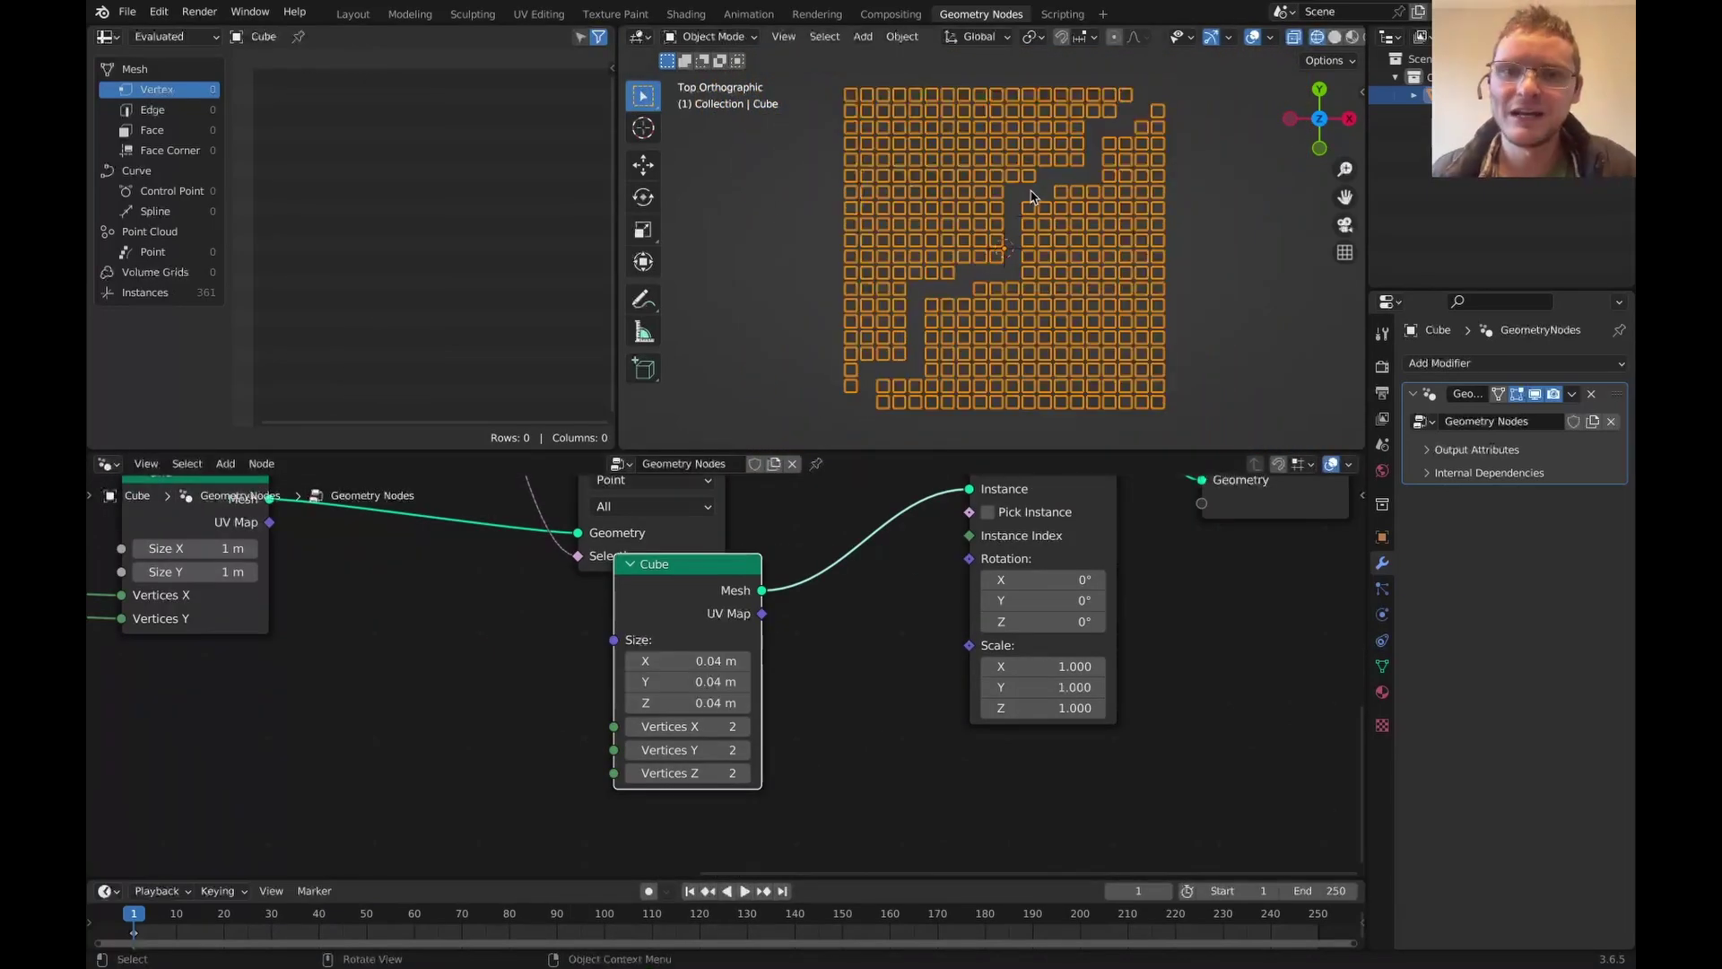
scroll(1034, 194, "down", 4)
scroll(1034, 192, "up", 12)
middle_click_drag(1034, 192, 729, 565, "shift")
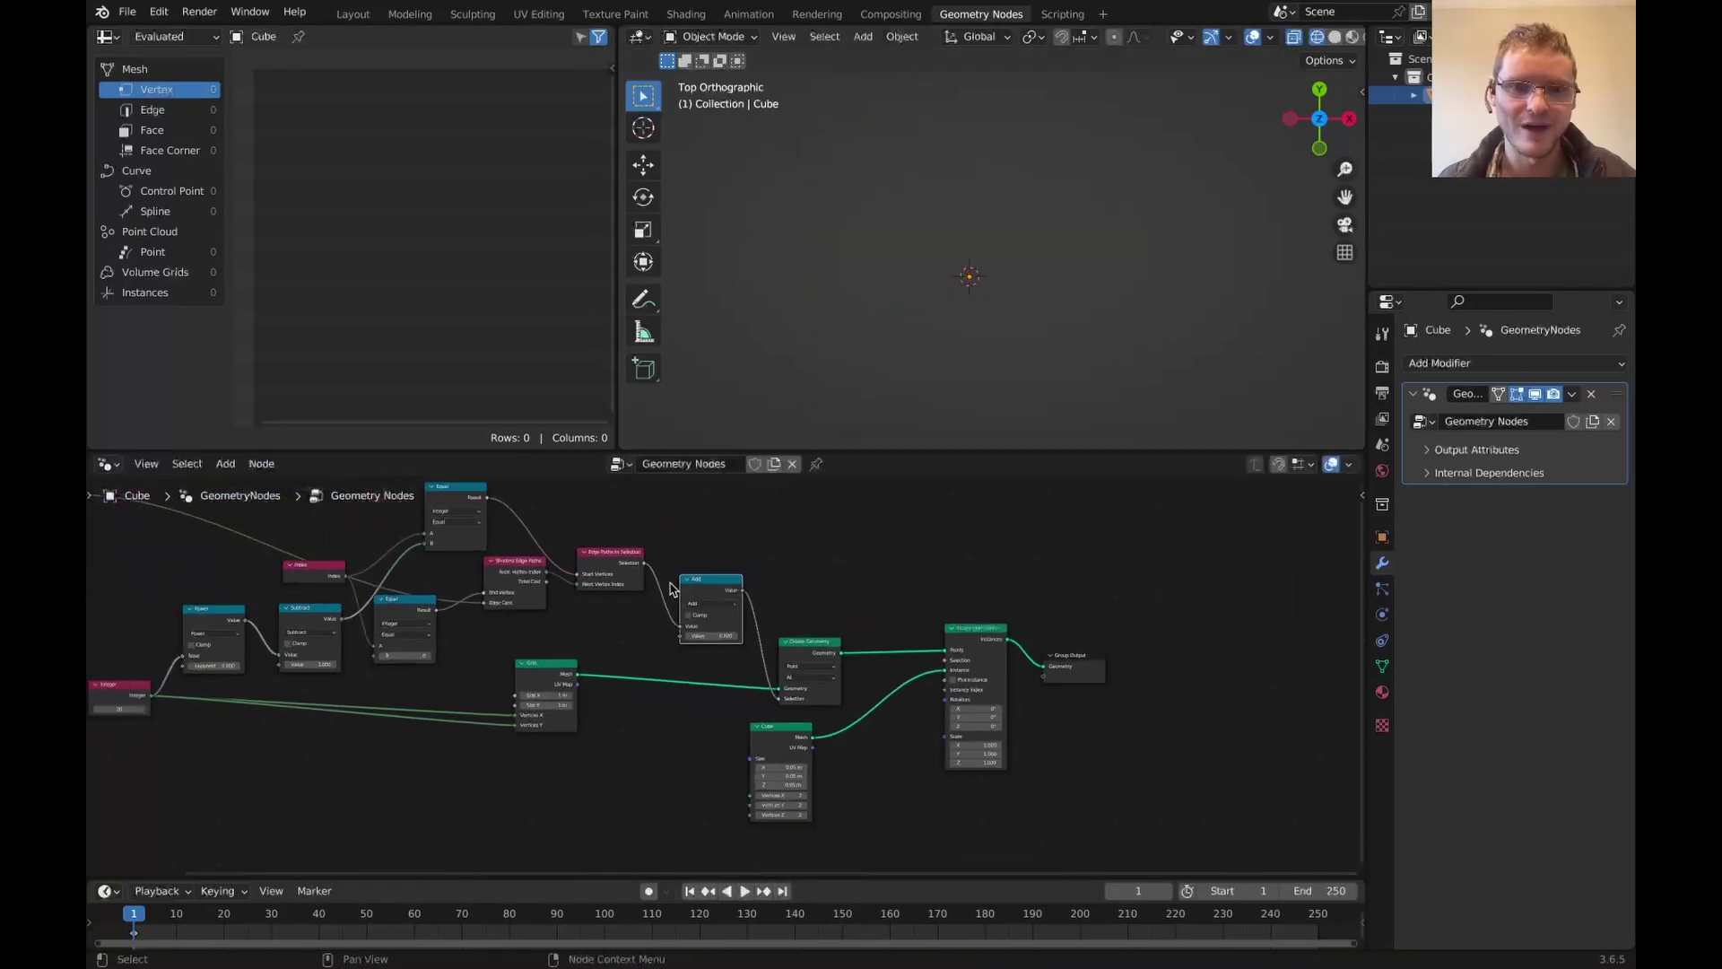
- Feed a Boolean Random Value with probability 0.387 into the second value of the Add node after the path selection
key("shift+a")
type("ran")
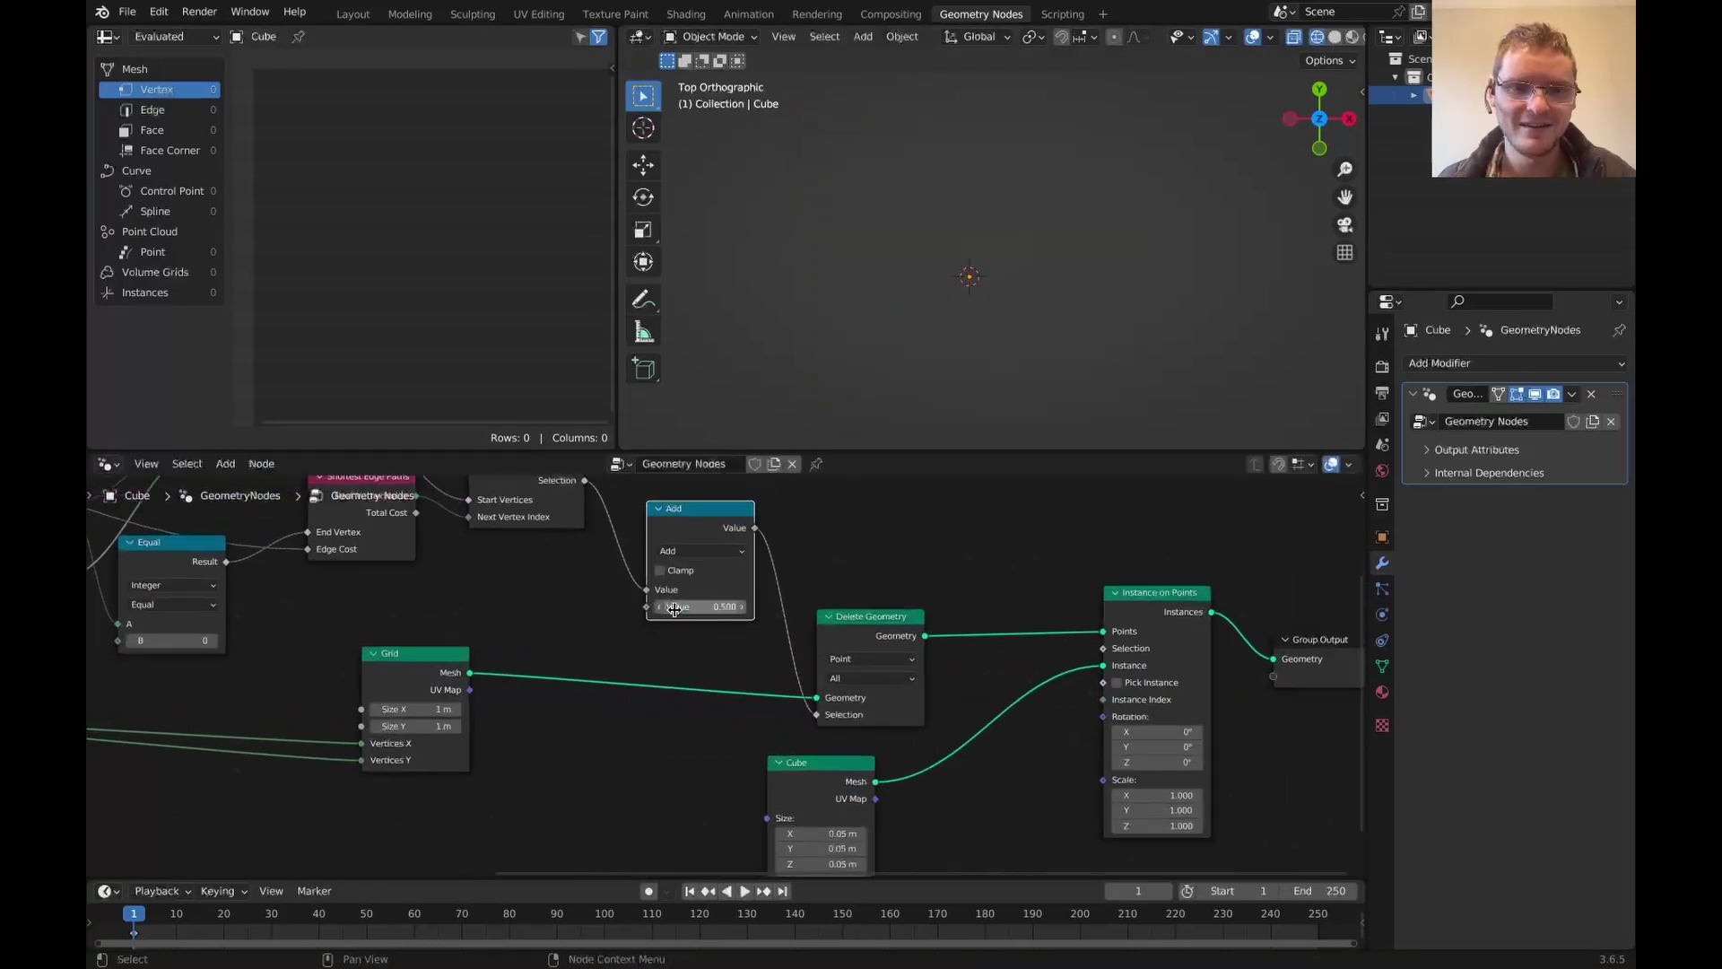
type("d")
left_click(395, 708)
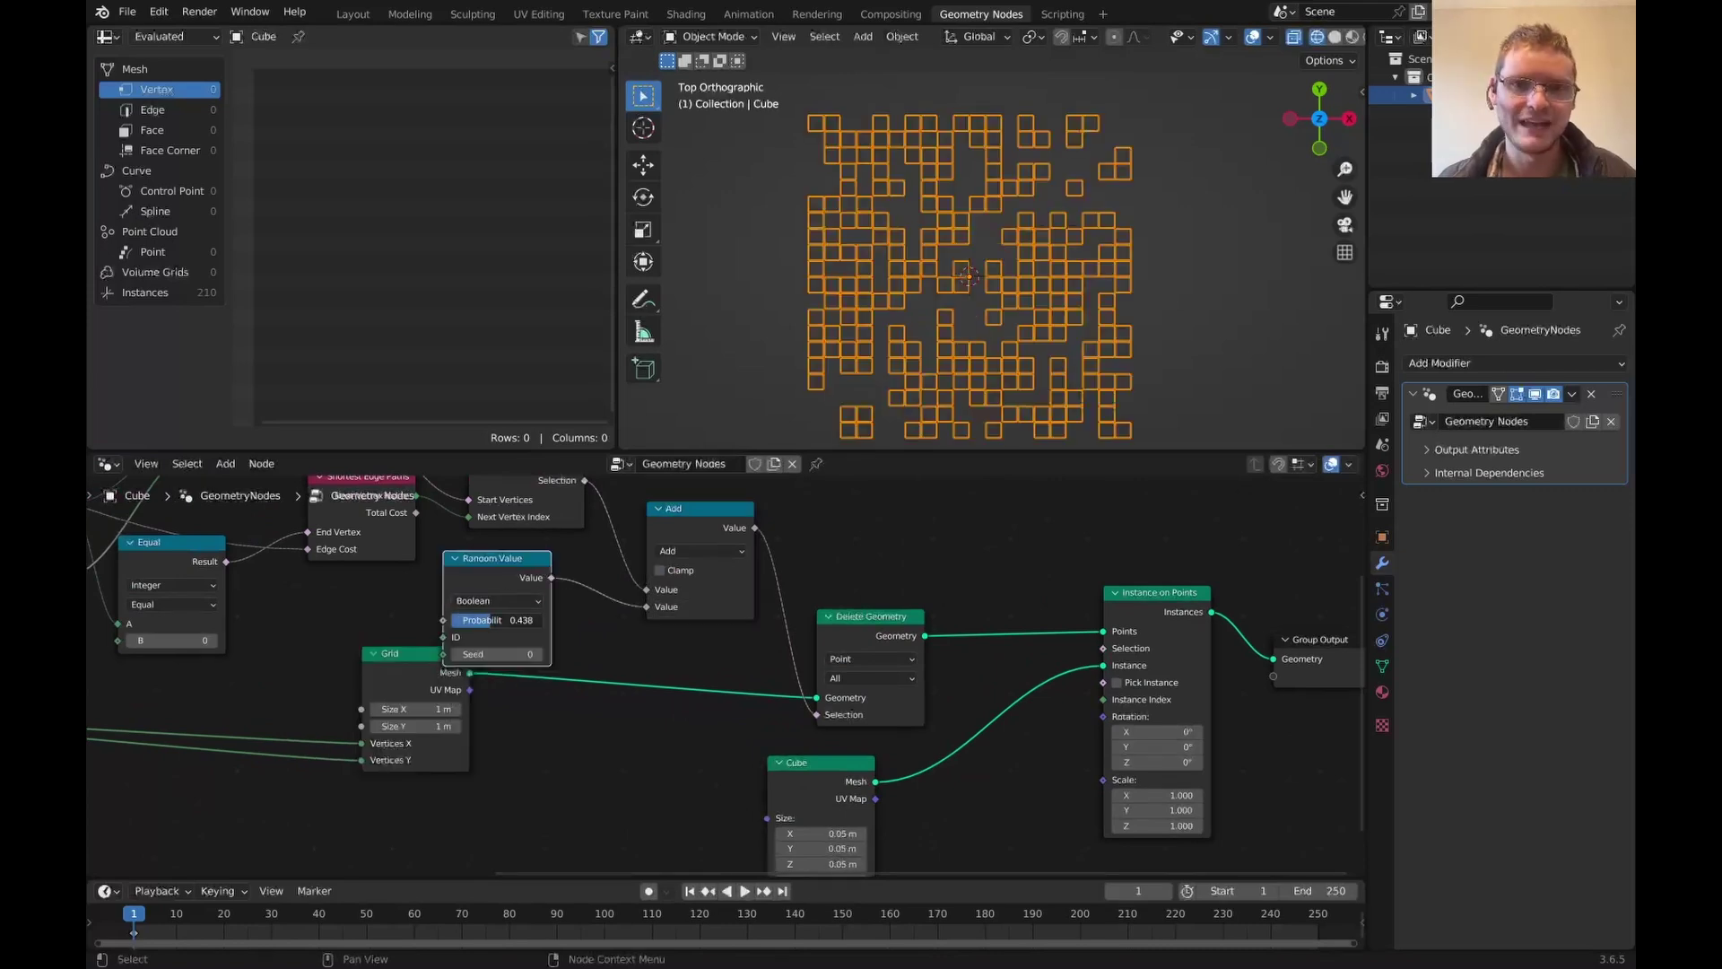
mouse_move(491, 620)
left_mouse_down()
mouse_move(456, 620)
mouse_move(495, 619)
left_mouse_up()
- Toggle muting of Delete Geometry to compare the cube maze with and without the path and random deletions
left_click(872, 641)
key("m")
key("m")
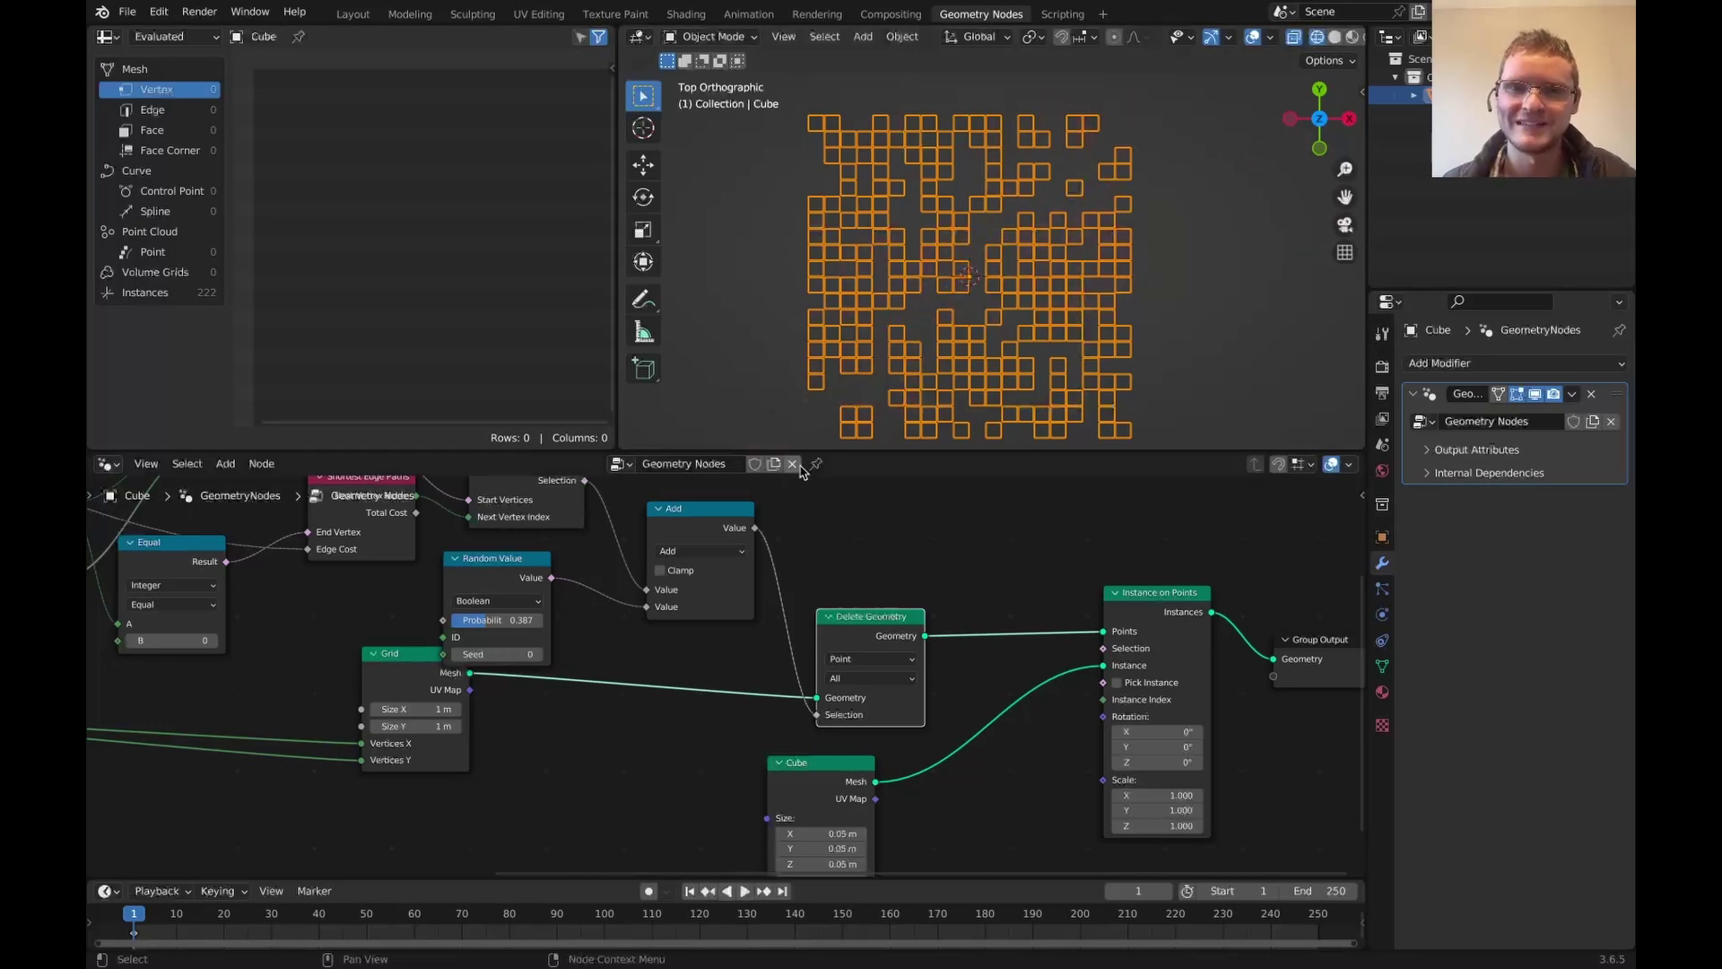
key("m")
key("m")
key("m")
key("m")
key("m")
key("m")
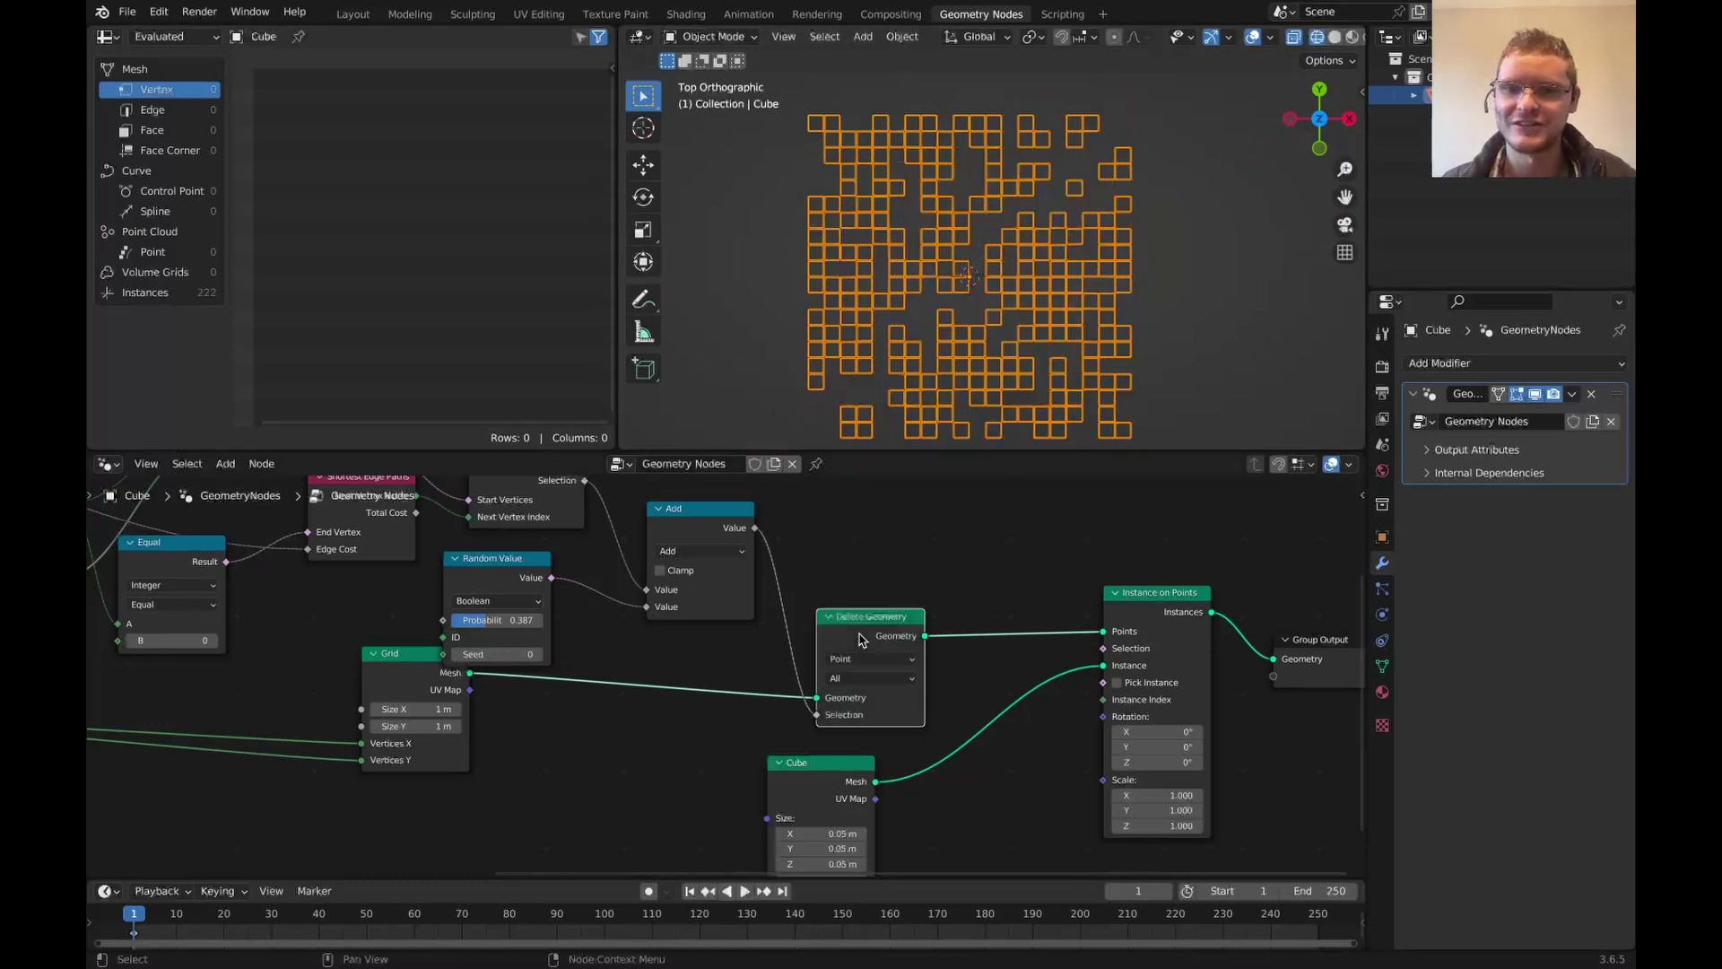
key("m")
key("m")
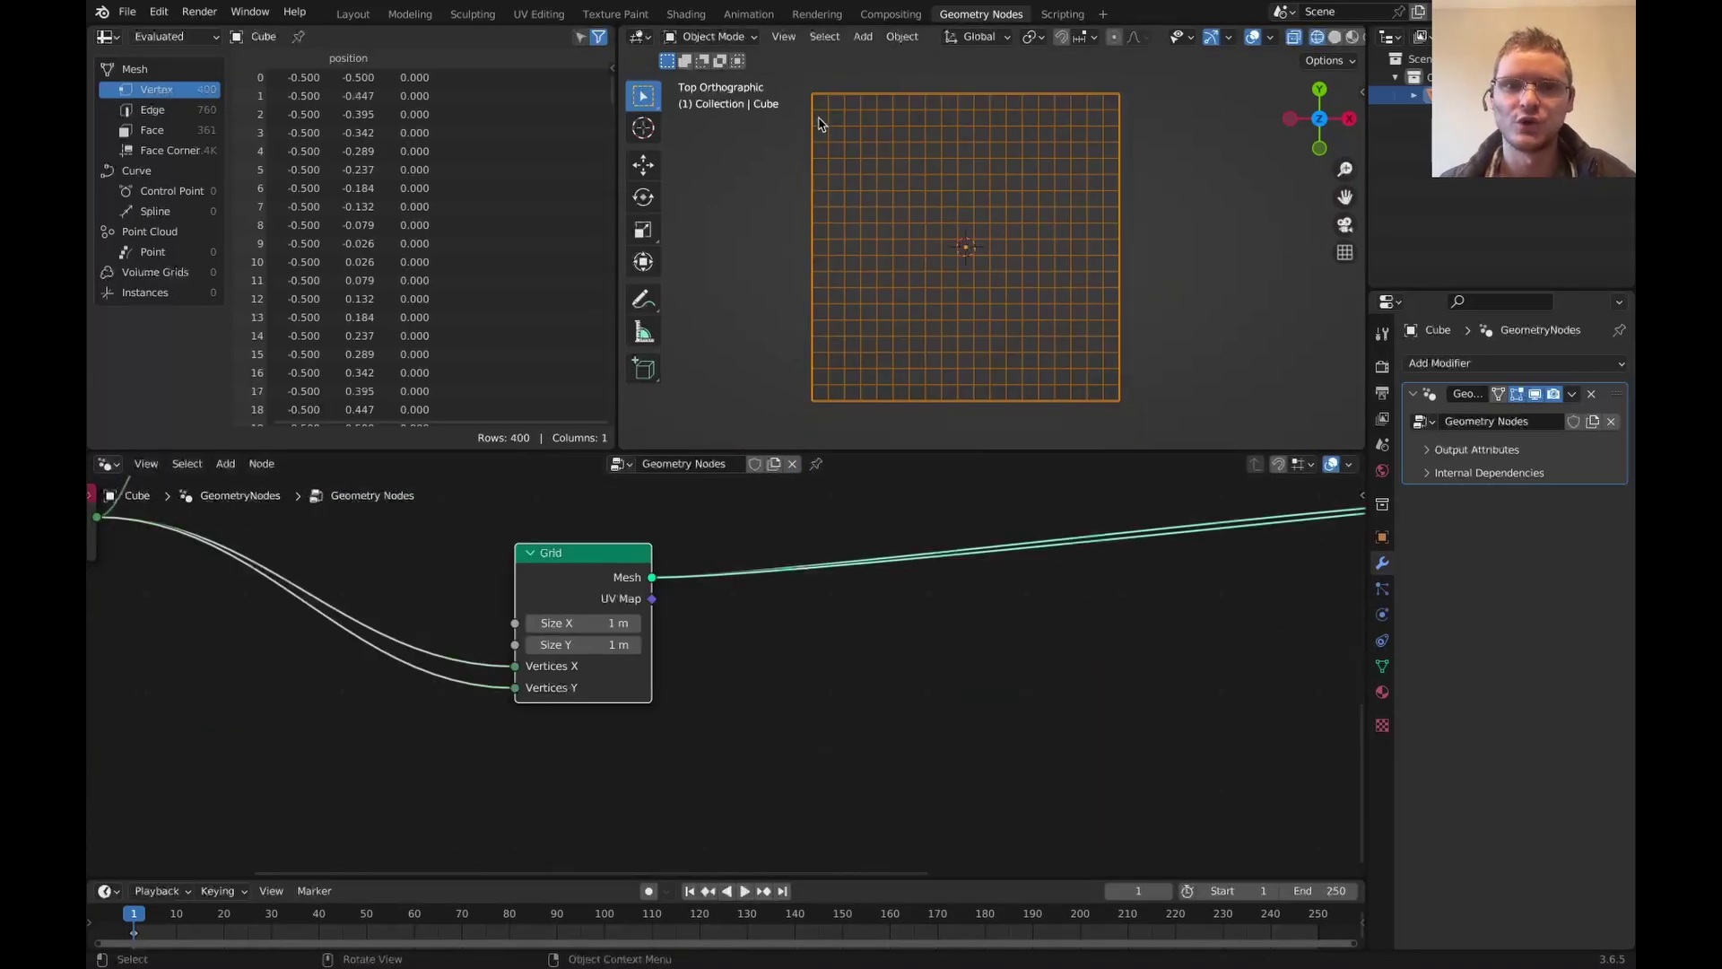
- Add a Separate Geometry node in Point mode and feed the Grid's mesh into its Geometry input
mouse_move(814, 88)
left_mouse_down()
mouse_move(802, 275)
mouse_move(1048, 376)
mouse_move(1165, 97)
mouse_move(913, 92)
mouse_move(1171, 108)
mouse_move(1142, 365)
mouse_move(800, 318)
mouse_move(799, 180)
left_mouse_up()
scroll(574, 632, "up", 1)
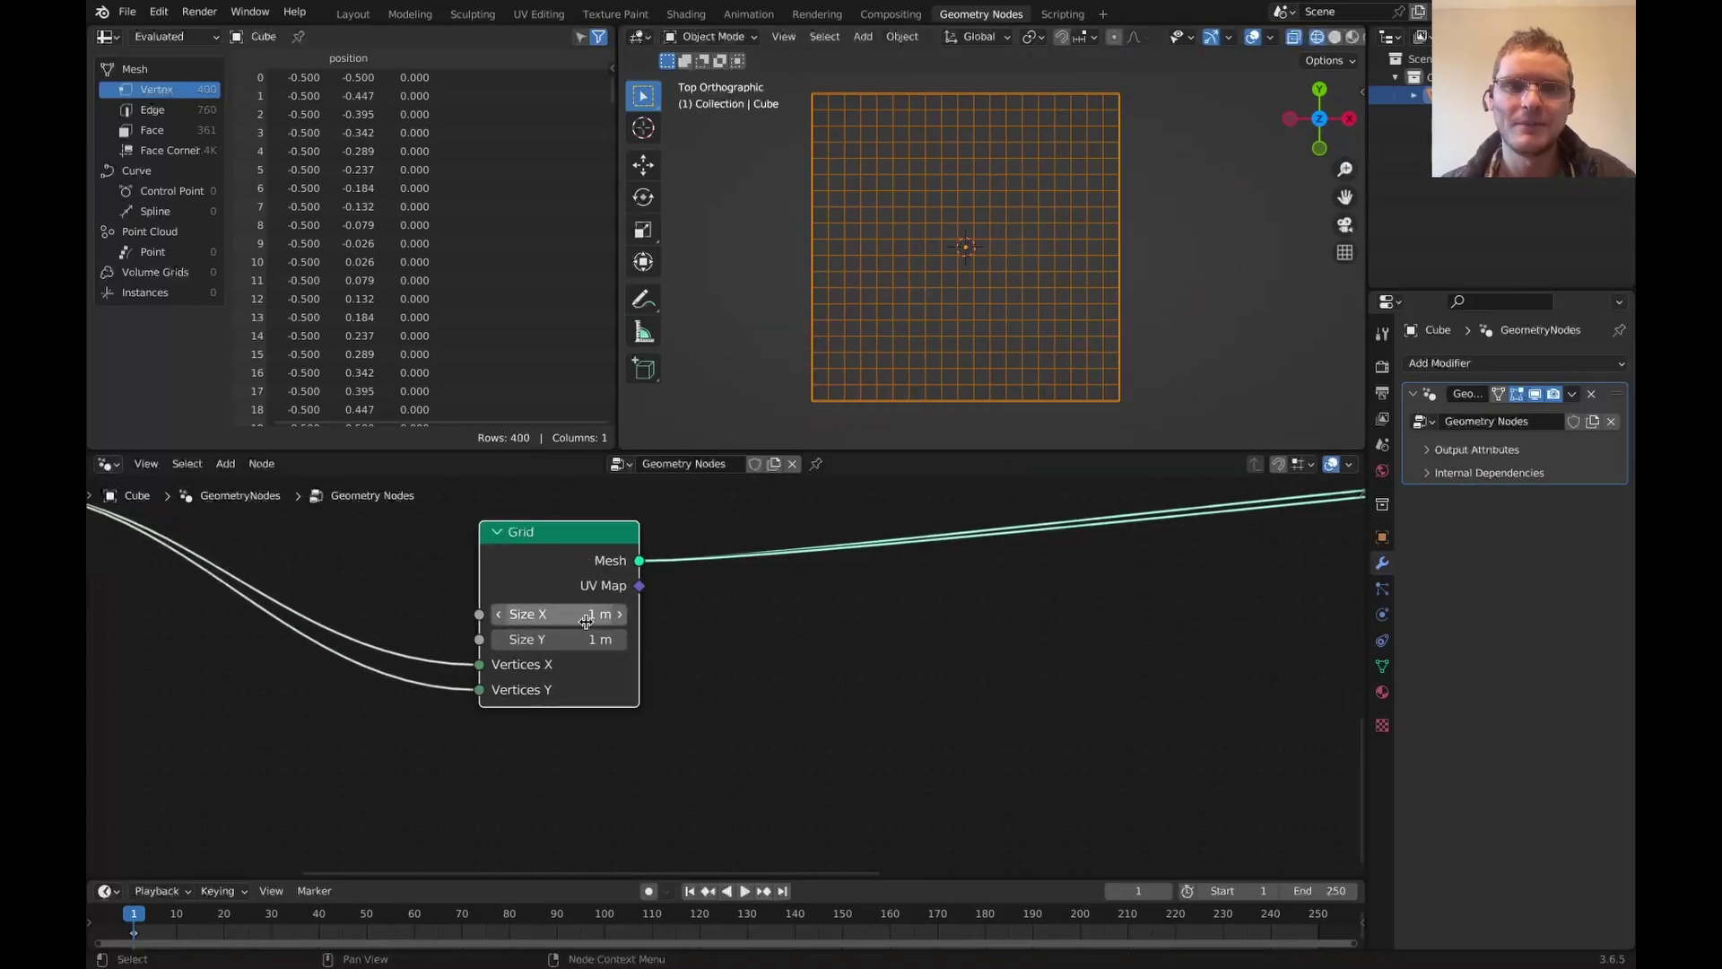
scroll(718, 628, "down", 1)
key("shift+a")
type("sep")
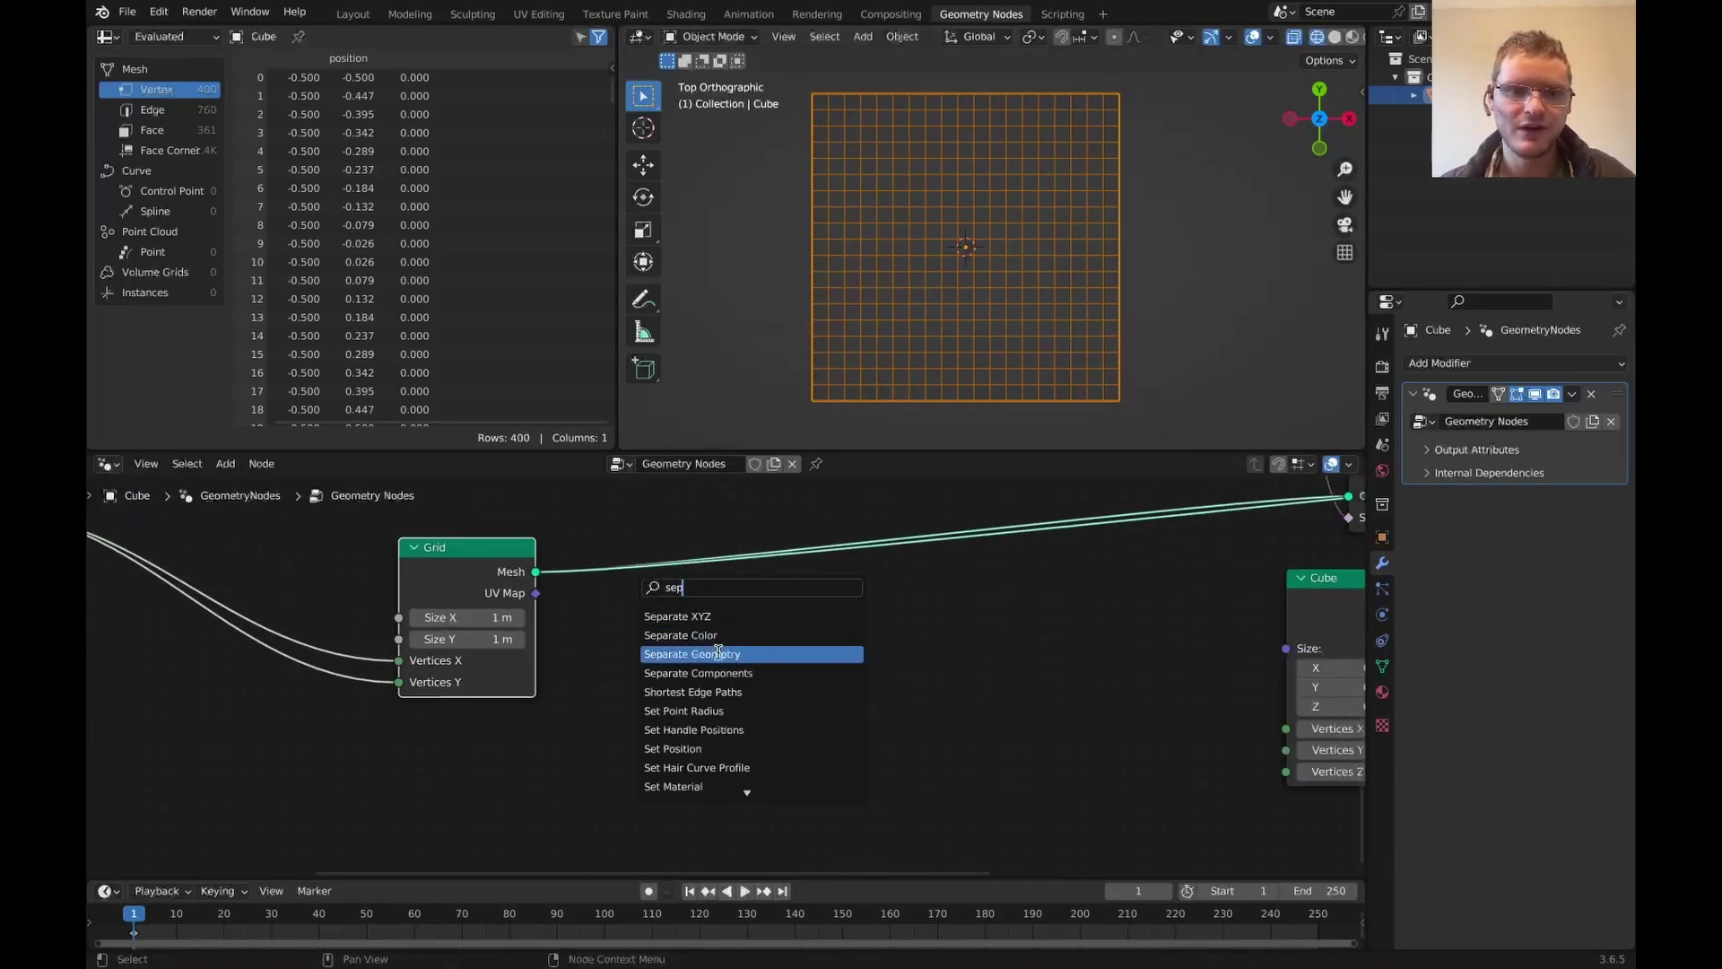
left_click(718, 653)
left_click(741, 703)
scroll(987, 618, "up", 2)
- Drive Separate Geometry's Selection from a Position node split with Separate XYZ
left_click_drag(1049, 626, 488, 711)
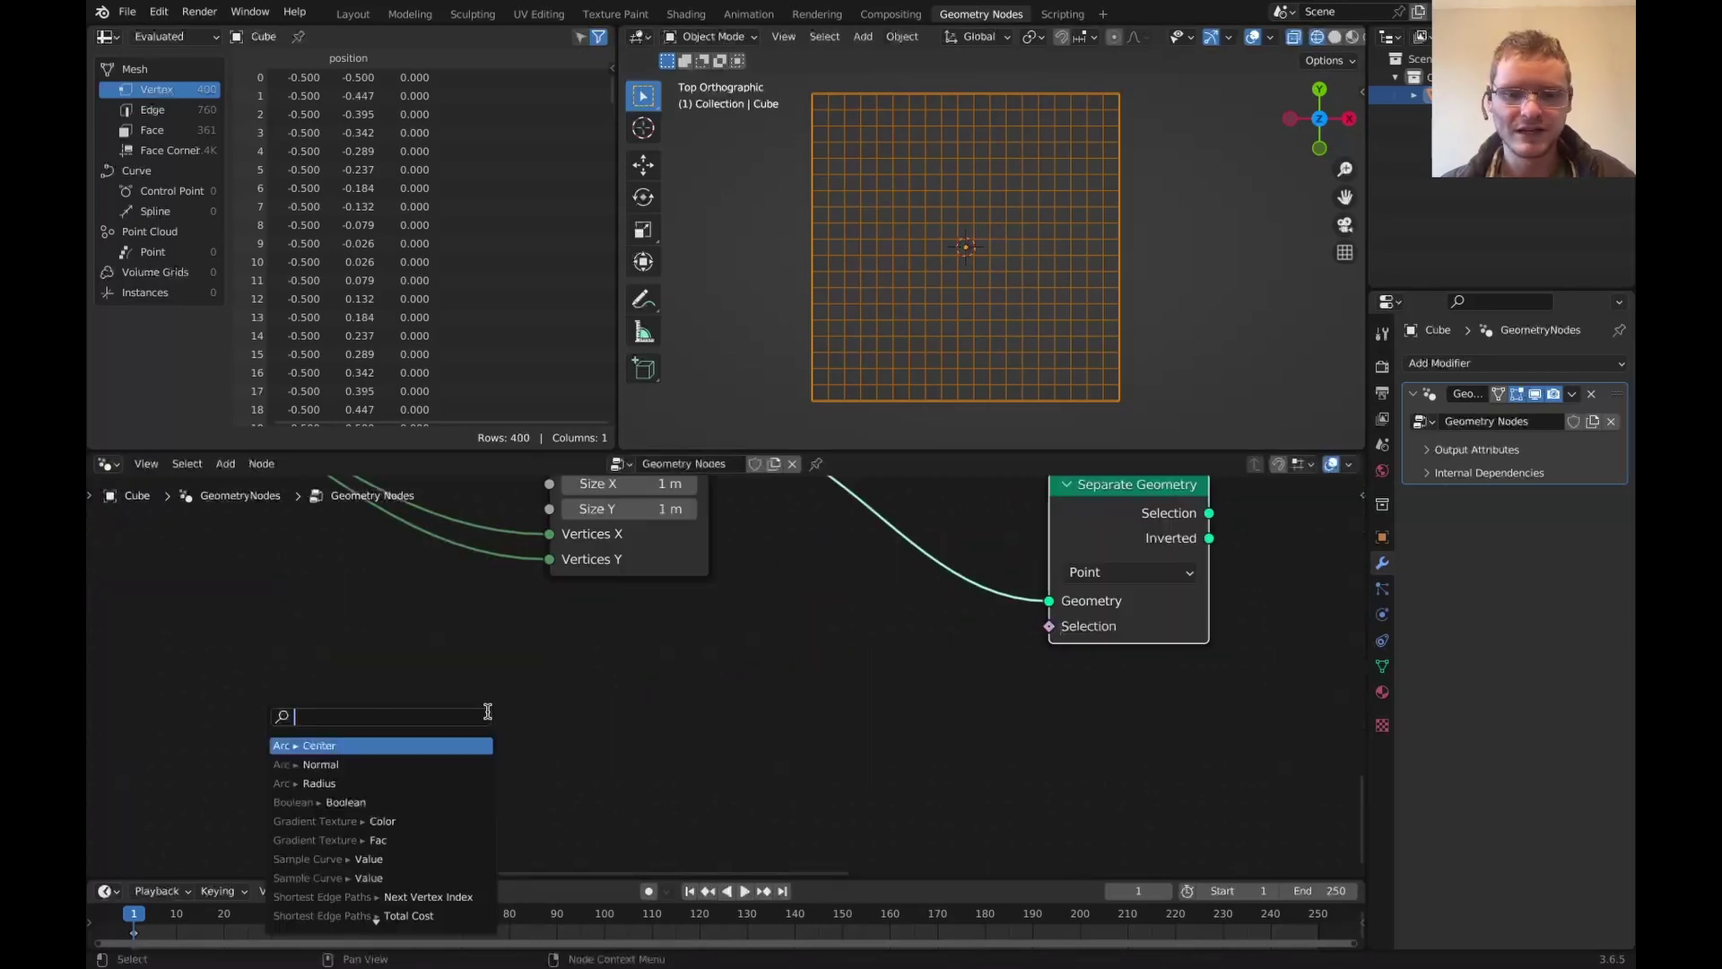
type("pos")
key("Return")
left_click(322, 723)
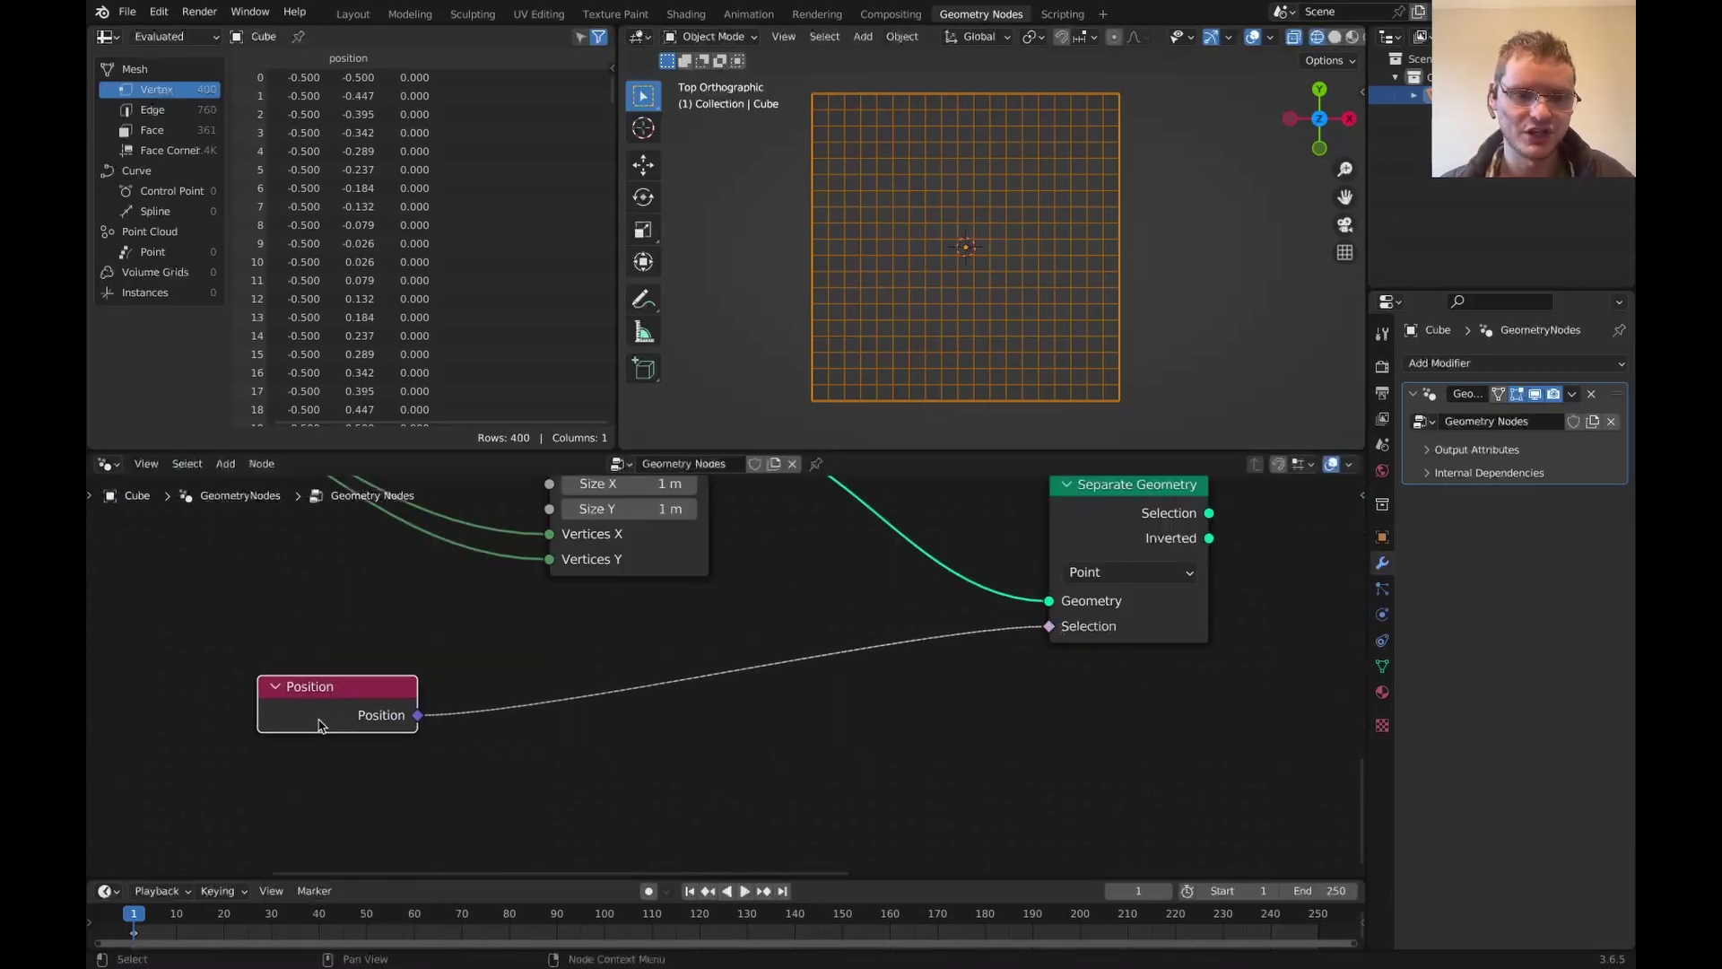
- Compare the X and Y components in two Float Equal nodes, each with B set to 1.000
left_click_drag(572, 666, 770, 698)
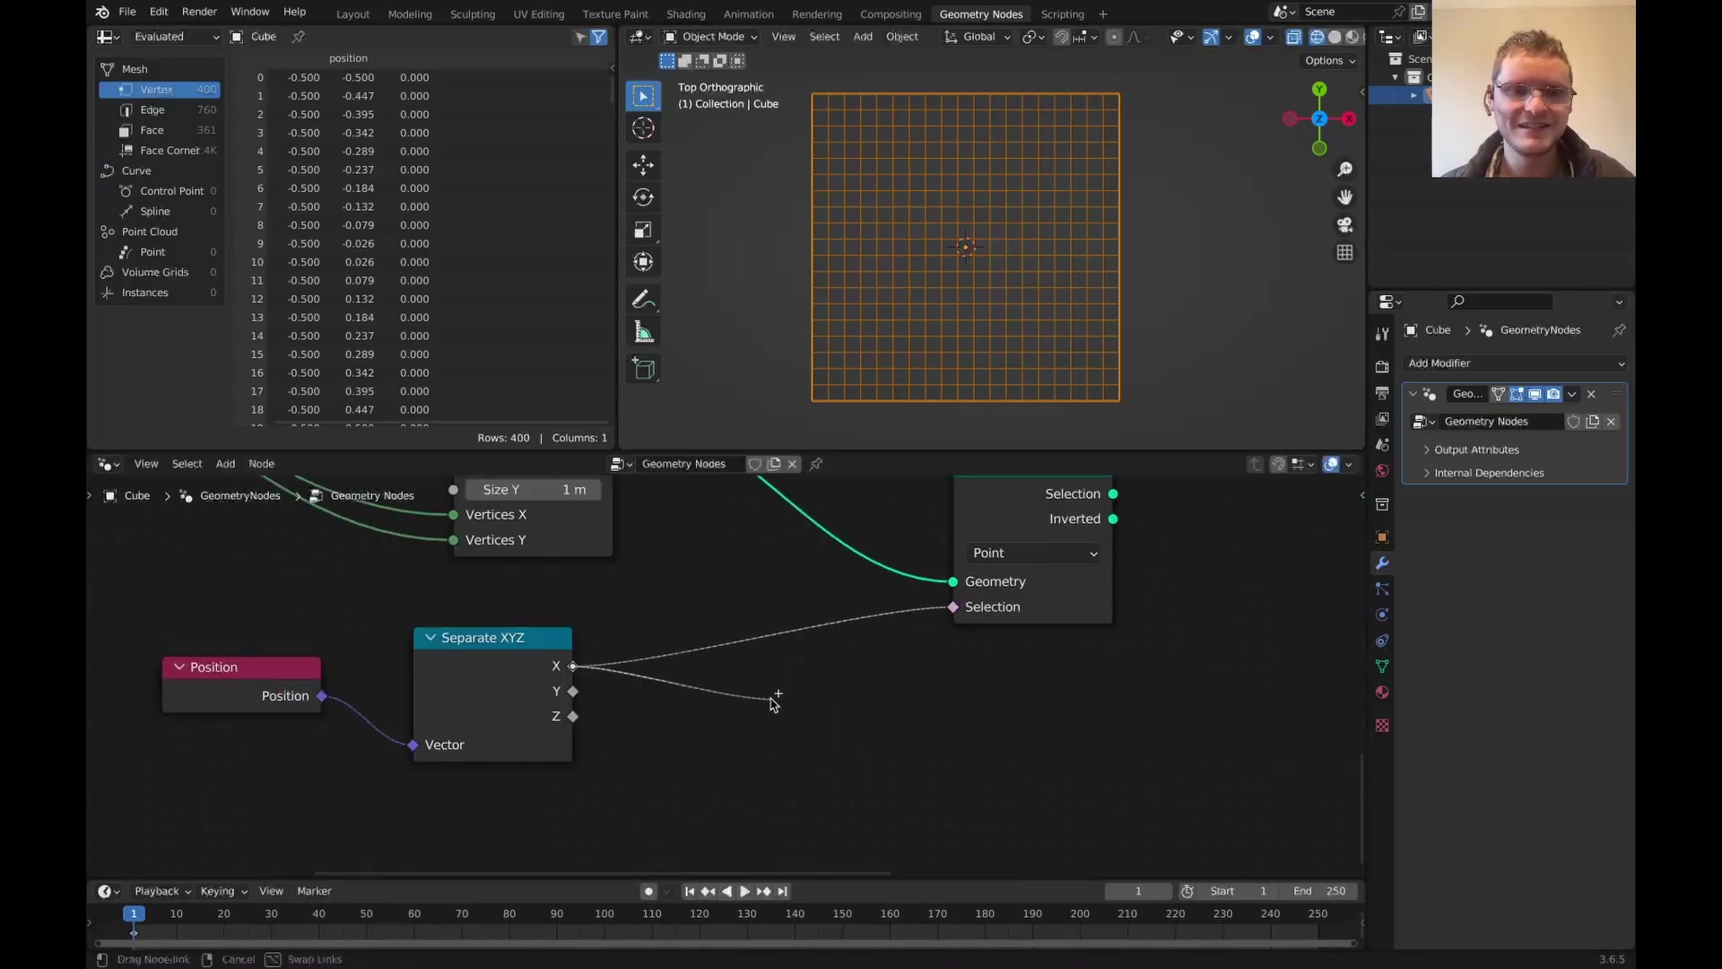
type("eq")
key("Return")
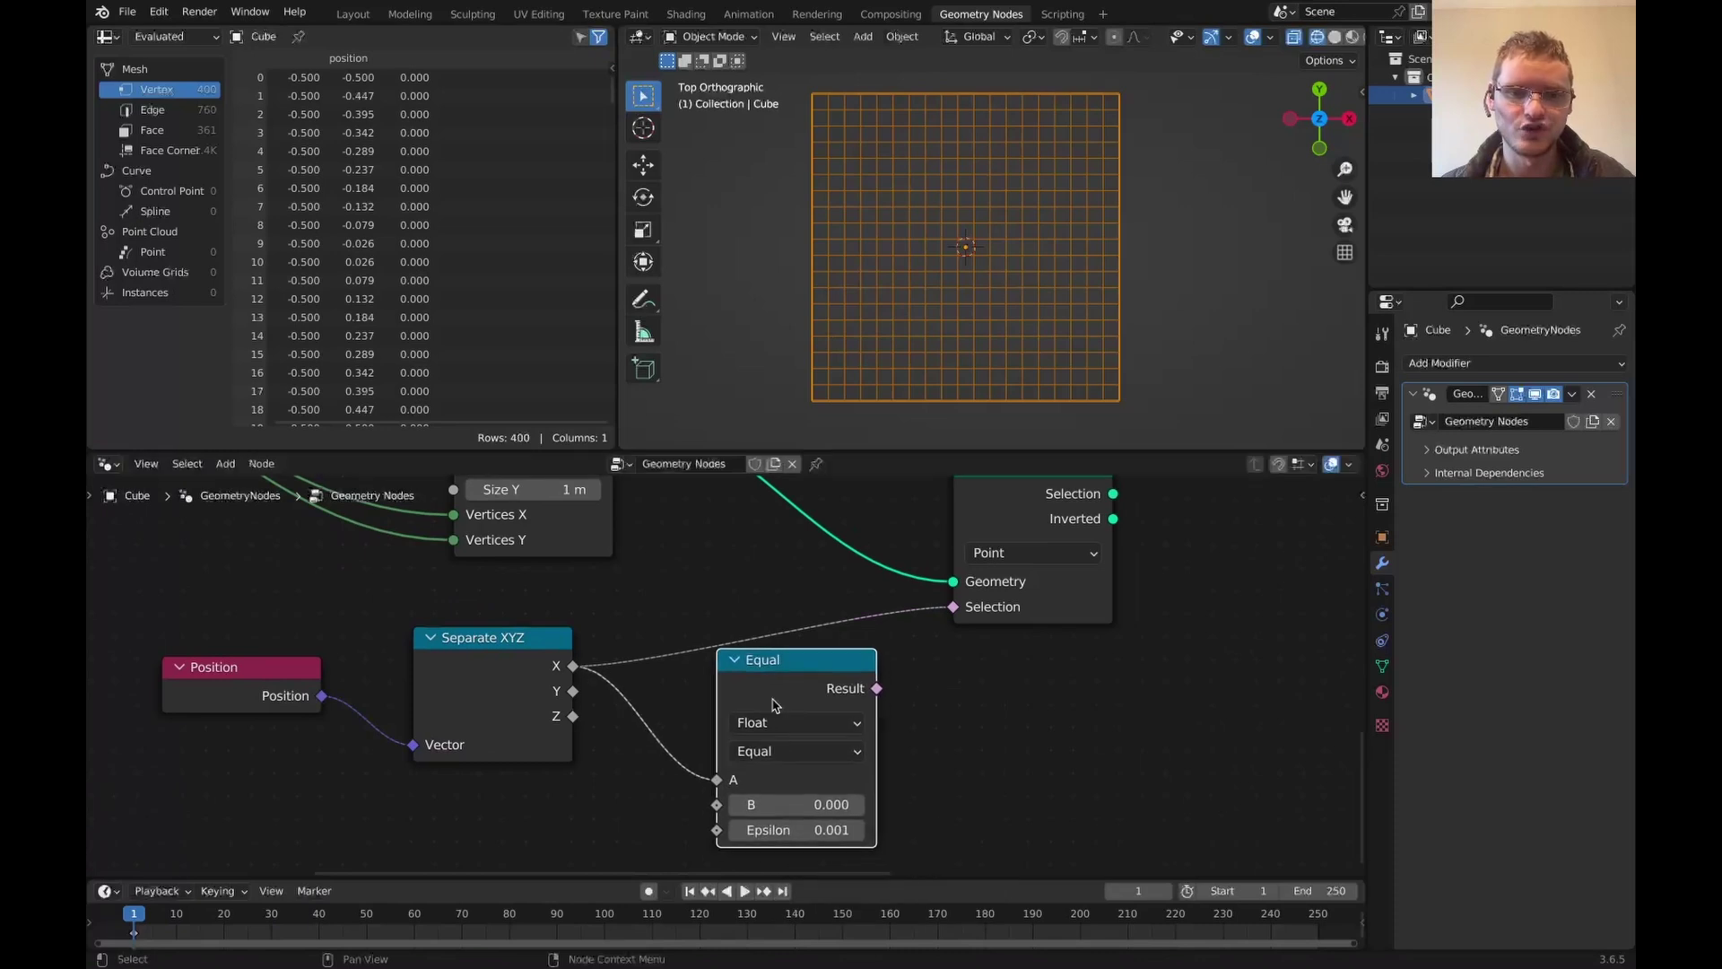
middle_click_drag(740, 597, 747, 508)
key("shift+d")
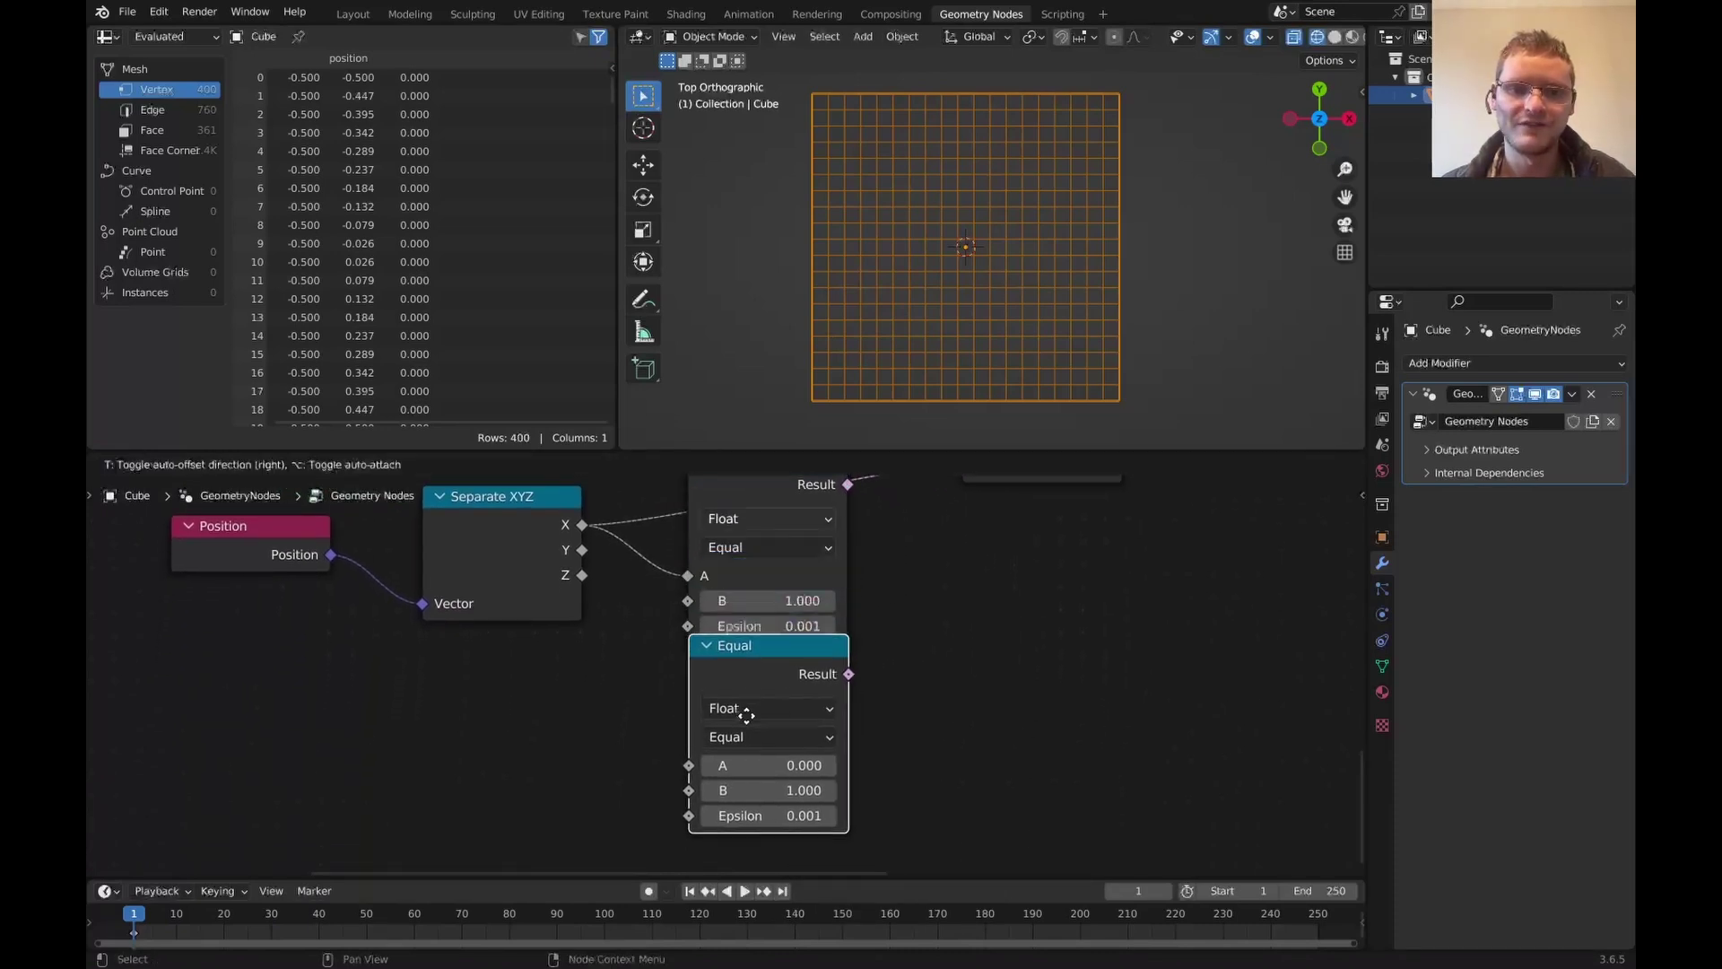
left_click(746, 727)
left_click_drag(582, 550, 703, 779)
- Insert a Vector Math node between Position and Separate XYZ and set its operation to Absolute
middle_click_drag(325, 526, 621, 570)
left_click_drag(621, 571, 371, 612)
key("shift+a")
left_click(451, 543)
type("vec")
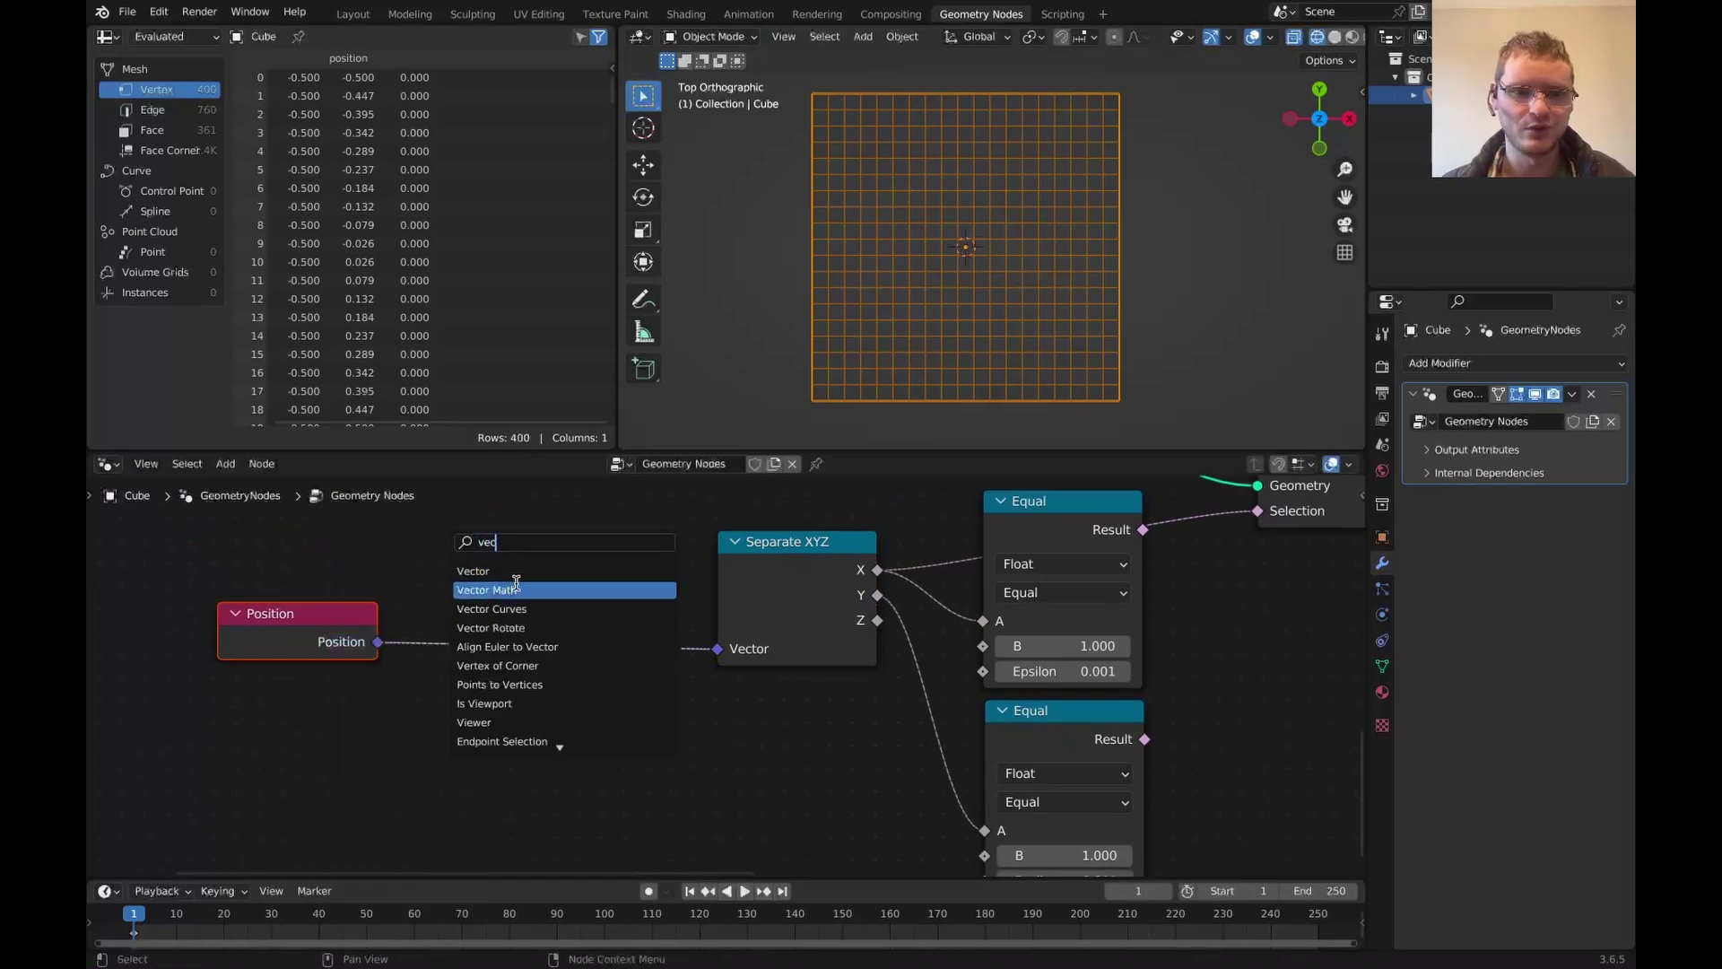
left_click(512, 589)
left_click(526, 588)
left_click(564, 589)
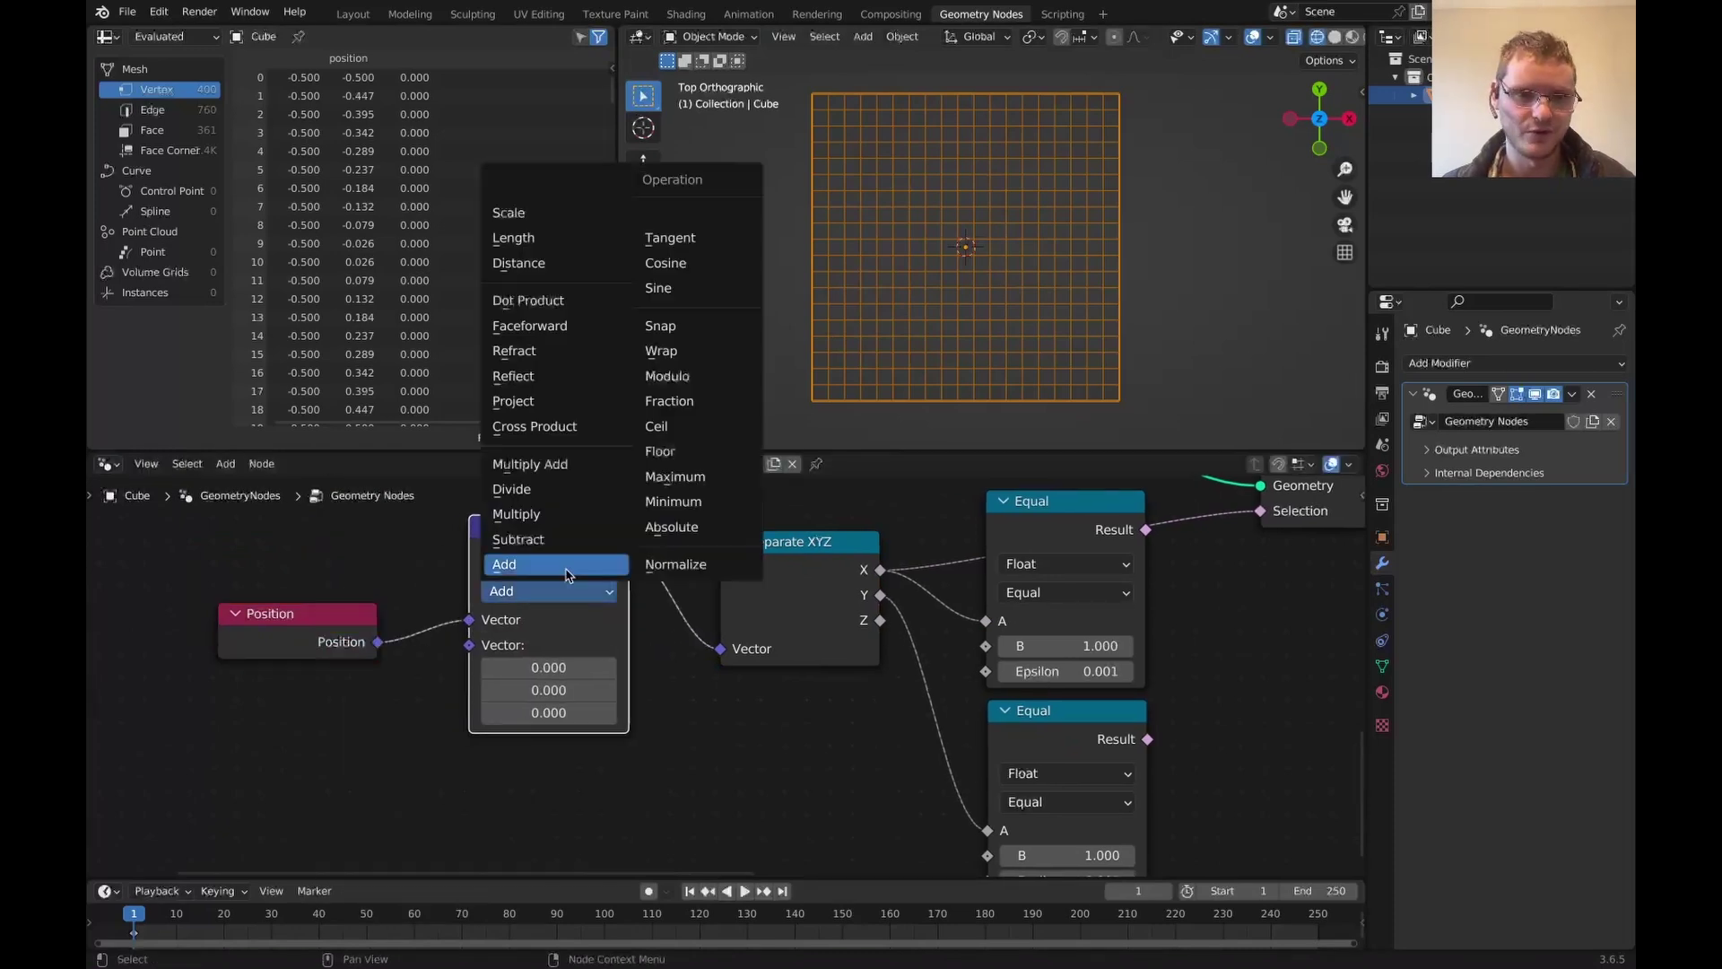
left_click(671, 529)
- Sum the two Equal results in a Math Add node and feed the sum into Separate Geometry's Selection
middle_click_drag(1112, 601, 748, 572)
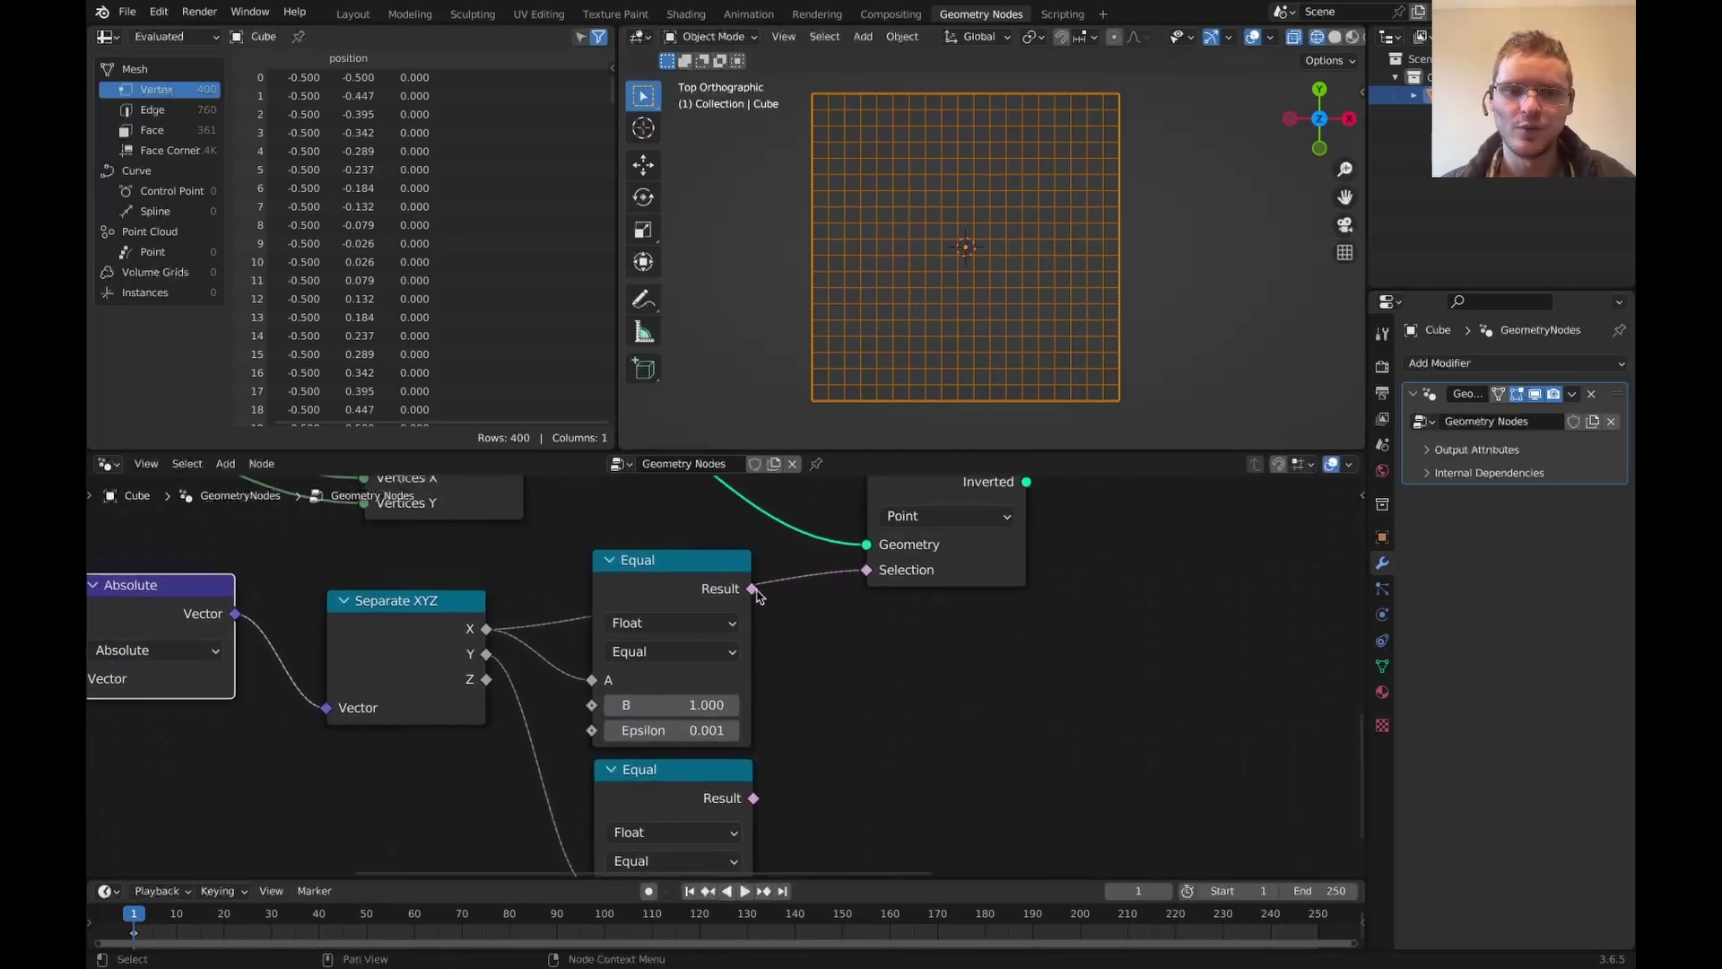
left_click_drag(753, 590, 866, 671)
type("add")
key("Return")
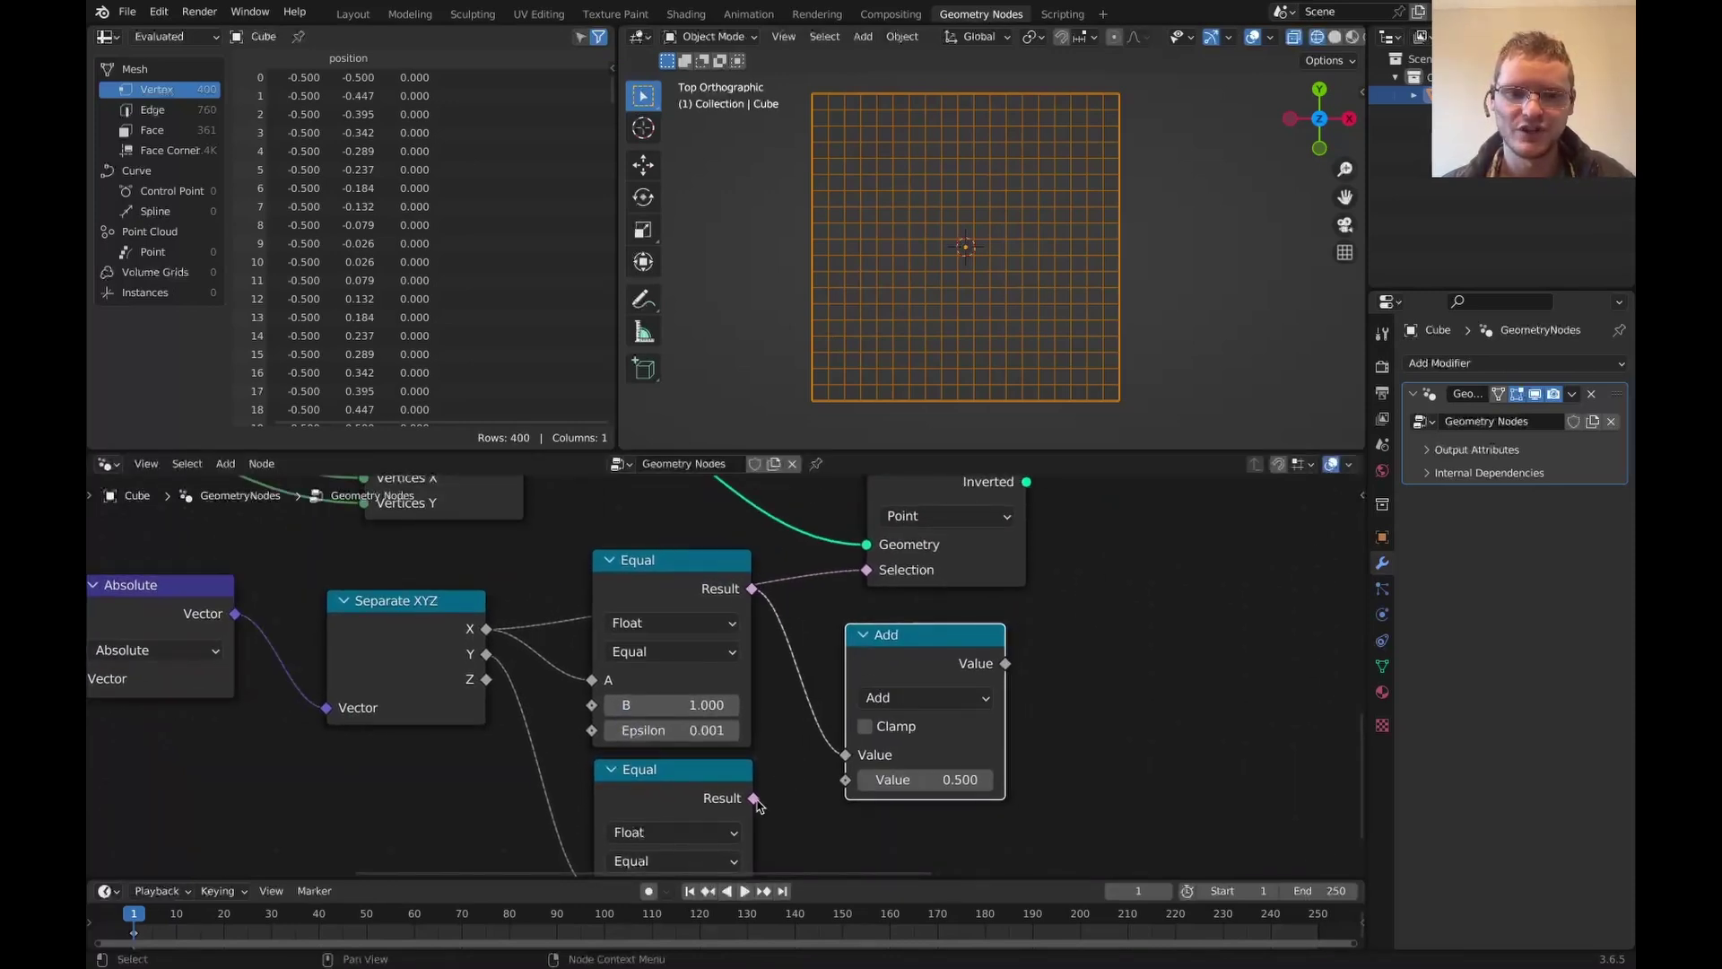
left_click_drag(756, 801, 843, 782)
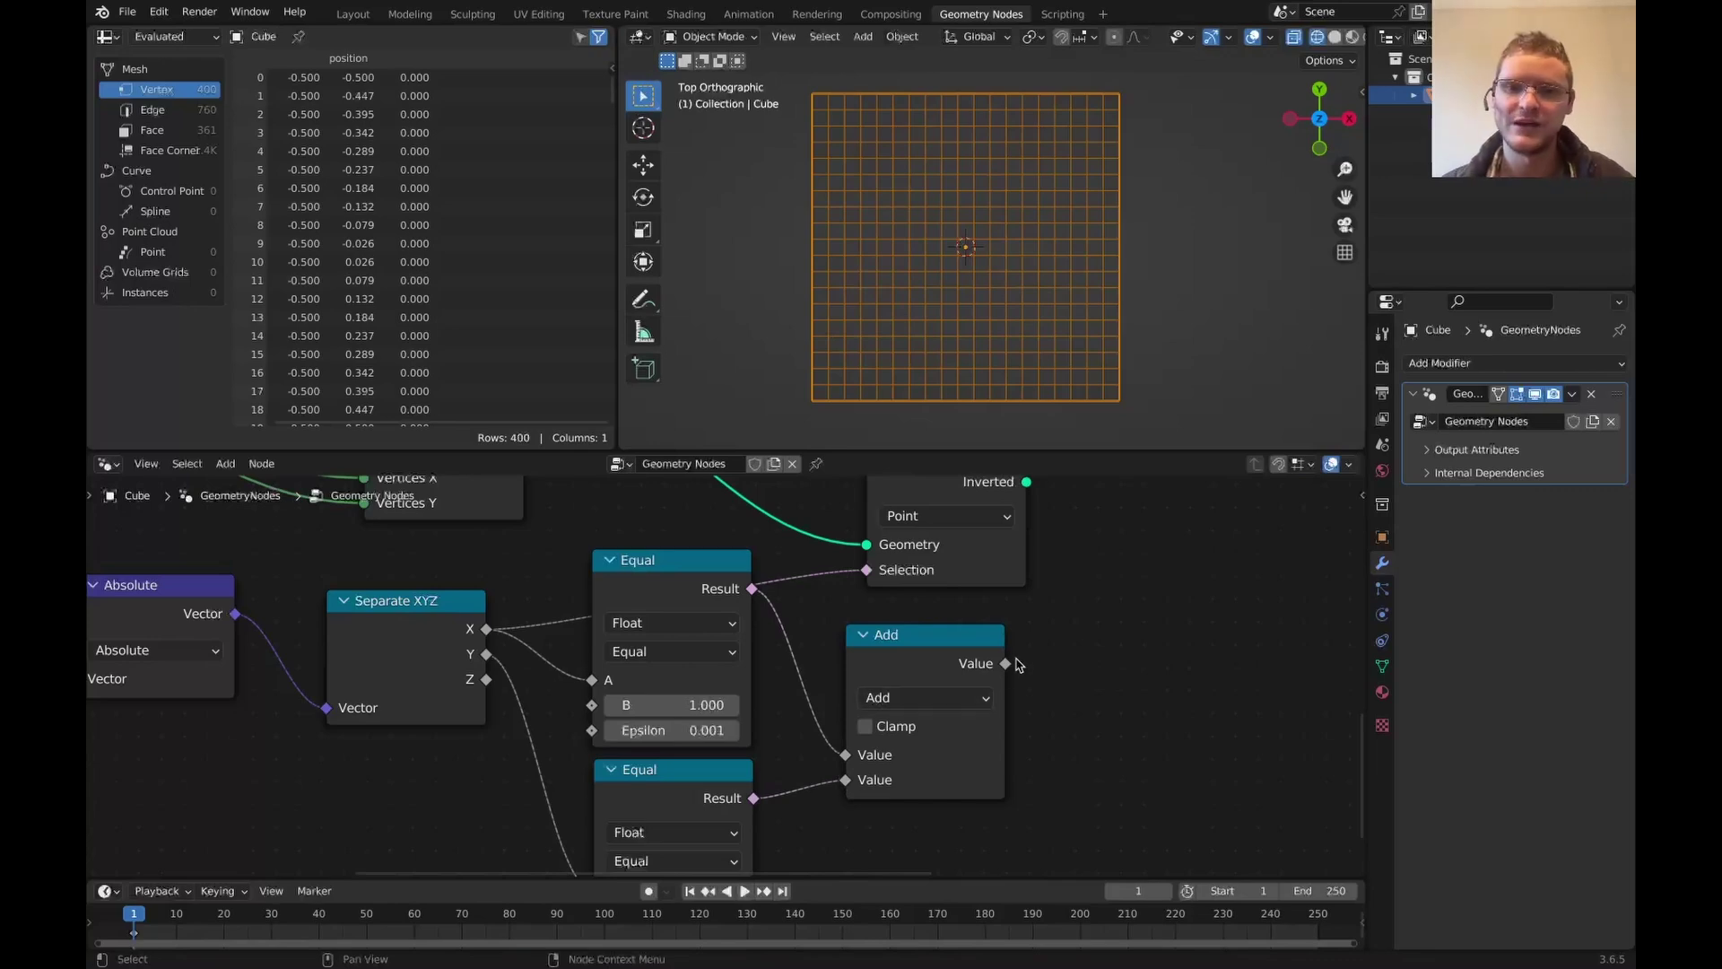
left_click_drag(1006, 664, 867, 570)
middle_click_drag(954, 546, 818, 668)
scroll(818, 669, "down", 2)
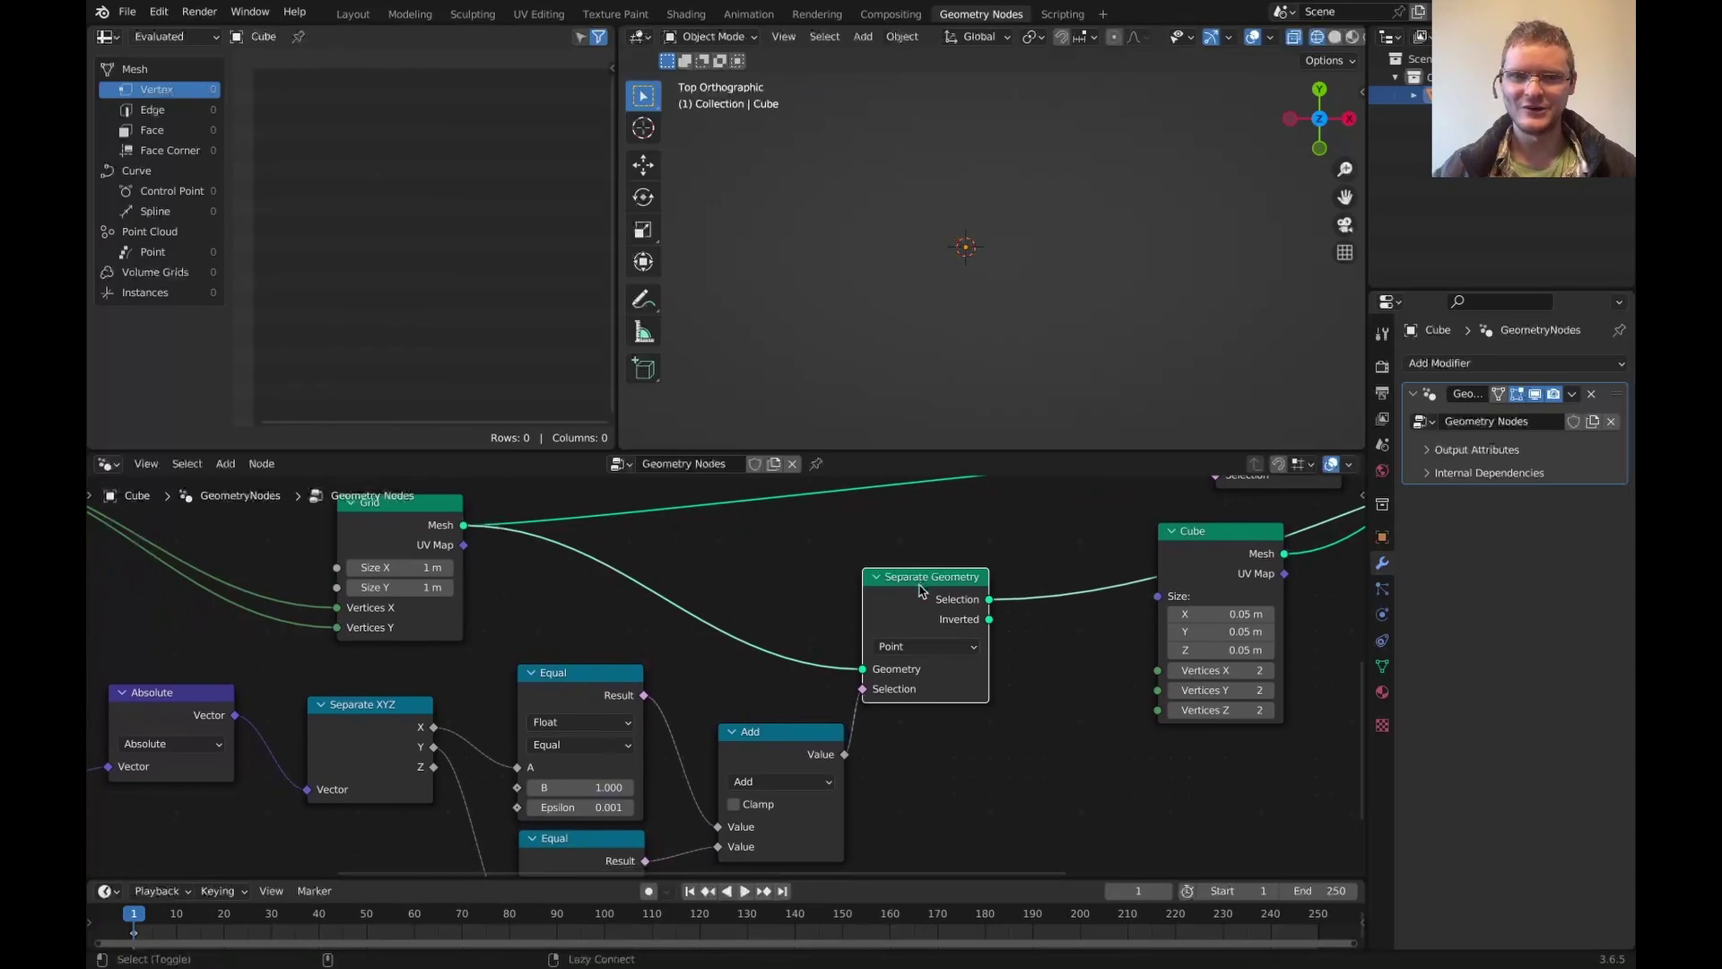
- Circle the Grid node's fields with a freehand annotation and erase the stroke
middle_click_drag(666, 689, 775, 732)
key("d")
mouse_move(509, 576)
left_mouse_down()
mouse_move(463, 598)
mouse_move(576, 631)
left_mouse_up()
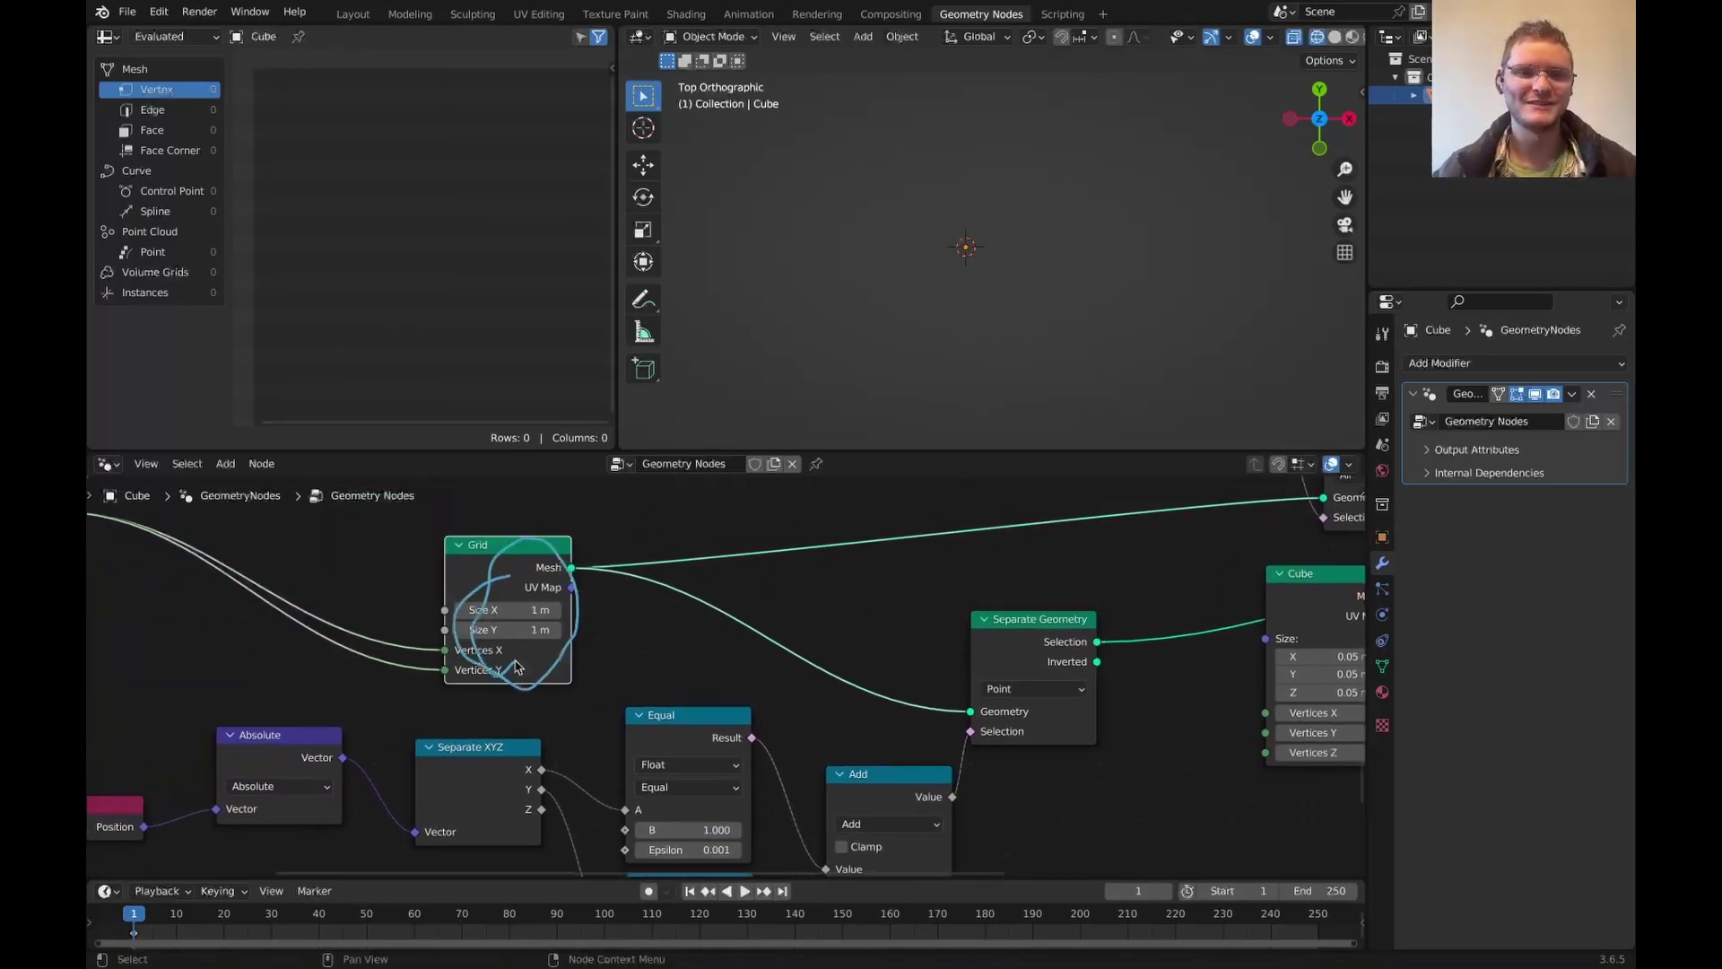
right_click_drag(575, 662, 550, 576)
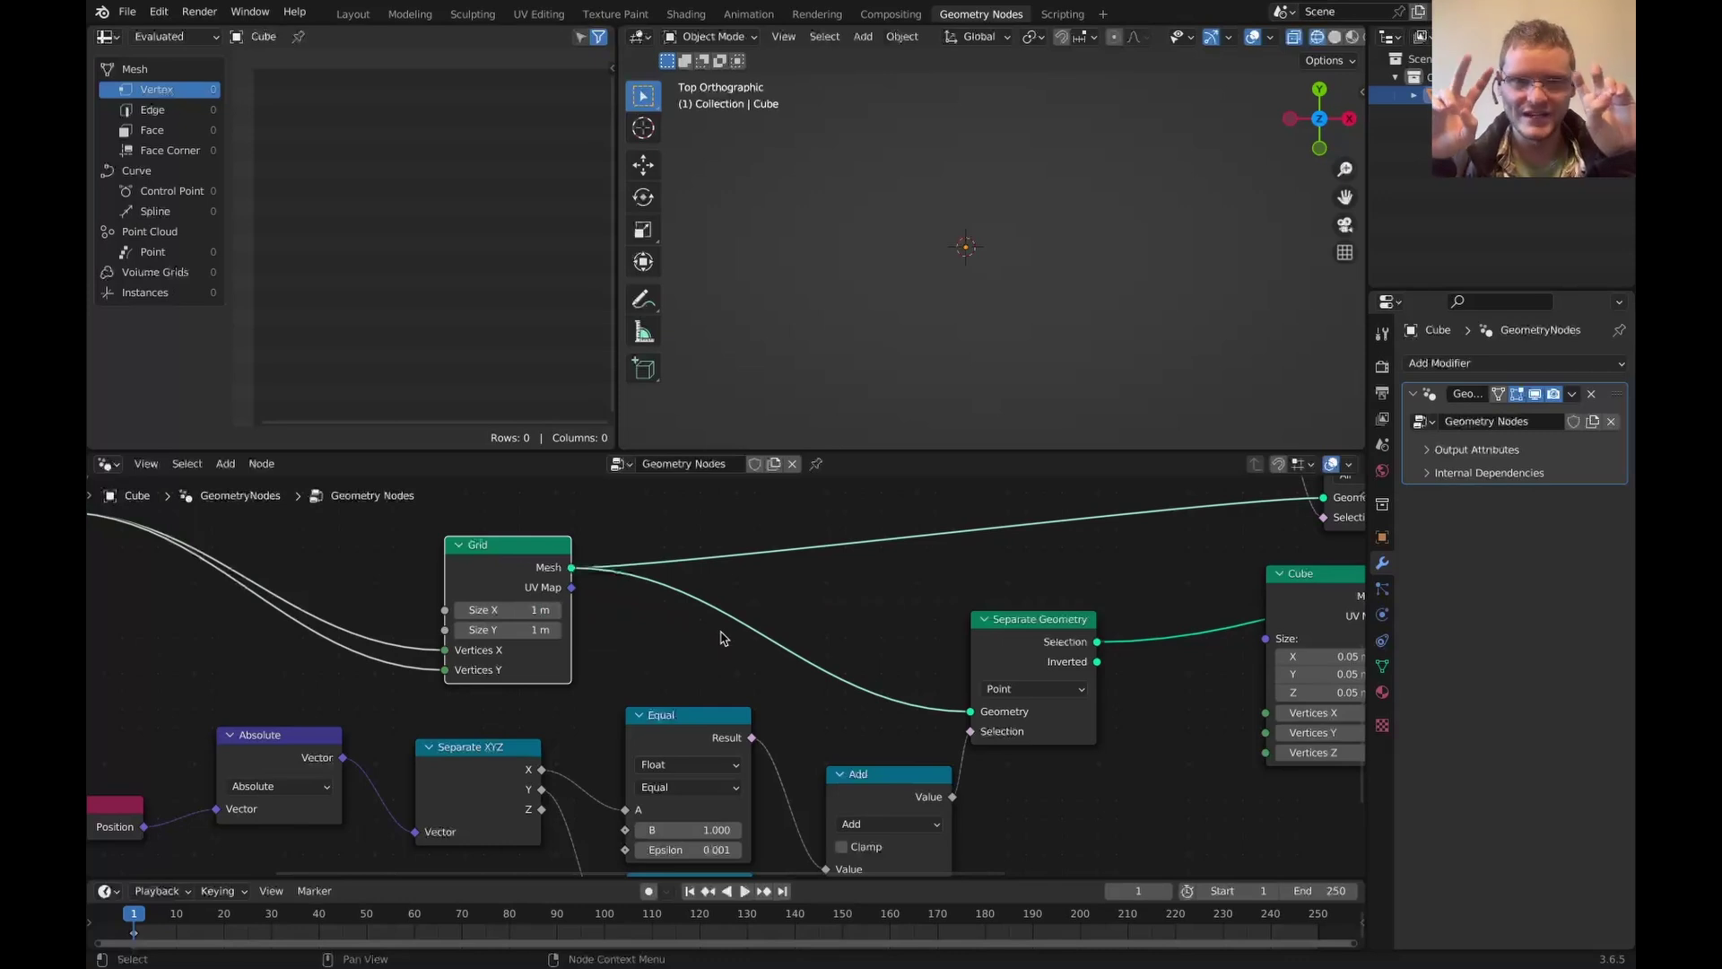
- Set the B value of both position-comparing Equal nodes to 0.500
middle_click_drag(788, 687, 781, 538)
left_click(672, 684)
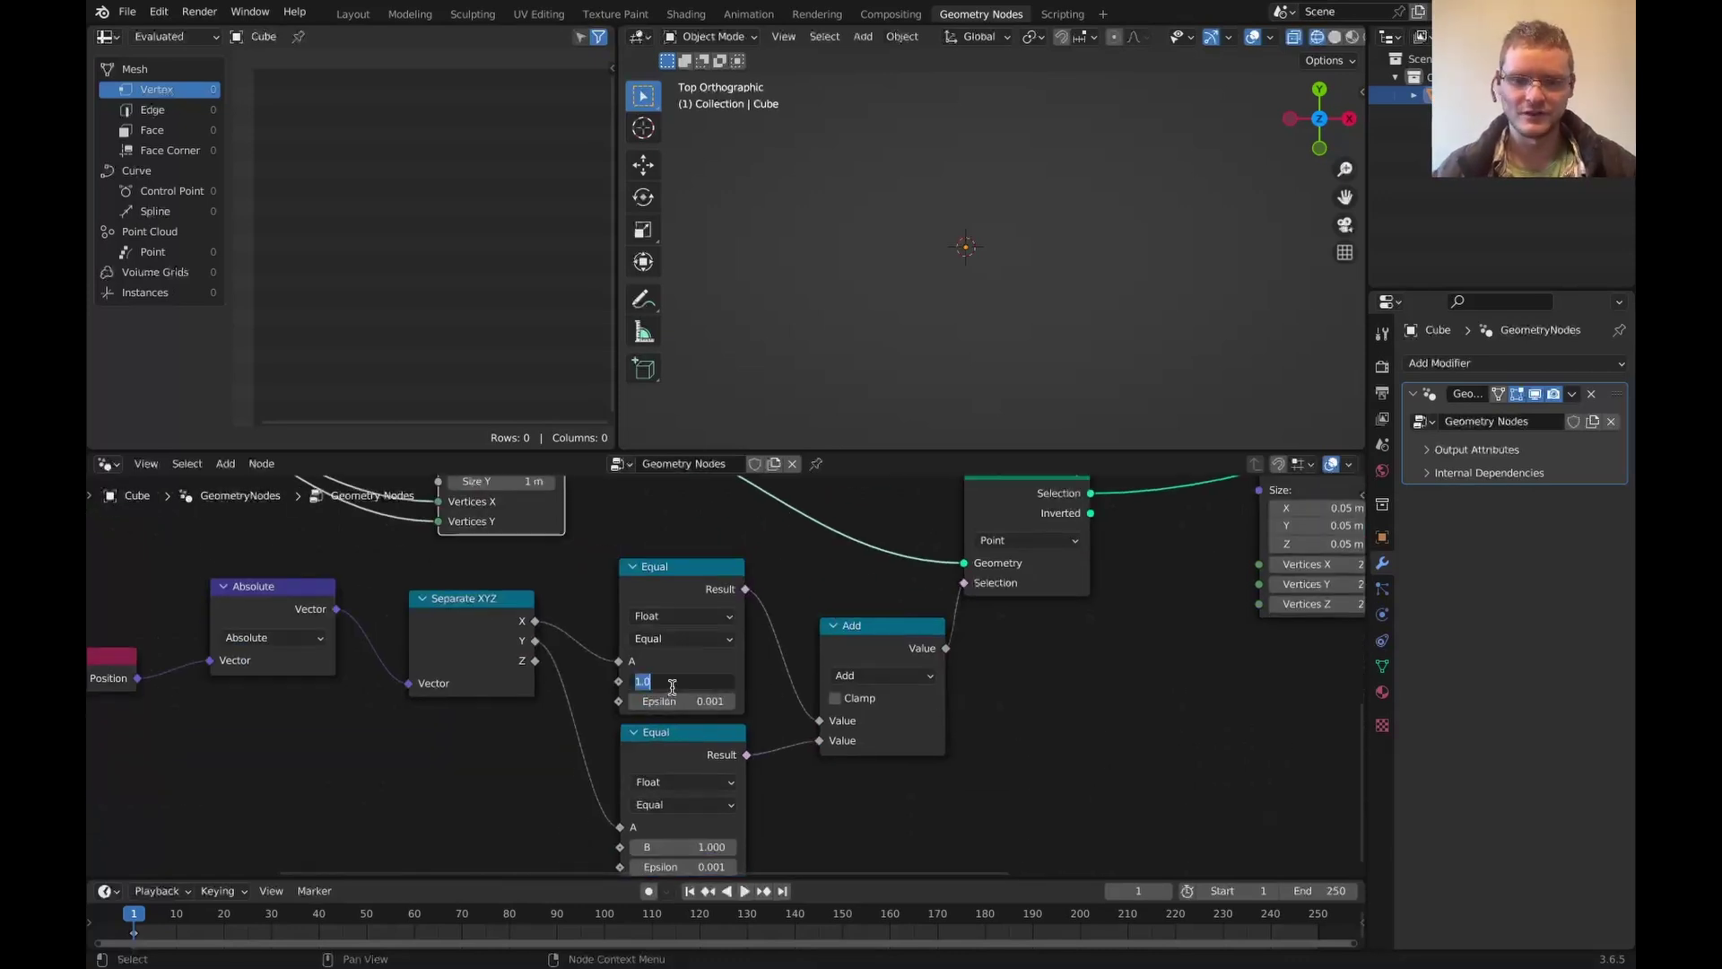
key("Return")
scroll(1149, 557, "up", 6)
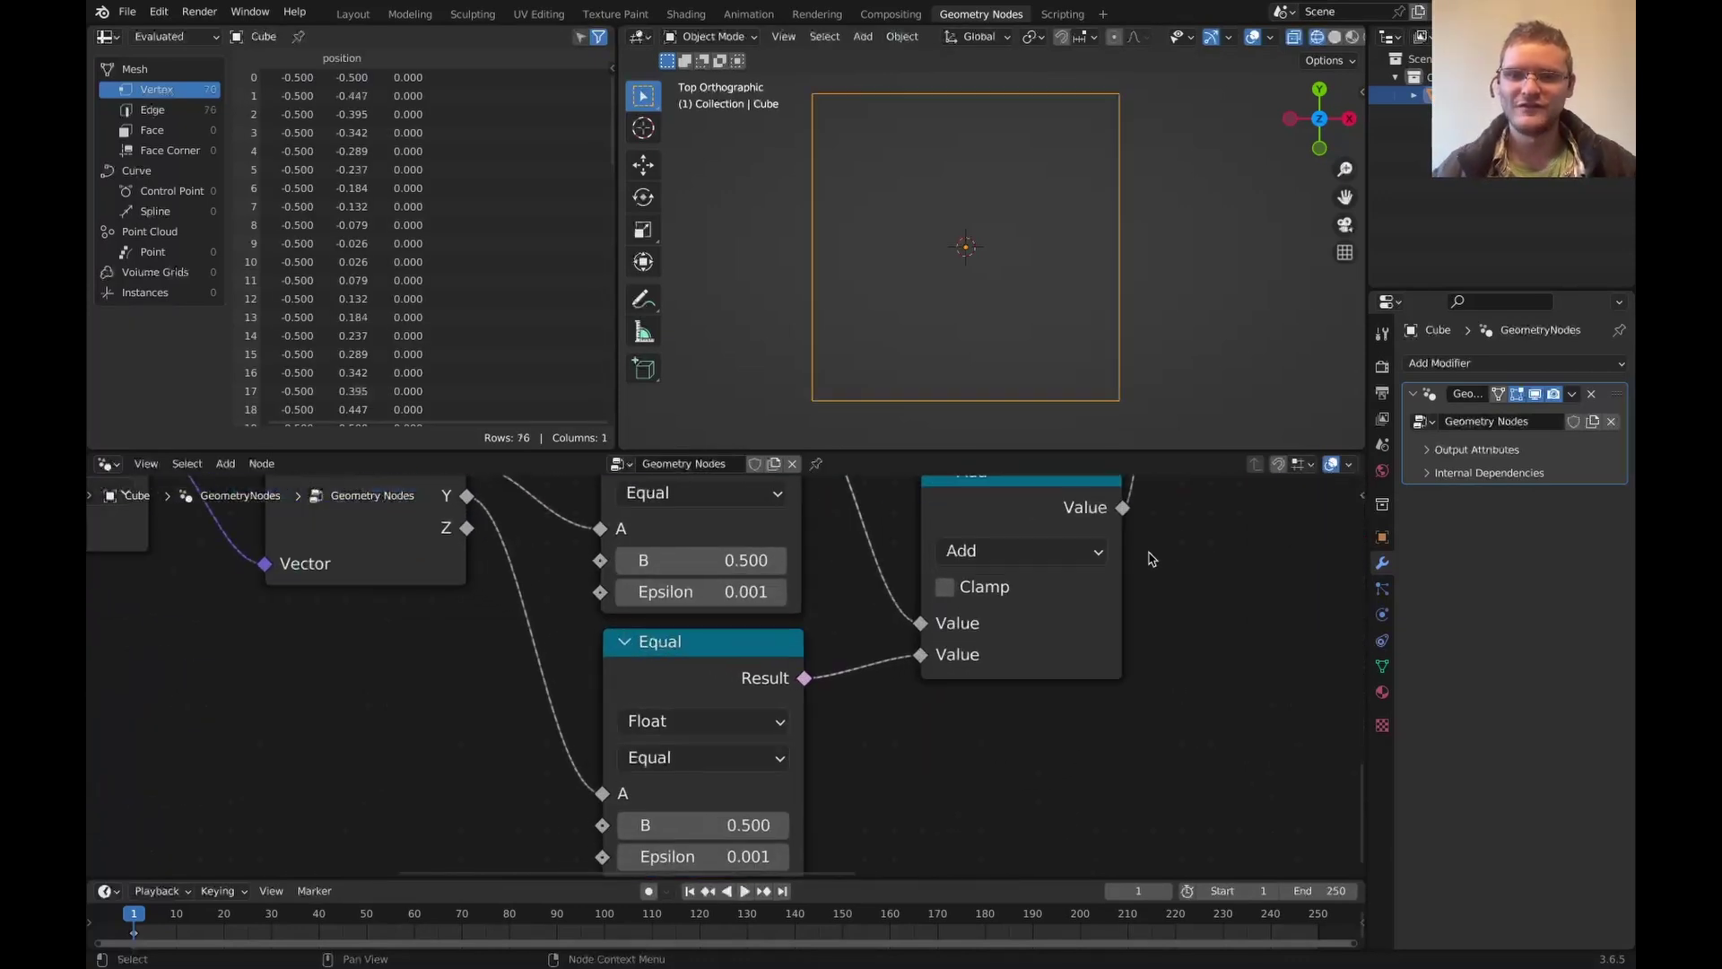
- Insert Join Geometry between Delete Geometry and Instance on Points, and join Separate Geometry's Selection output into it
scroll(1134, 561, "down", 13)
middle_click_drag(1029, 604, 809, 747)
middle_click_drag(809, 747, 784, 756)
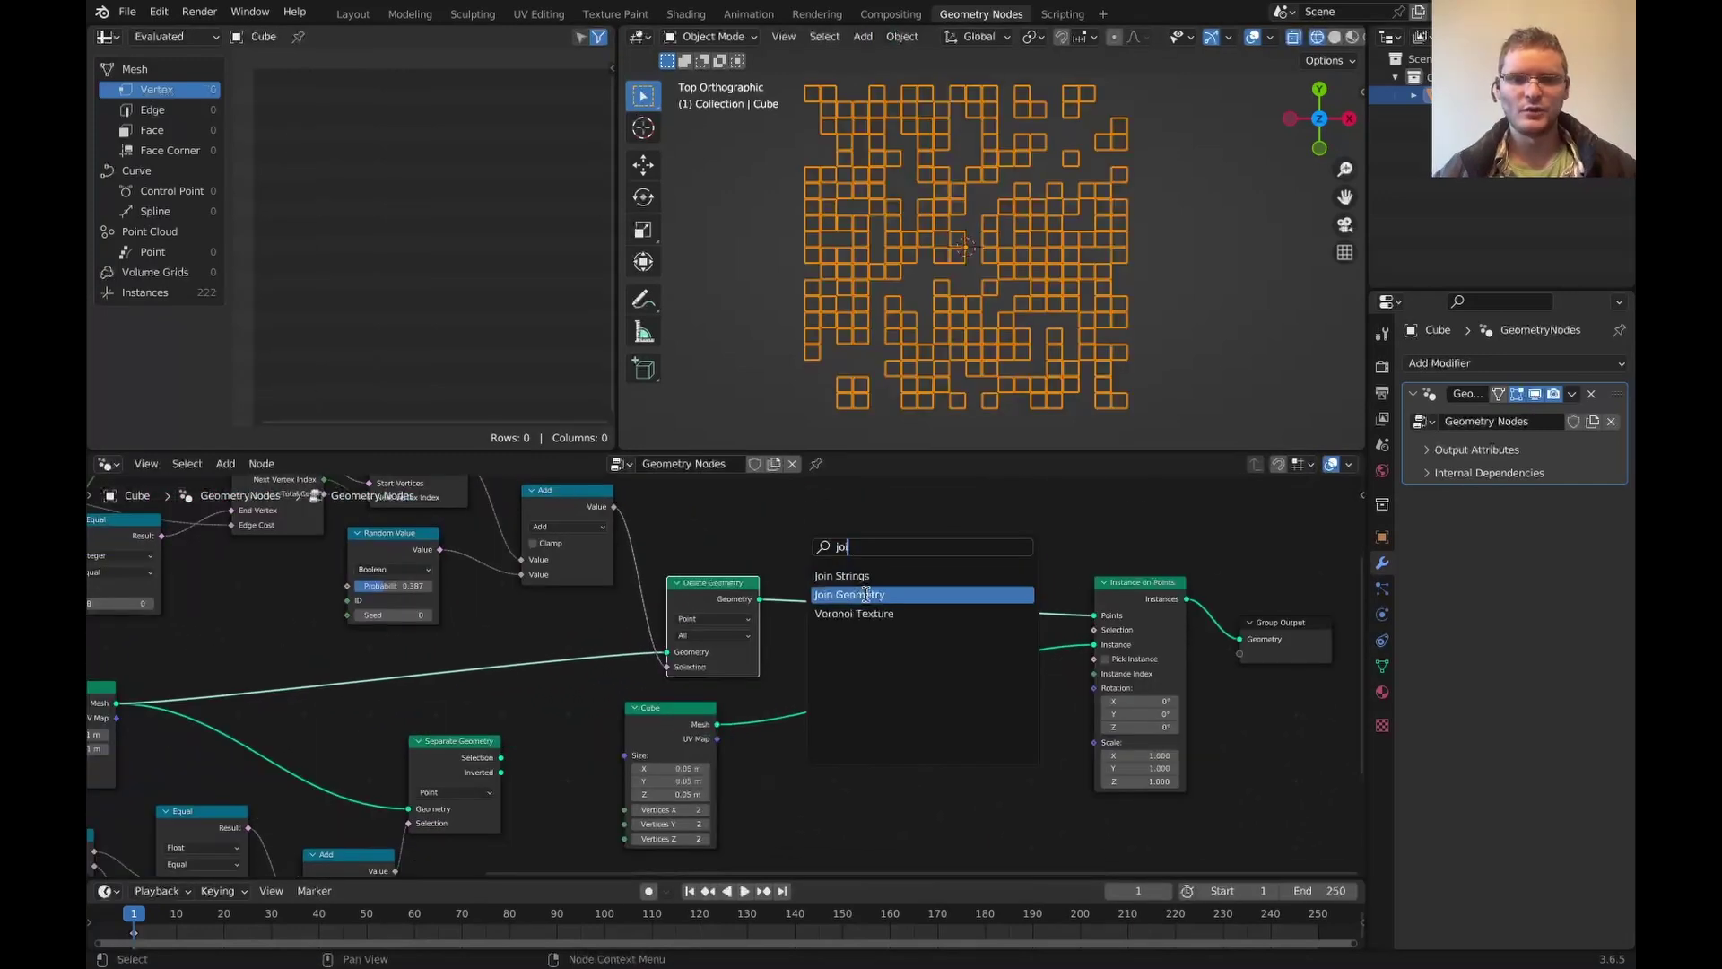
left_click(866, 595)
left_click(896, 630)
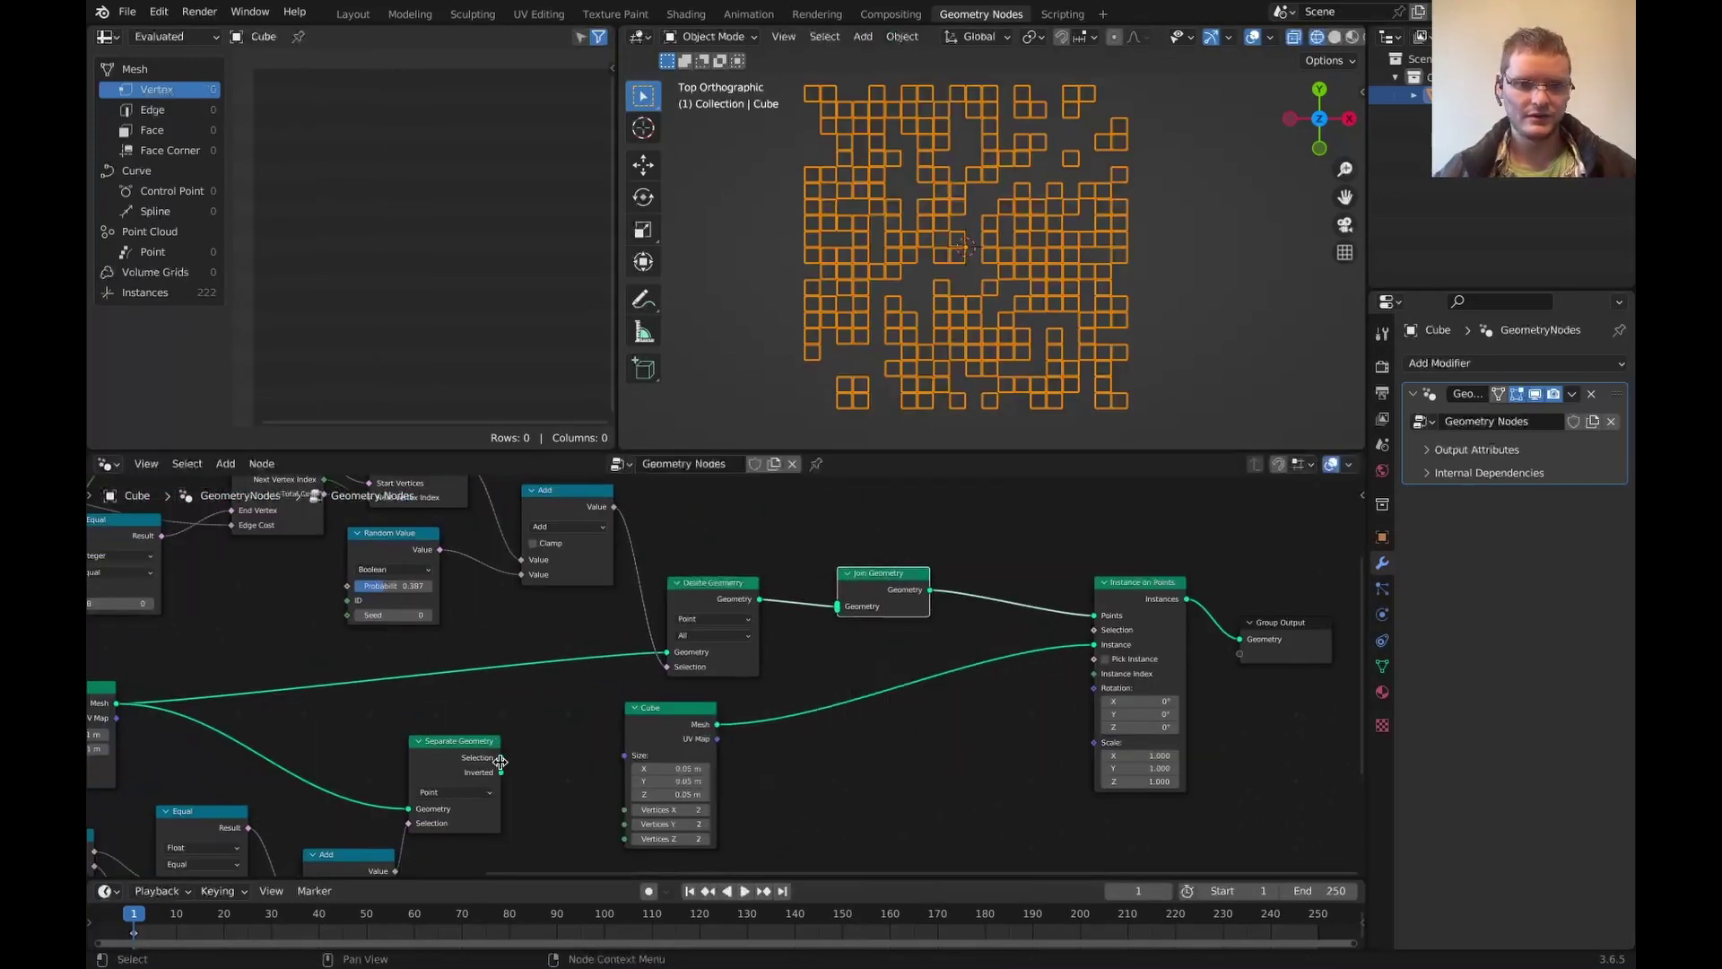
left_click_drag(500, 759, 837, 607)
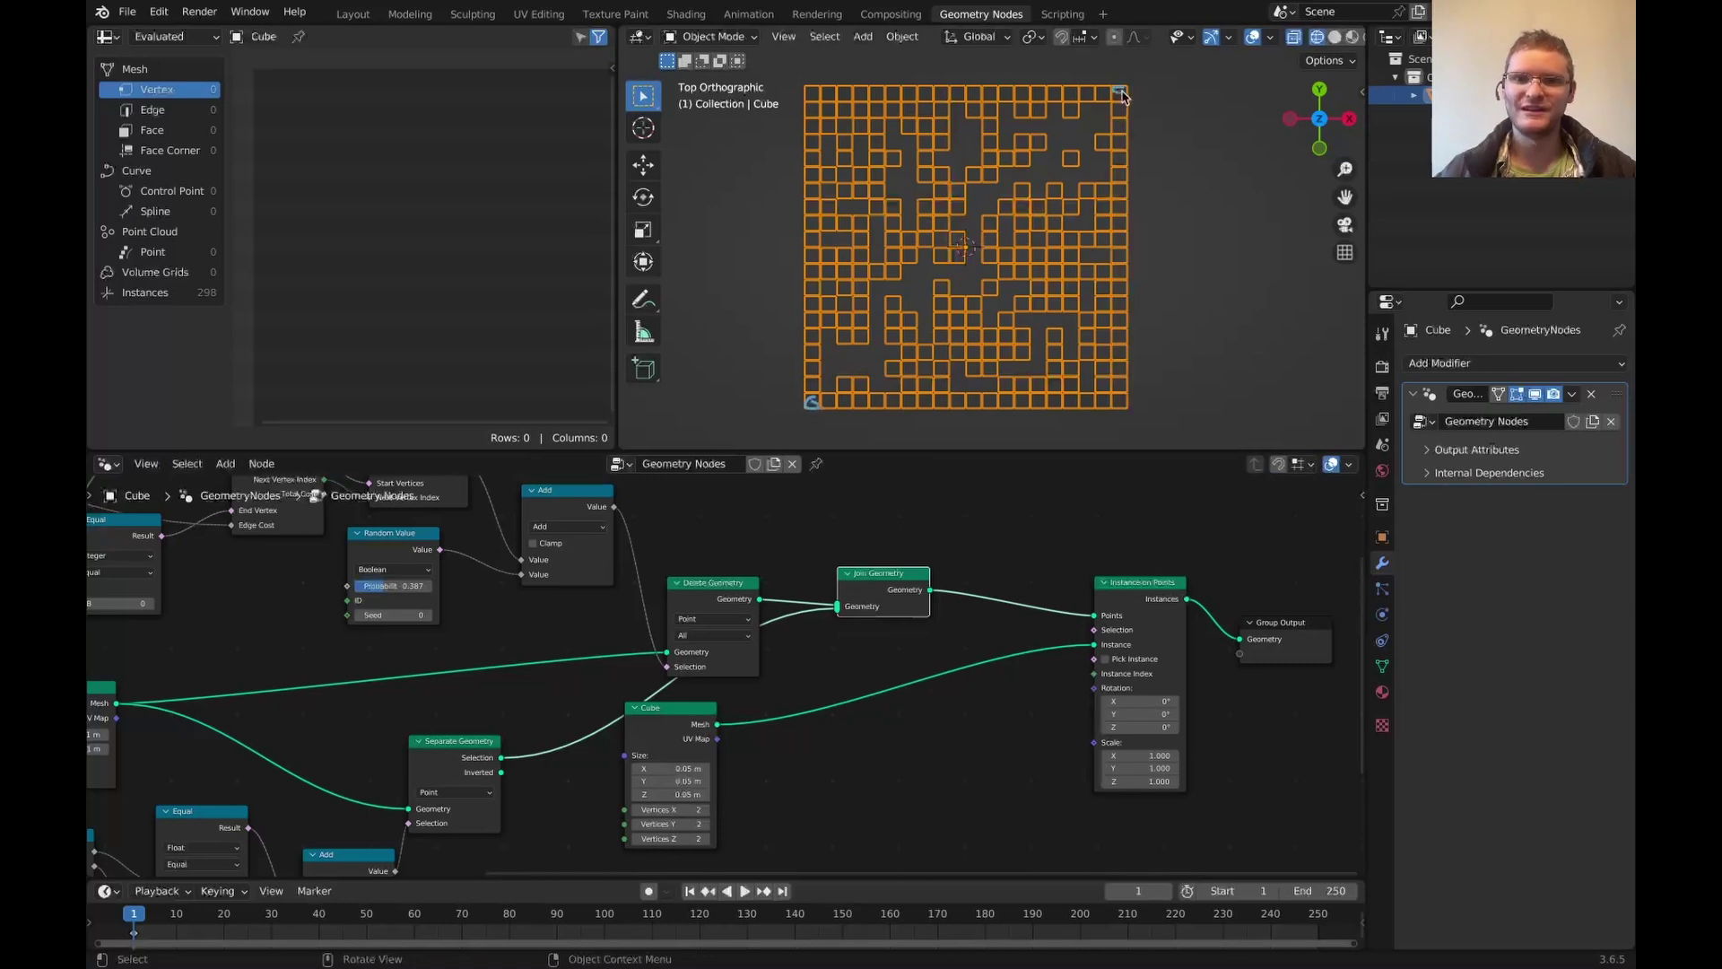
- Insert Transform Geometry between Separate Geometry and Join Geometry, and set its X and Y scale to 1.100
middle_click_drag(950, 208, 964, 195, "shift")
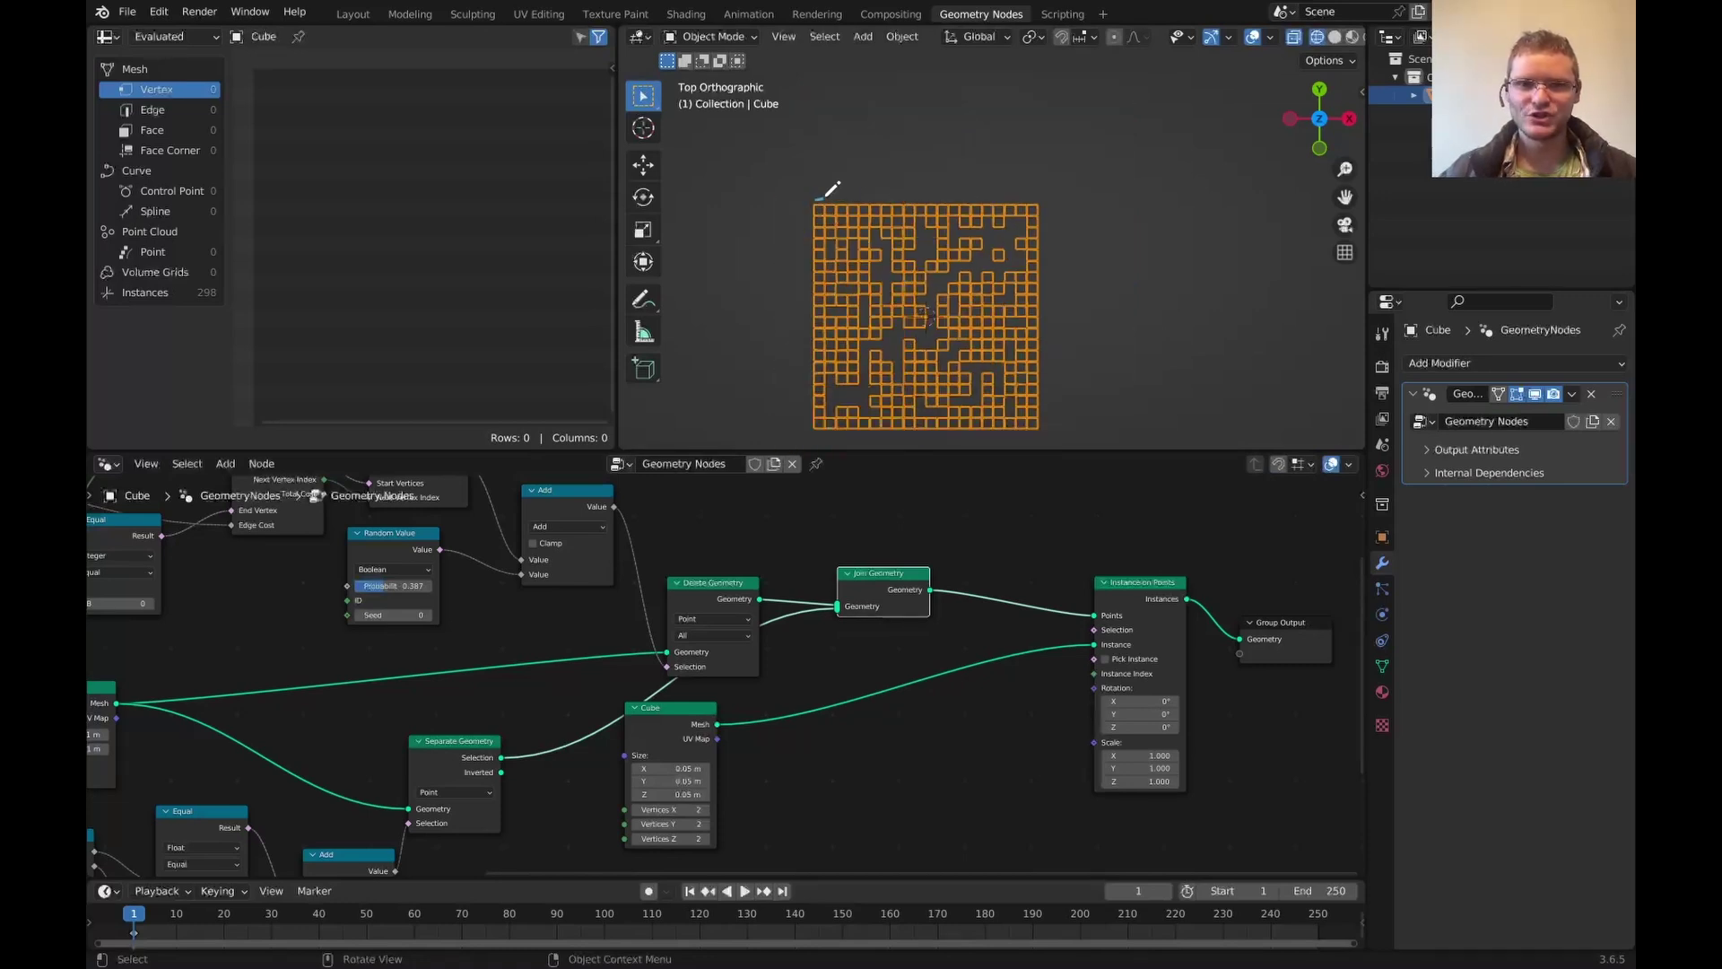
left_click_drag(1044, 182, 1072, 363)
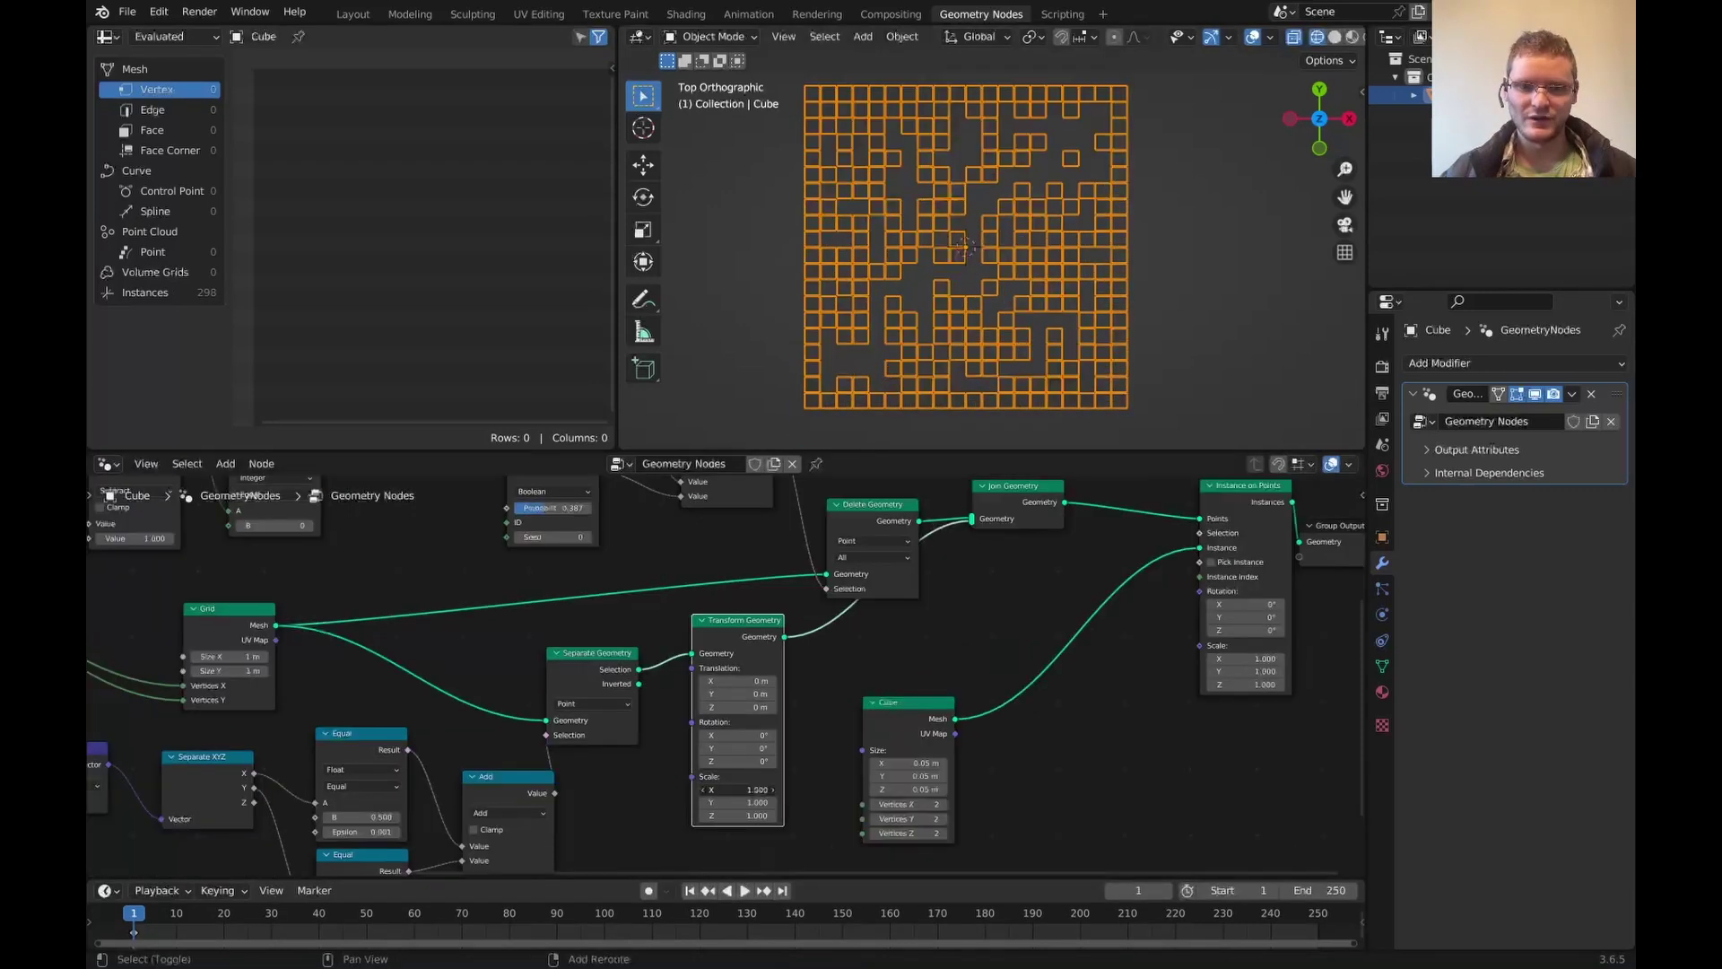
left_click_drag(737, 790, 758, 803)
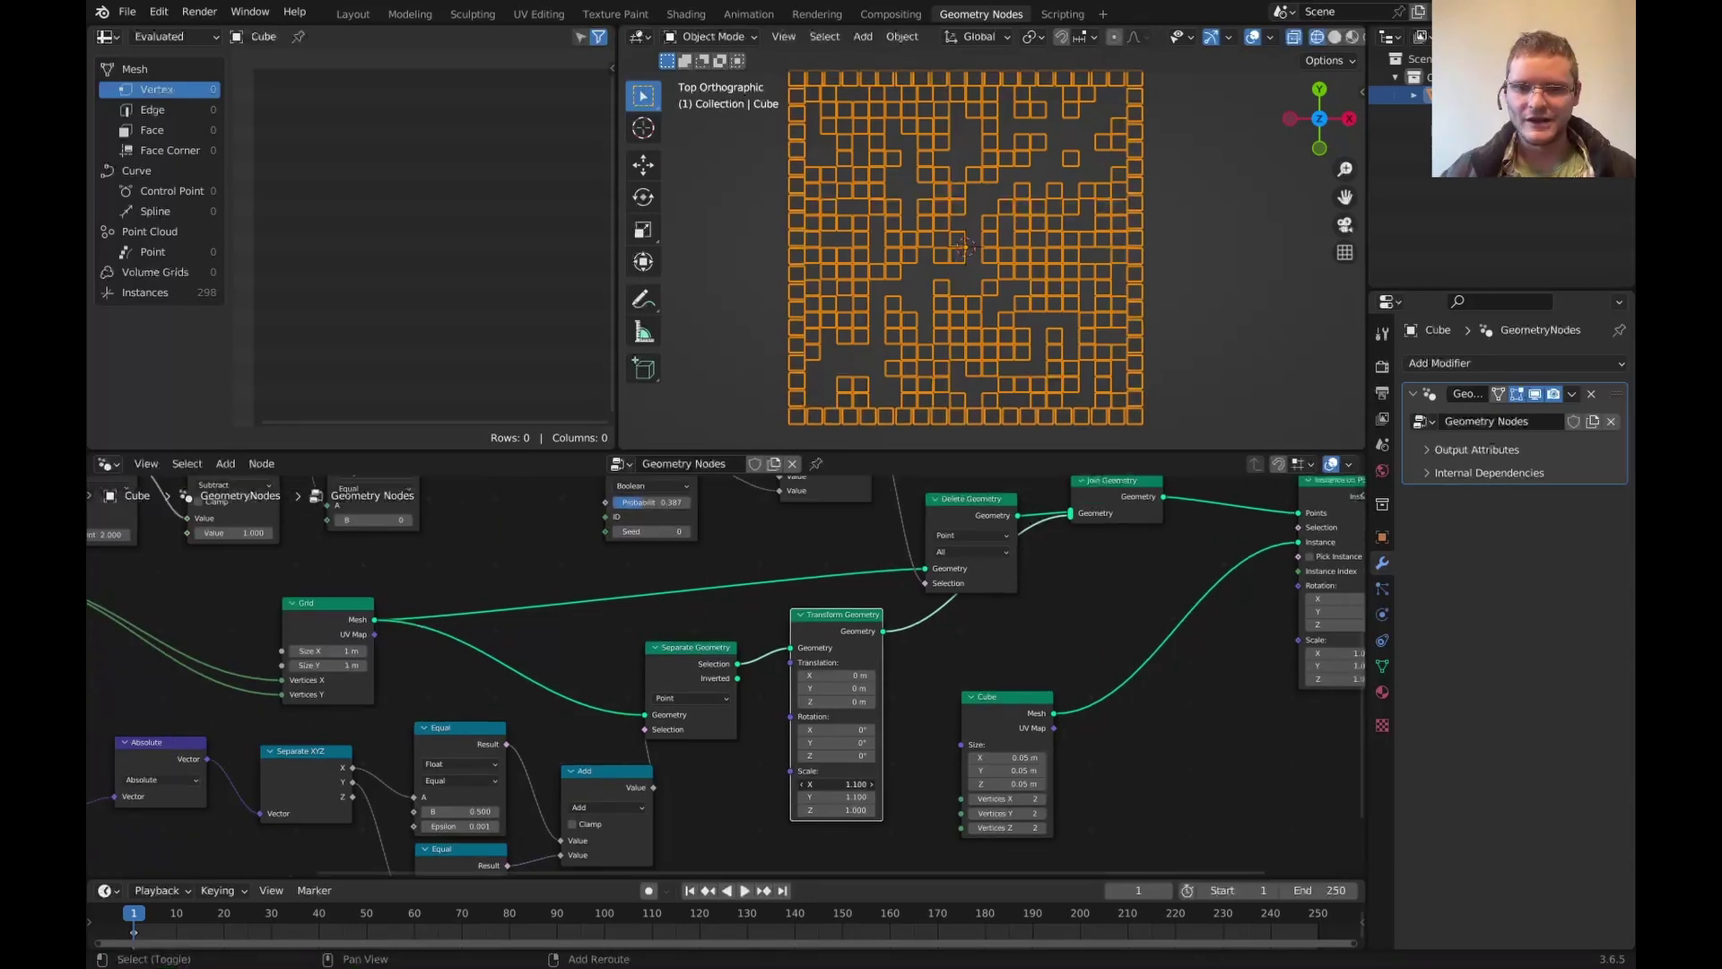
left_click_drag(837, 784, 849, 797)
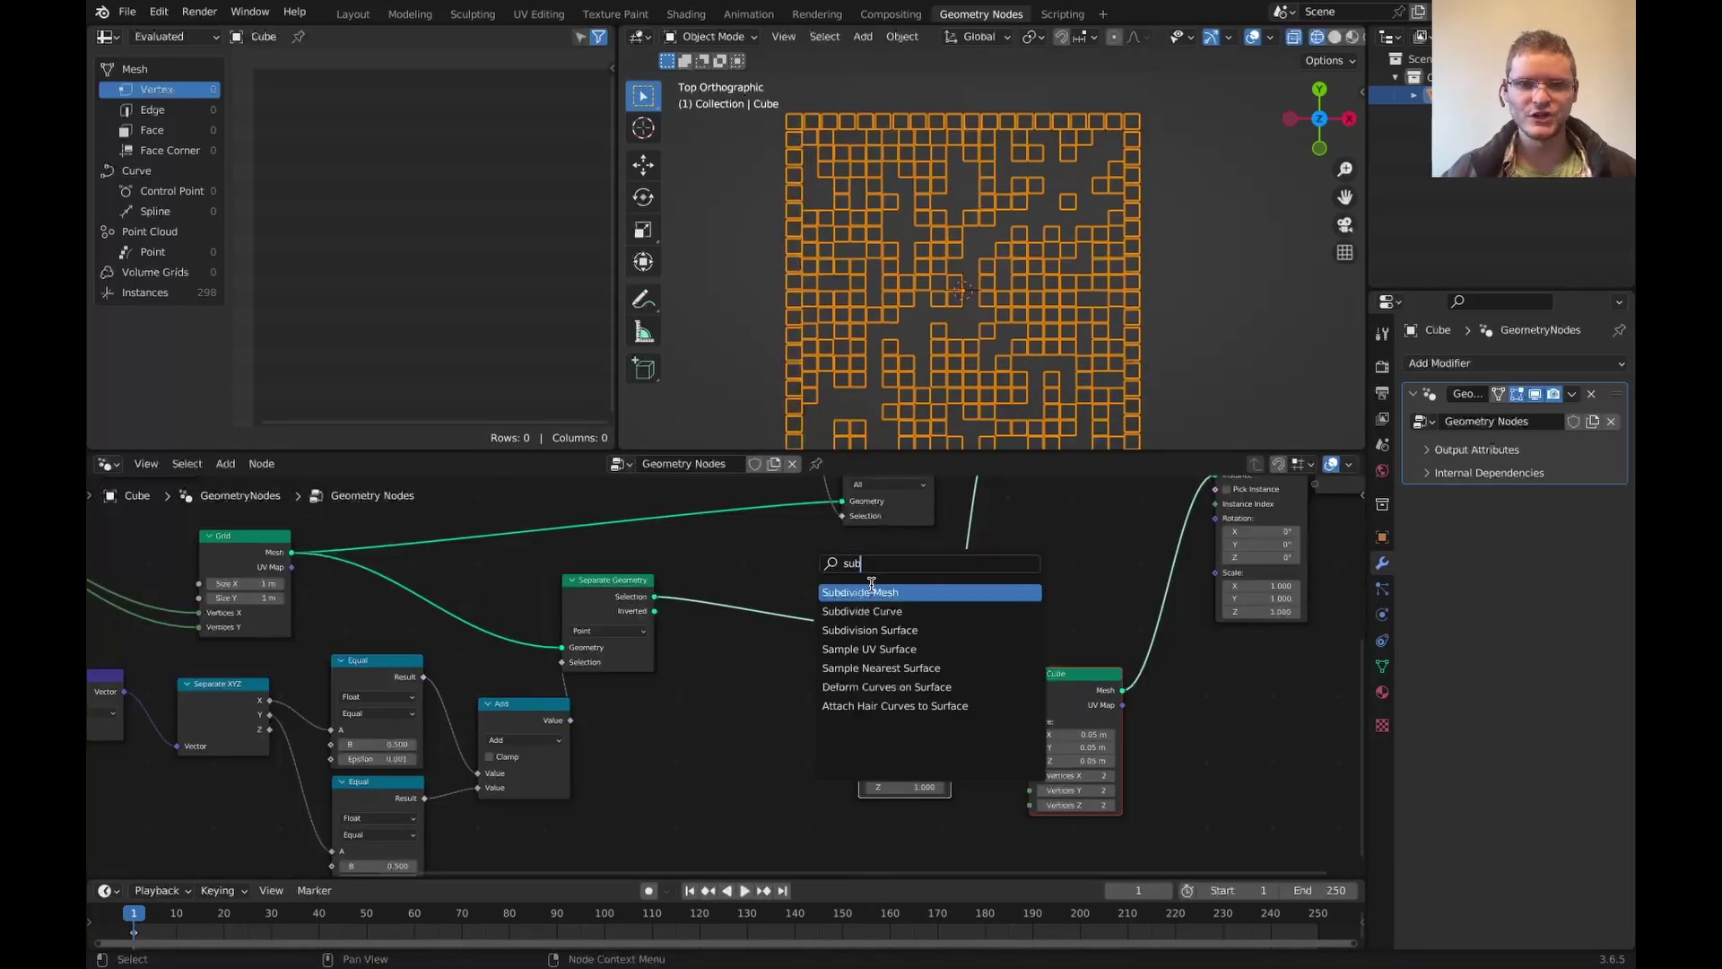
- Insert a level 1 Subdivide Mesh node between Separate Geometry and Transform Geometry
left_click(861, 596)
left_click(770, 631)
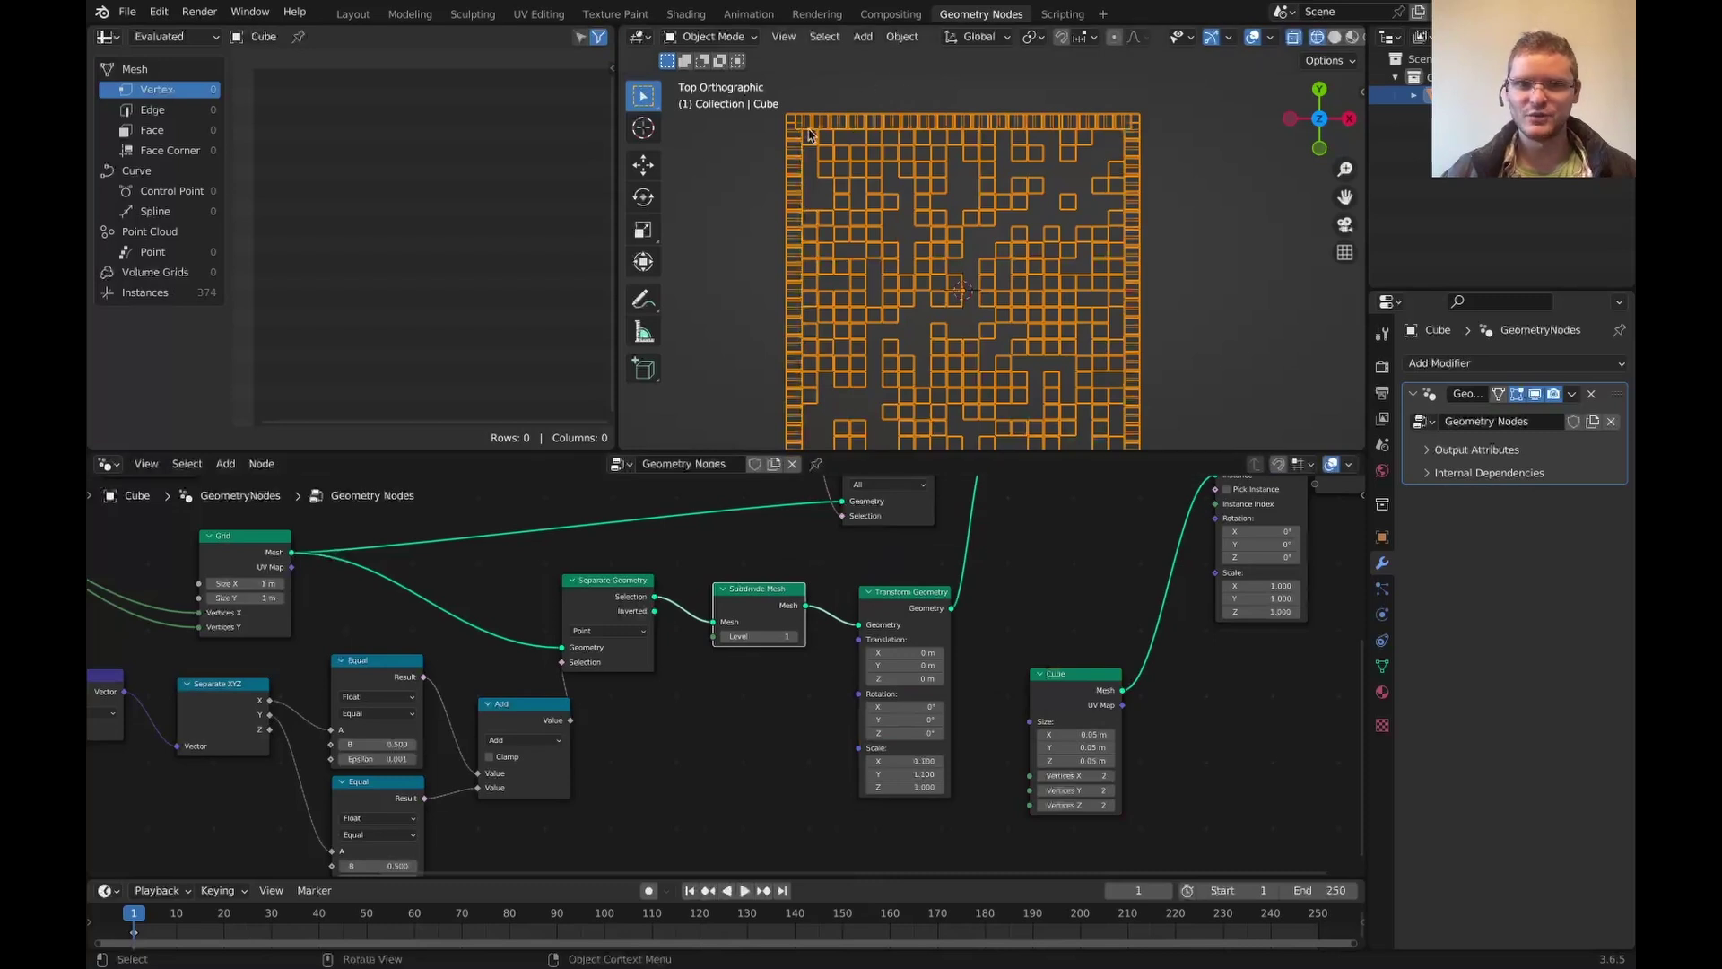
middle_click_drag(1138, 535, 780, 661)
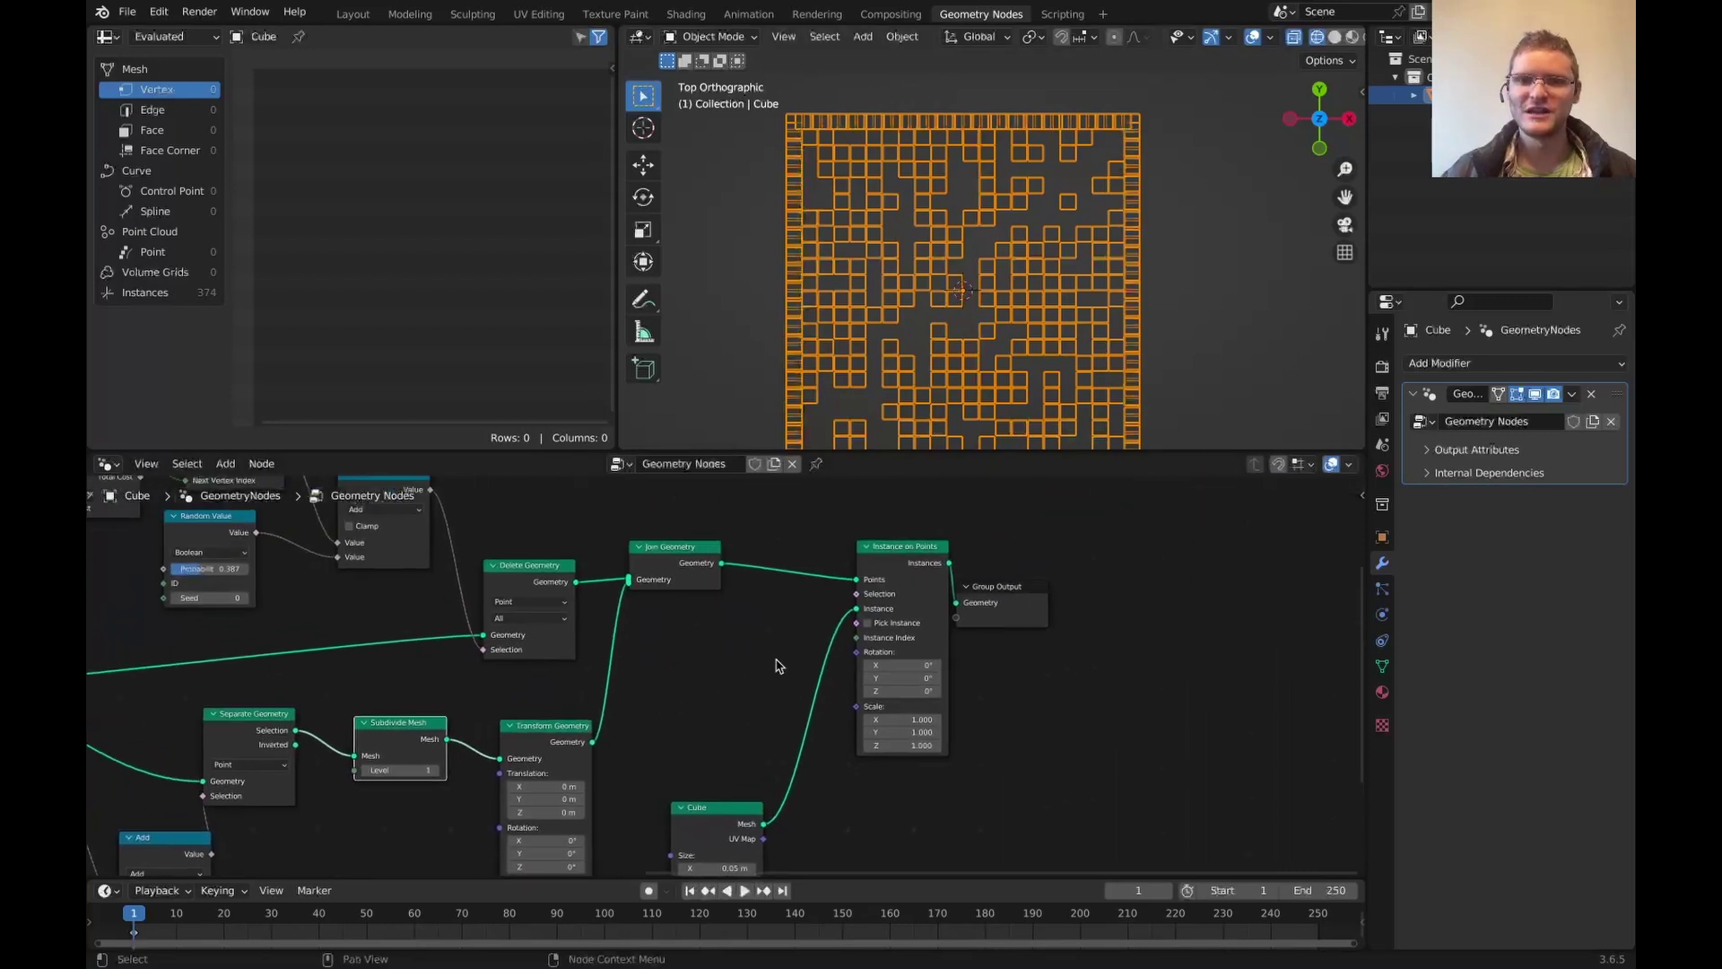
- Switch the viewport to solid shading and deselect the maze object
left_click(1335, 37)
left_click(1194, 187)
middle_click_drag(1142, 207, 1133, 187, "shift")
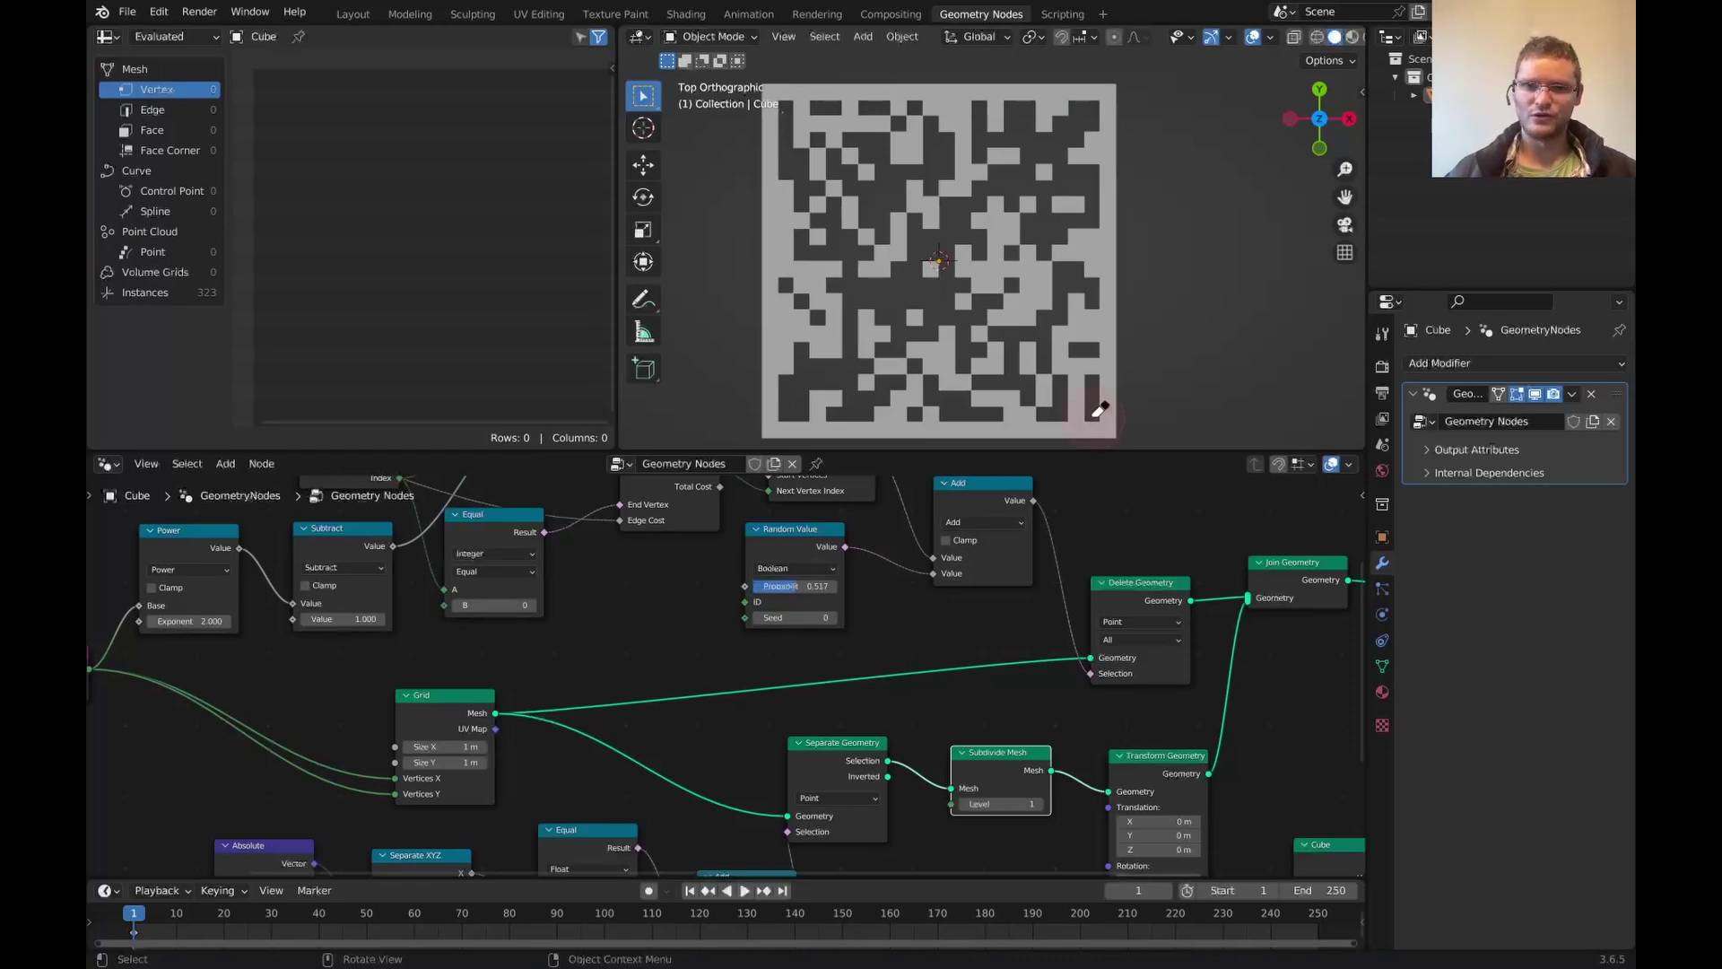
- Feed the Integer into a duplicate Subtract node and add a Float Switch with the original result as False and the duplicate's as True
scroll(710, 635, "down", 6)
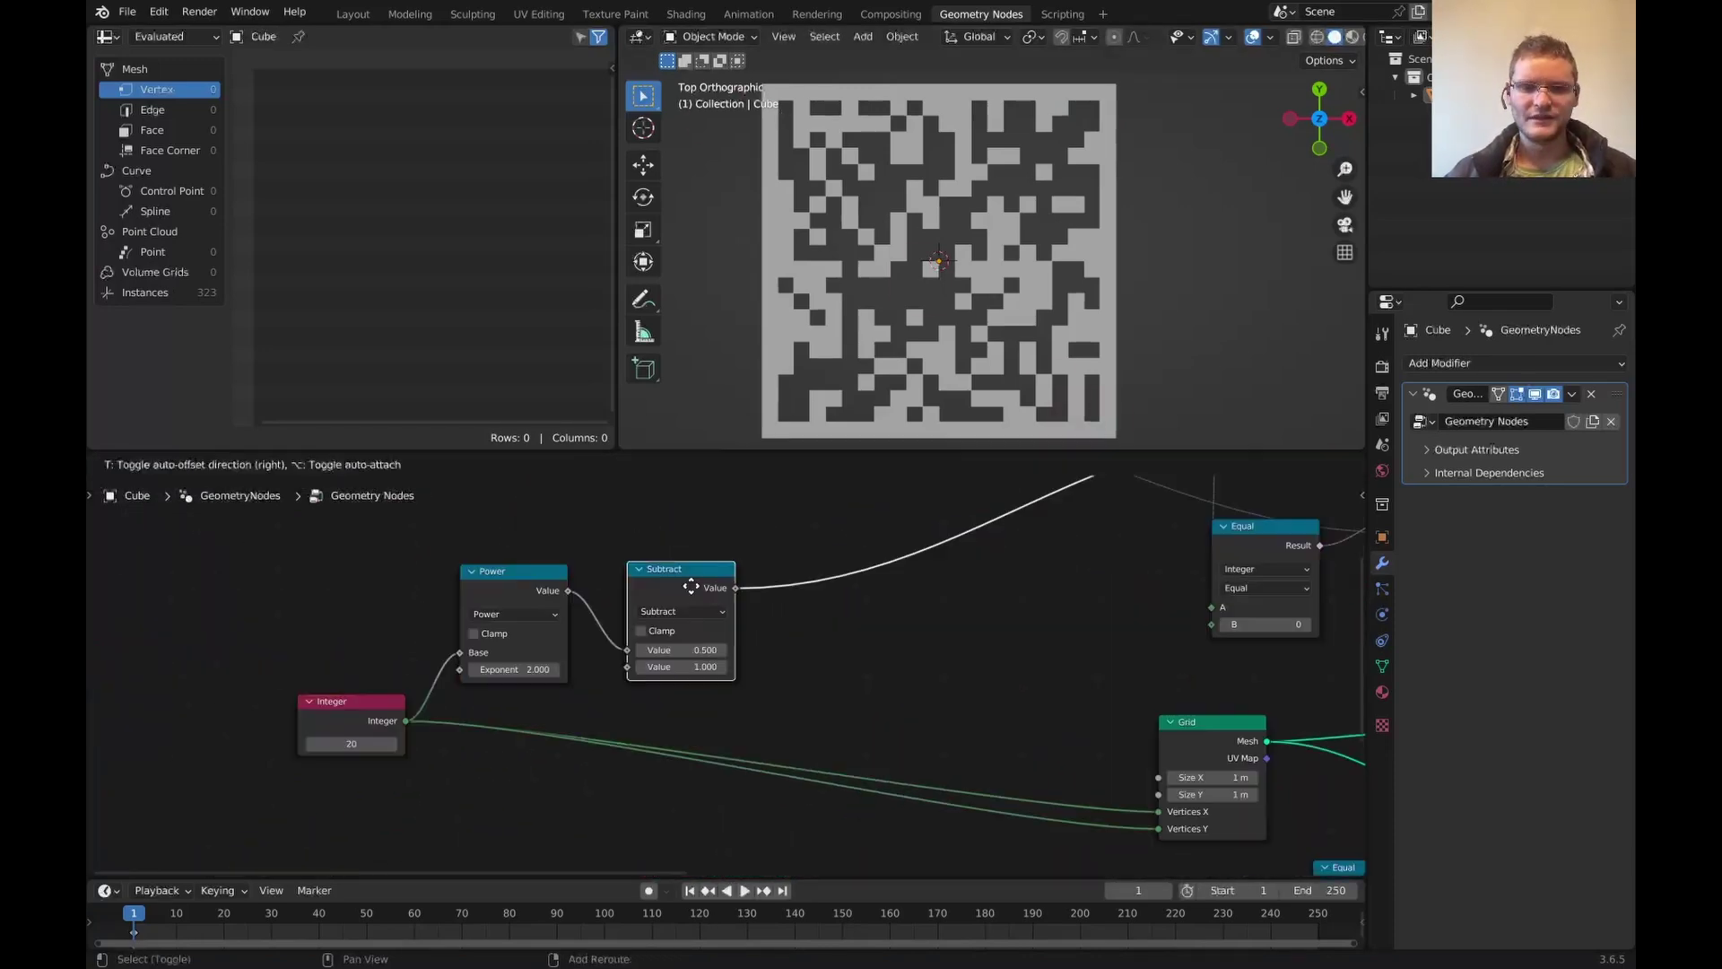
left_click(917, 633)
left_click_drag(407, 720, 853, 696)
middle_click_drag(939, 710, 789, 774)
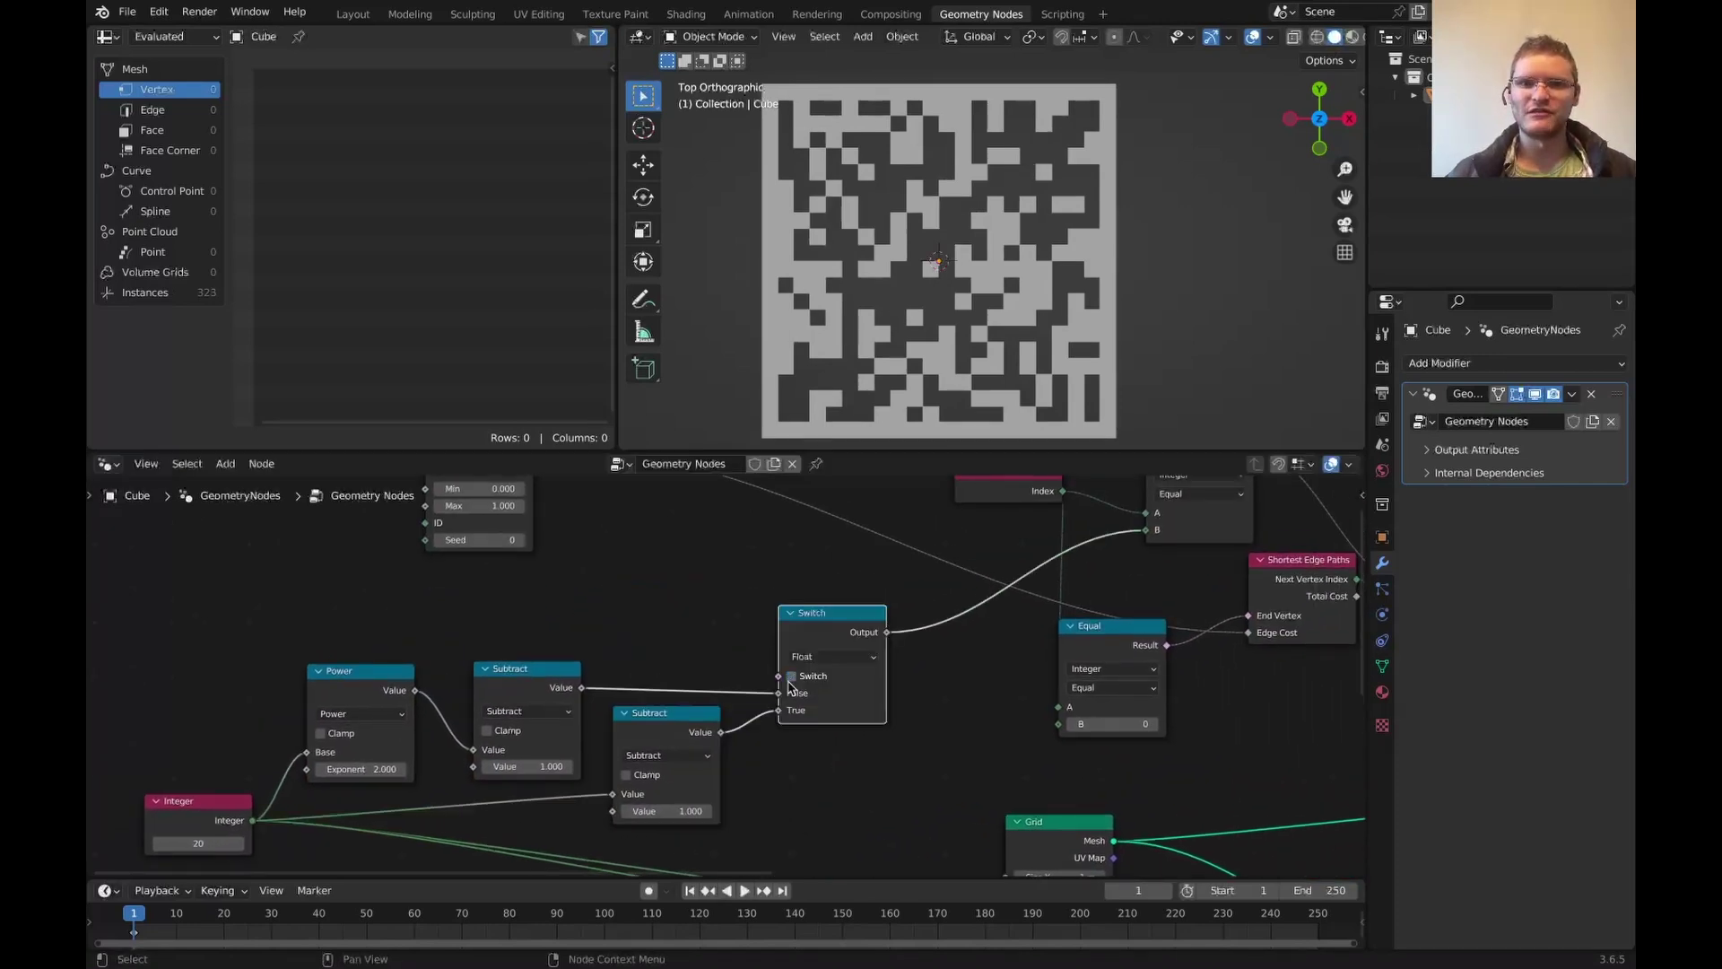
left_click(790, 678)
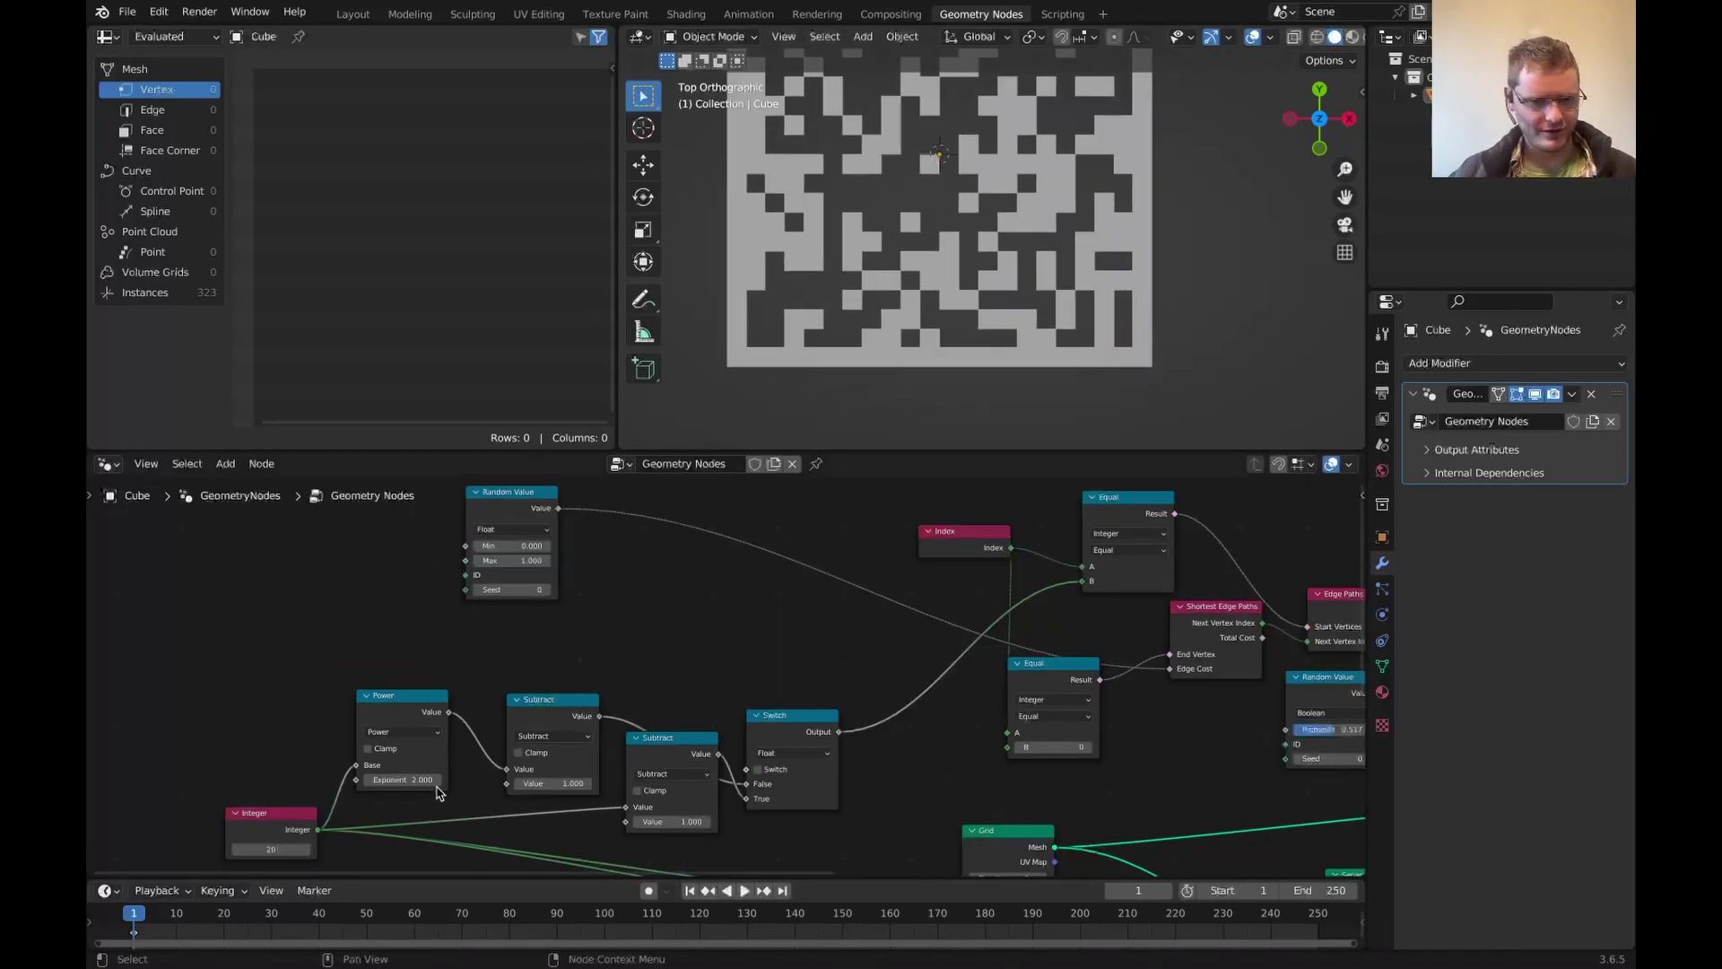
- Duplicate the Subtract node that follows Power, feed it that node's result and subtract 19
scroll(436, 793, "up", 3)
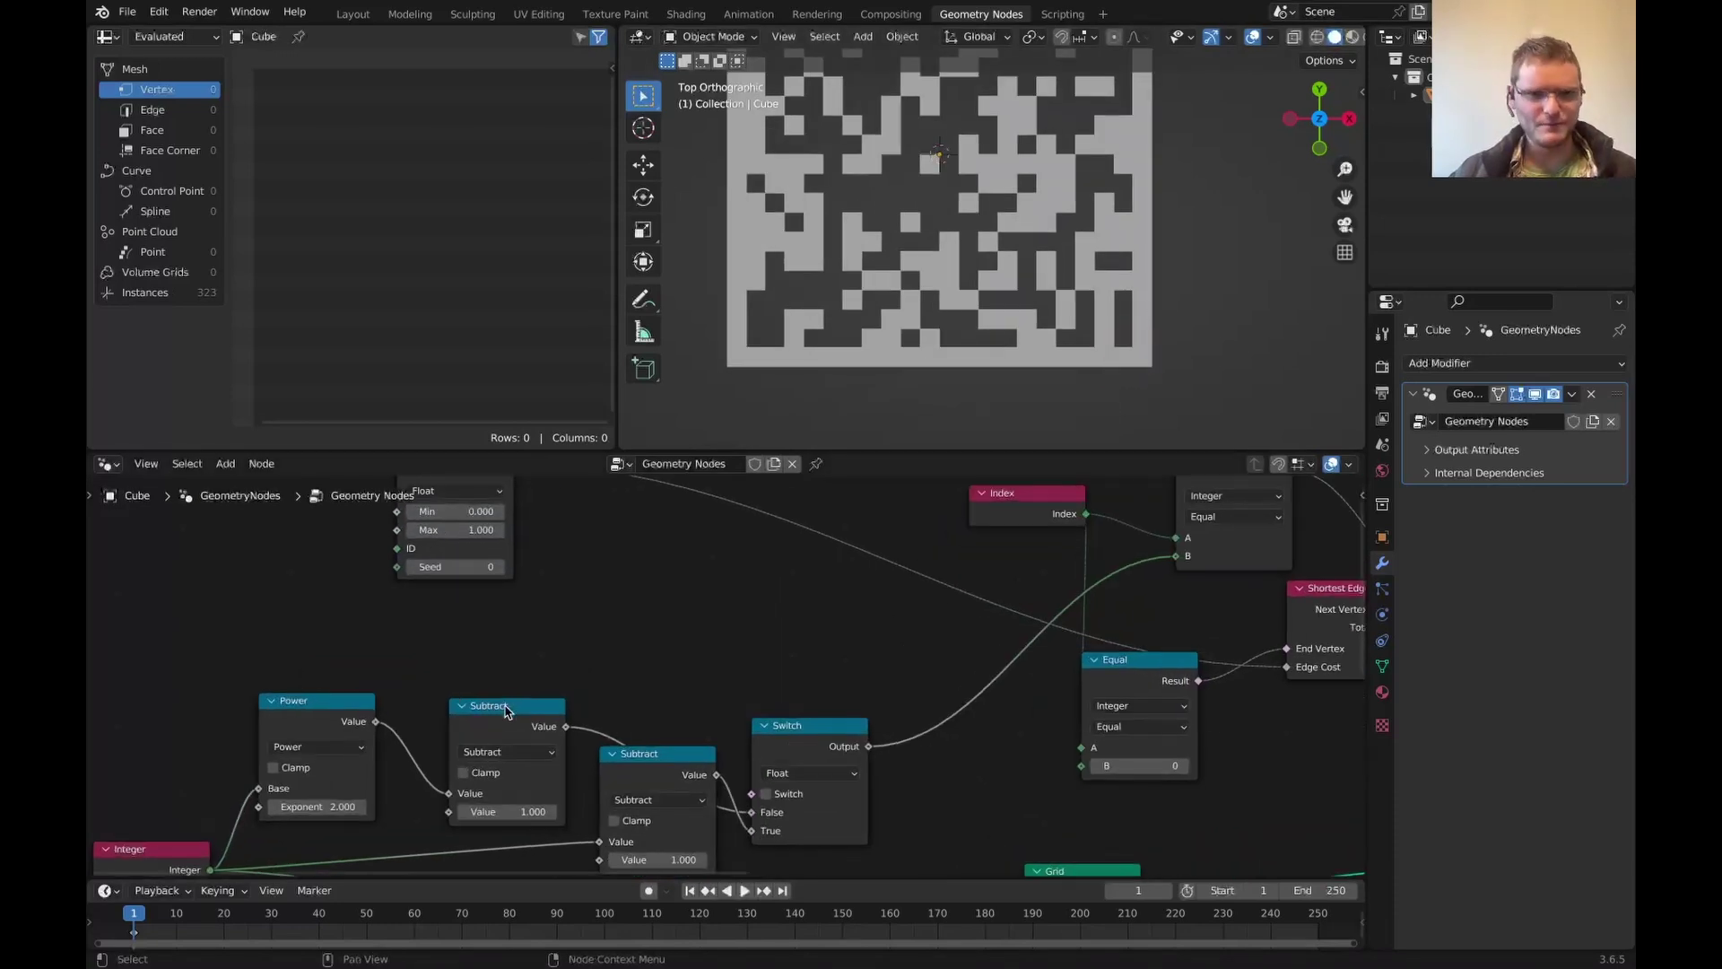
left_click(506, 704)
key("shift+d")
left_click(642, 546)
scroll(1037, 223, "down", 4)
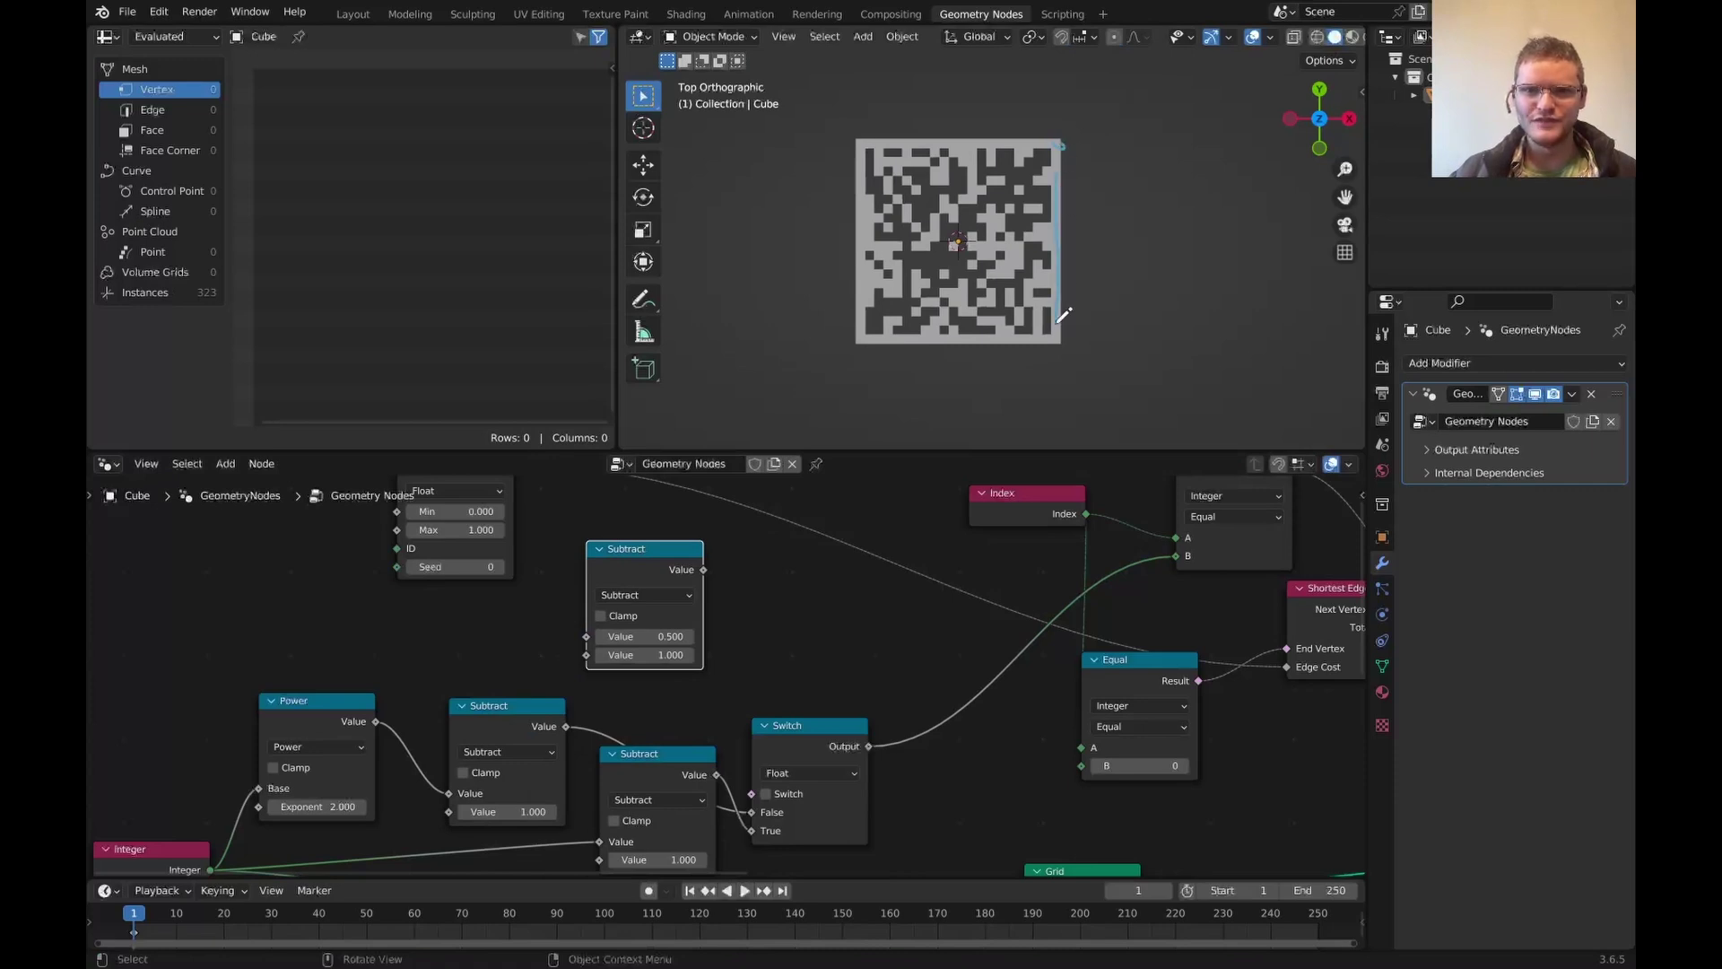
right_click_drag(463, 719, 559, 627, "alt")
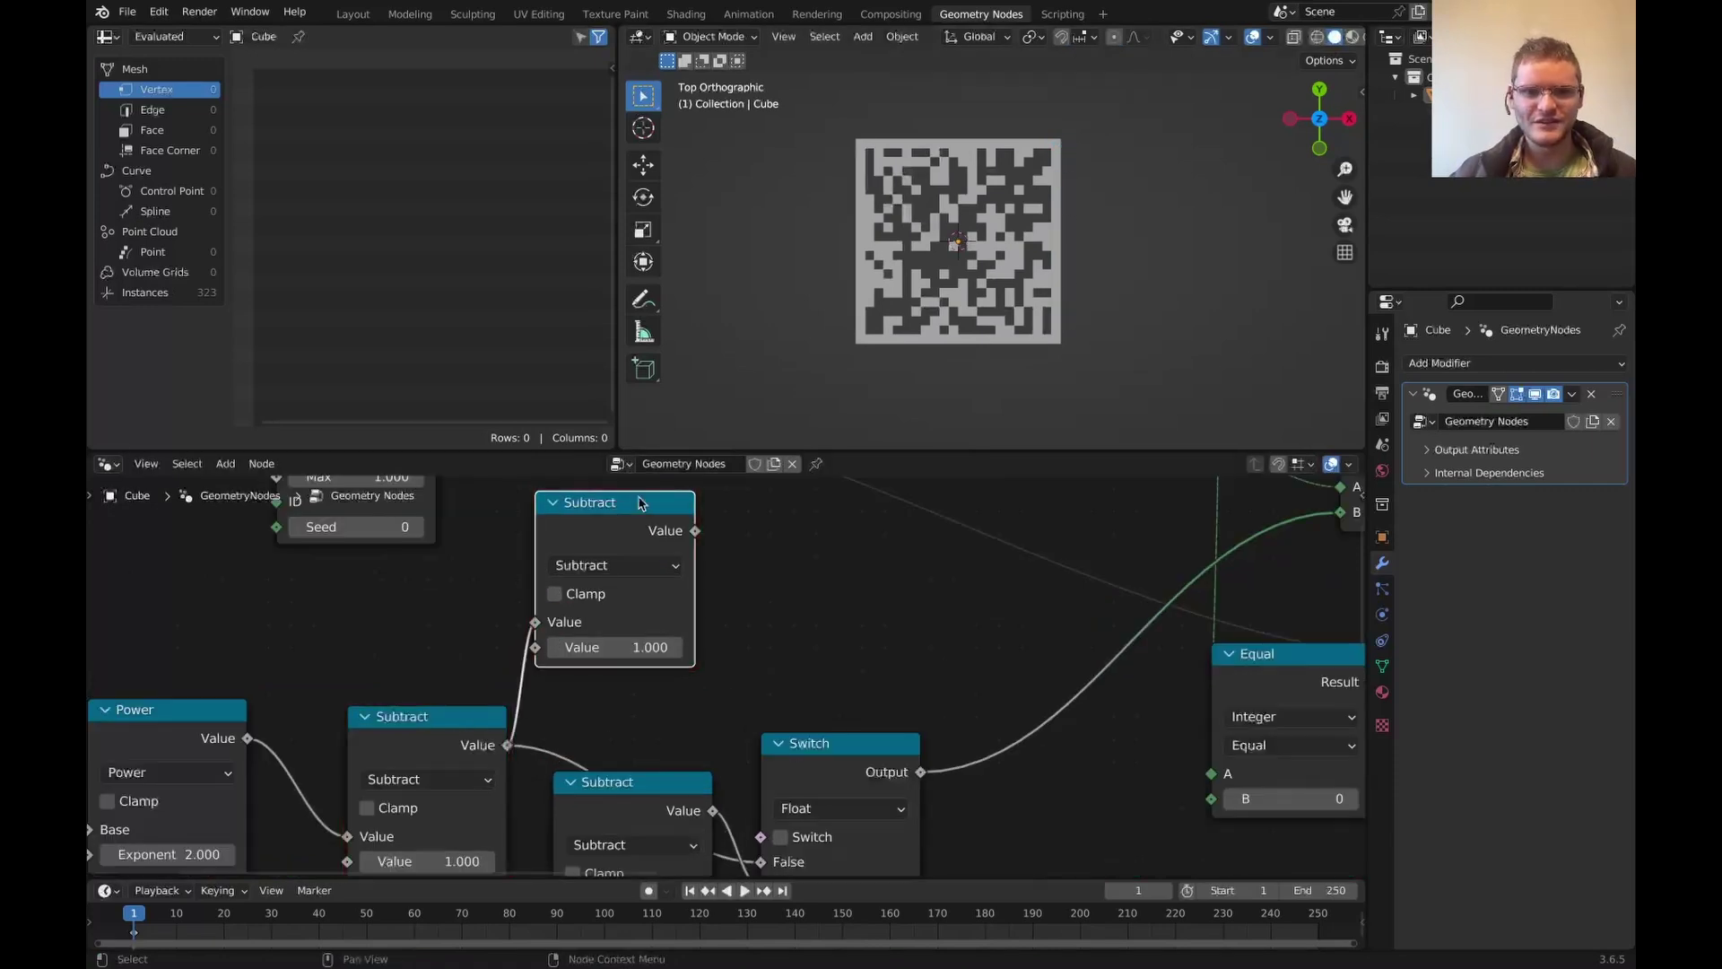
left_click_drag(646, 526, 709, 522)
left_click(712, 642)
key("Return")
- Duplicate the Switch after the first one, connect the subtract-19 result to its True input, and toggle its Switch option to test it
left_click(713, 728)
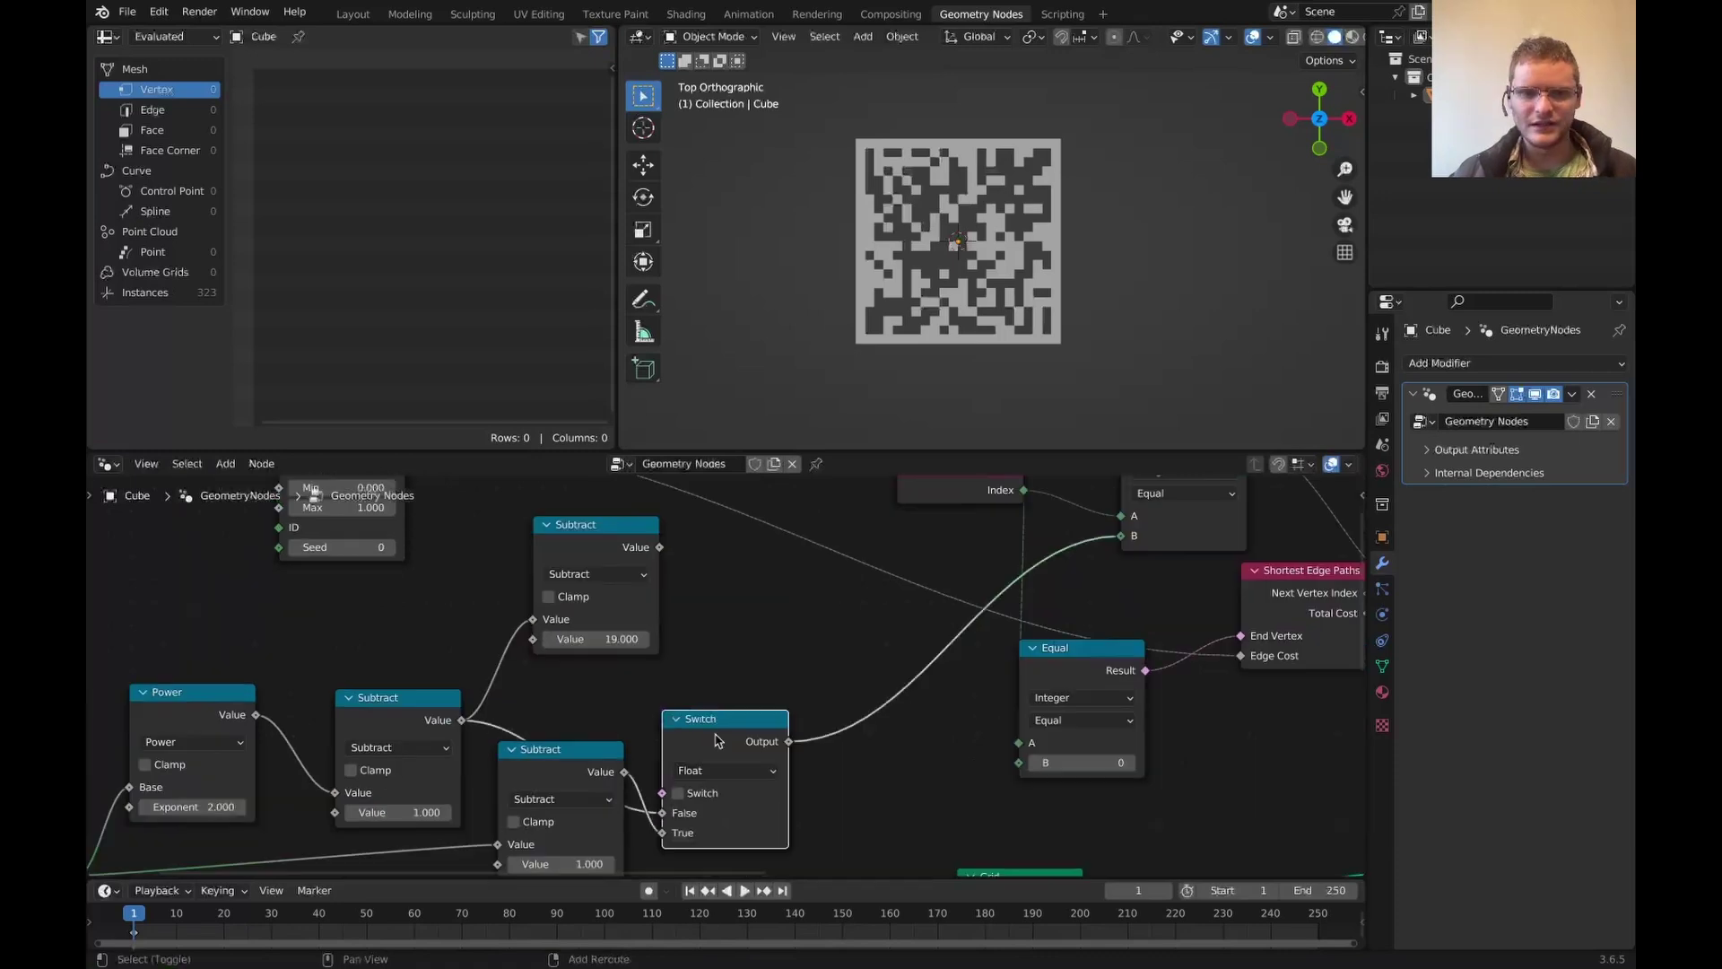
key("shift+d")
left_click(856, 686)
left_click_drag(660, 547, 861, 785)
left_click(880, 745)
left_click(880, 746)
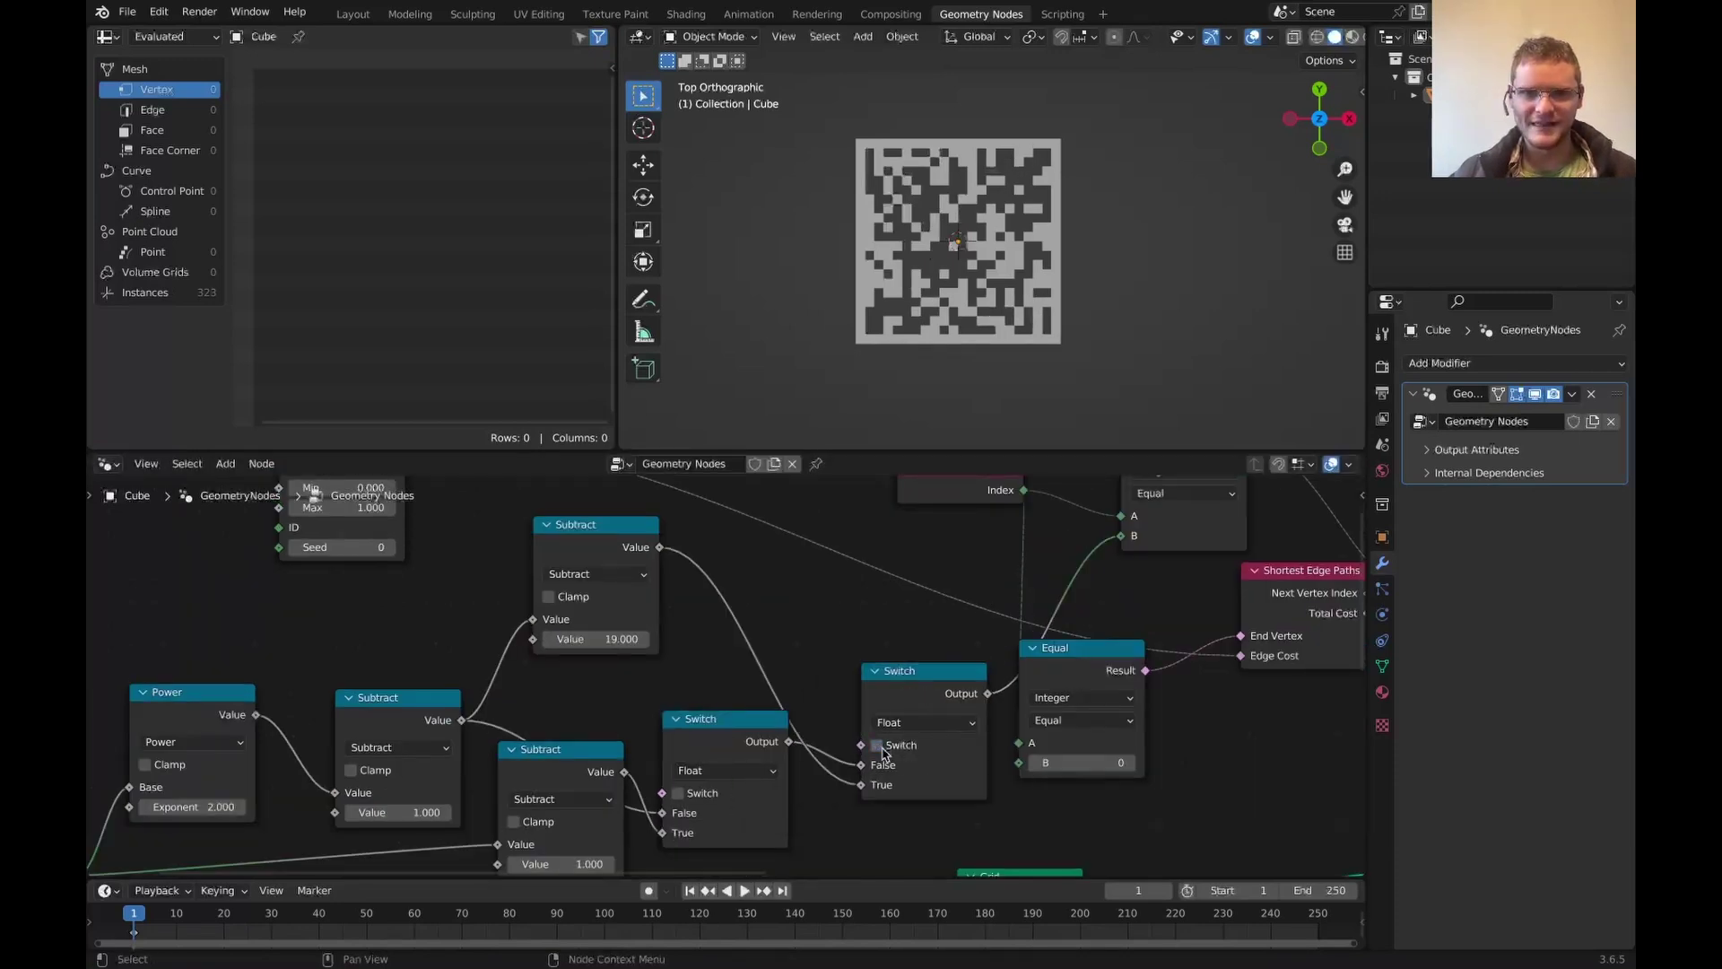
- Toggle the second Switch node's Switch option to compare the resulting end corners of the maze path
left_click(880, 745)
left_click(880, 745)
left_click(879, 745)
- Subtract 1 from the Integer in a duplicate Subtract node, feed the result in place of the fixed 19, and test the switches
middle_click_drag(624, 623, 772, 587)
scroll(707, 675, "down", 4)
left_click_drag(292, 797, 139, 784)
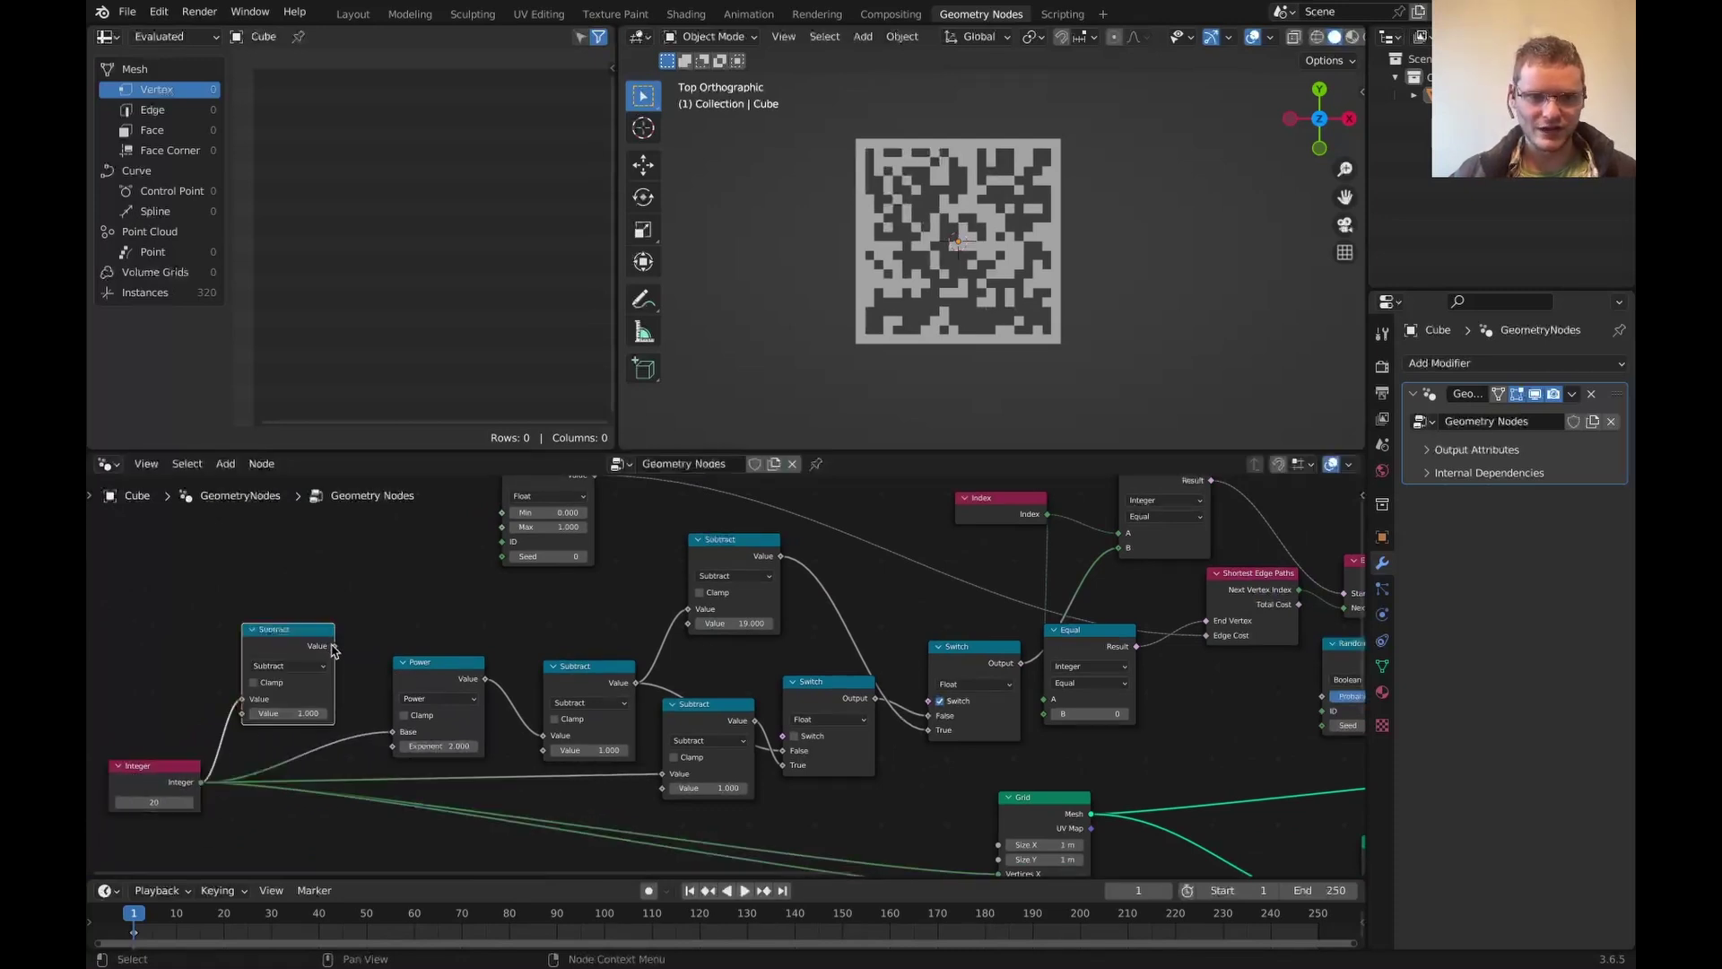
left_click_drag(333, 651, 689, 623)
scroll(755, 686, "up", 2)
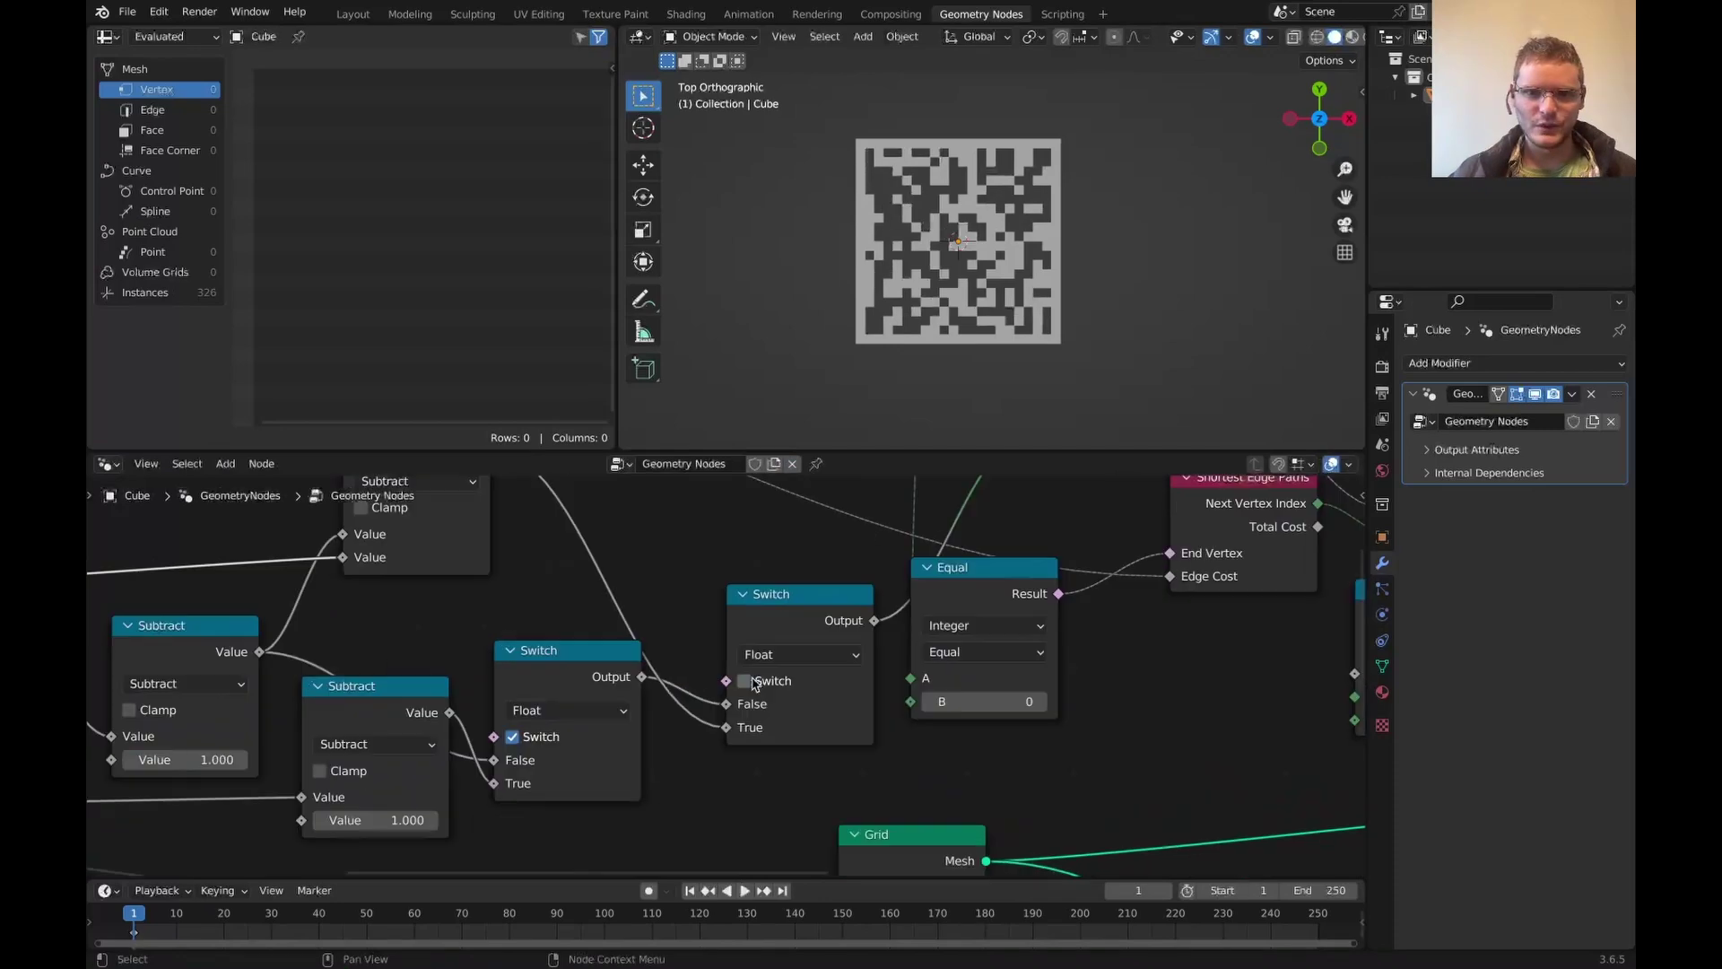
left_click(513, 737)
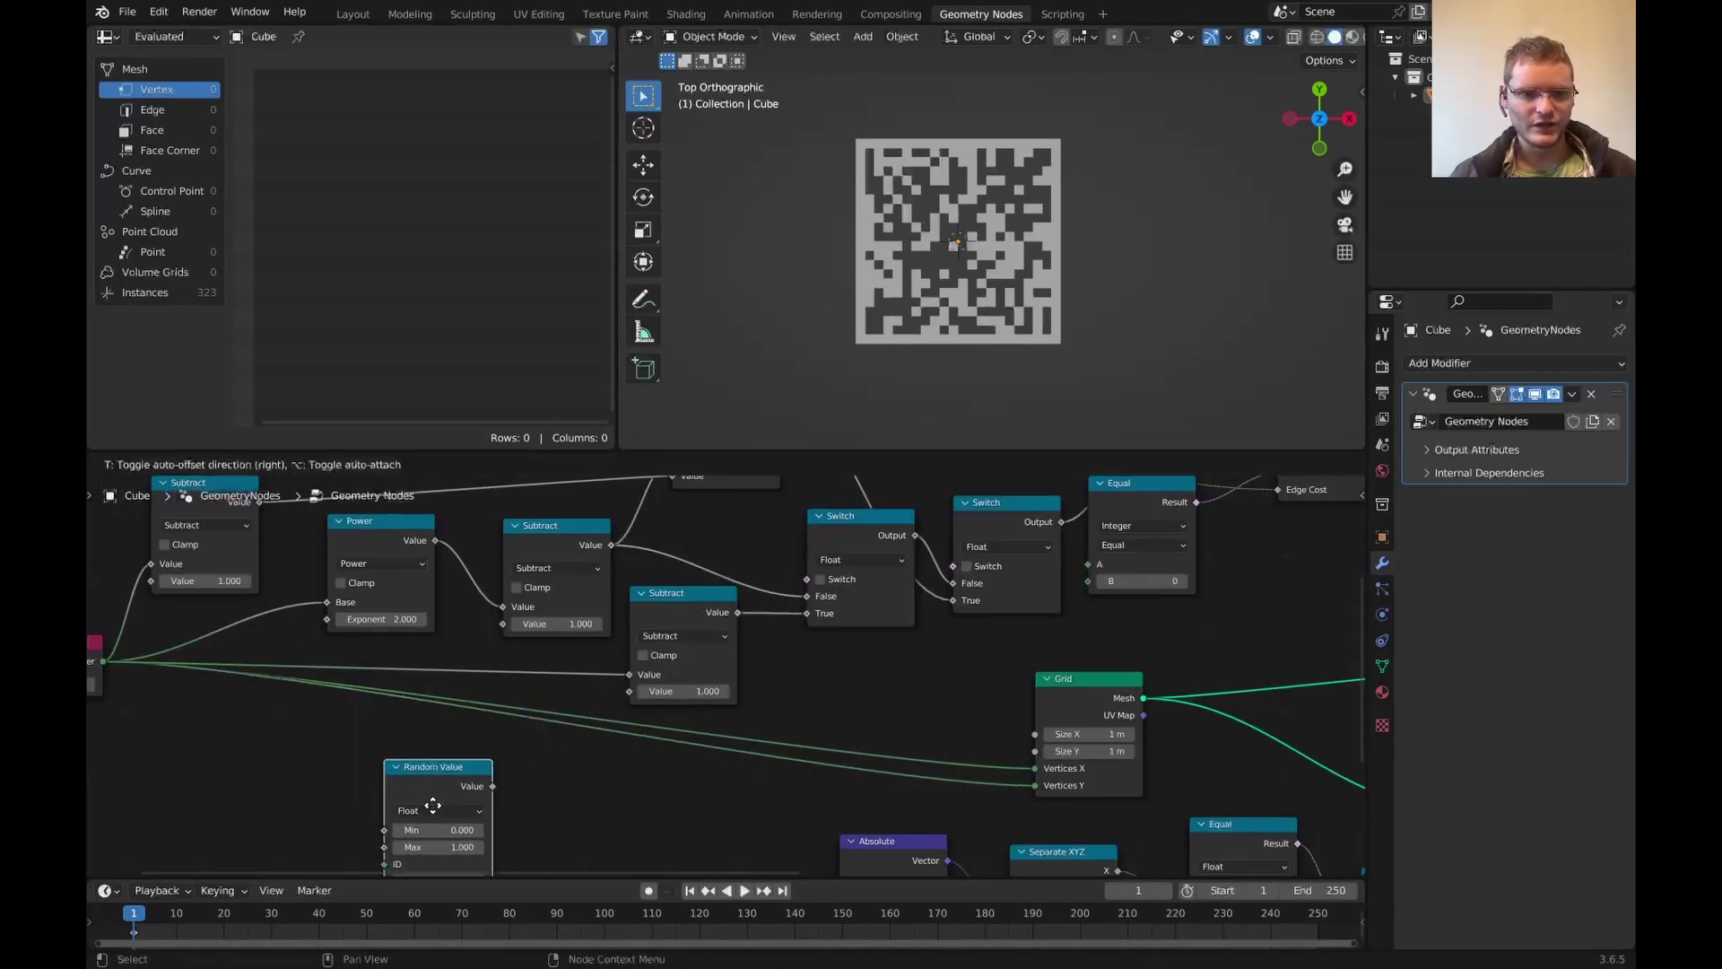
- Add a Random Value node below the Subtract nodes and set its type to Boolean
left_click(439, 794)
middle_click_drag(526, 723, 636, 560)
scroll(574, 635, "up", 3)
left_click(571, 640)
left_click(522, 718)
- Add a Value node driving the Random Value's ID and connect the random result to the first Switch node's Switch input
left_click_drag(482, 675, 392, 660)
type("value")
key("Return")
scroll(596, 639, "down", 3)
scroll(520, 663, "up", 1)
left_click_drag(536, 721, 843, 543)
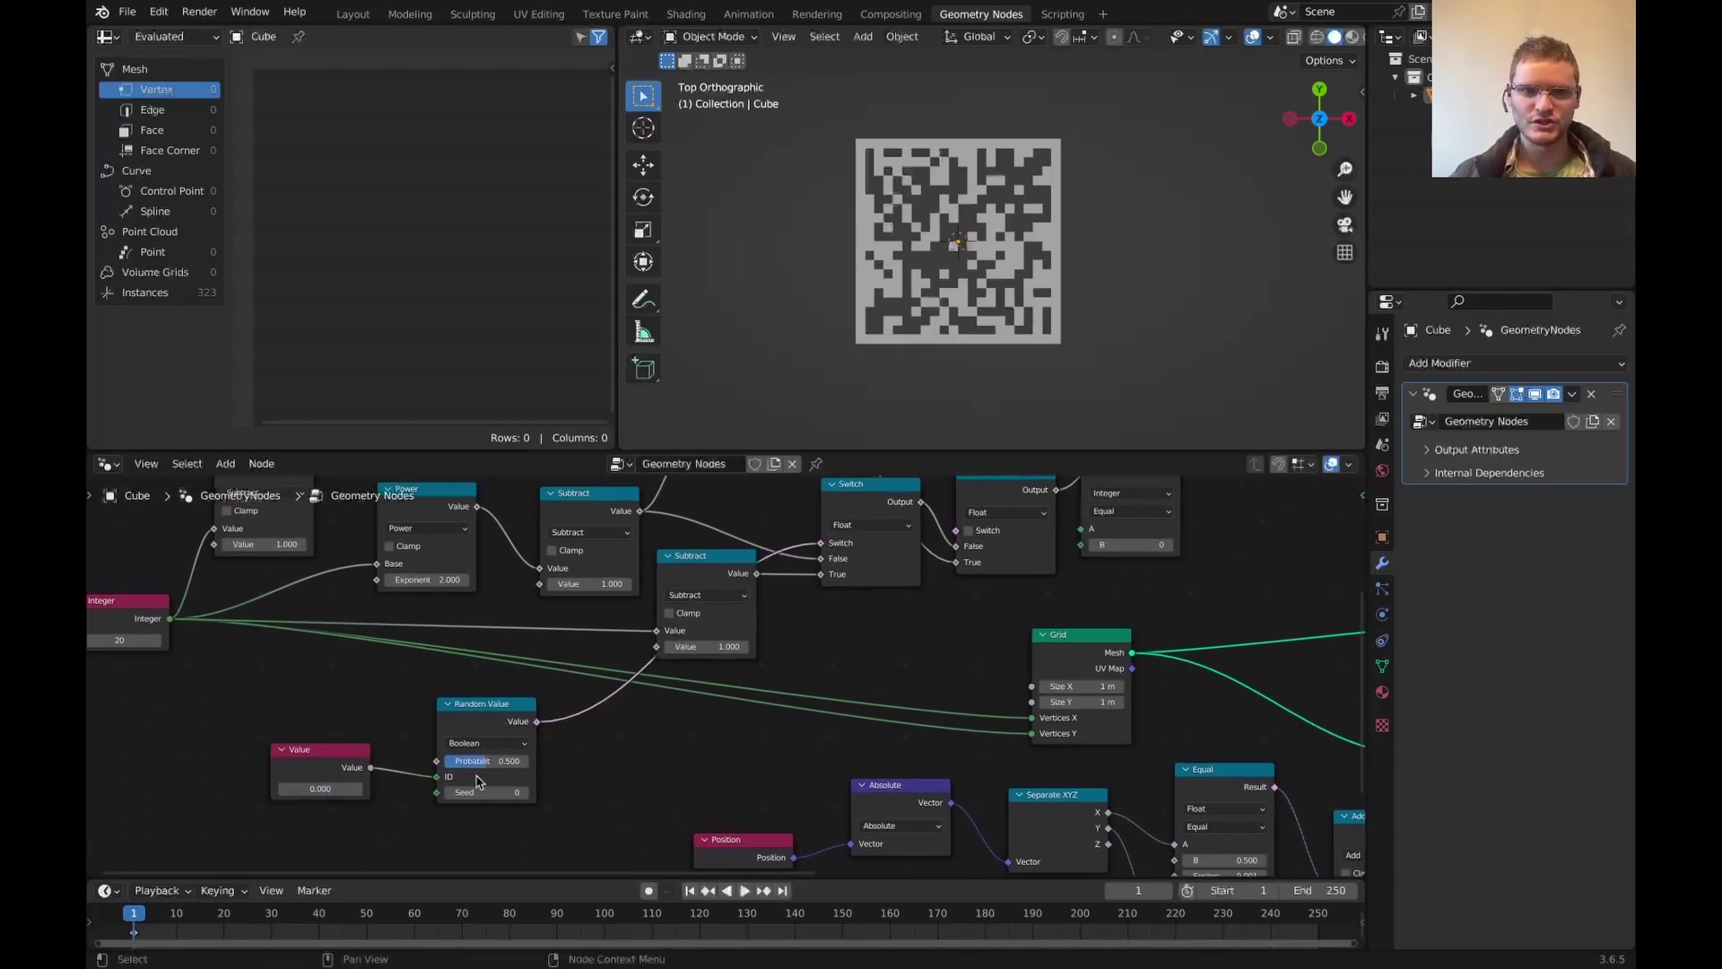
left_click_drag(321, 789, 385, 789)
key("ctrl+z")
- Duplicate the Boolean Random Value with the same Value as ID, set its seed to 1, and connect it to the second Switch's Switch input
middle_click_drag(465, 708, 427, 676)
left_click(427, 676)
key("shift+d")
left_click(563, 707)
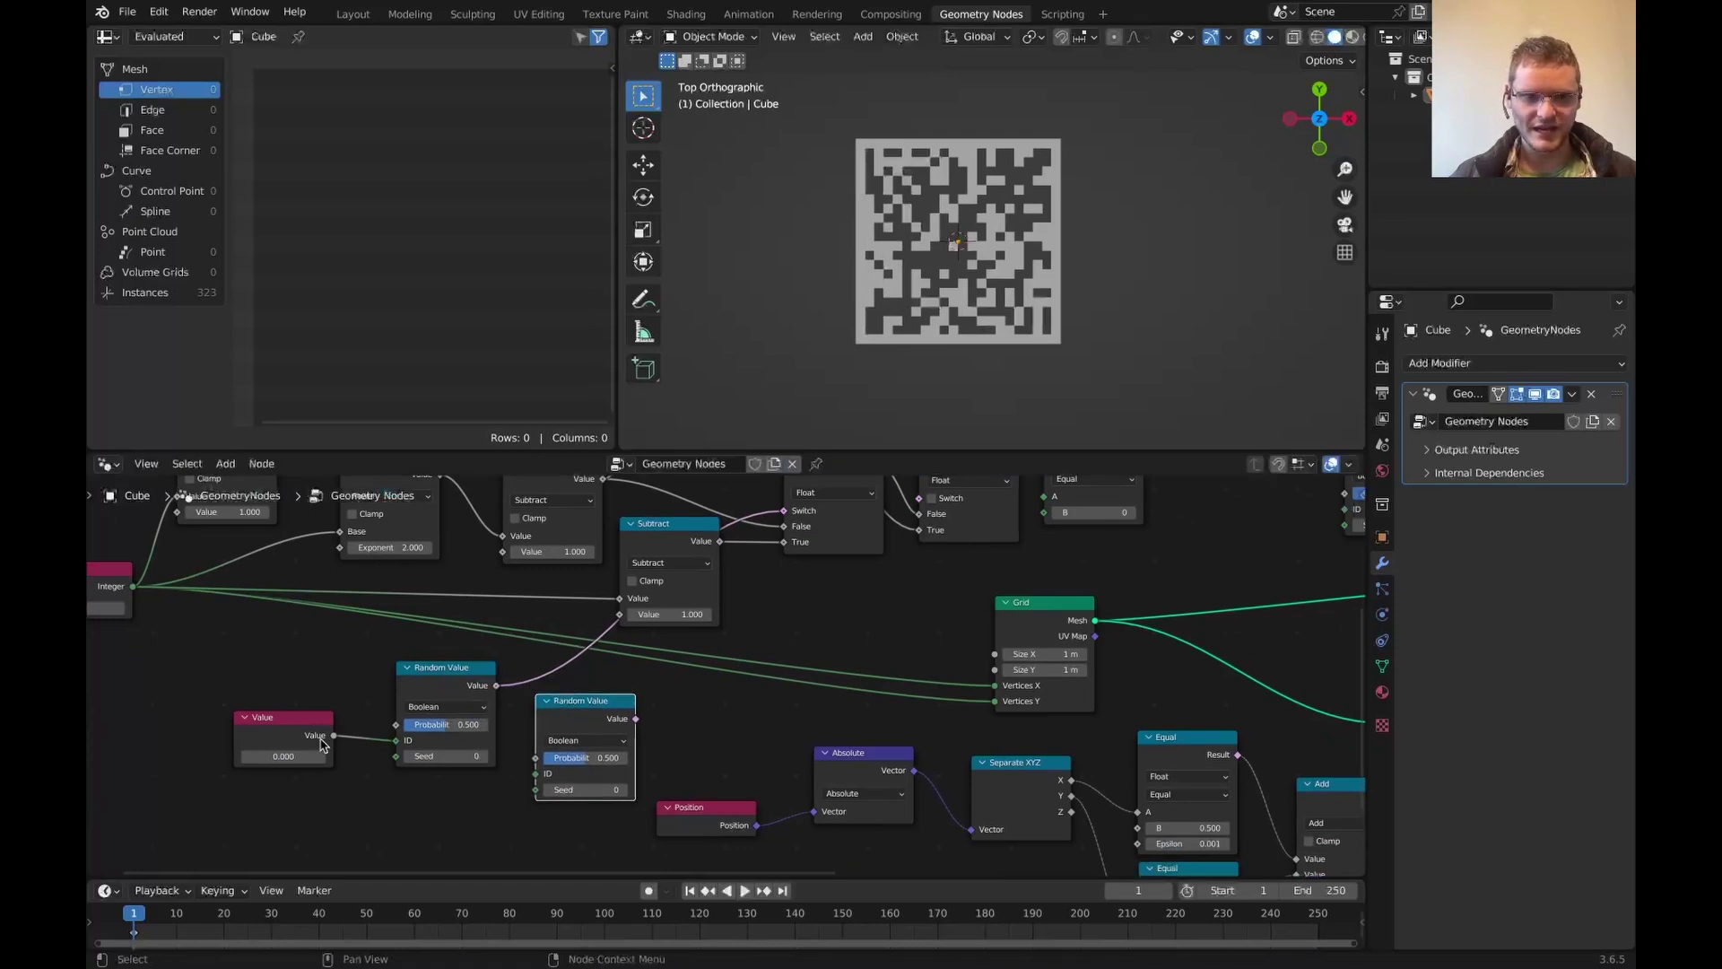
left_click_drag(332, 736, 535, 773)
left_click(628, 791)
middle_click_drag(623, 728, 555, 794)
left_click_drag(566, 786, 852, 563)
- Vary the Value node's number to test the random choice of end corner in the viewport
middle_click_drag(296, 820, 550, 717)
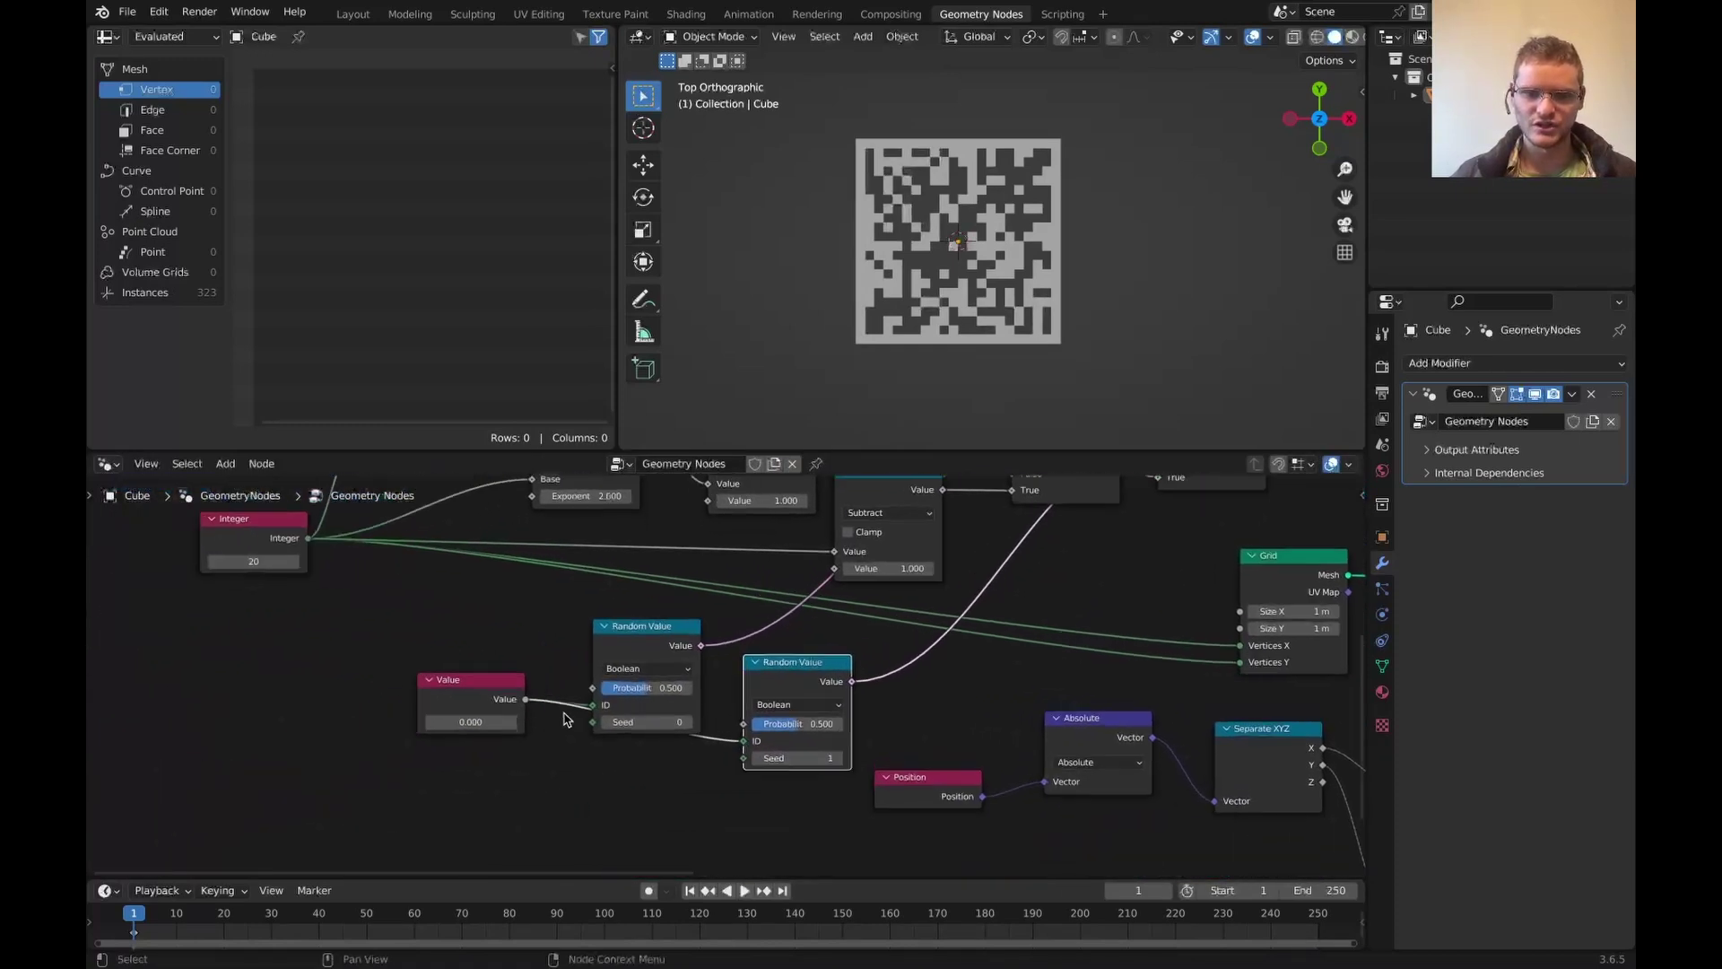
left_click_drag(484, 722, 570, 722)
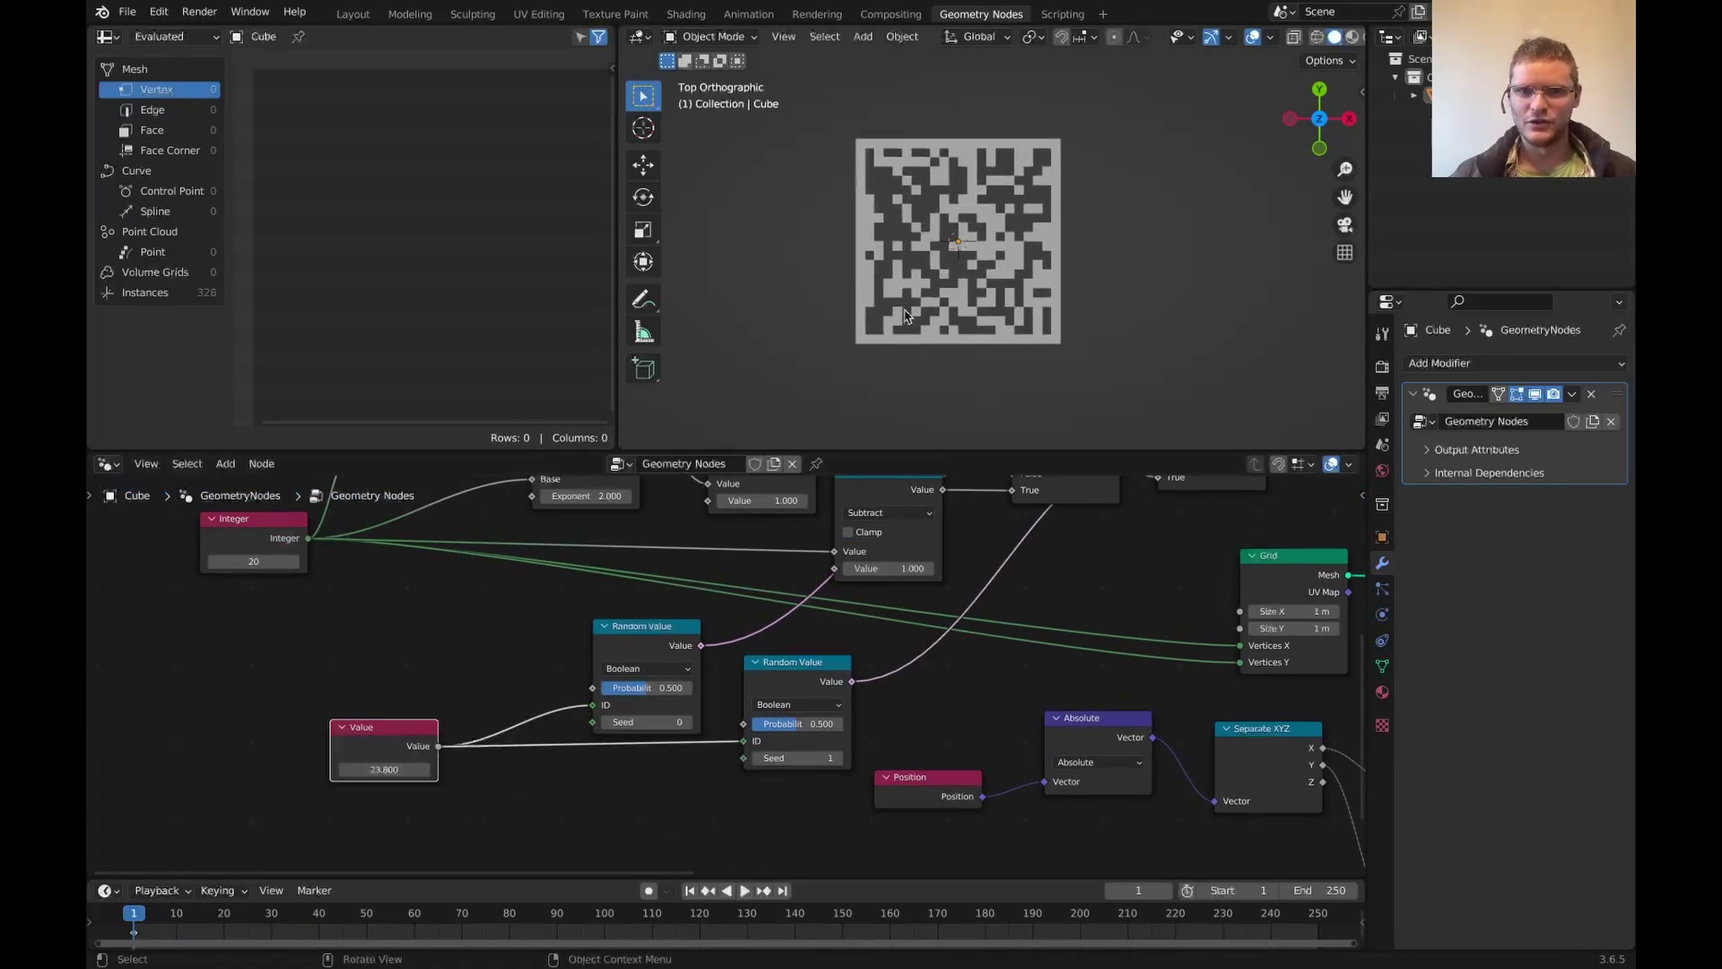
scroll(909, 287, "up", 3)
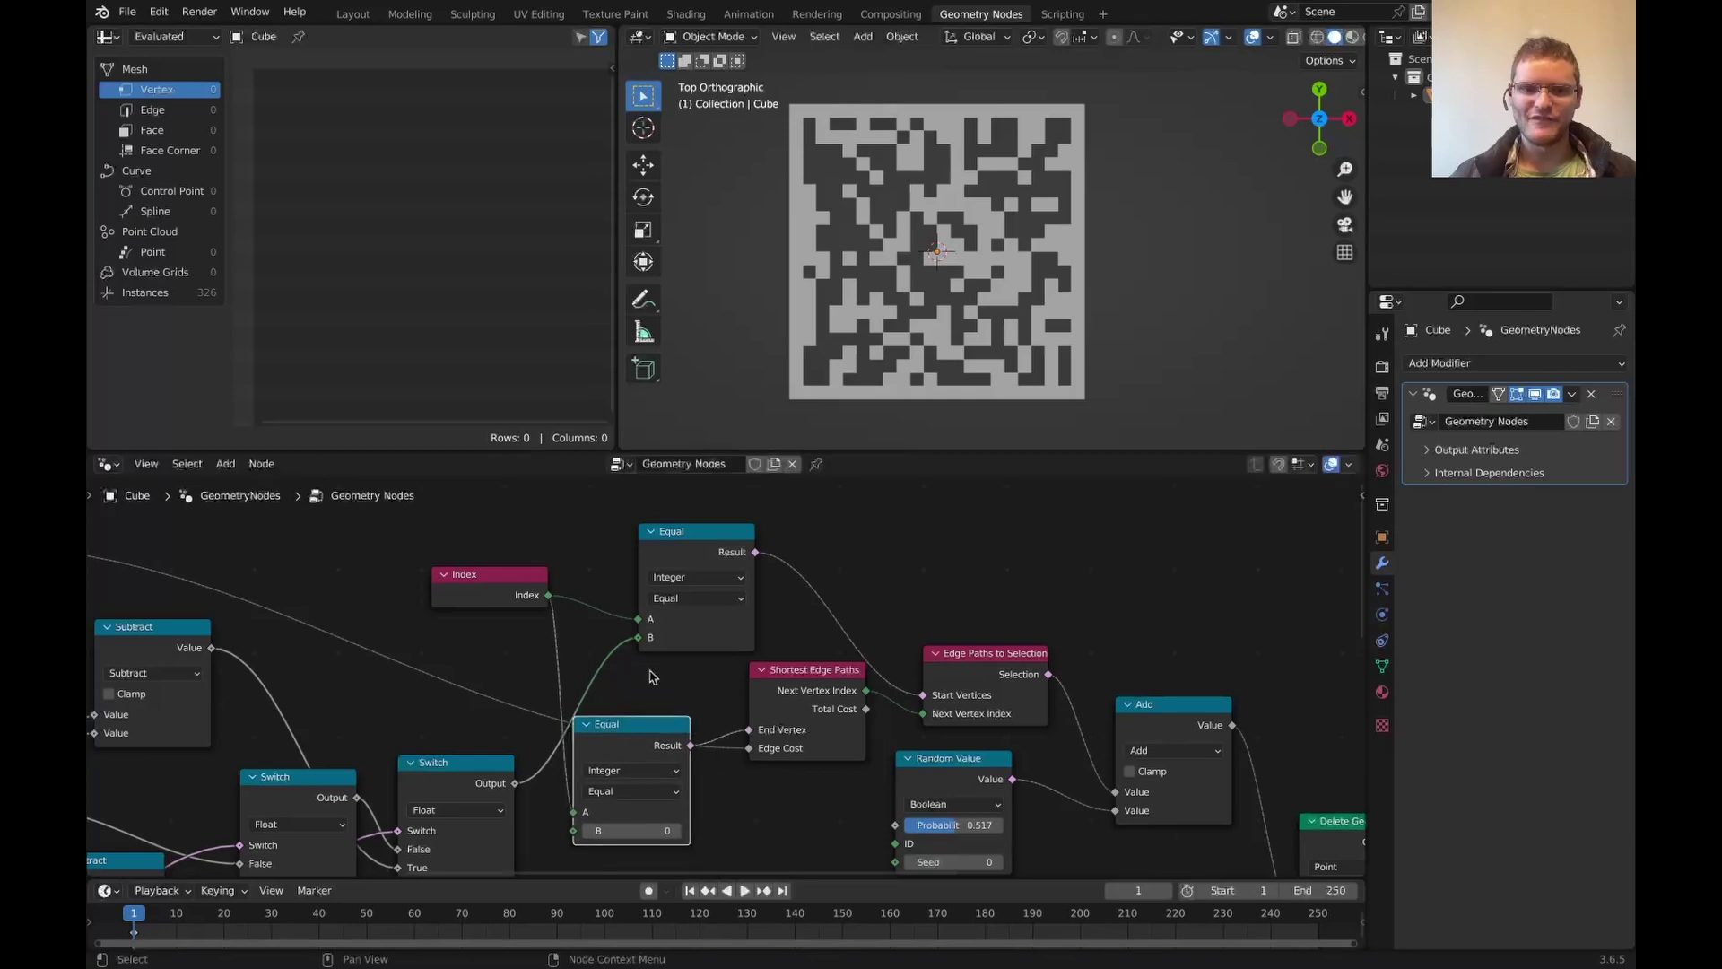
- Rearrange the Equal node and add an Instance on Points node in the free space above the maze nodes
left_click(687, 557)
left_click_drag(687, 556, 644, 571)
scroll(717, 567, "down", 2)
middle_click_drag(900, 500, 715, 557)
key("shift+a")
type("si")
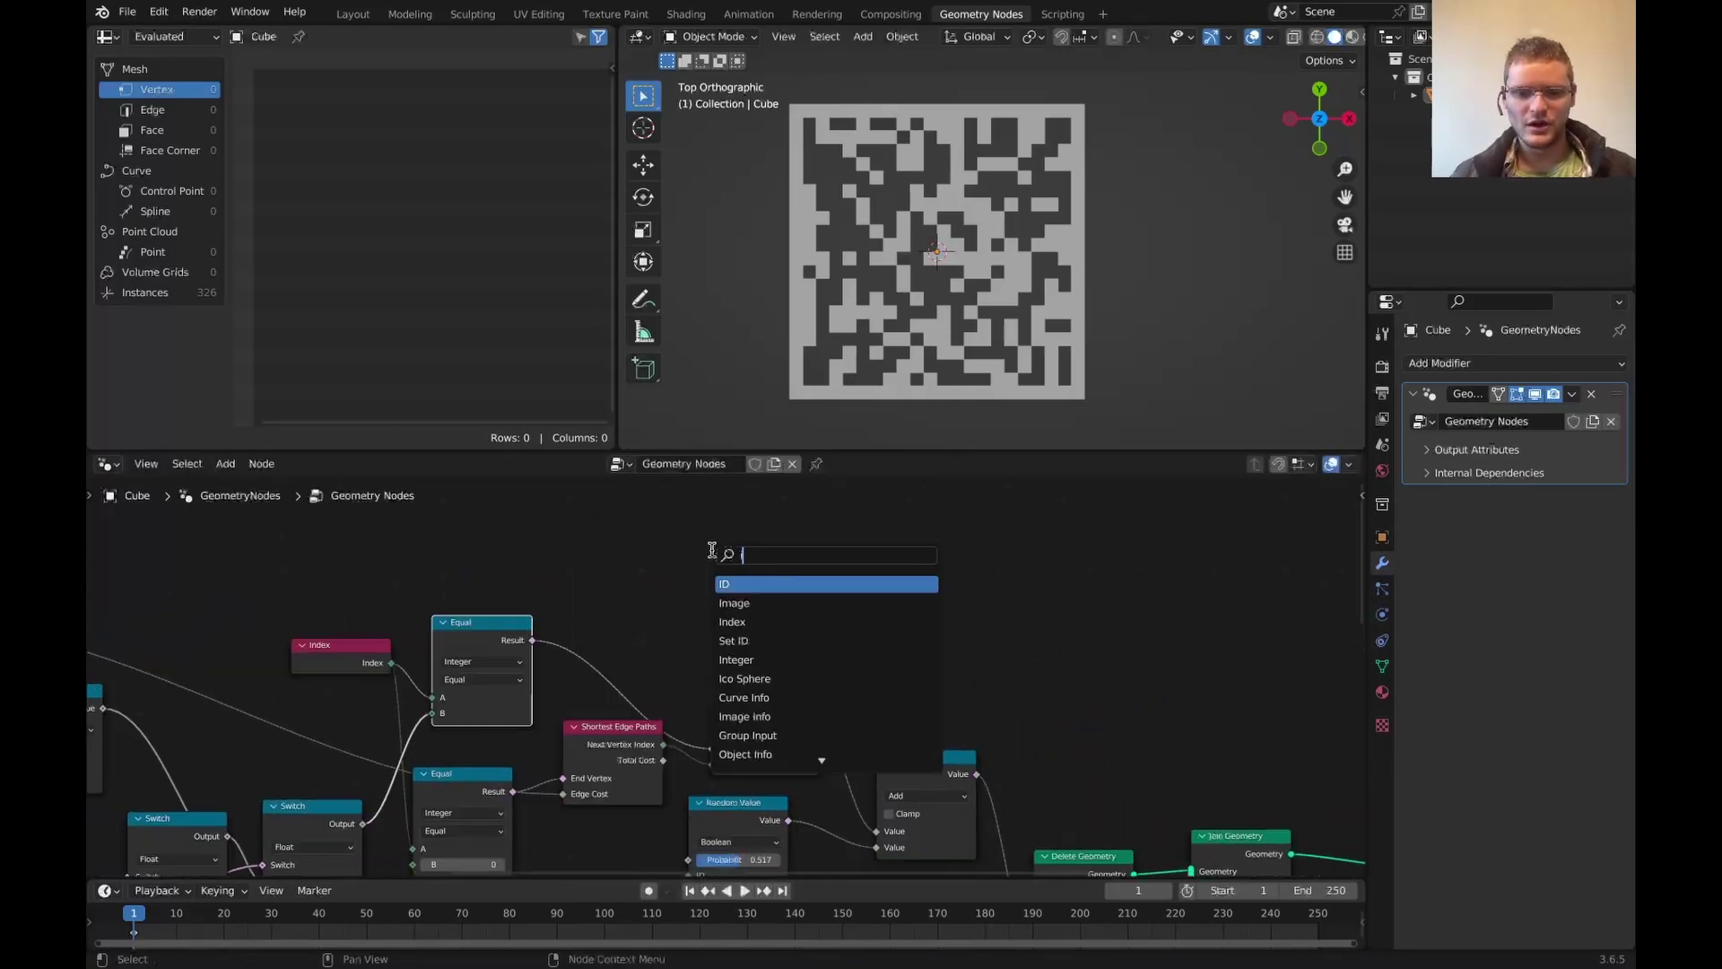
type("Ins")
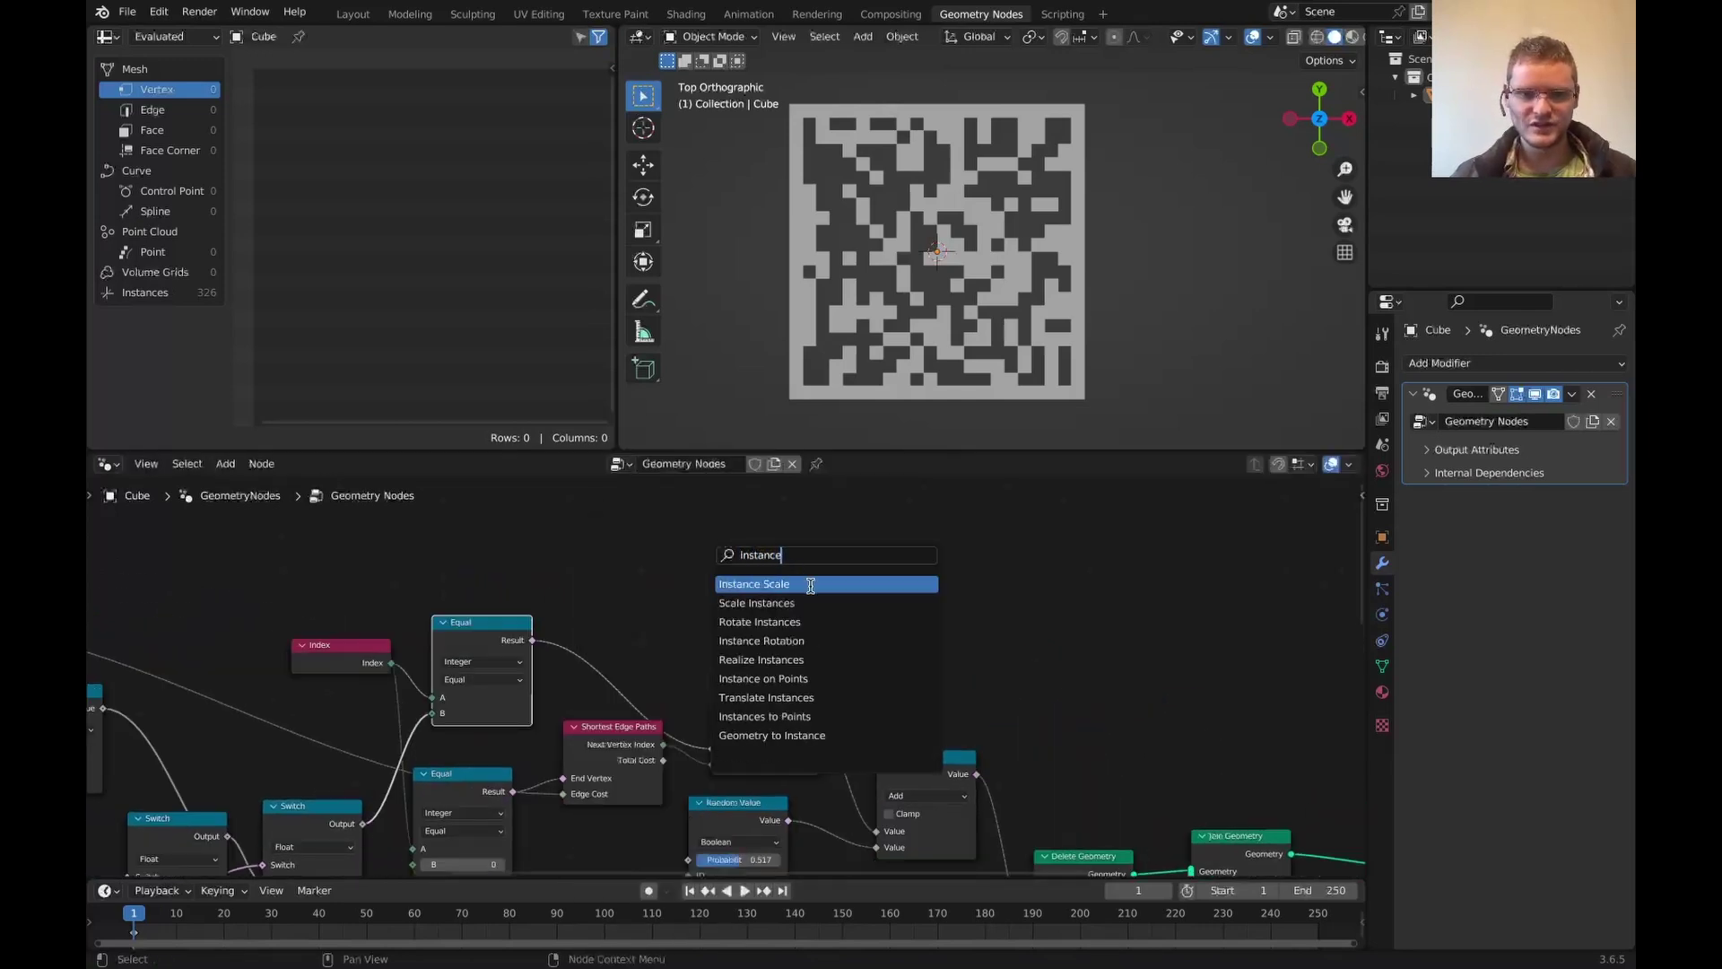
type("tanc")
left_click(763, 678)
left_click(960, 646)
- Combine both Equal results in an Add node and use its value as the new Instance on Points node's selection
scroll(743, 692, "up", 4)
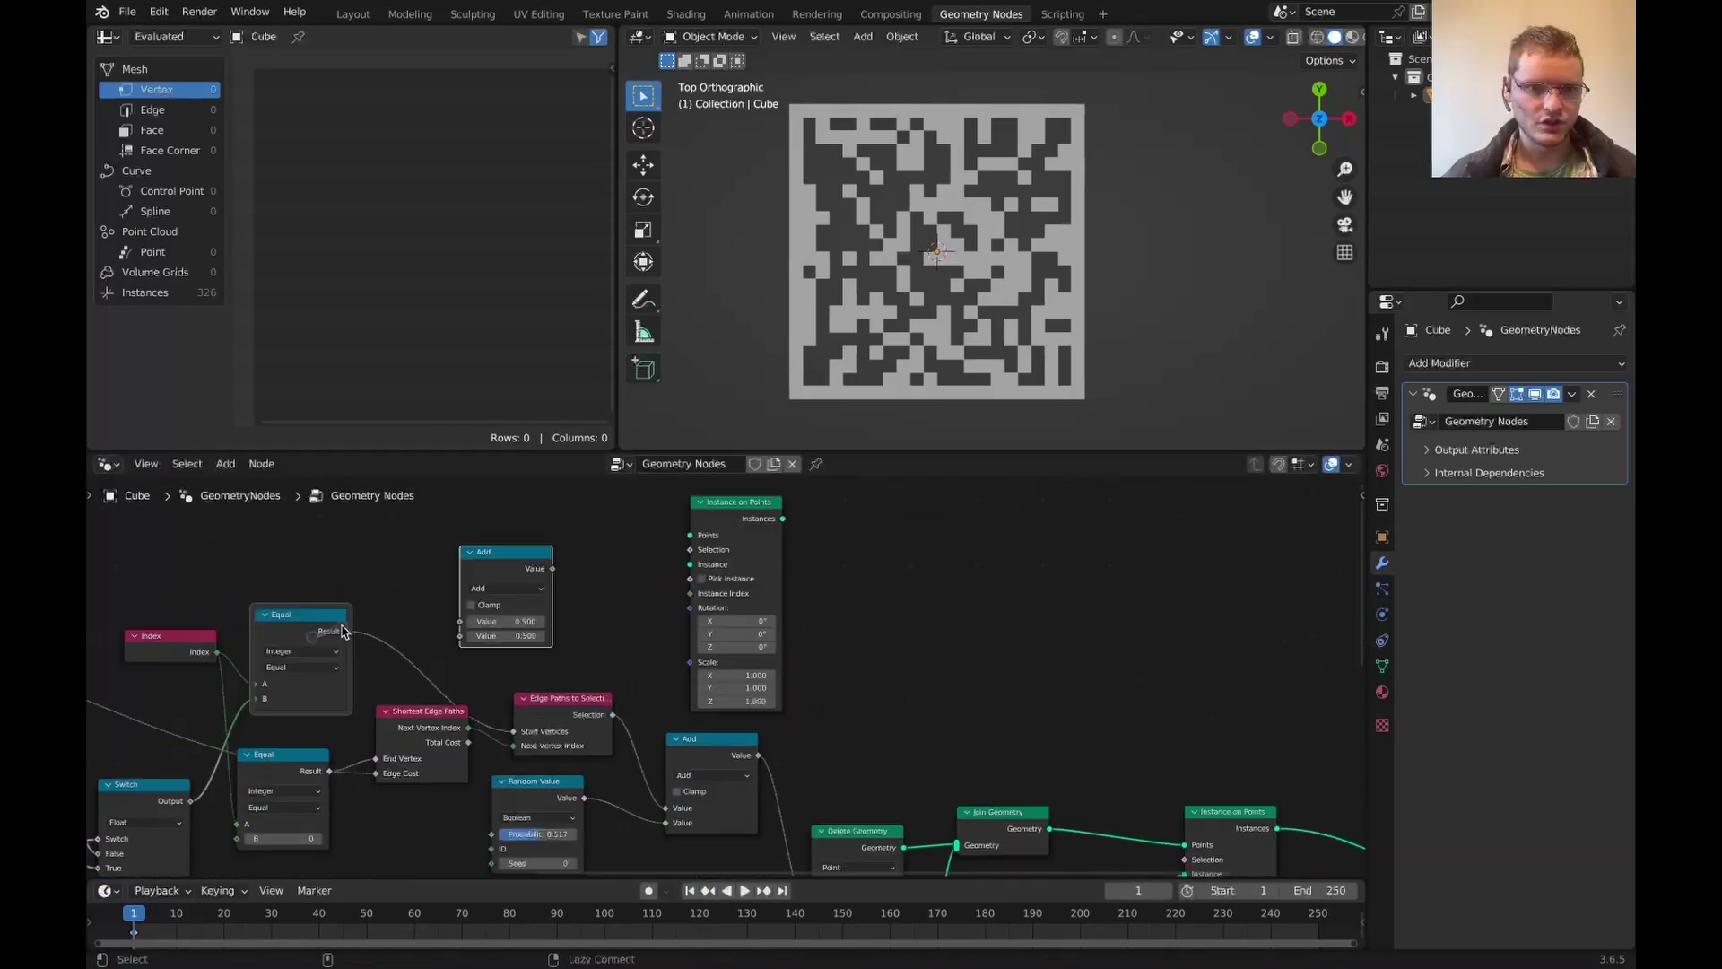
right_click_drag(325, 635, 488, 585, "alt")
right_click_drag(300, 780, 473, 644, "alt")
scroll(515, 627, "down", 2)
scroll(519, 619, "up", 6)
left_click_drag(488, 527, 681, 636)
- Feed the Grid mesh into the new Instance on Points node's points and a new UV Sphere into its instance
scroll(777, 636, "down", 3)
right_click_drag(386, 760, 1062, 565, "alt")
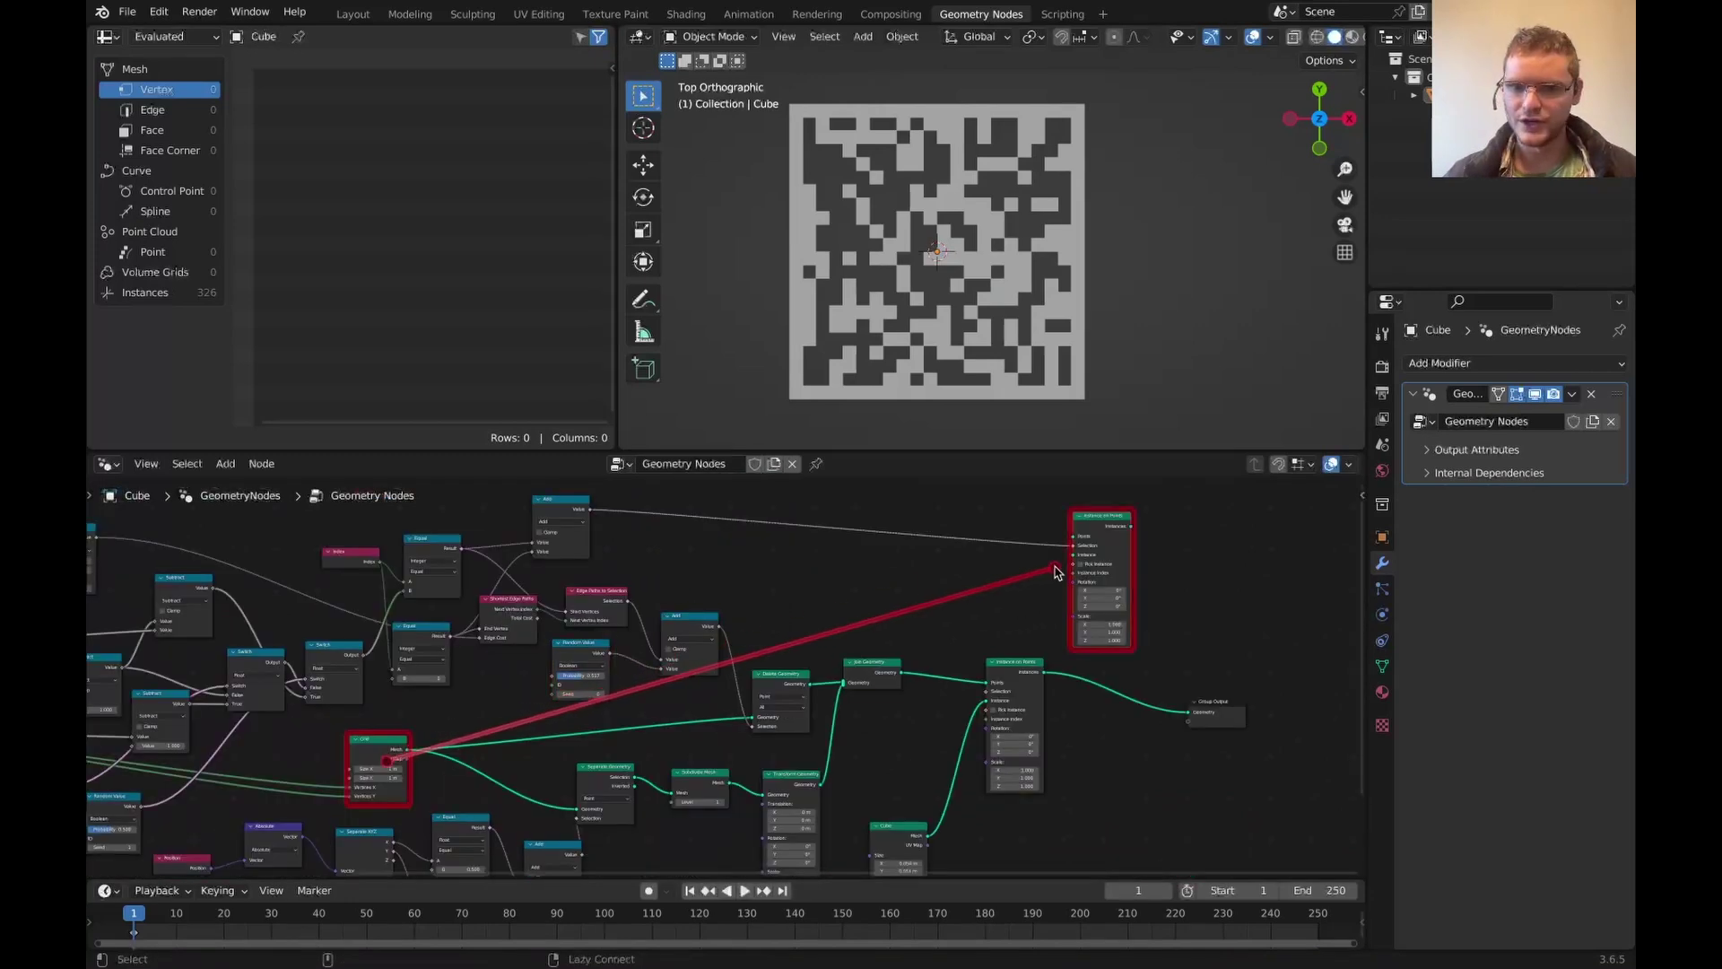
scroll(1068, 563, "up", 4)
middle_click_drag(1067, 562, 895, 599)
left_click_drag(900, 589, 763, 655)
type("uv s")
left_click(697, 688)
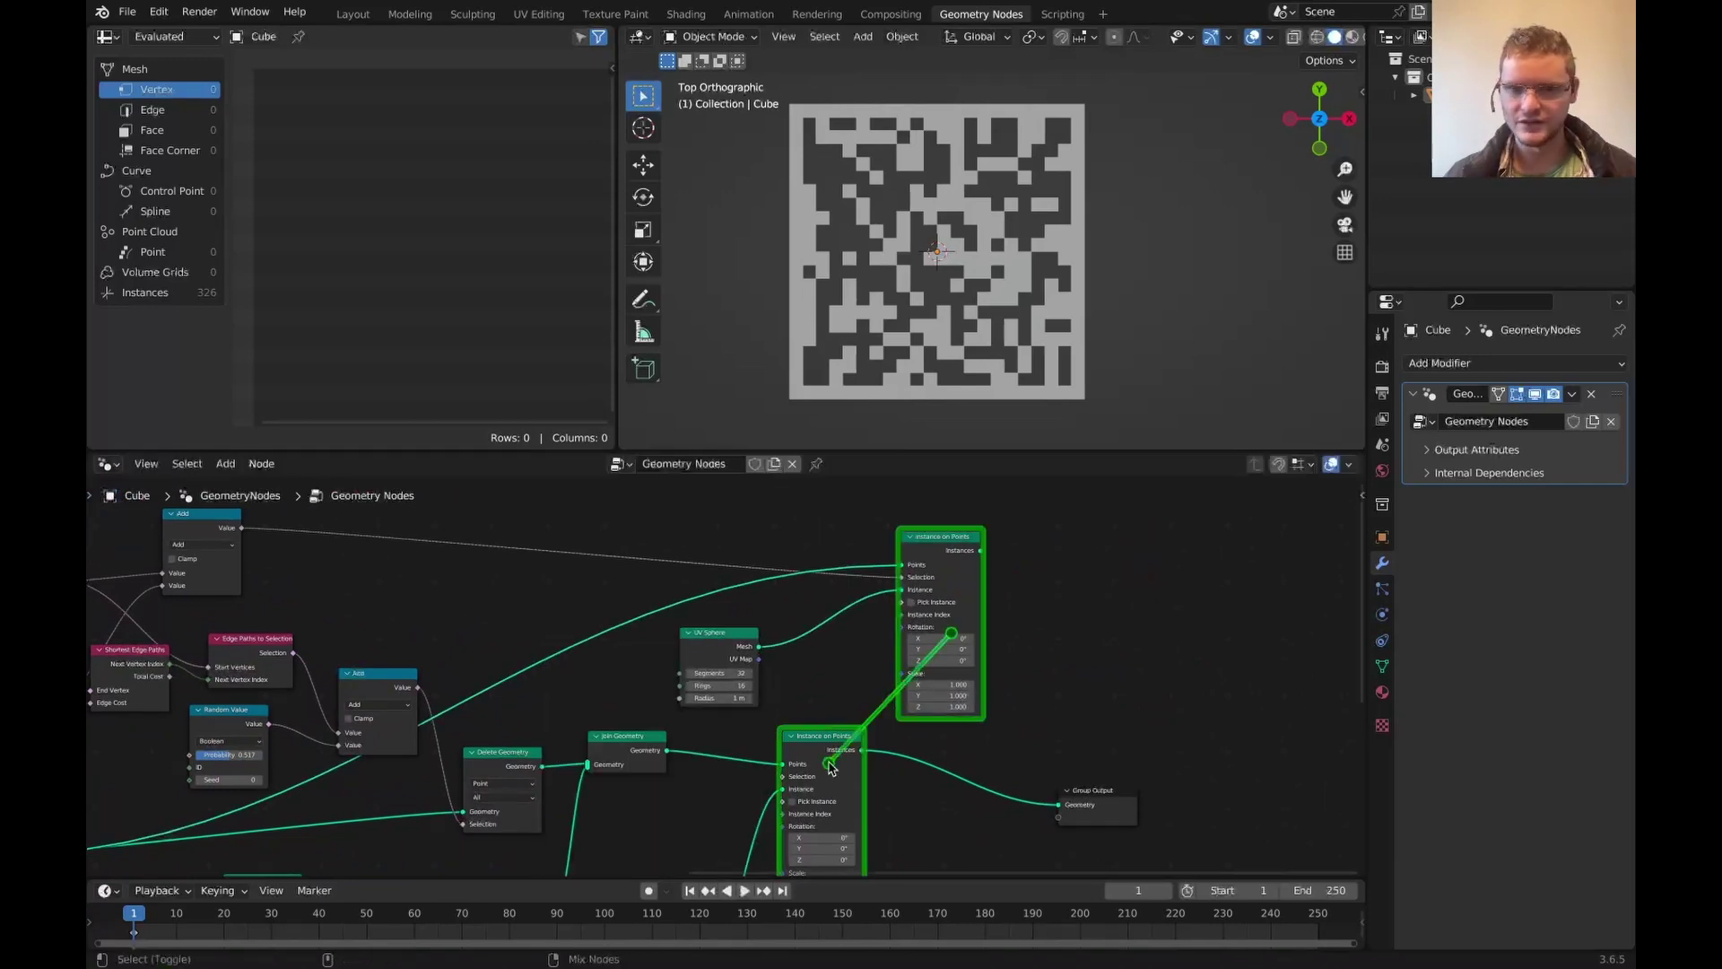
- Join the sphere instances with the maze instances and set the UV Sphere radius to 0.0167 m
scroll(724, 725, "up", 3)
double_click(724, 719)
type(".1")
key("Return")
left_click(722, 723)
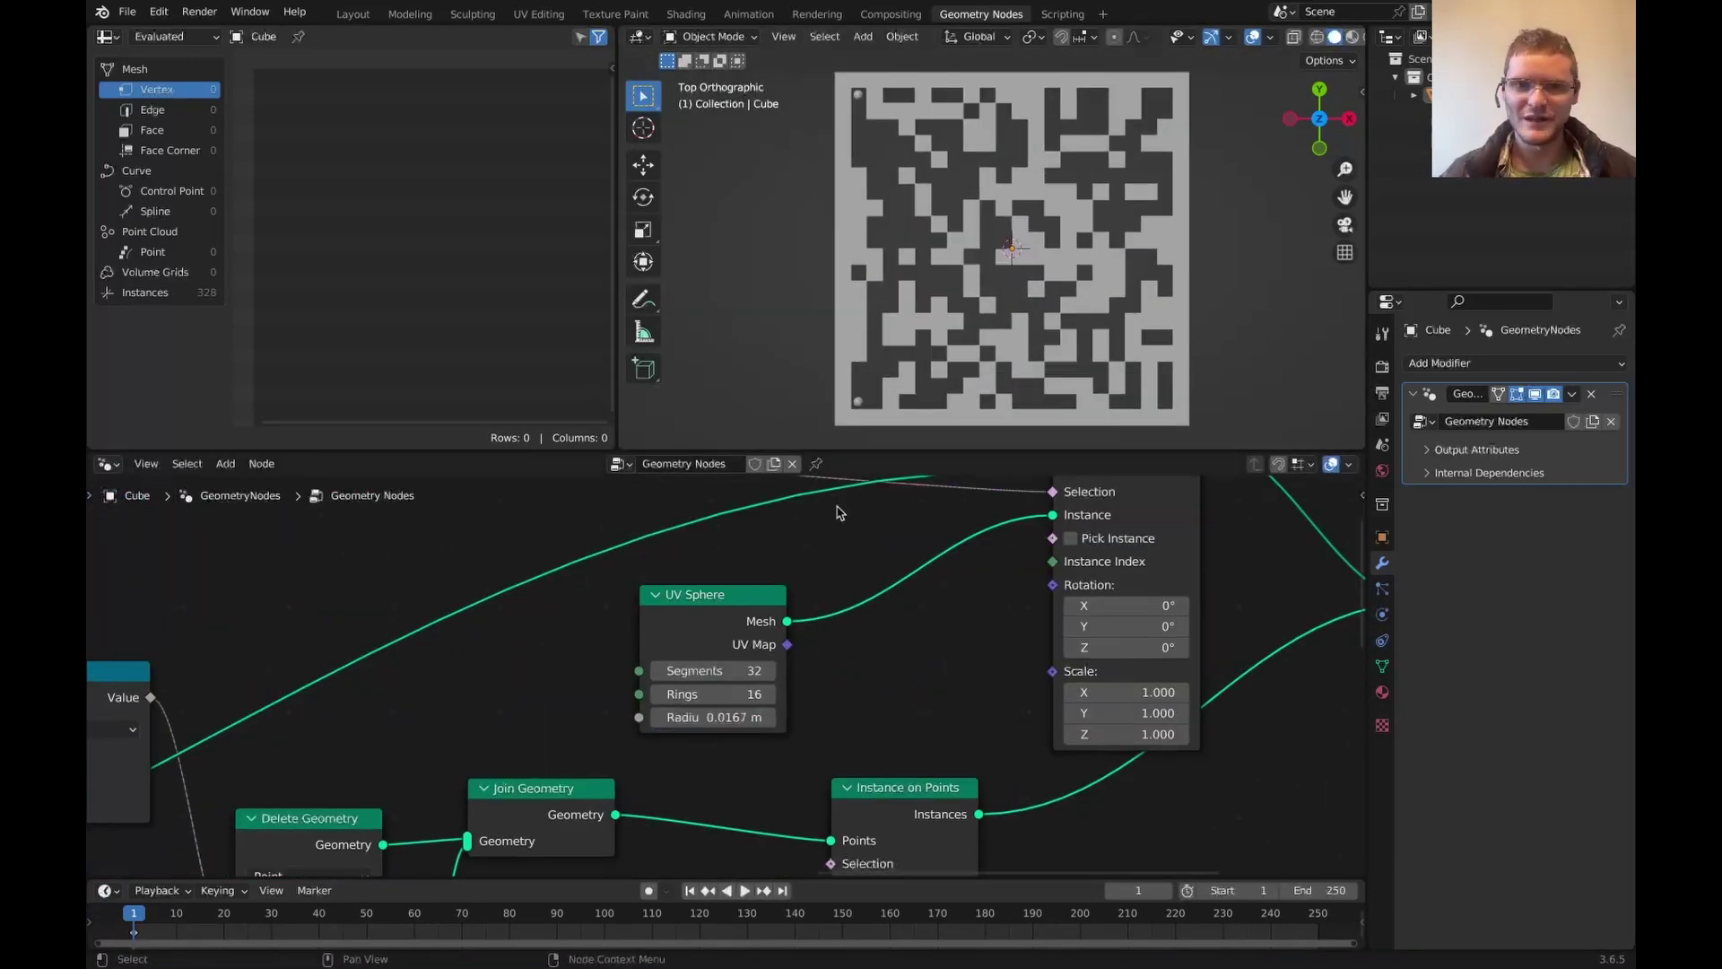
- Insert two consecutive Set Material nodes between the spheres' Instance on Points node and Join Geometry
scroll(839, 512, "down", 5)
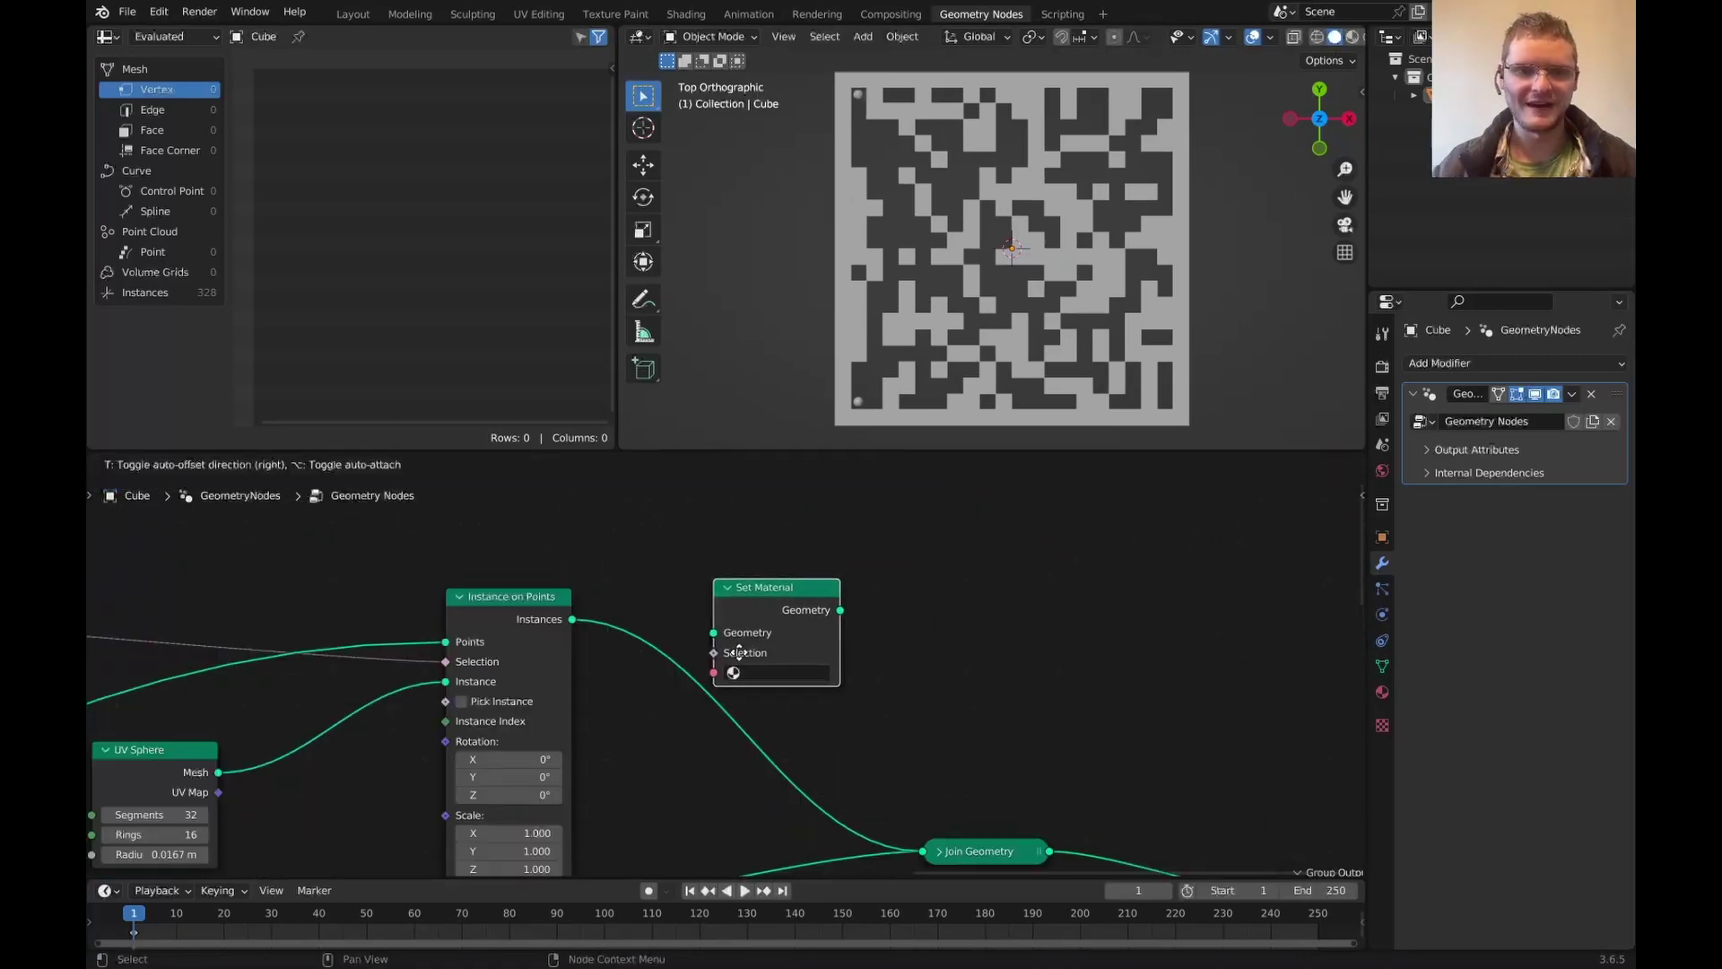
left_click(643, 675)
key("shift+d")
left_click(709, 692)
- In the Shading workspace, give the end material a green base color and the start material a red one
left_click(686, 13)
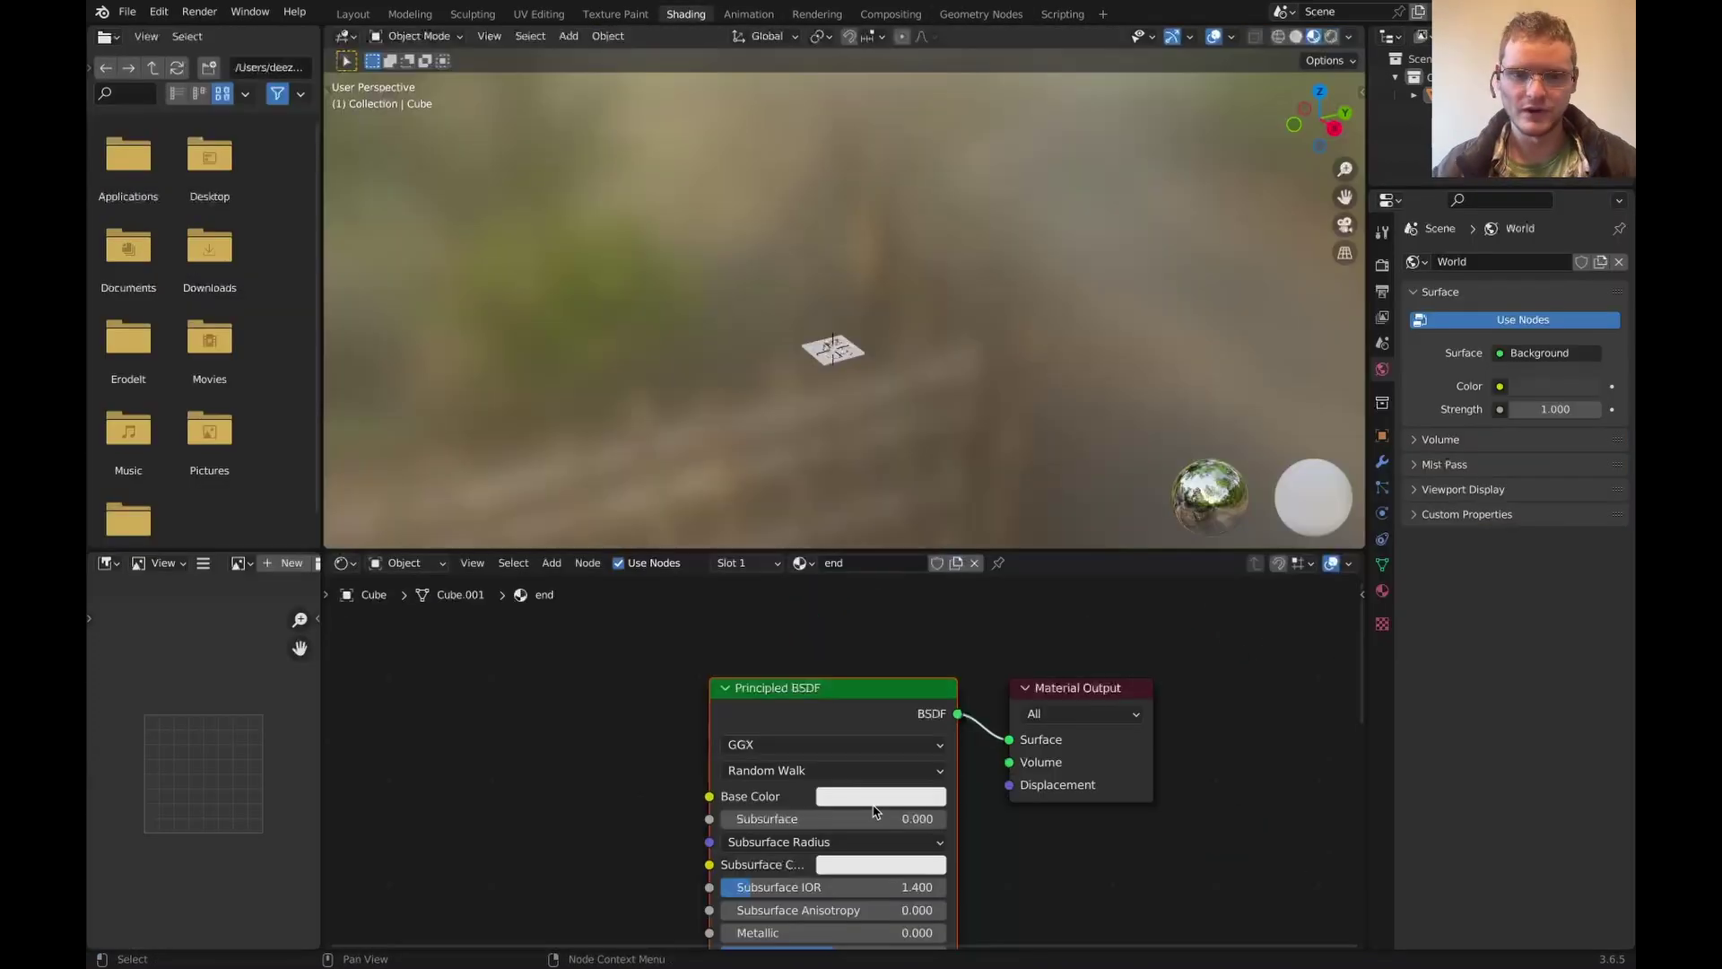
left_click(872, 802)
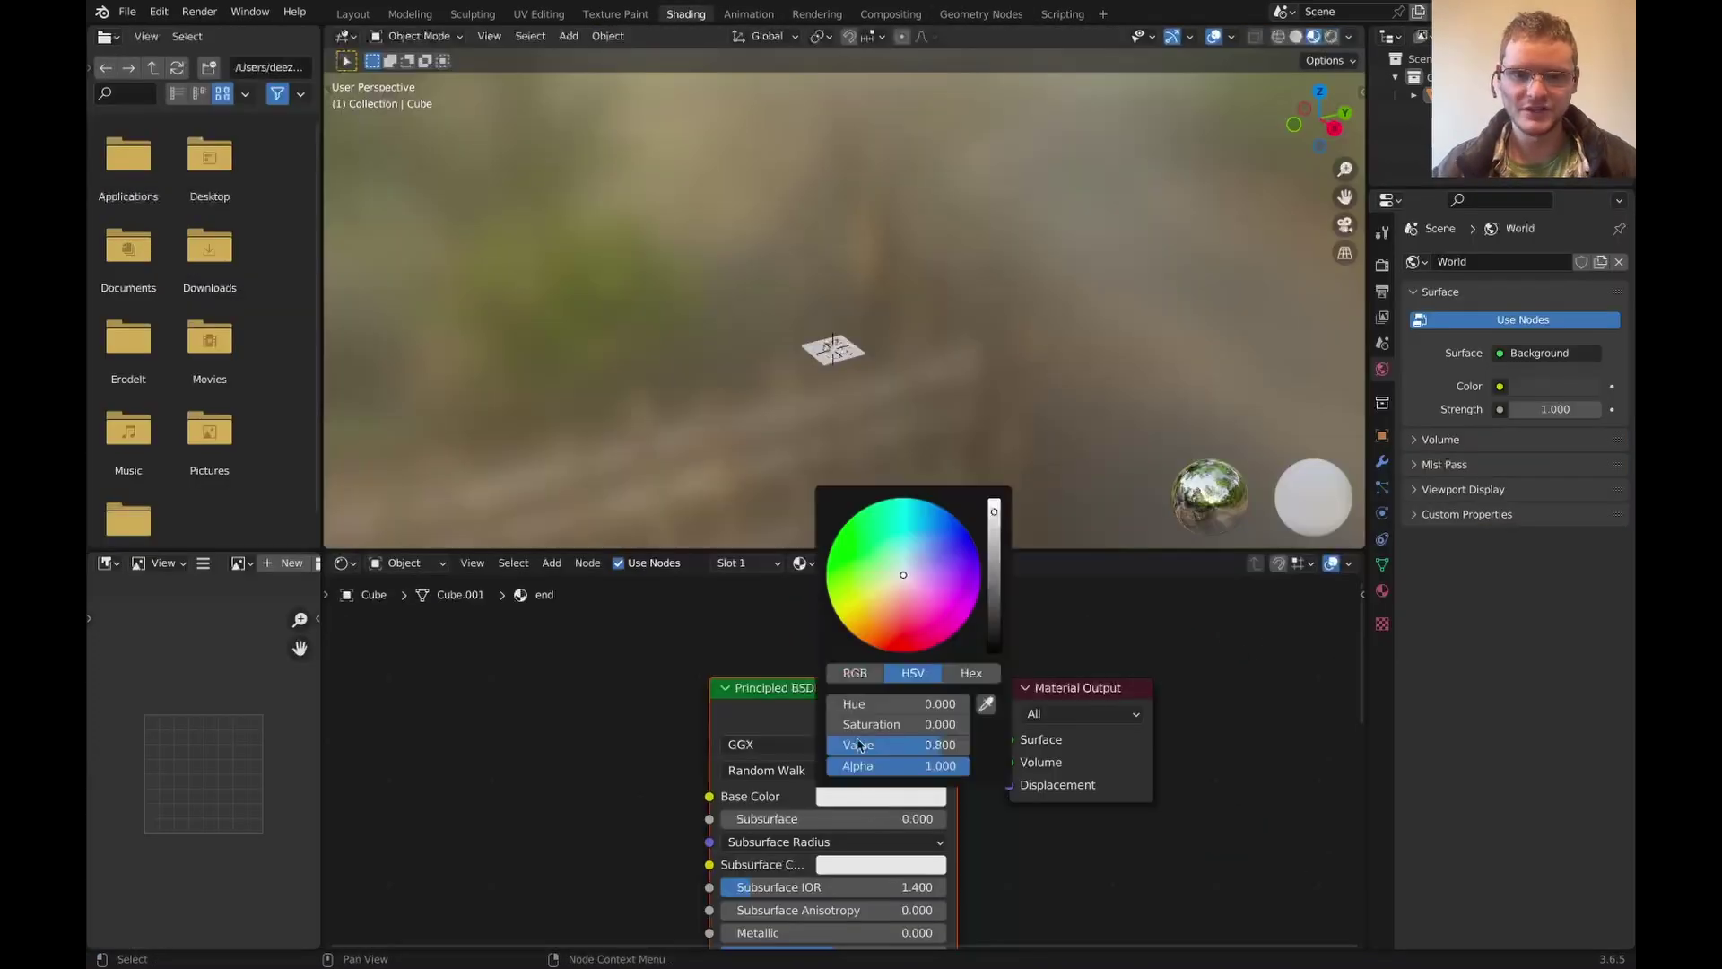
left_click_drag(856, 562, 769, 548)
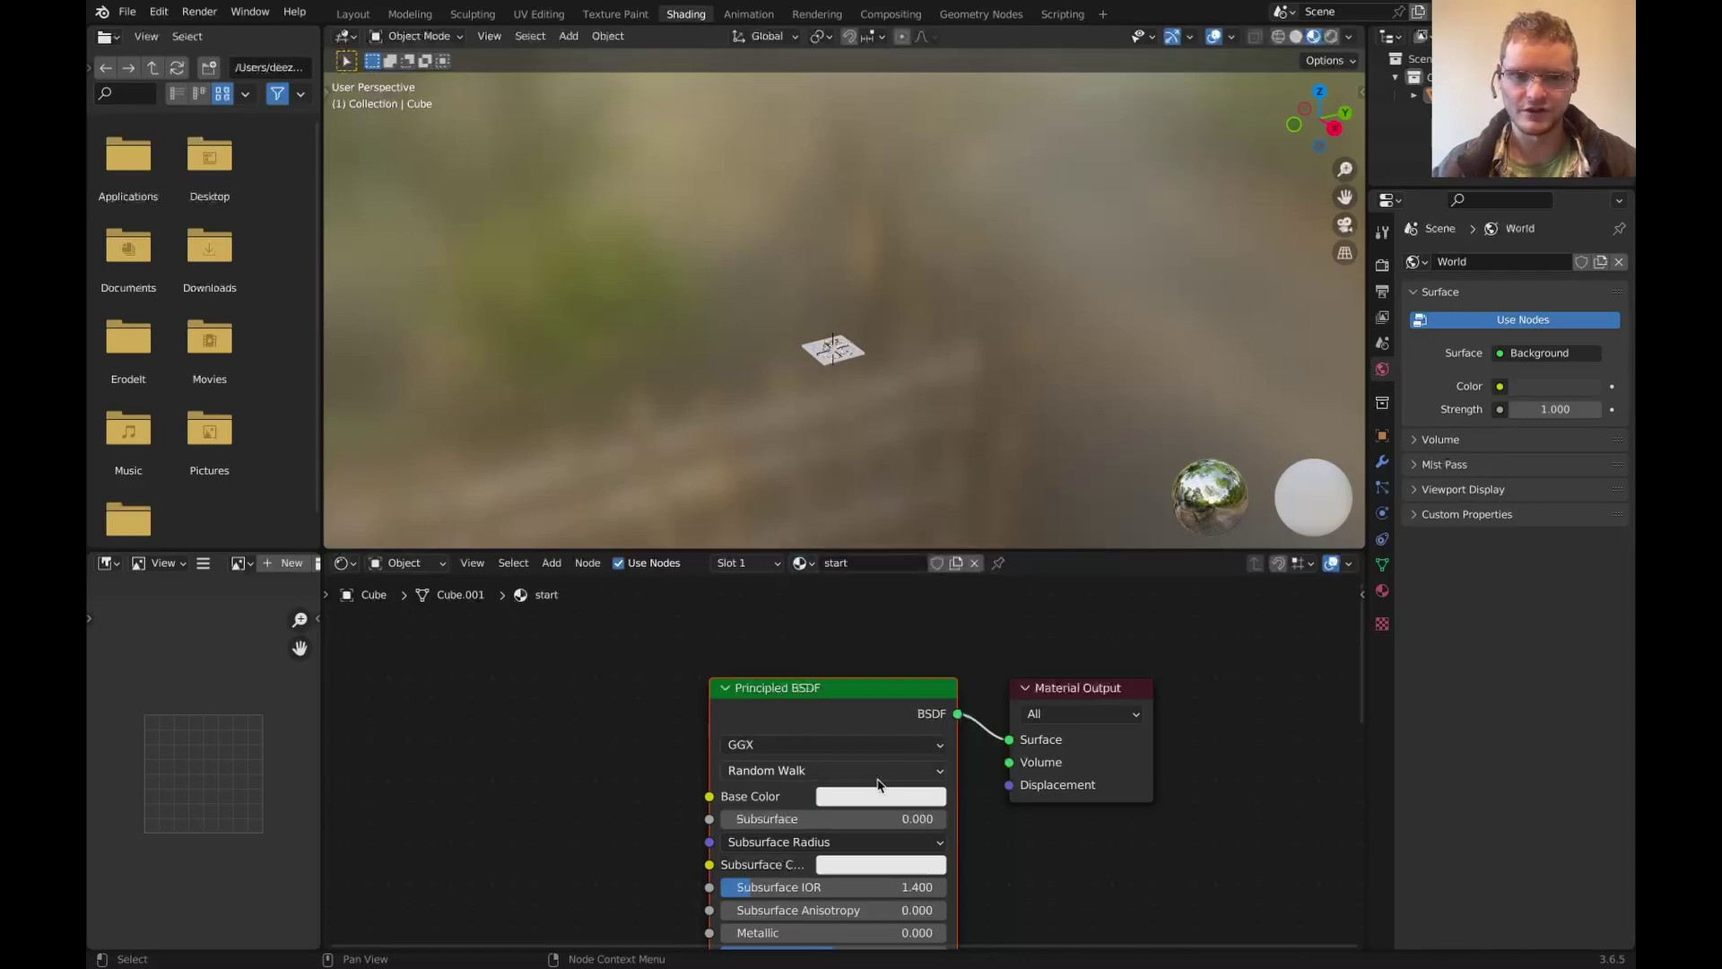
left_click(880, 796)
left_click_drag(894, 629, 904, 653)
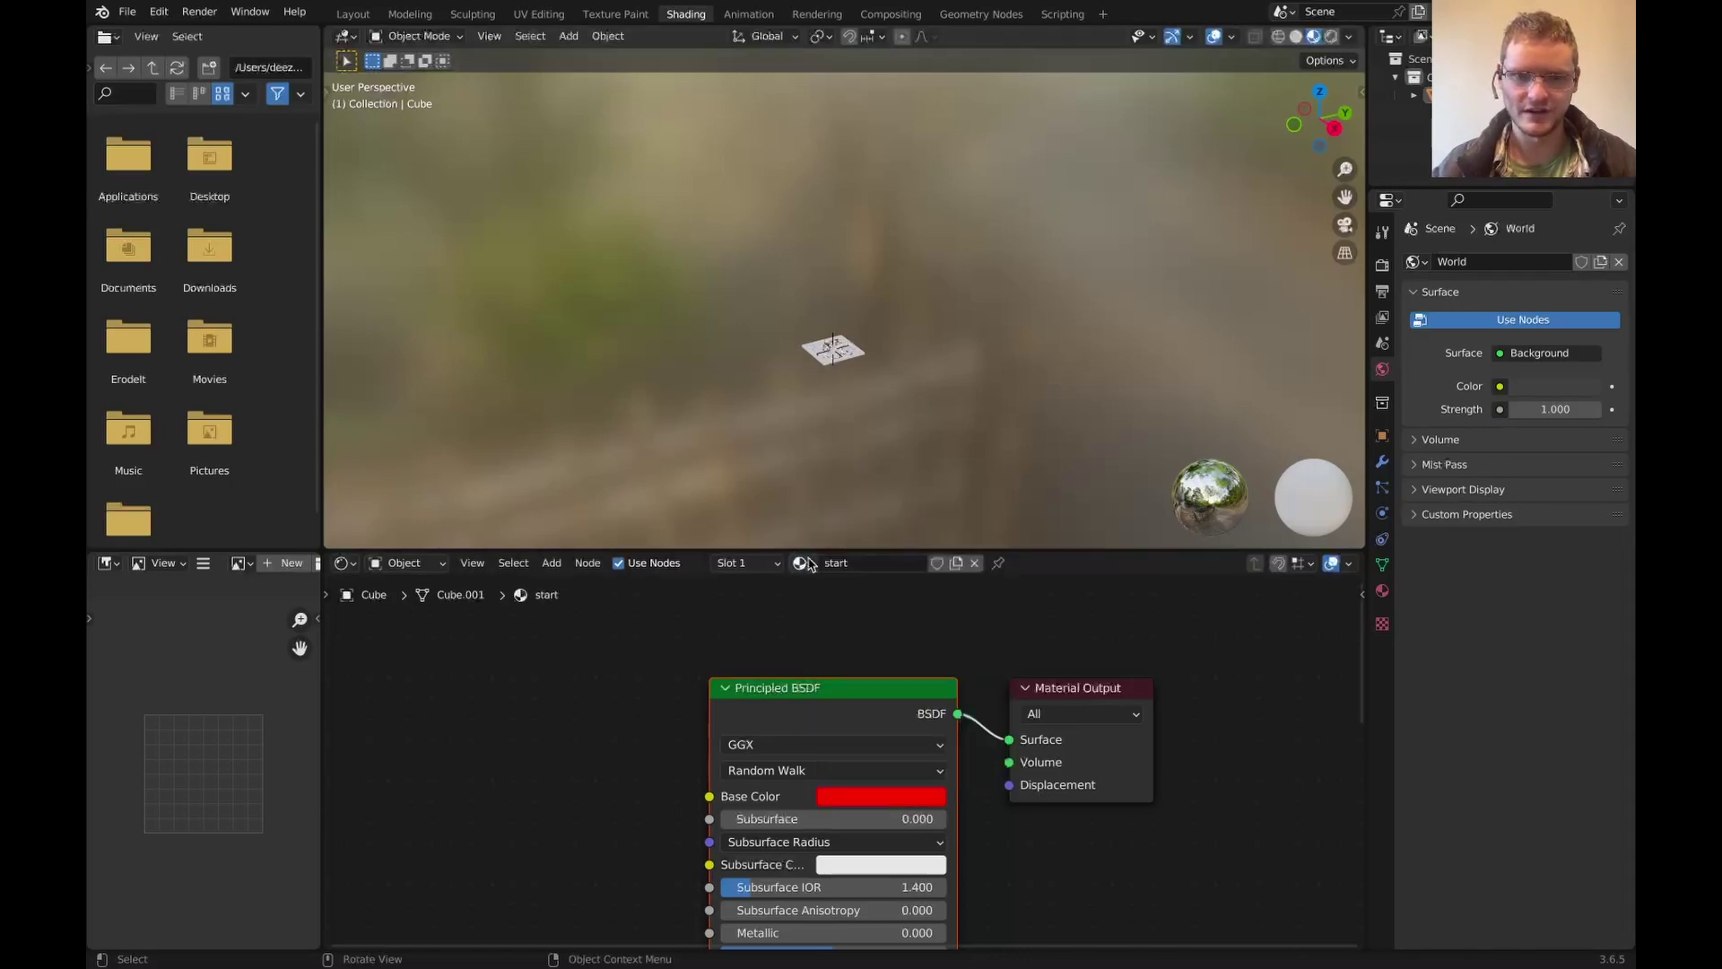
- Back in the Geometry Nodes workspace, assign start to the first Set Material node and end to the second
scroll(797, 563, "down", 1, "ctrl")
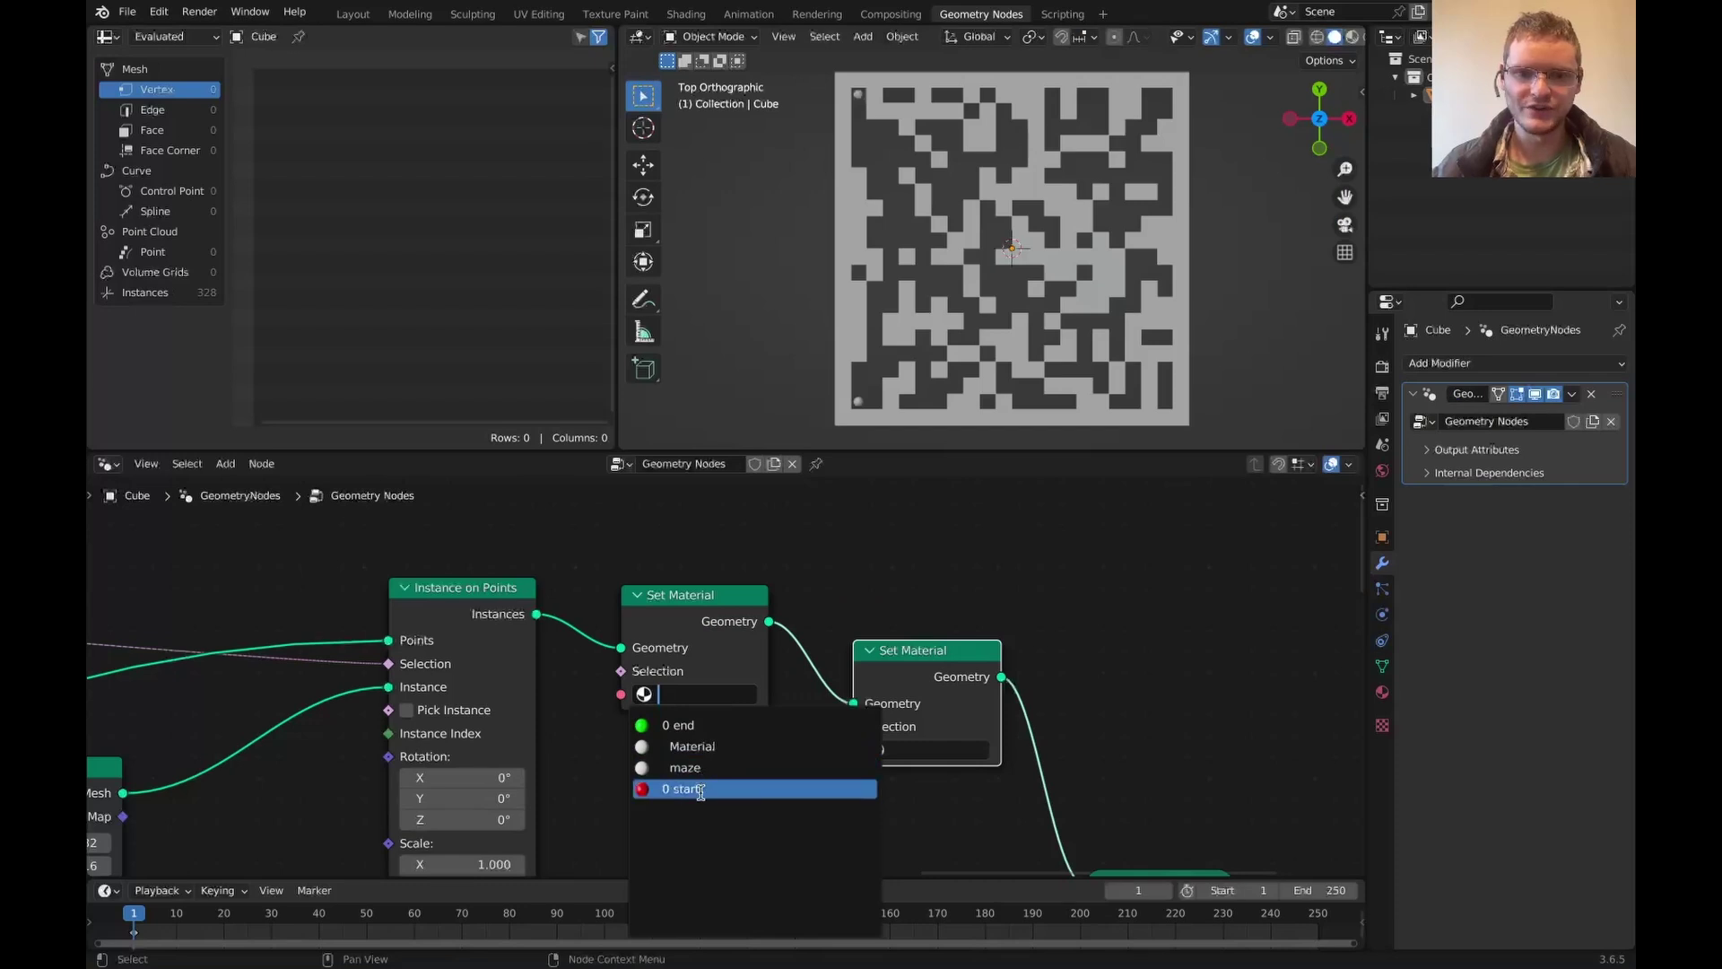
left_click(700, 790)
left_click(917, 758)
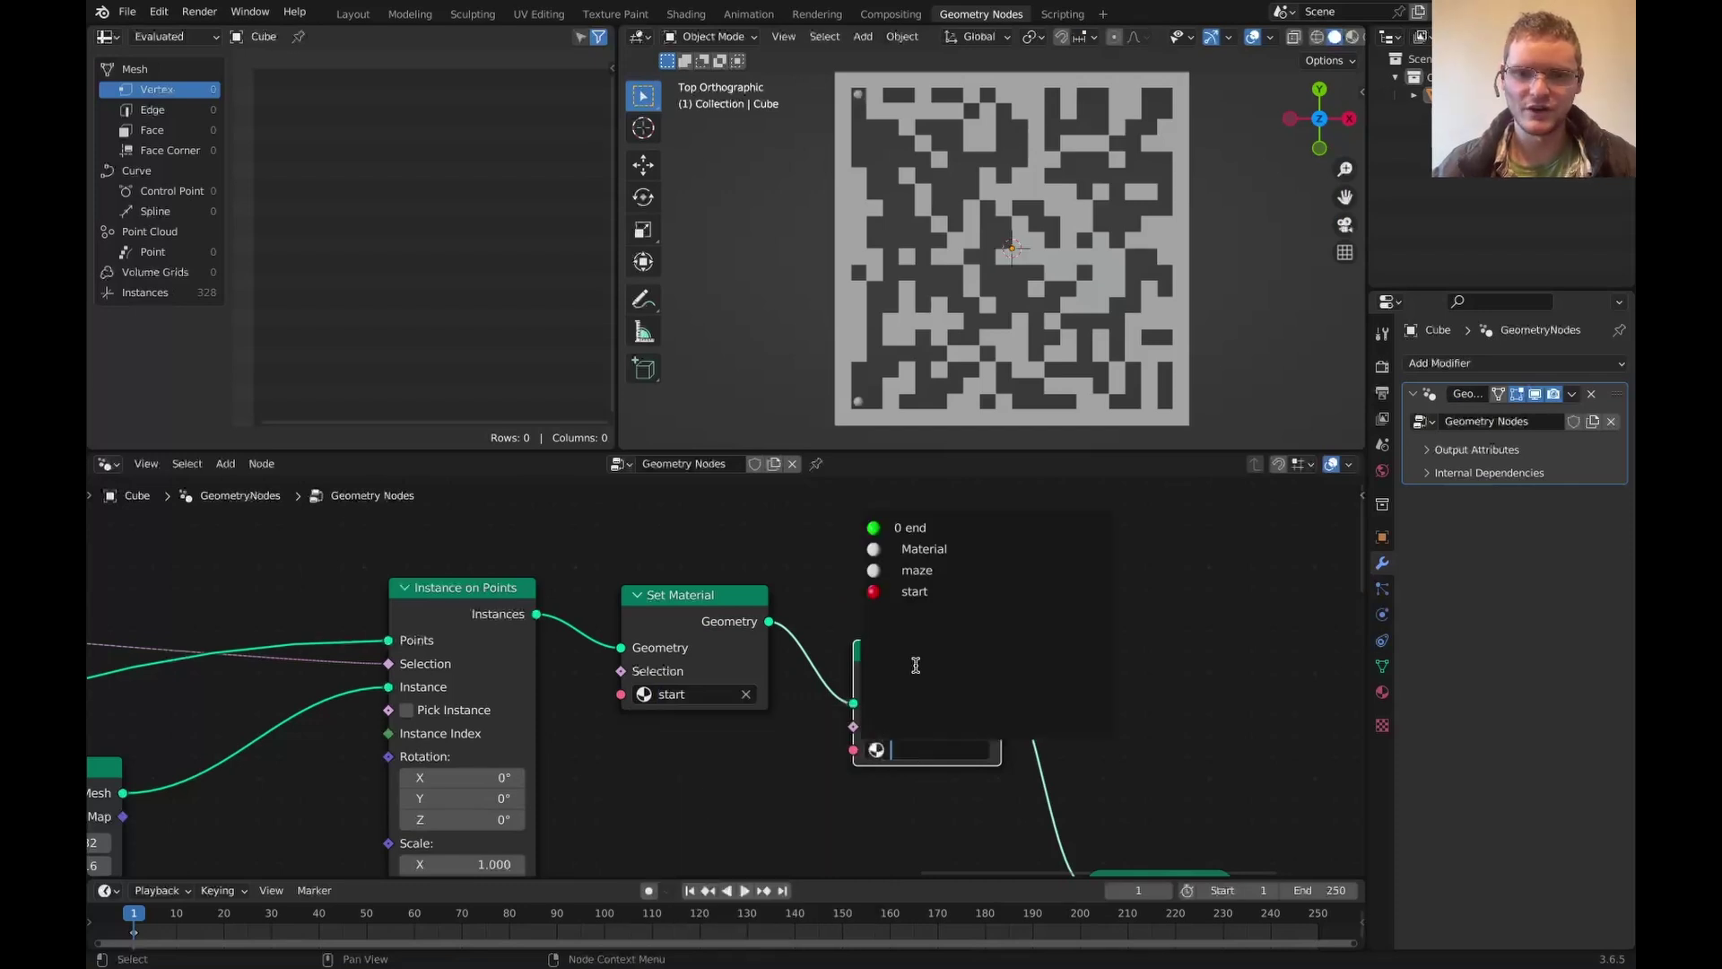
left_click(908, 529)
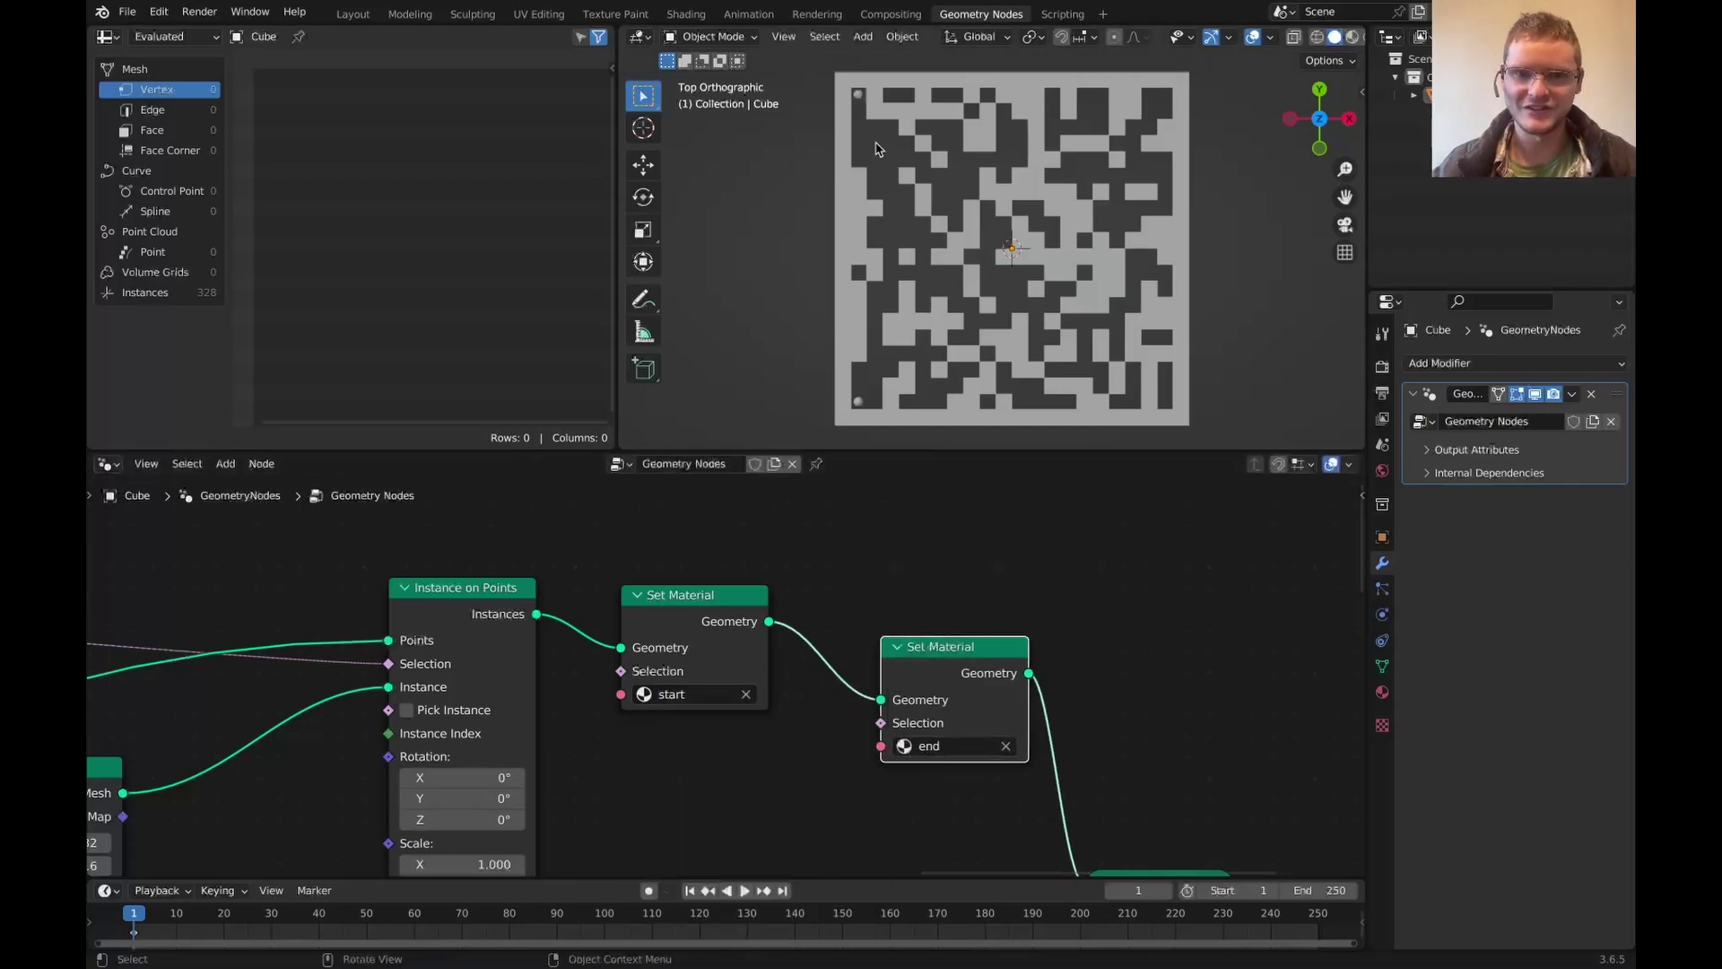
- Insert a Store Named Attribute node on the Grid geometry feeding the spheres' Instance on Points node
middle_click_drag(820, 598, 973, 589)
middle_click_drag(973, 590, 1048, 590)
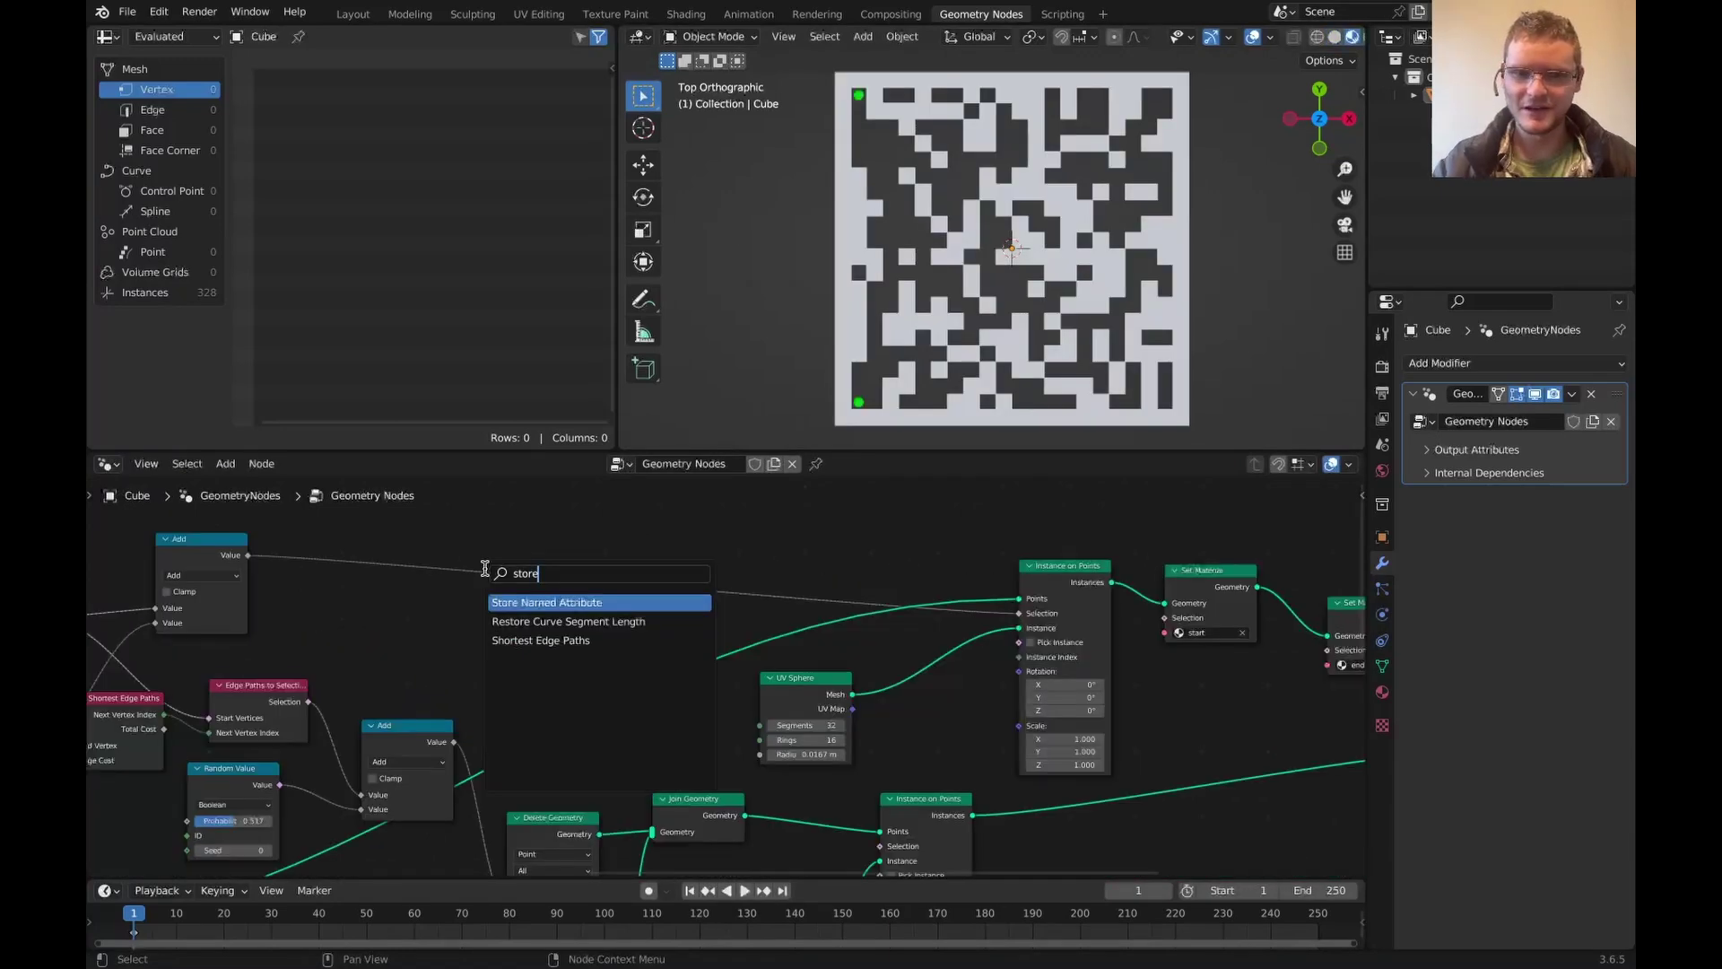
key("Return")
left_click(590, 643)
left_click_drag(589, 637, 572, 626)
middle_click_drag(536, 629, 808, 609)
scroll(698, 602, "up", 2)
- Use the end point's Equal result as the Store Named Attribute selection and store the value 1 under the name end
left_click_drag(217, 574, 837, 675)
scroll(718, 674, "up", 2)
left_click(926, 693)
type("end")
key("Tab")
key("Return")
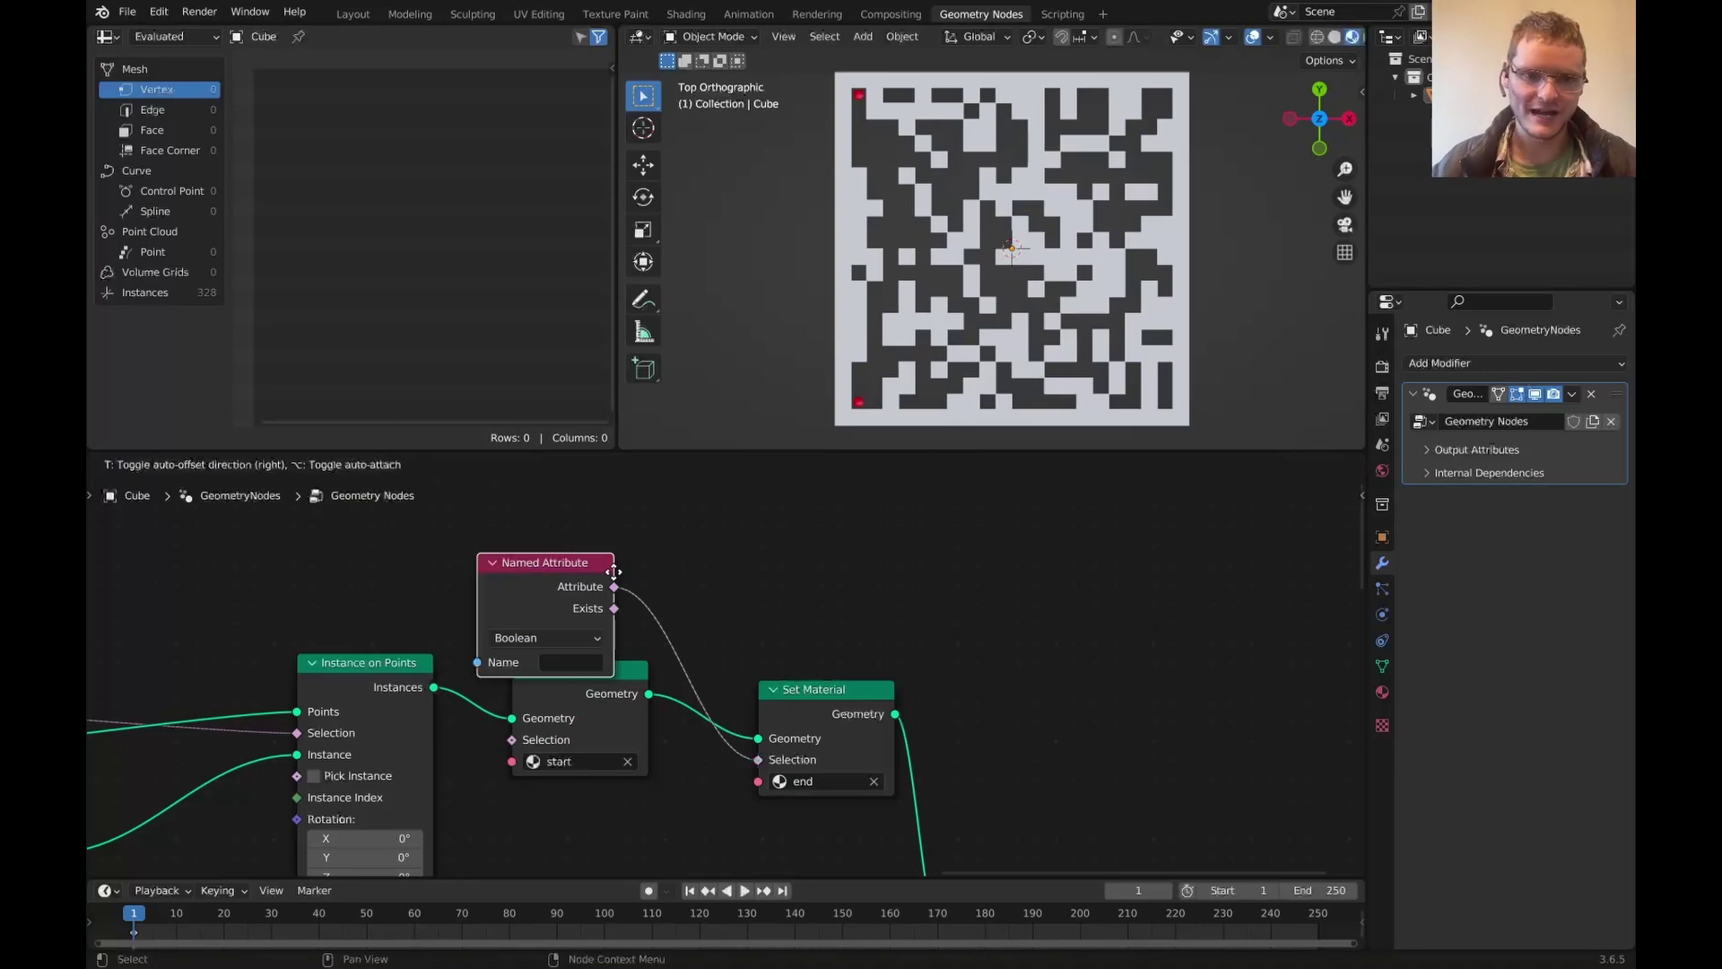
- Drive the end Set Material's selection with a float Named Attribute node reading end, and reposition the Store Named Attribute node
left_click_drag(614, 571, 614, 547)
left_click(571, 637)
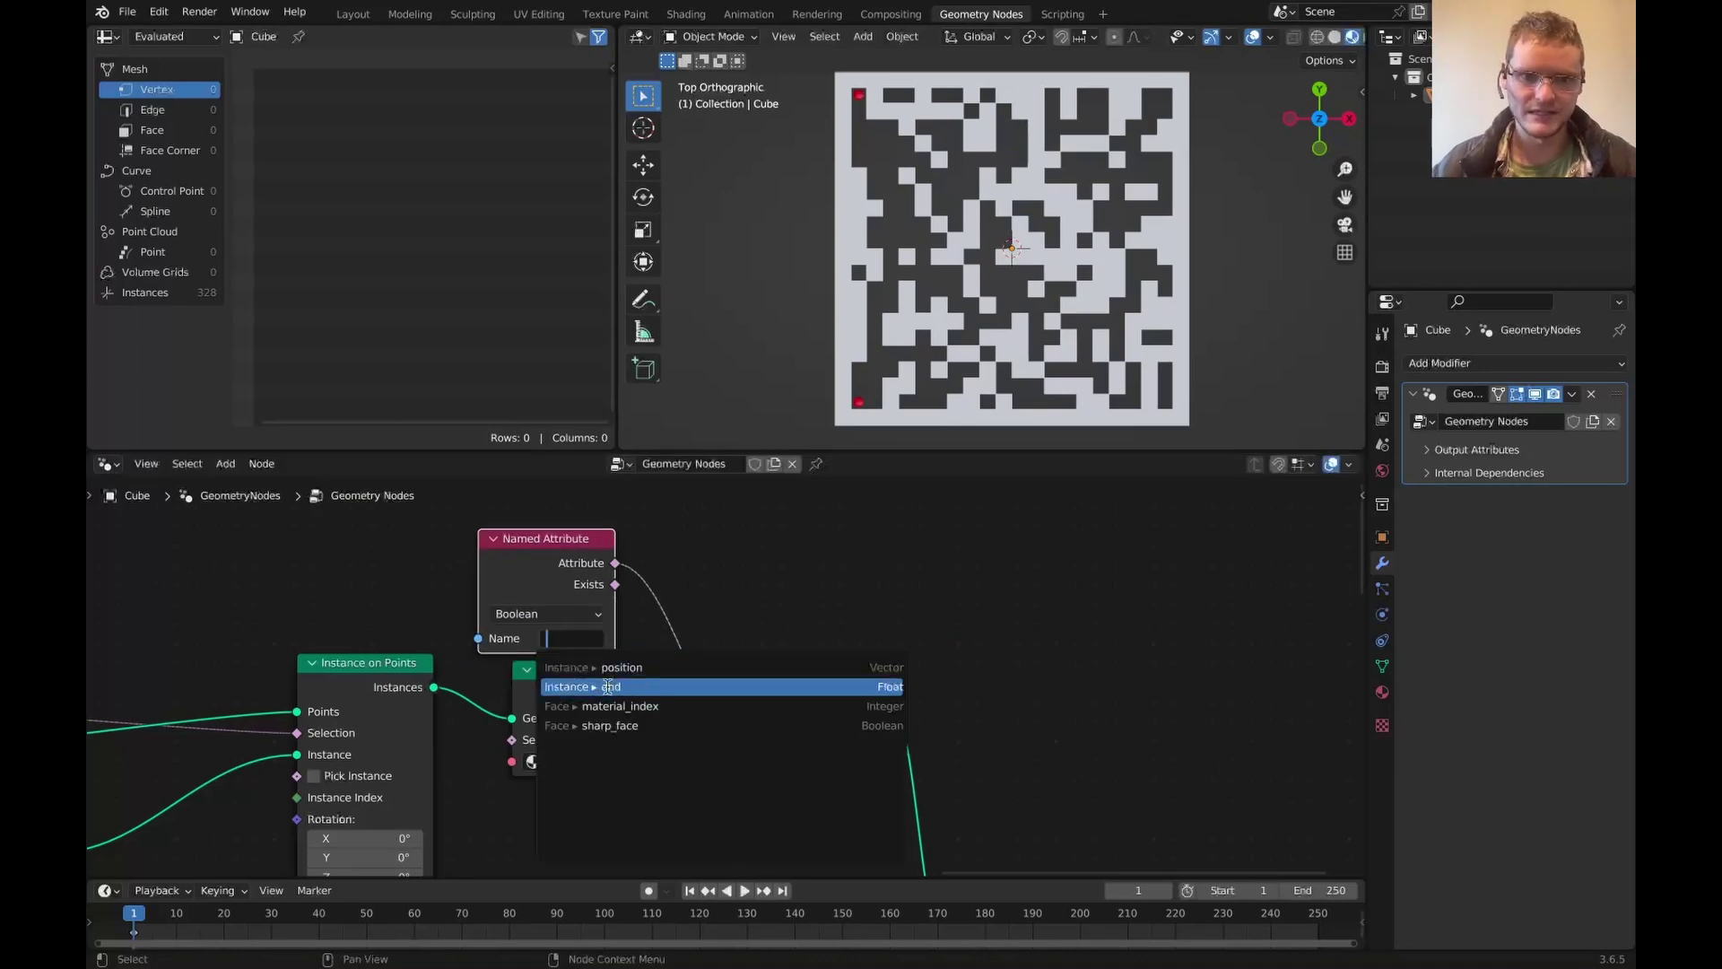
left_click(610, 696)
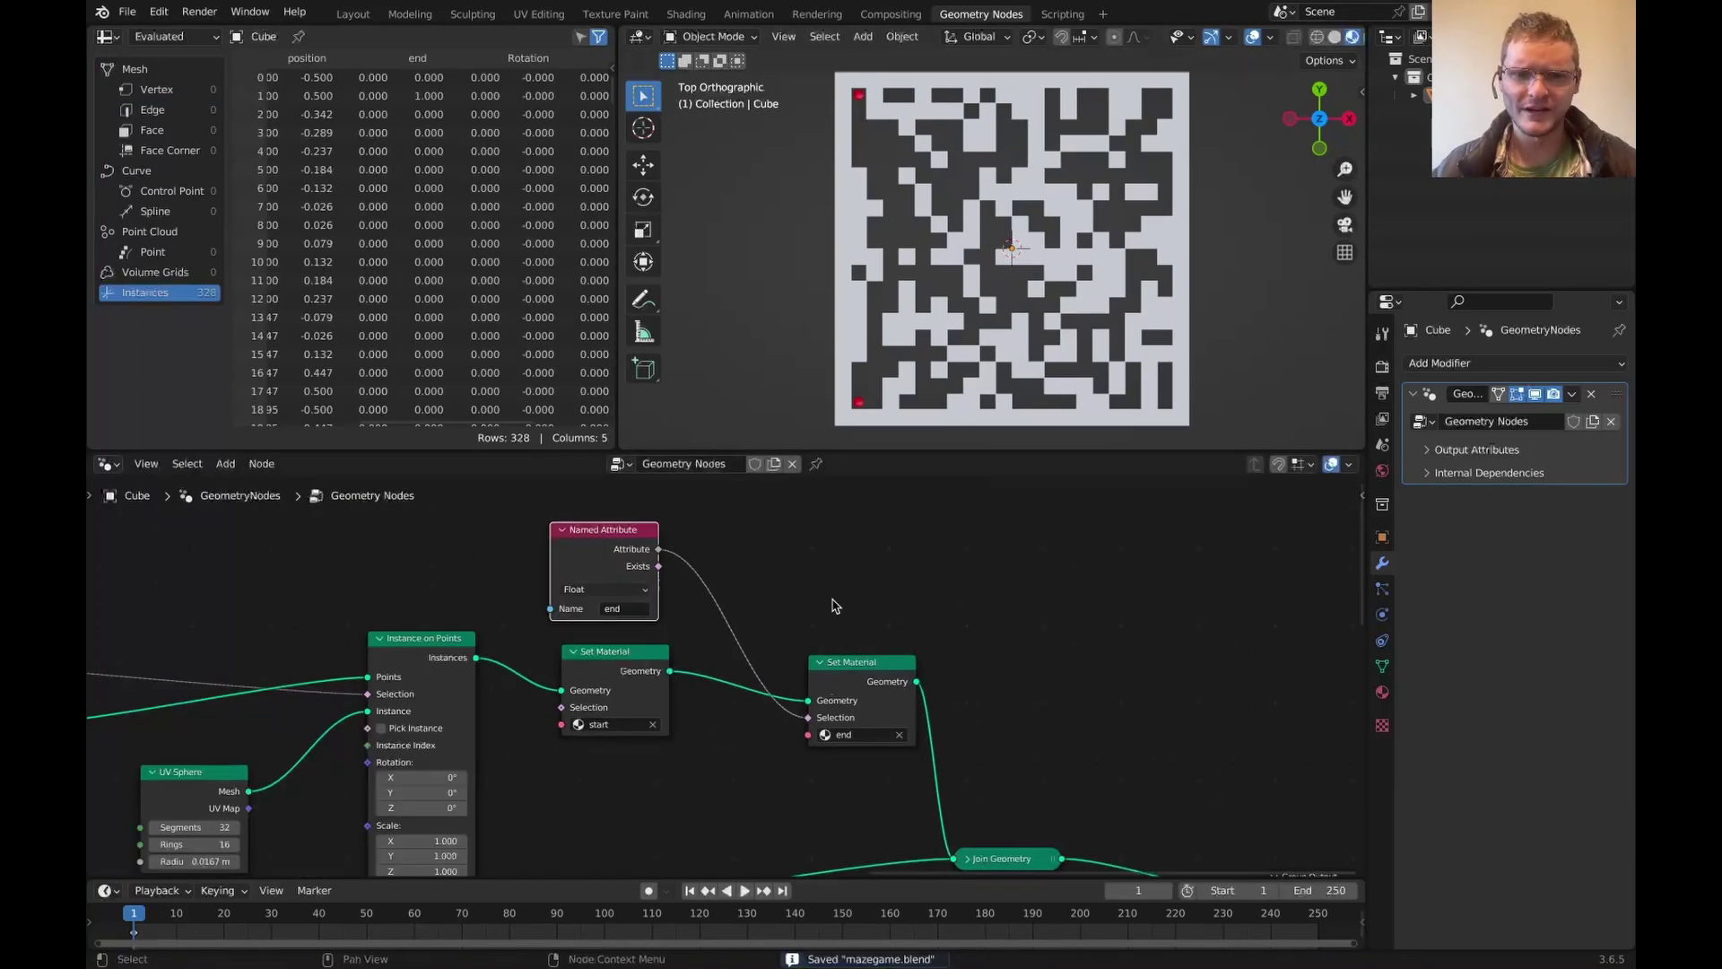
scroll(832, 614, "up", 2)
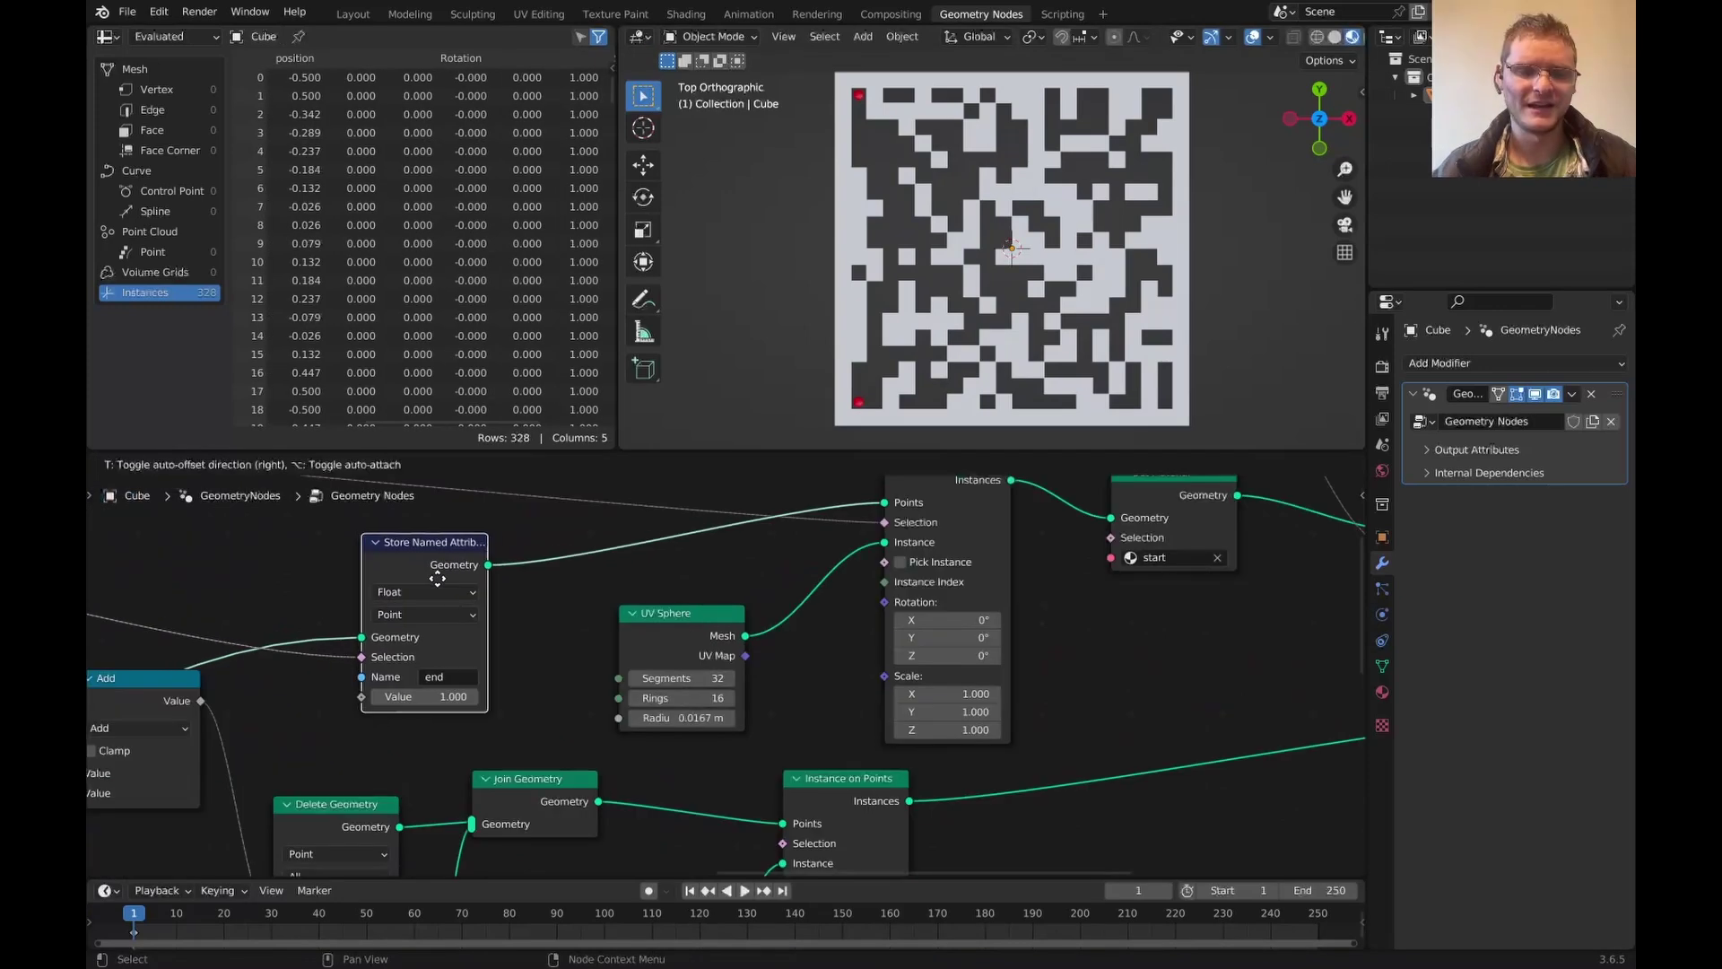
left_click_drag(437, 578, 462, 550)
- Insert a Realize Instances node between the spheres' Instance on Points node and the start Set Material node
scroll(577, 561, "down", 3)
middle_click_drag(794, 535, 345, 631)
scroll(515, 604, "up", 3)
key("shift+a")
left_click(492, 577)
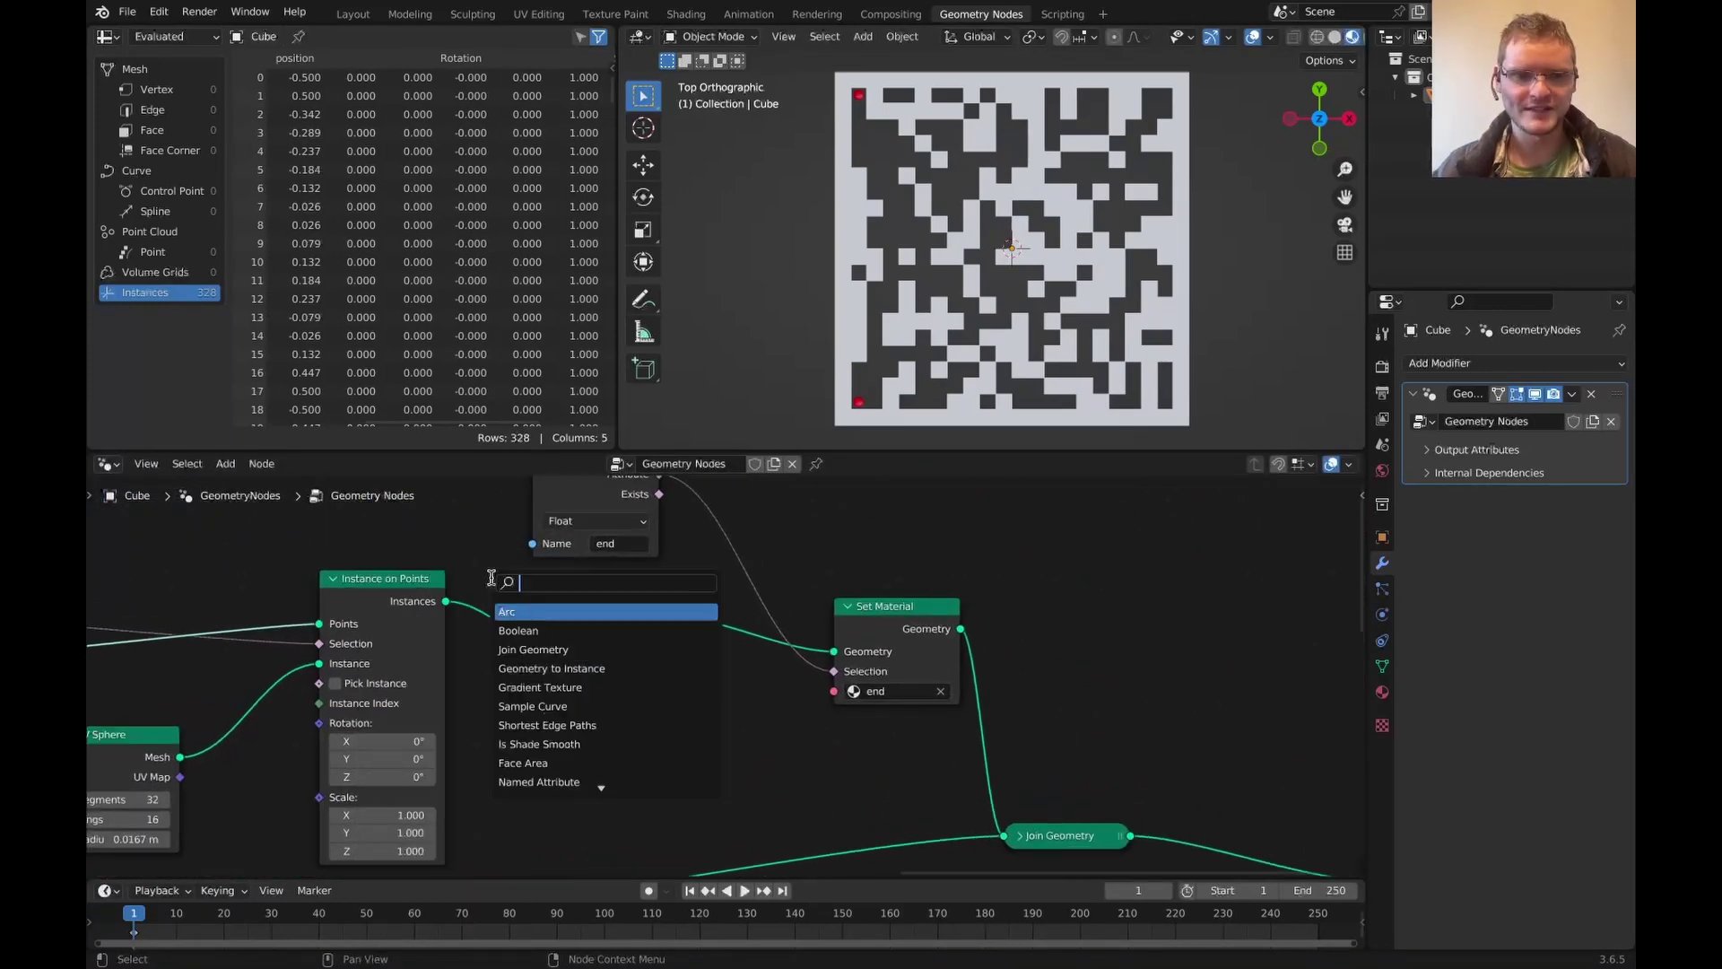
type("real")
key("Return")
left_click(580, 614)
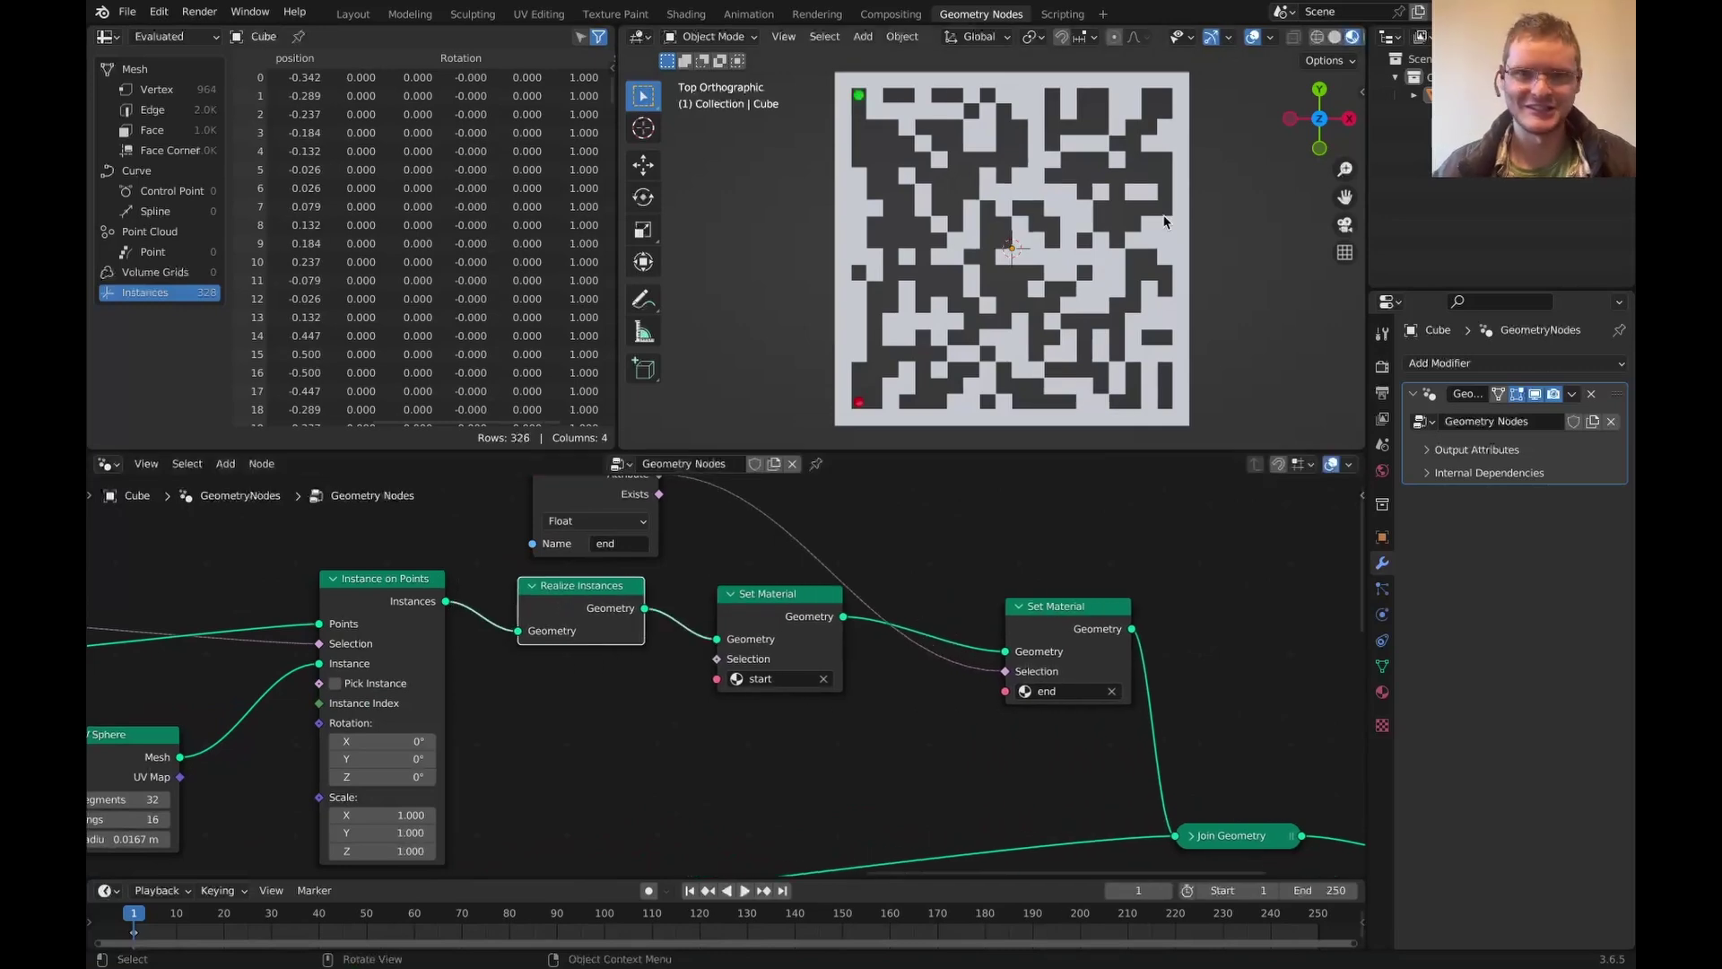
- Vary the Value node that drives the random IDs to test the colored start and end markers
key("Home")
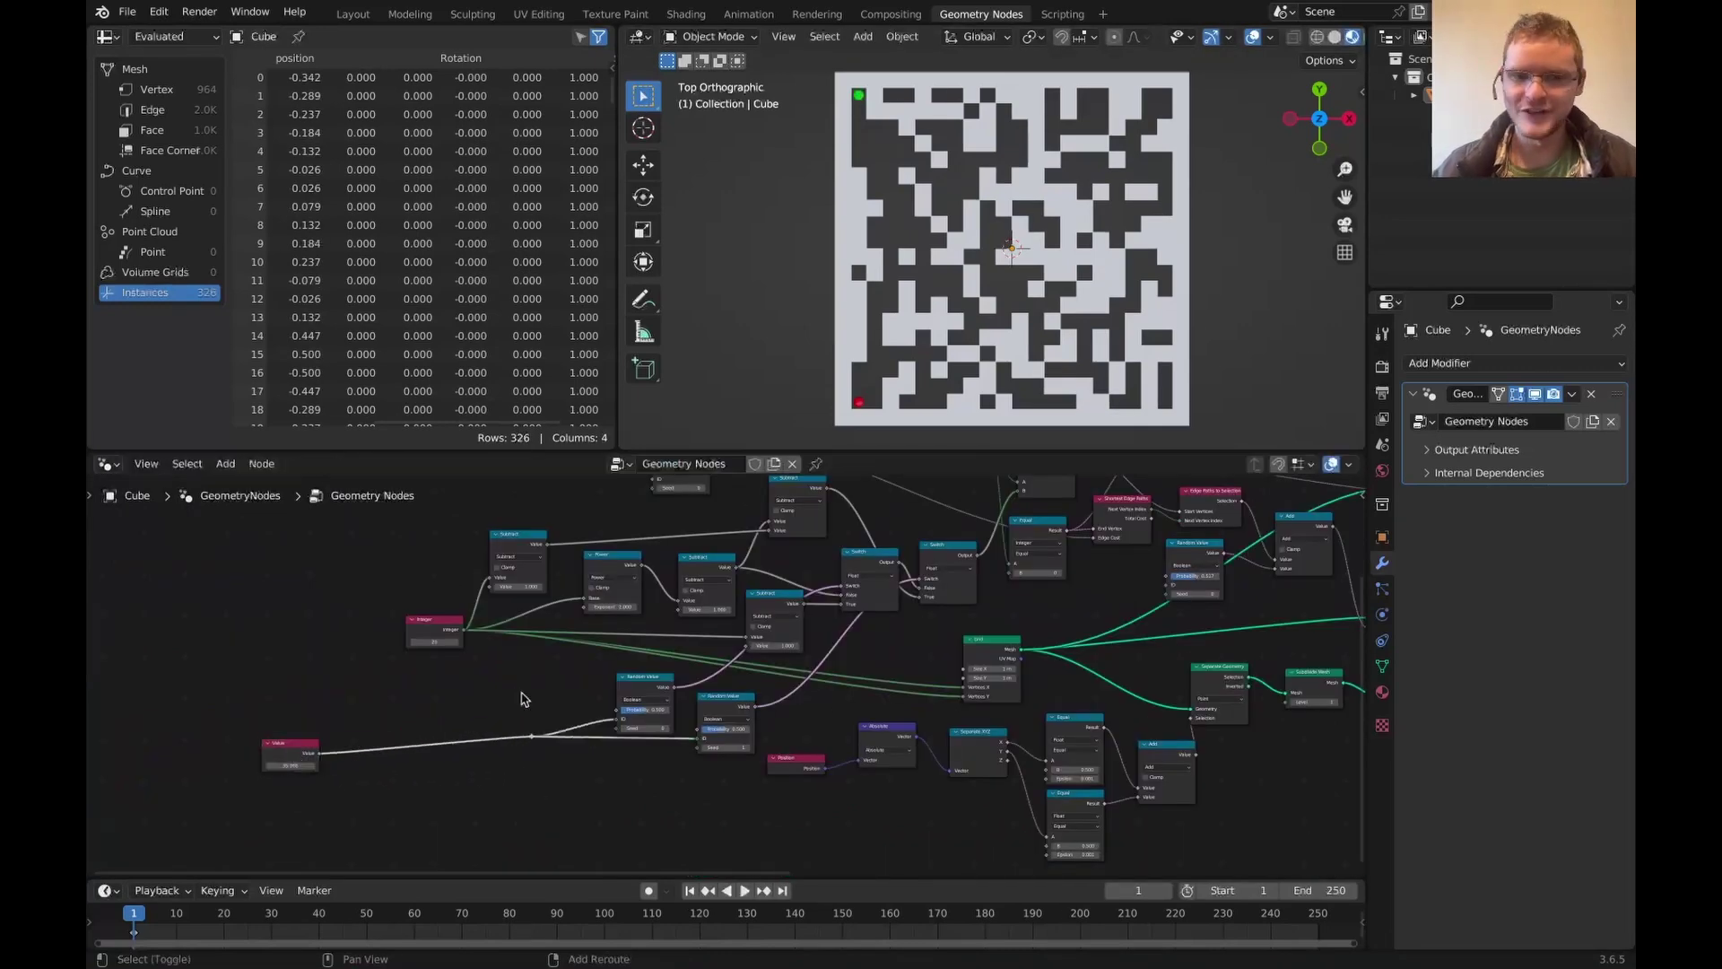
middle_click_drag(1113, 575, 882, 589)
scroll(902, 587, "up", 1)
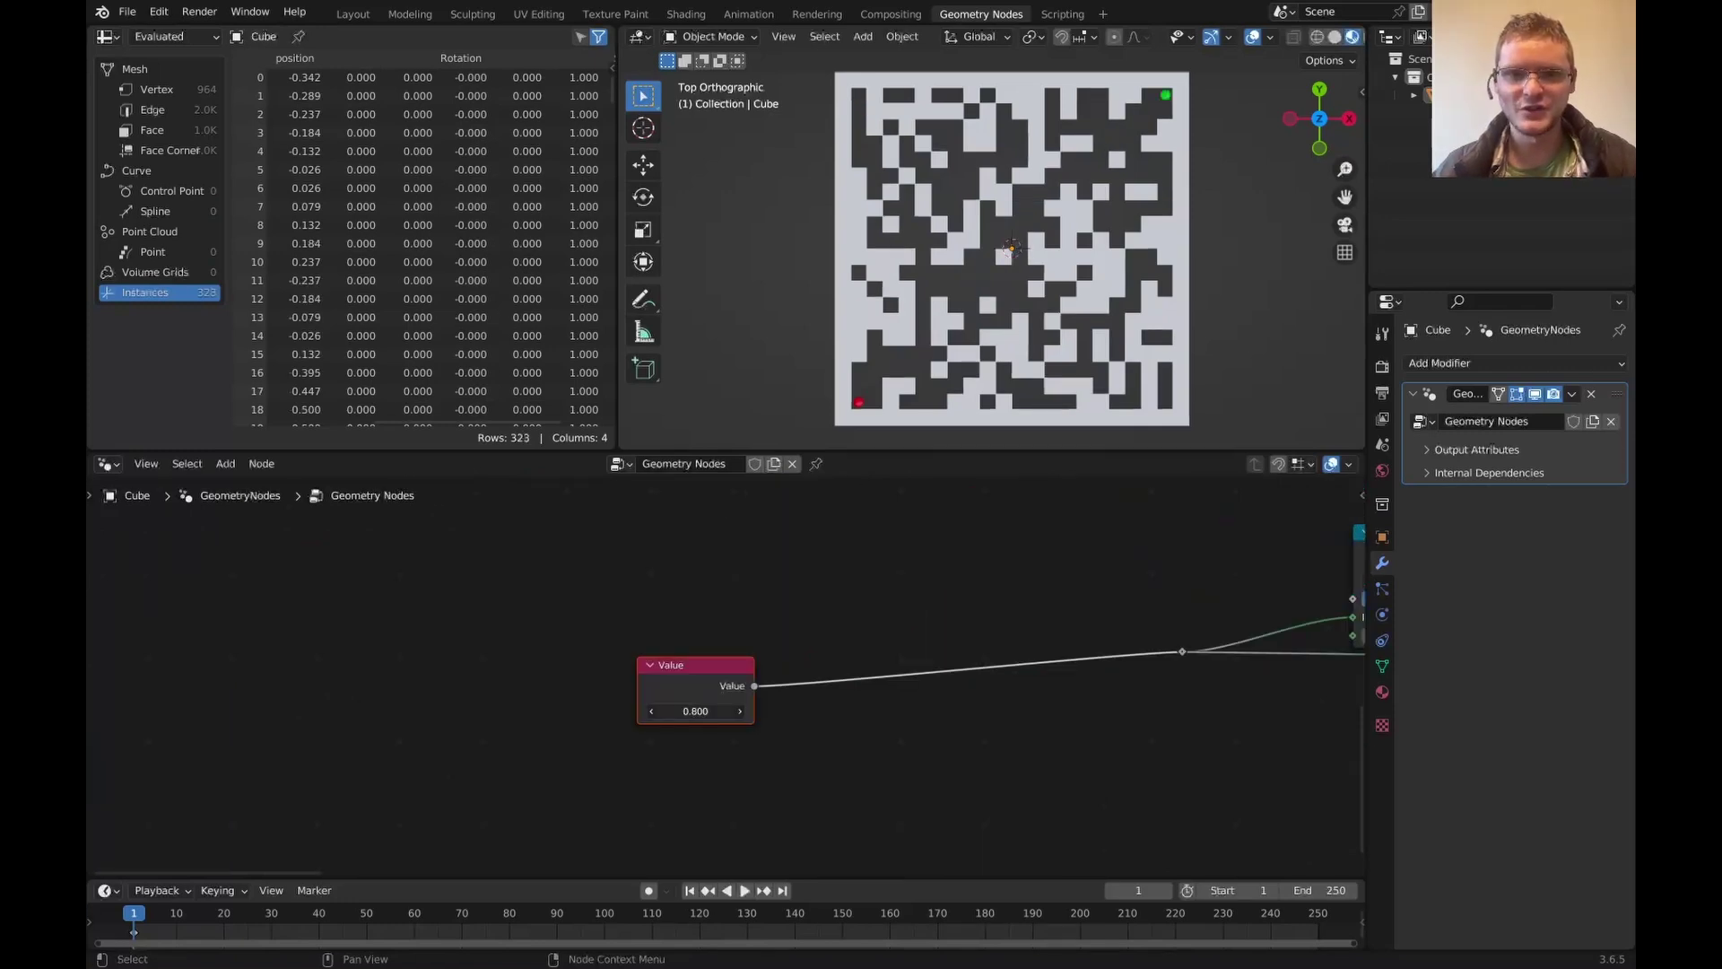
left_click_drag(711, 708, 825, 709)
- Add a second Value node controlling the inner walls' random probability and vary it to test the wall density
type("a")
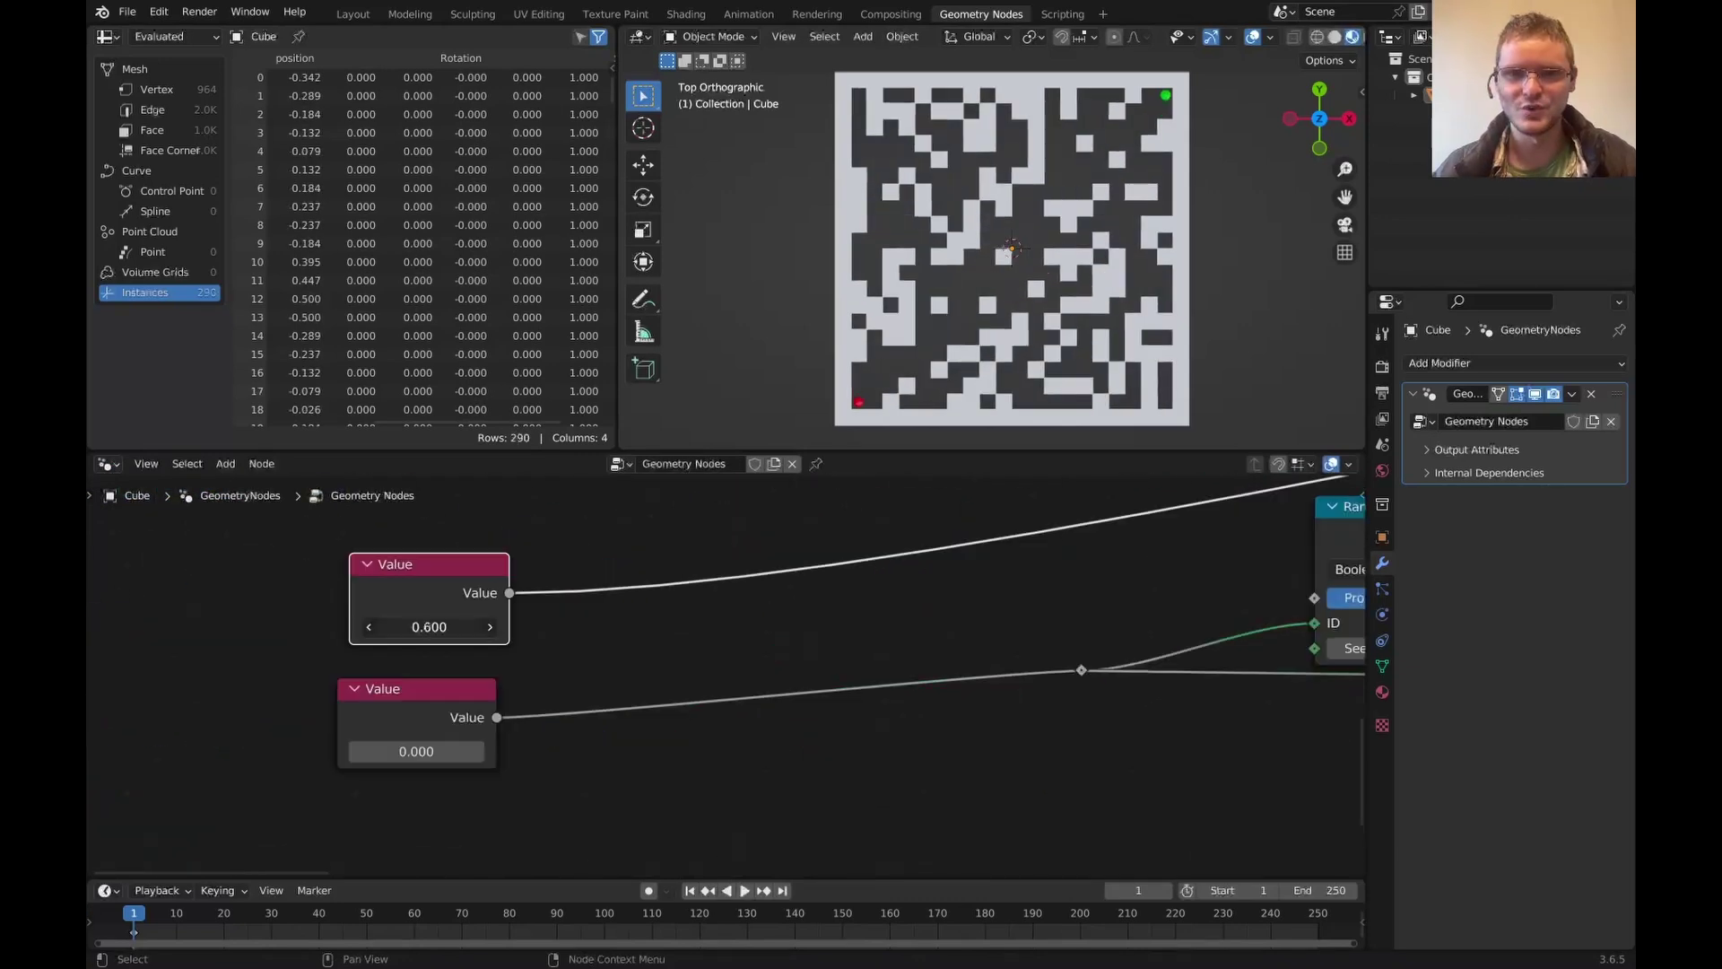
left_click_drag(428, 627, 411, 627)
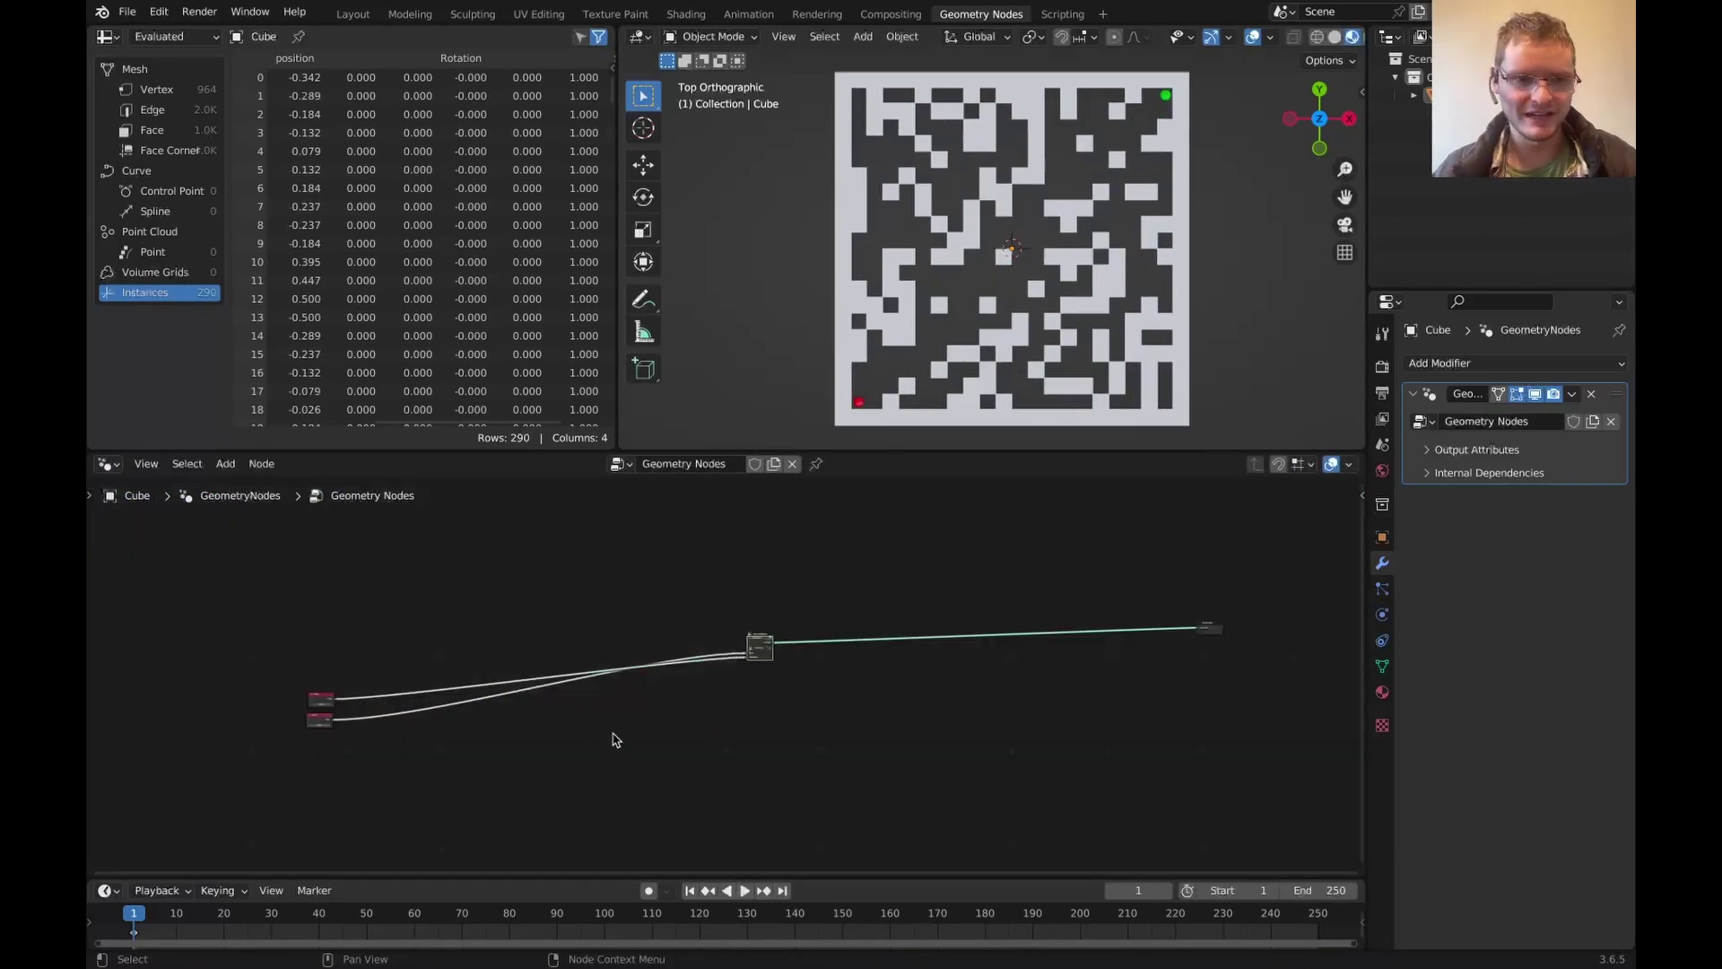
- Limit the Difficulty group input's maximum to 0.5 and set the Maze group node's Difficulty to 0.5
left_click_drag(569, 749, 529, 648)
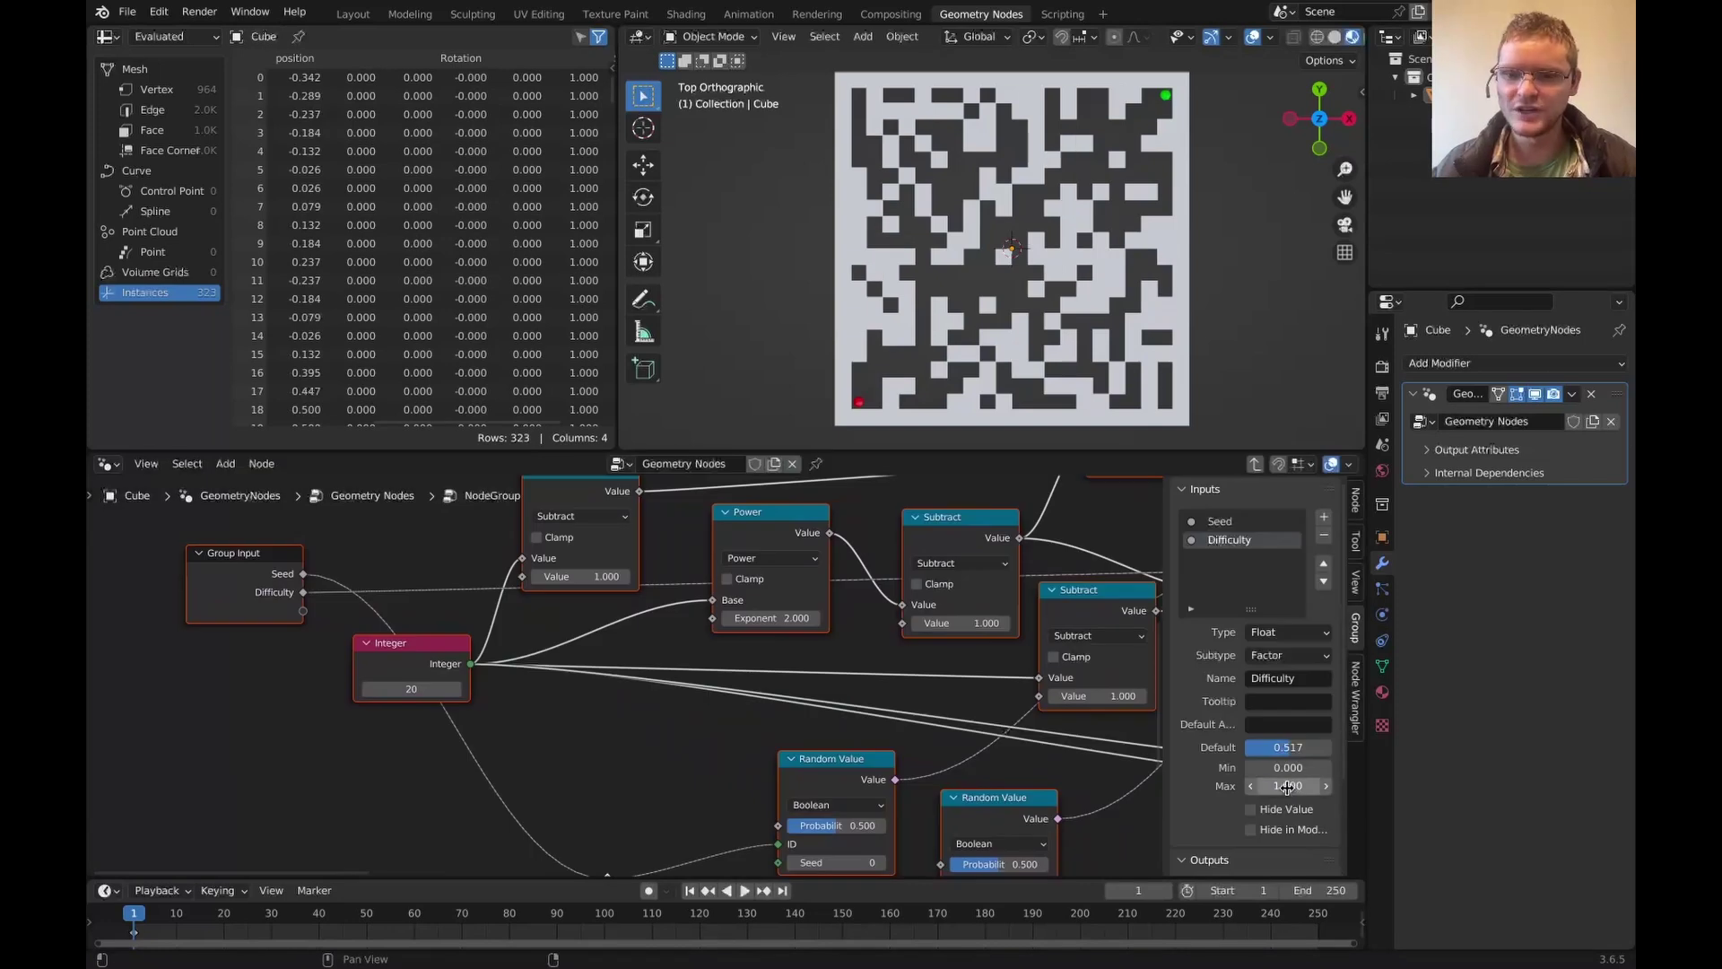
left_click(1288, 785)
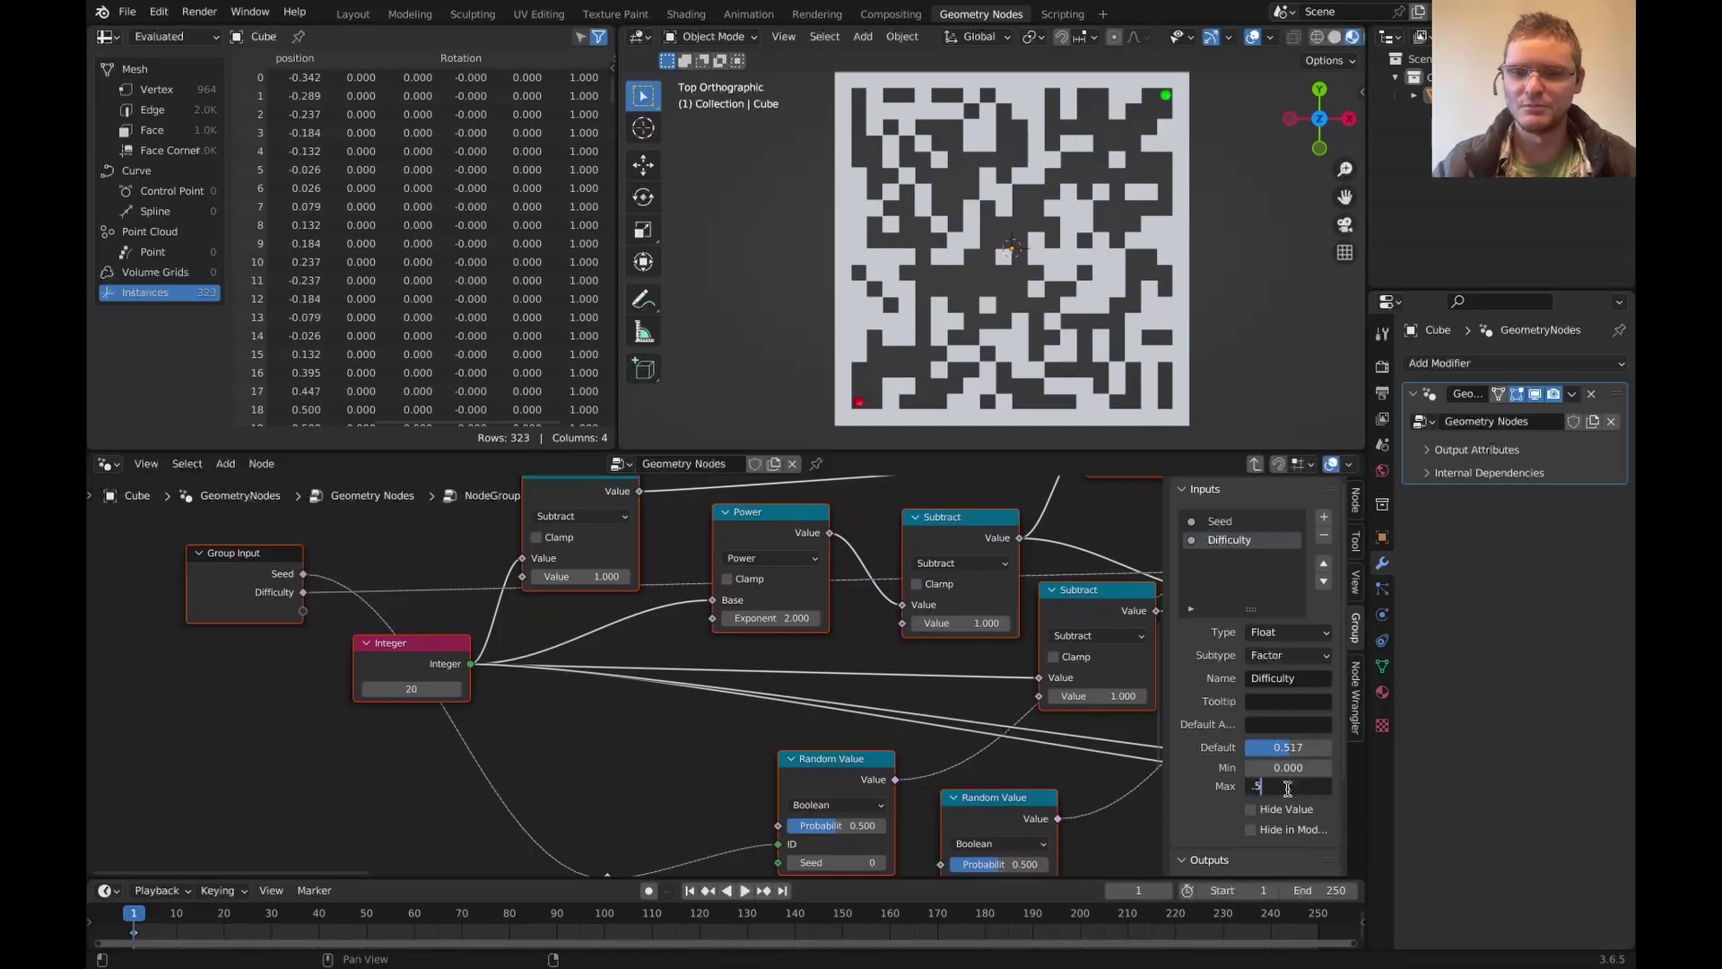
key("Return")
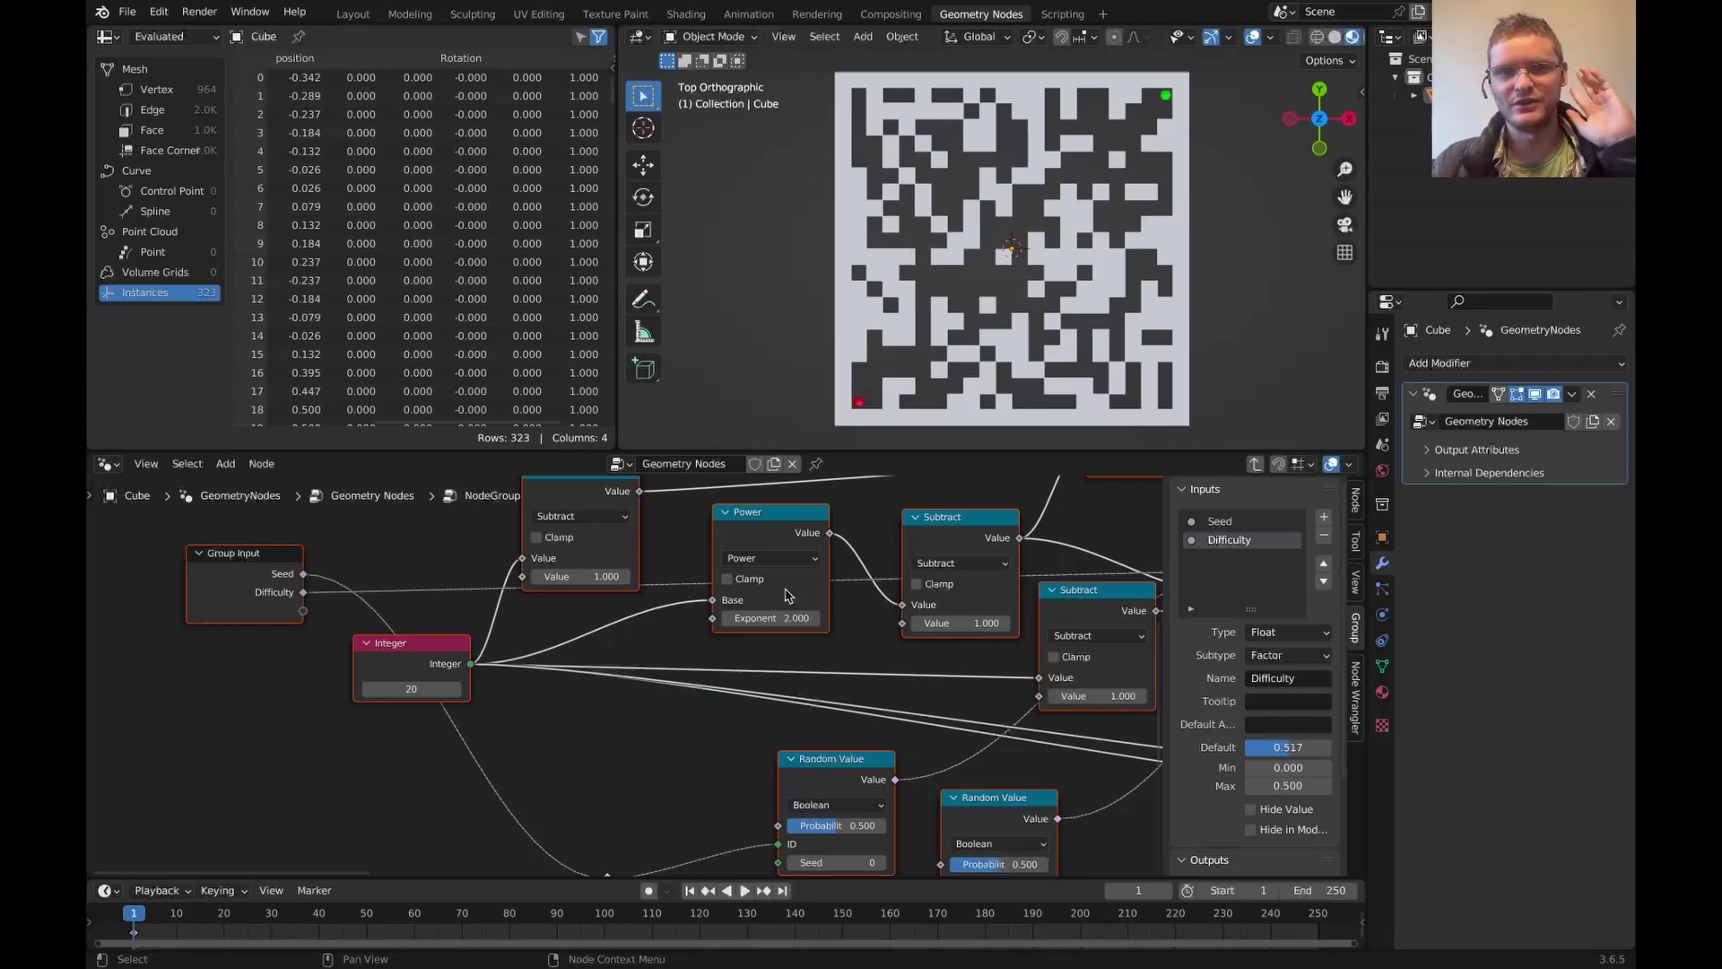
key("Tab")
left_click_drag(403, 734, 449, 735)
- Give the Maze group node a dark orange-brown custom color and save the file
left_click(1209, 570)
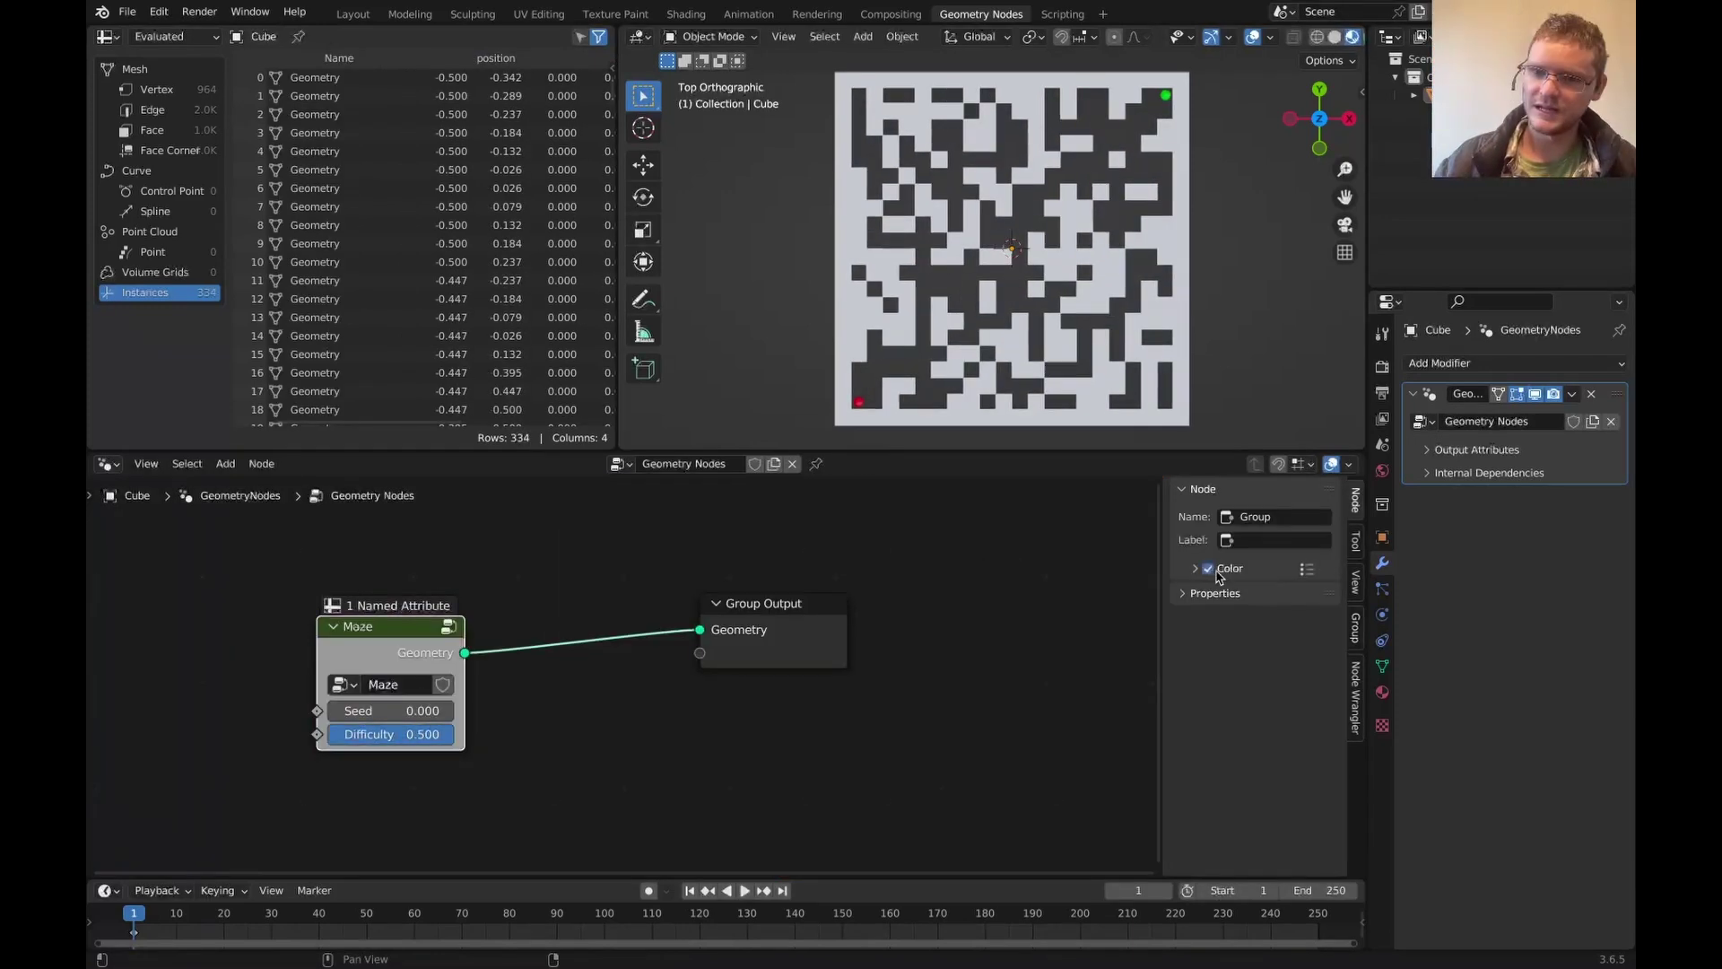
left_click(1195, 571)
left_click(1238, 598)
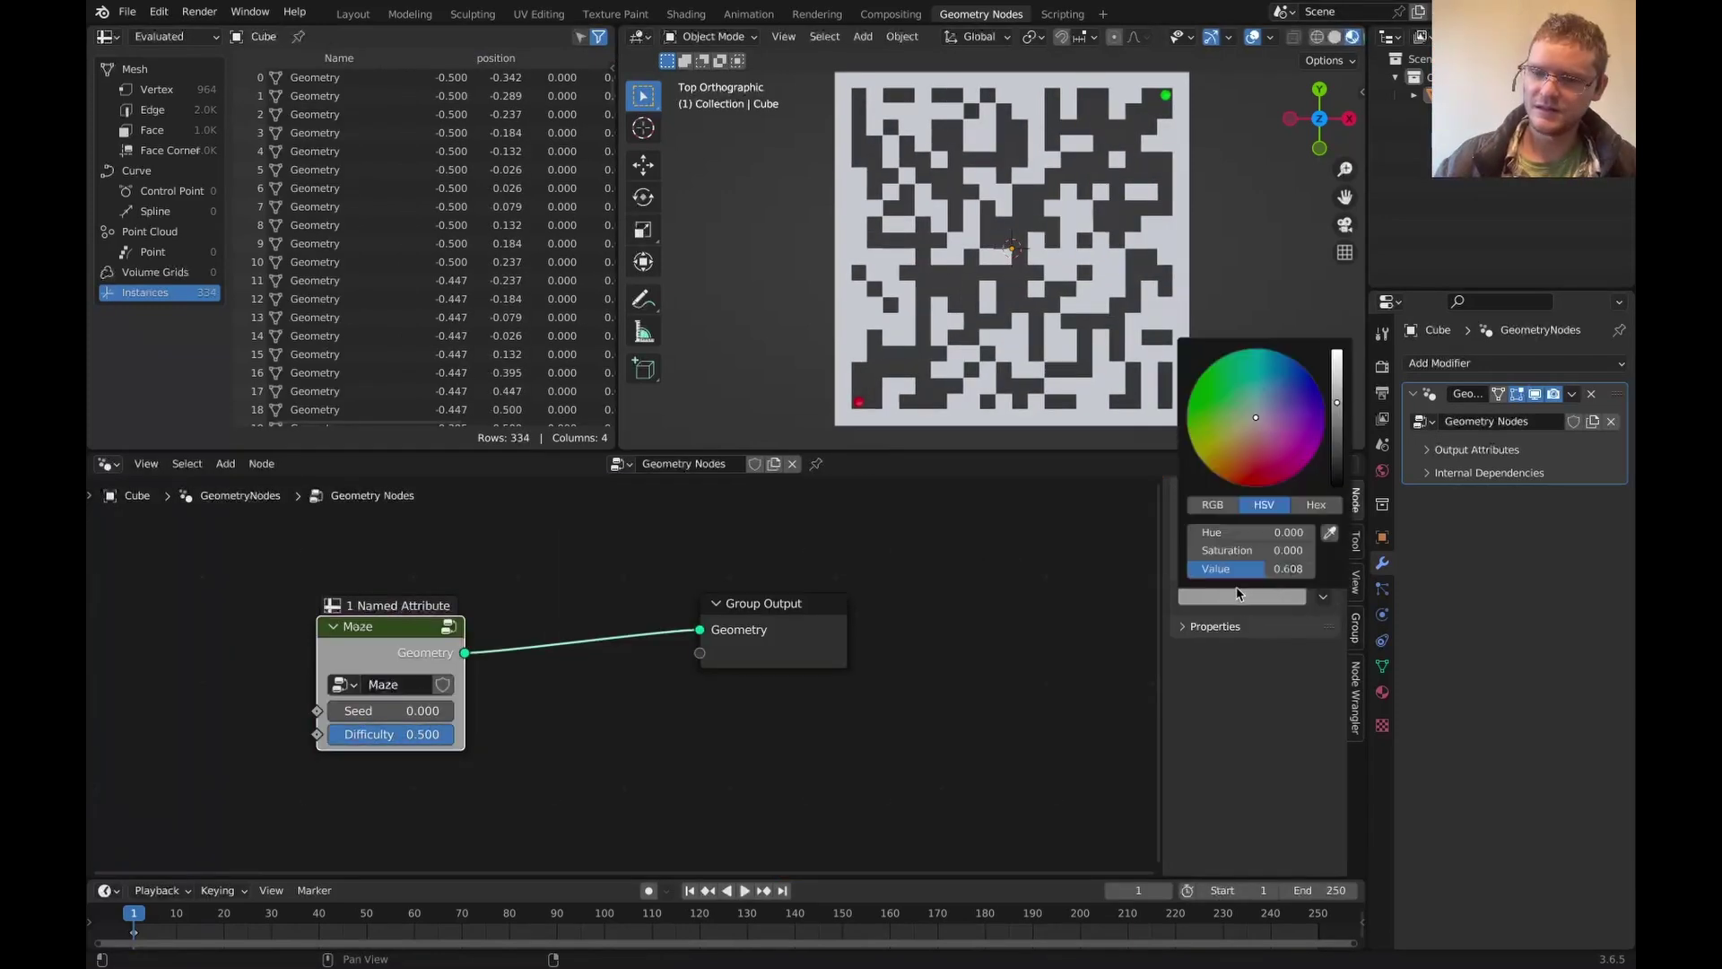
left_click(1229, 470)
left_click_drag(1343, 468, 1337, 441)
scroll(350, 692, "up", 1)
key("ctrl+s")
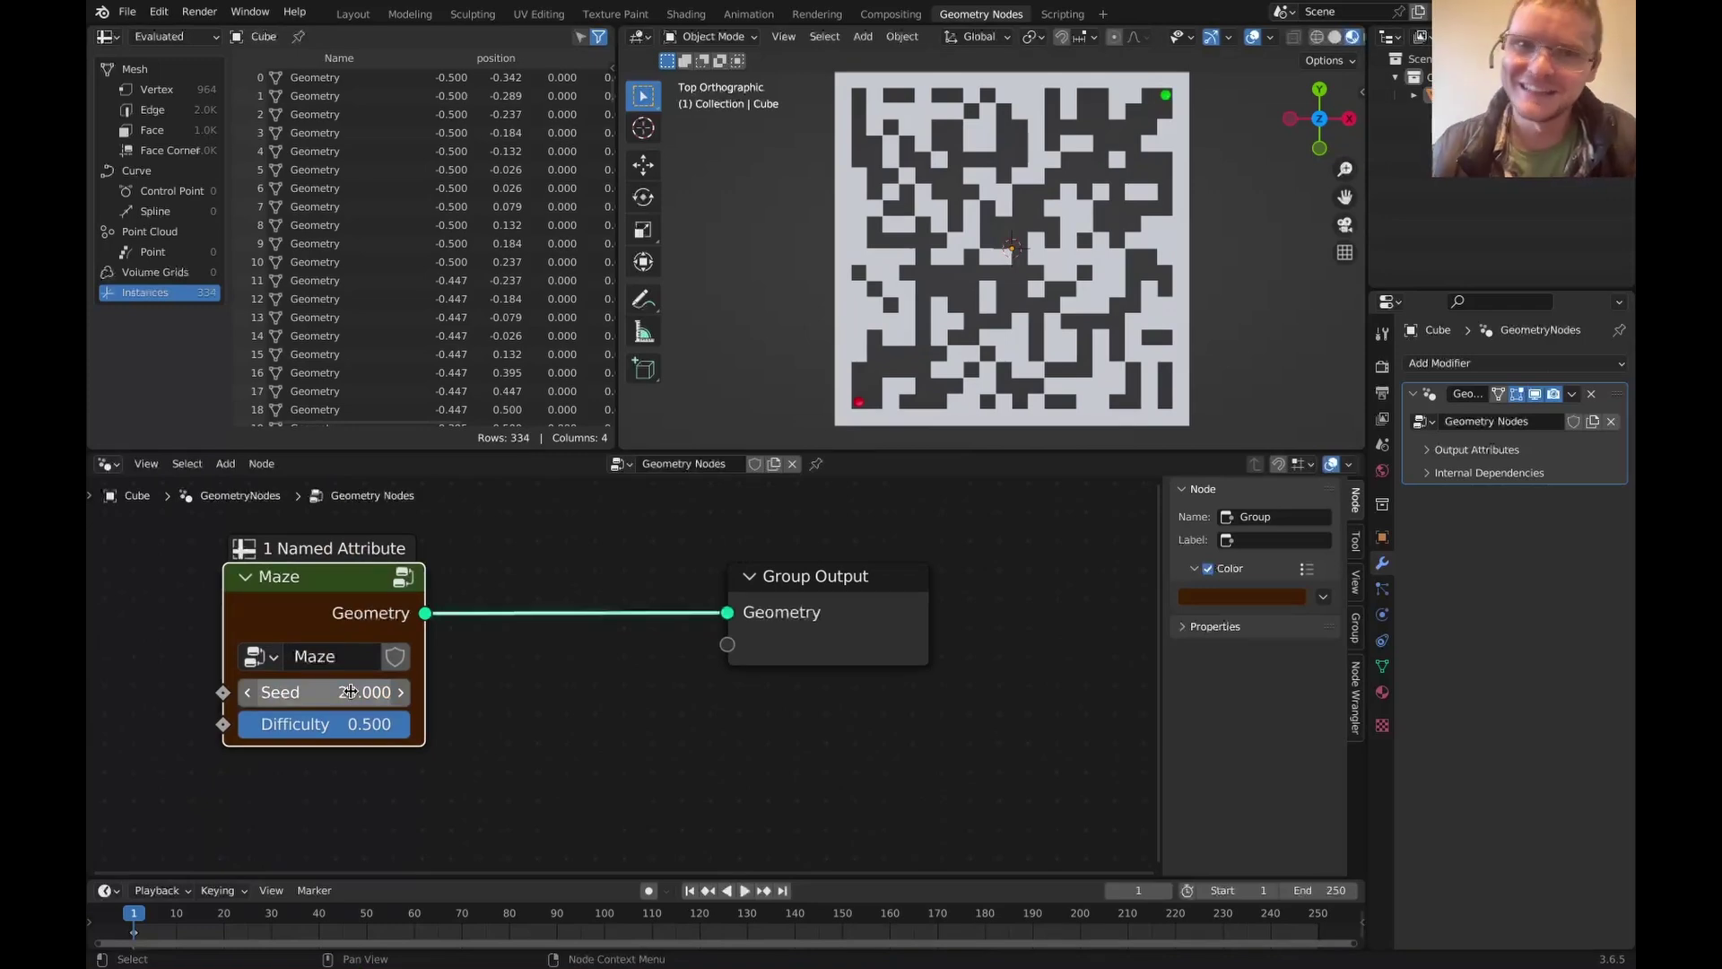
- Scale the empty near the red start marker to 0.025 and try moving it around the maze
scroll(875, 232, "down", 1)
key("ctrl+s")
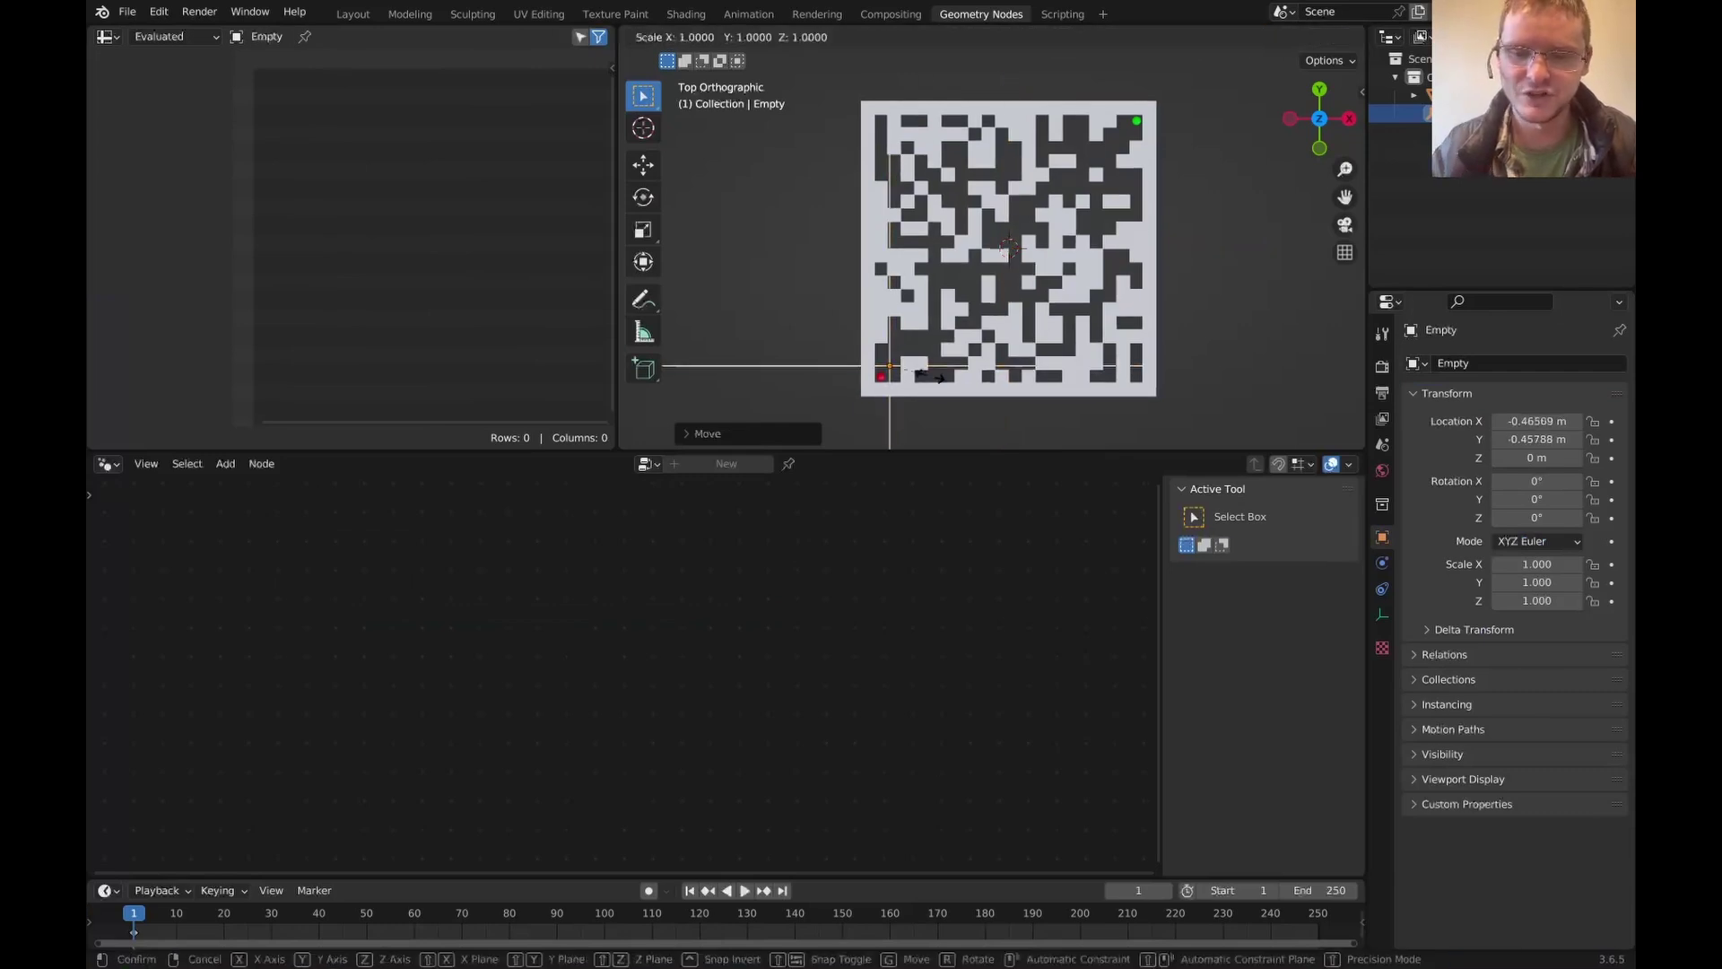
key("g")
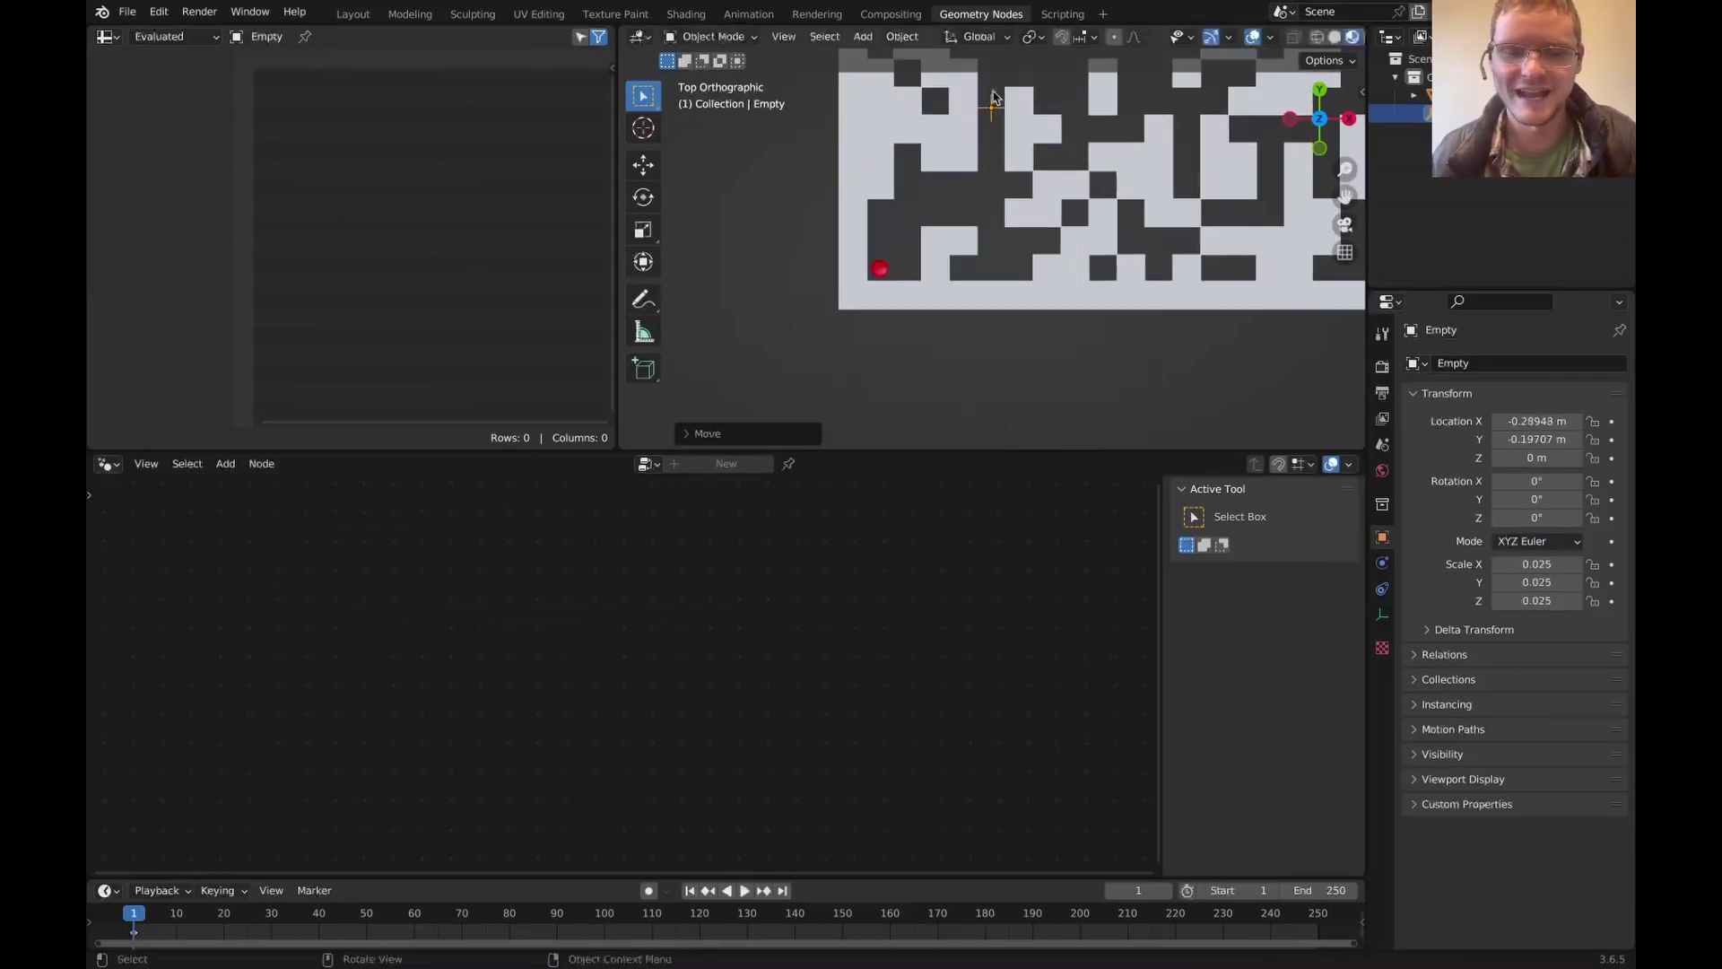
key("g")
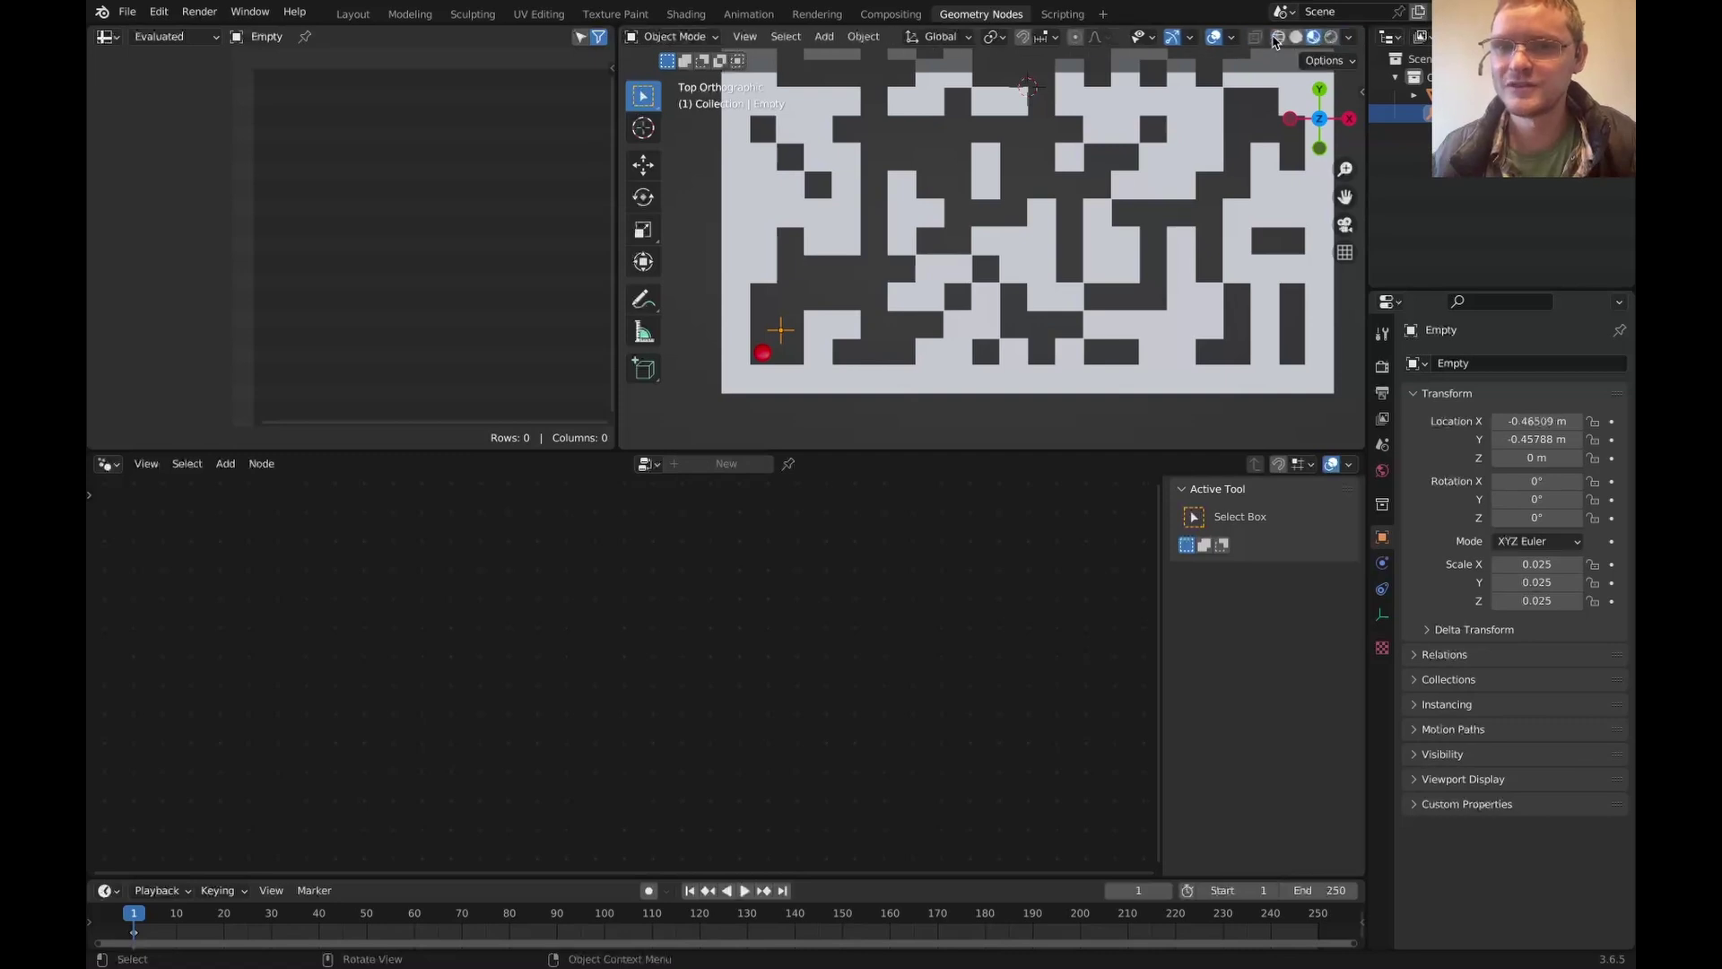
- Switch the viewport to rendered shading and set the world background color to black
left_click(1331, 39)
scroll(959, 297, "down", 2)
left_click(1381, 471)
left_click(1554, 488)
left_click_drag(1587, 324, 1587, 358)
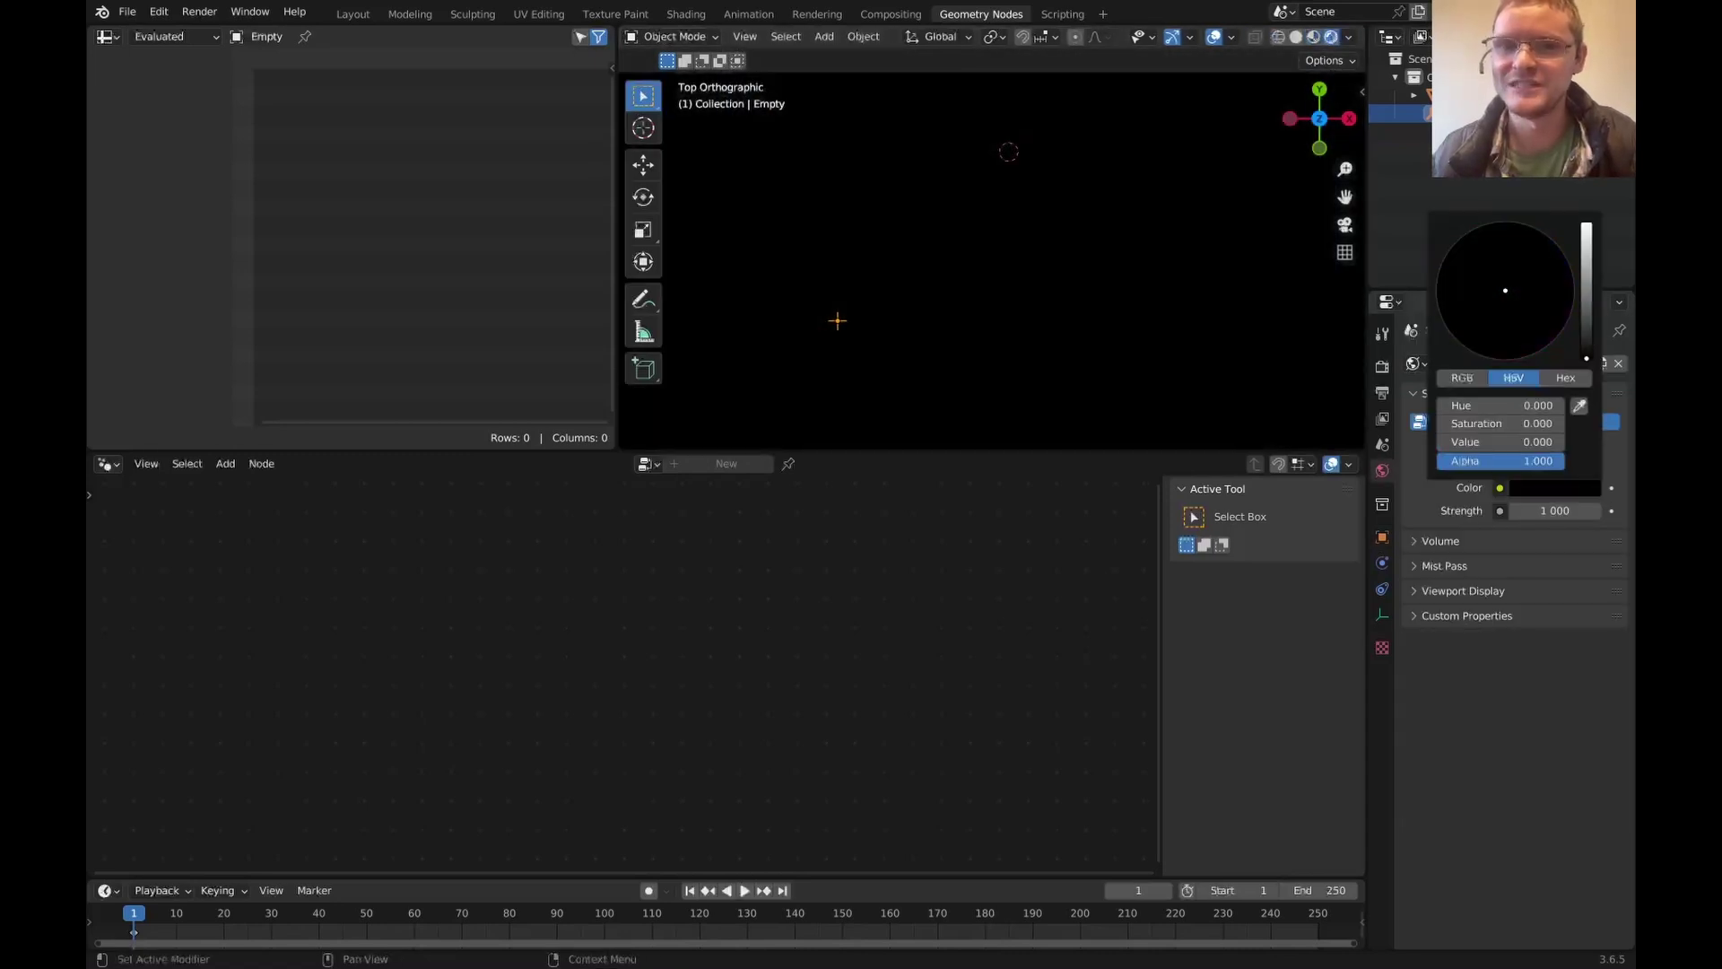
- Add a point light, raise it to about 0.08 m in Z and move it near the red start marker
key("shift+a")
left_click(950, 363)
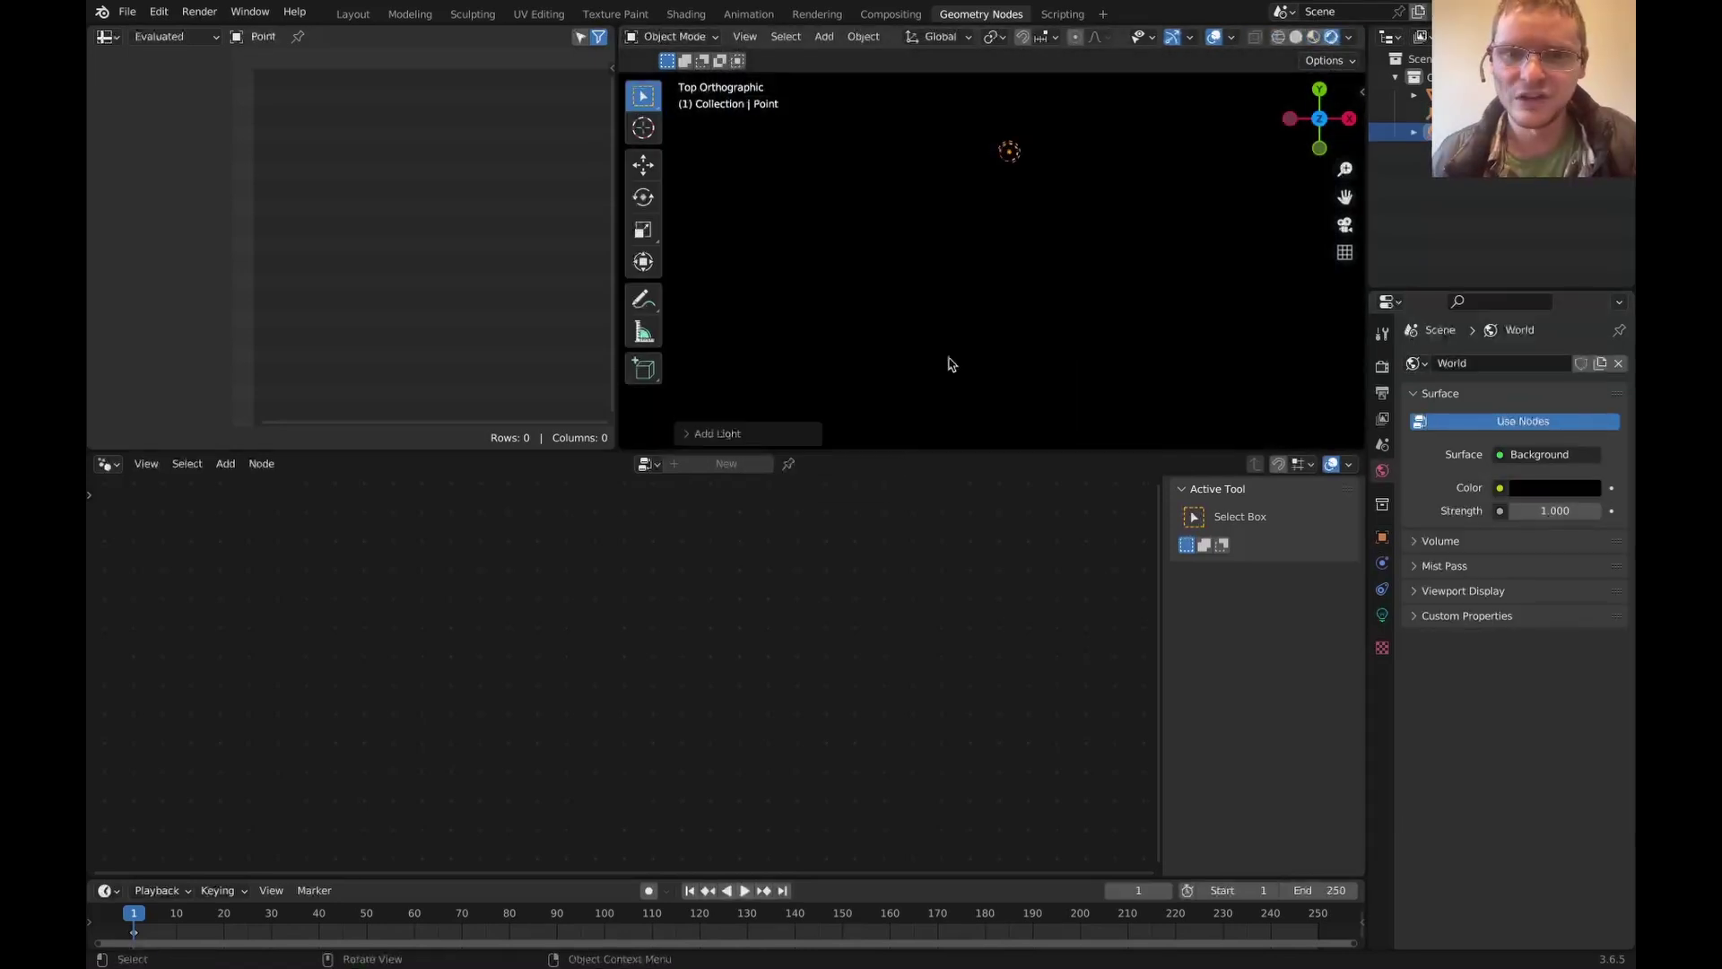
key("n")
mouse_move(1237, 168)
left_mouse_down()
mouse_move(1283, 169)
mouse_move(1220, 168)
mouse_move(1237, 169)
left_mouse_up()
key("g")
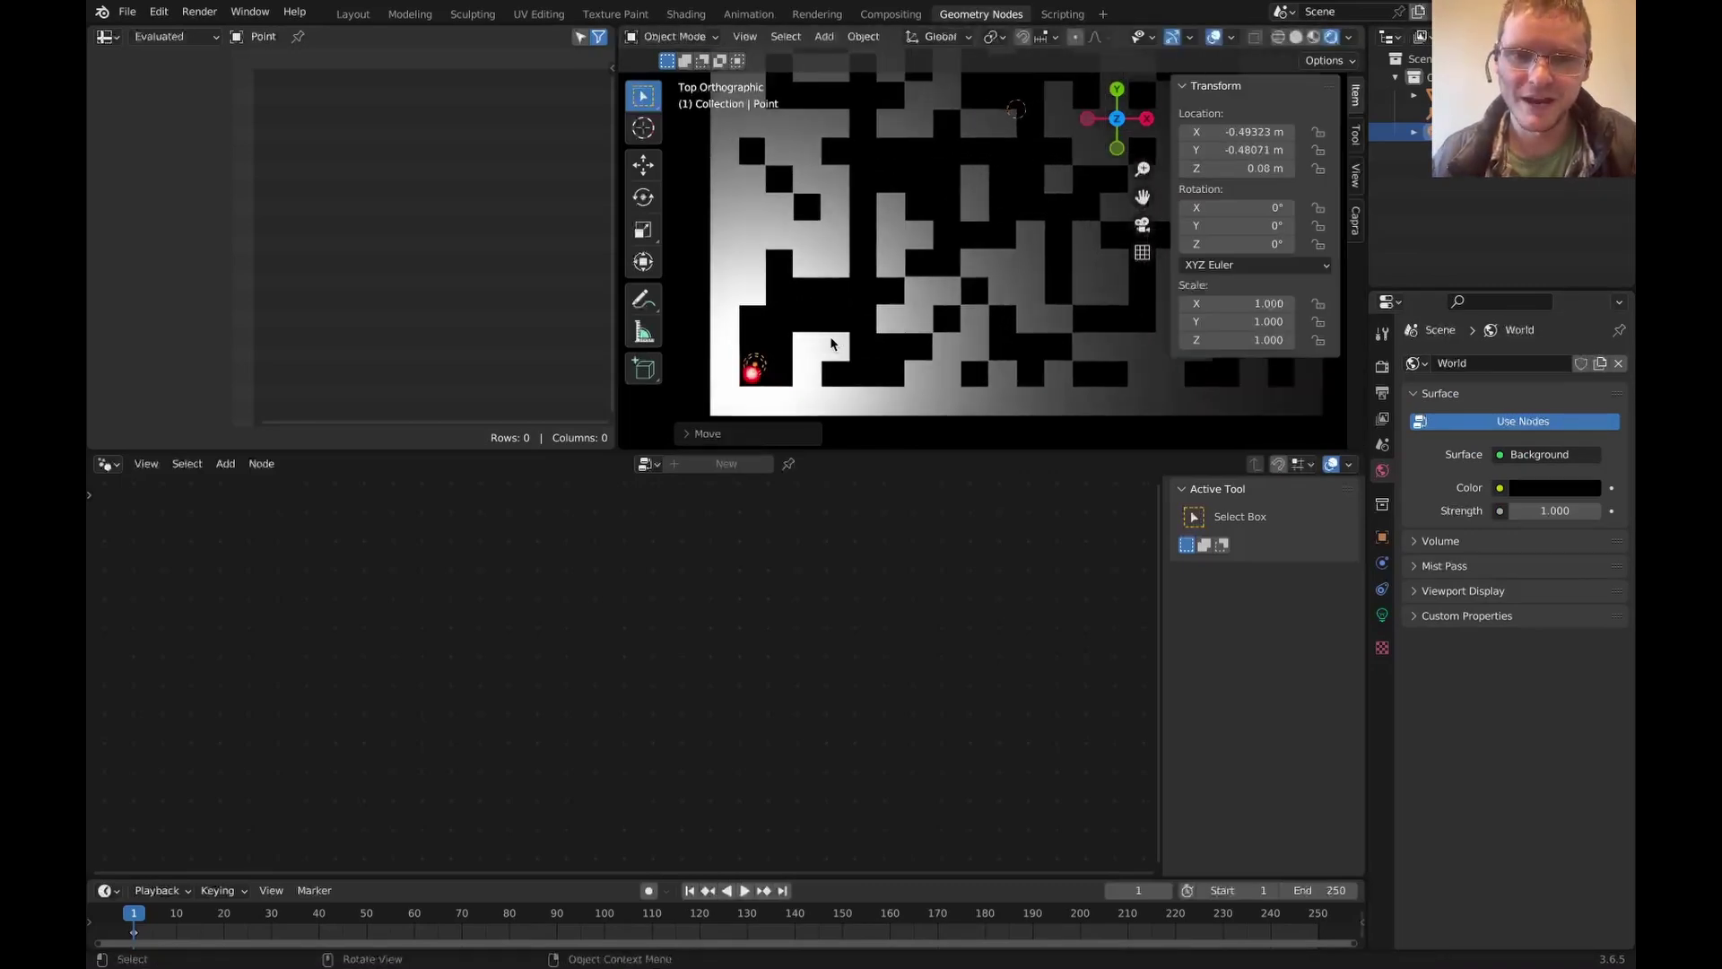
left_click(827, 334)
scroll(829, 335, "up", 7)
middle_click_drag(758, 359, 1036, 143, "shift")
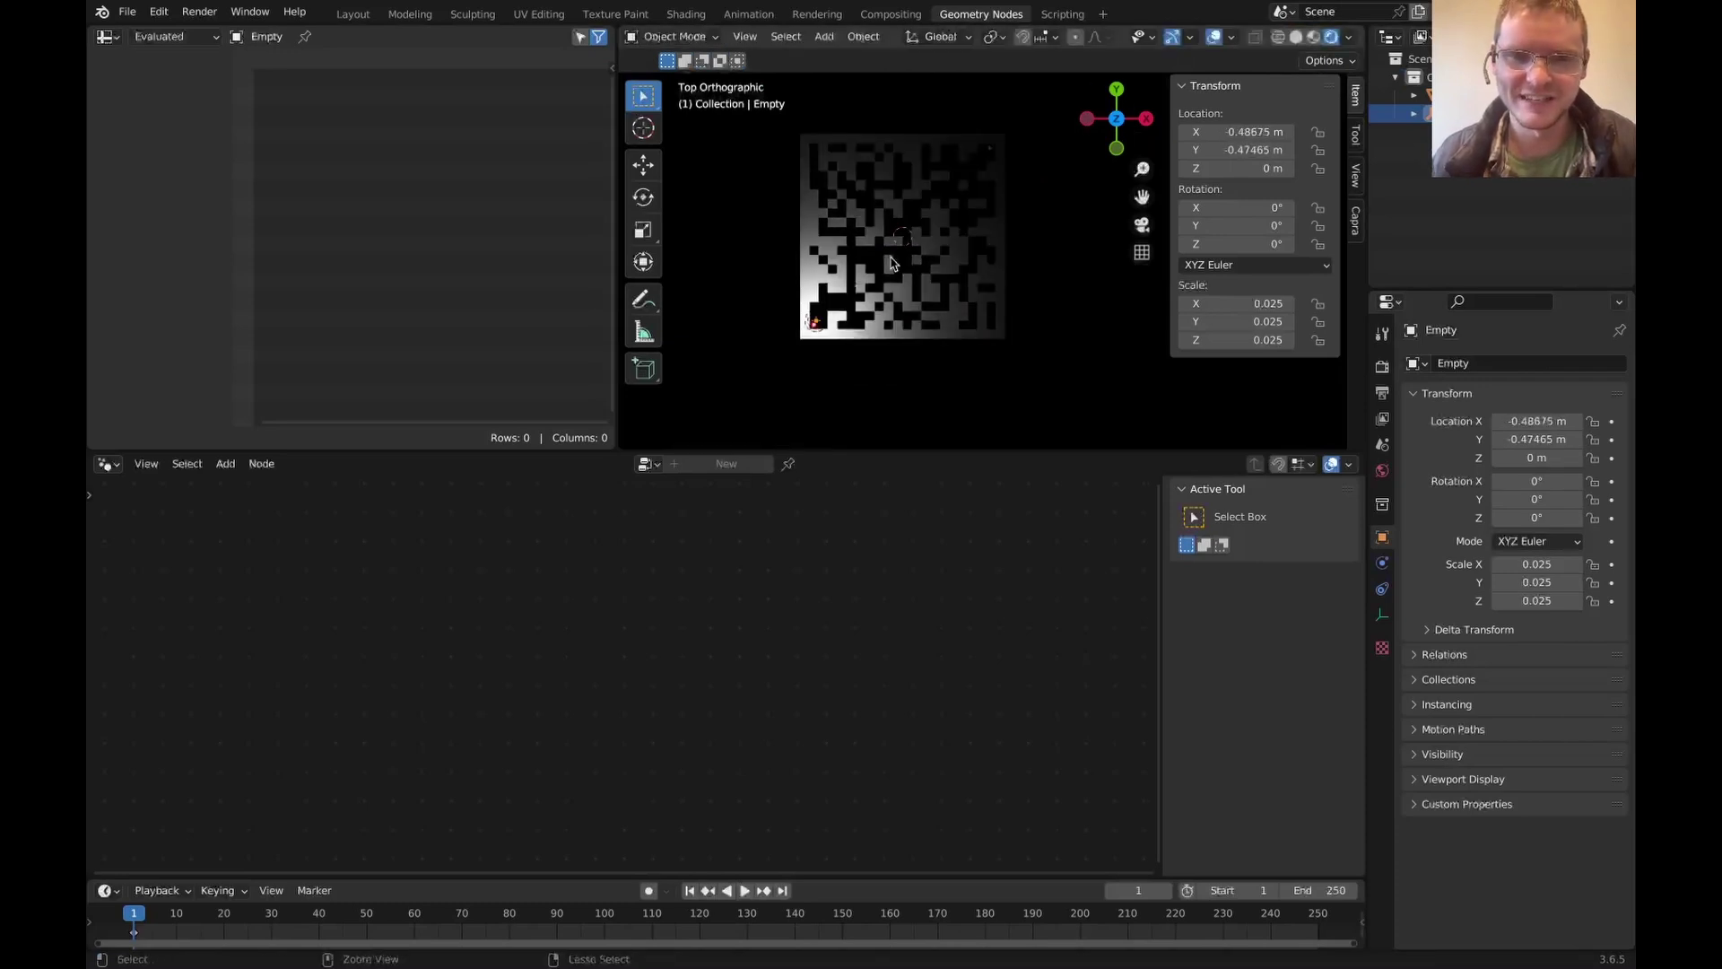
- Set the point light's custom distance to 0.5 m and move the light across the maze to test the visibility
scroll(859, 298, "up", 6)
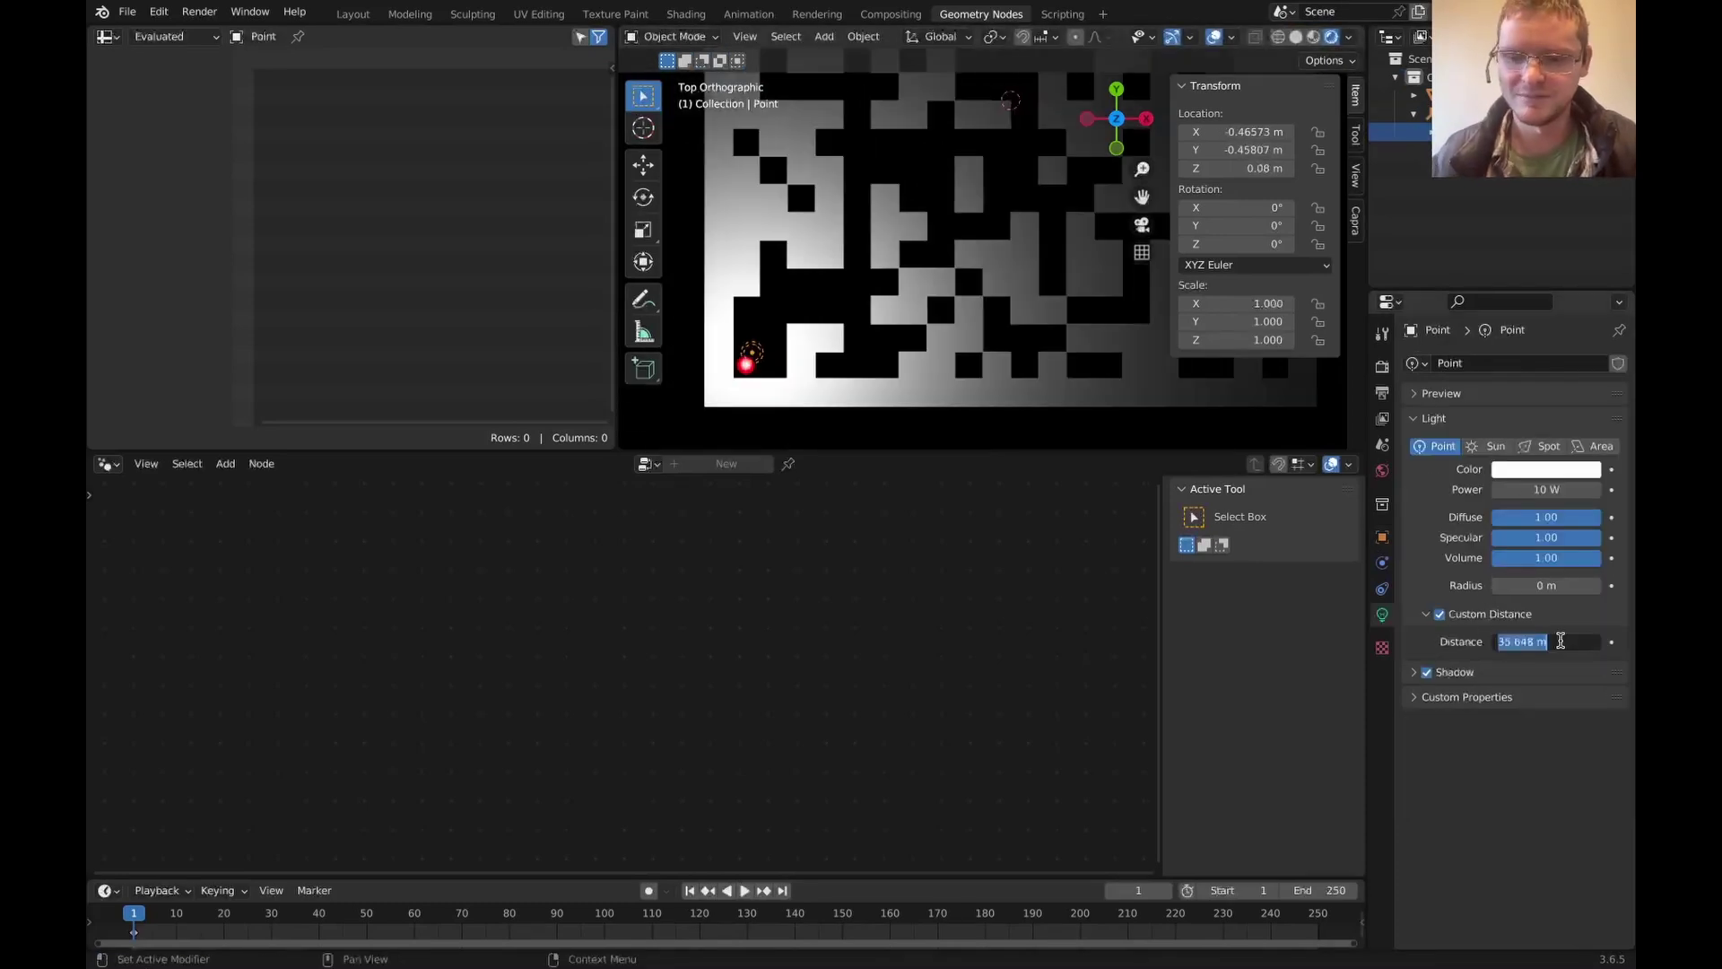
type("1")
key("Return")
type("0.5")
key("Return")
scroll(789, 117, "down", 4)
scroll(956, 168, "down", 2)
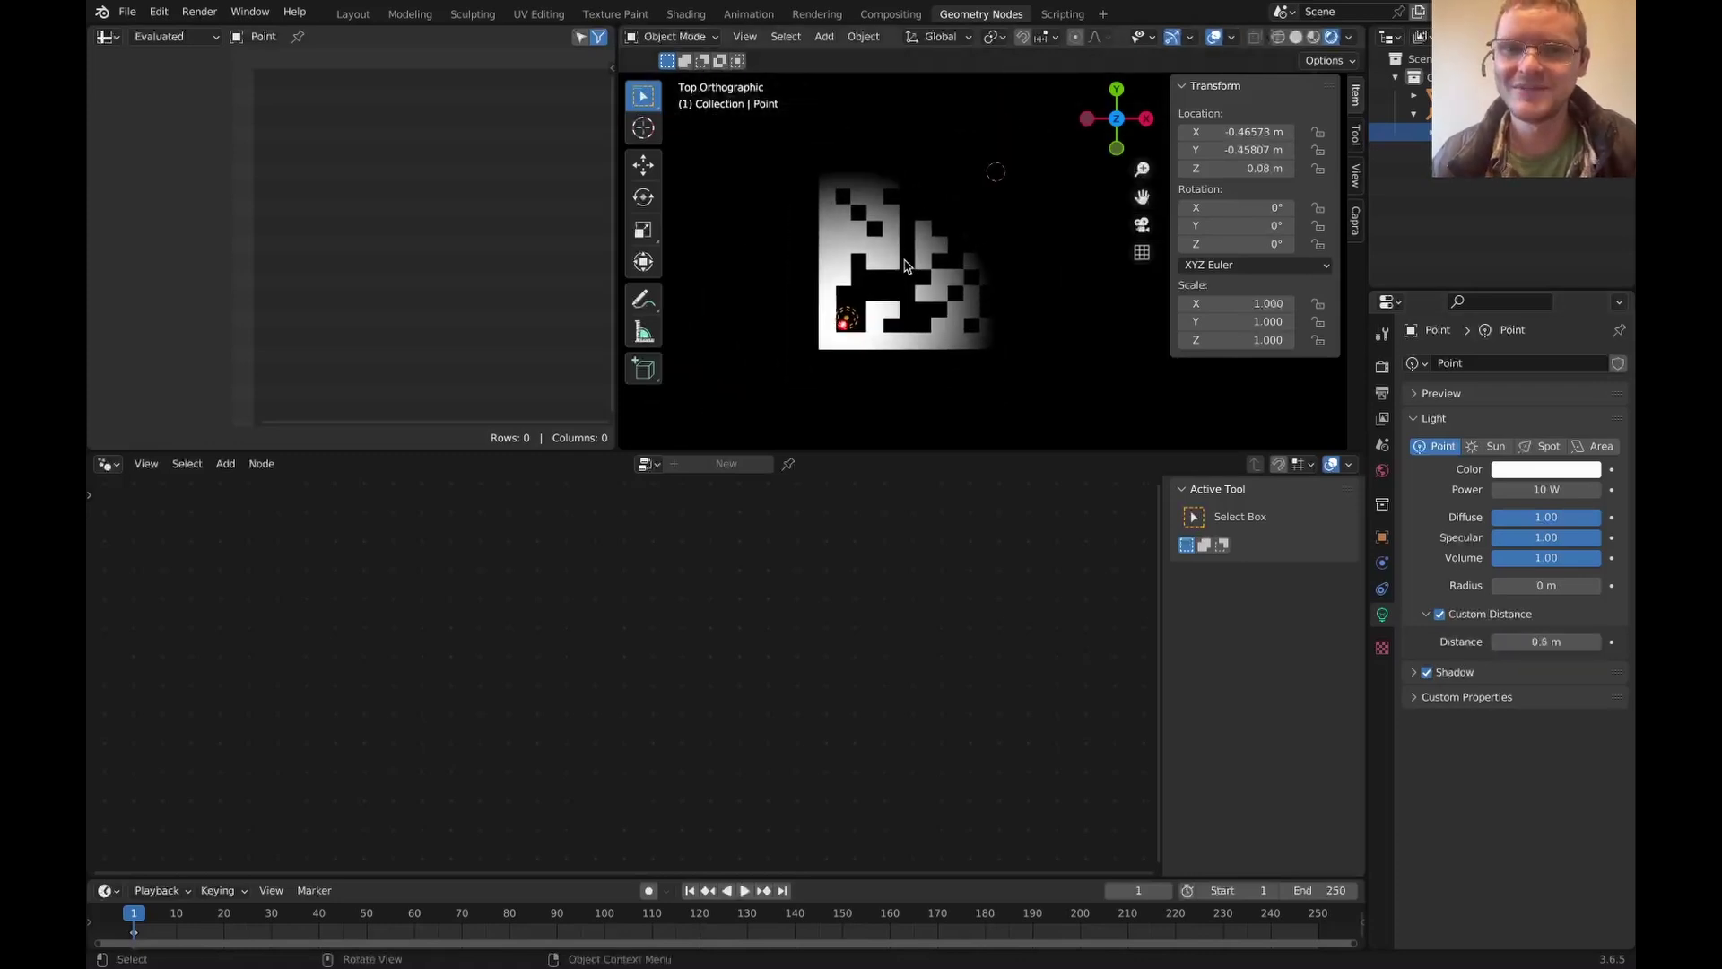
left_click(939, 227)
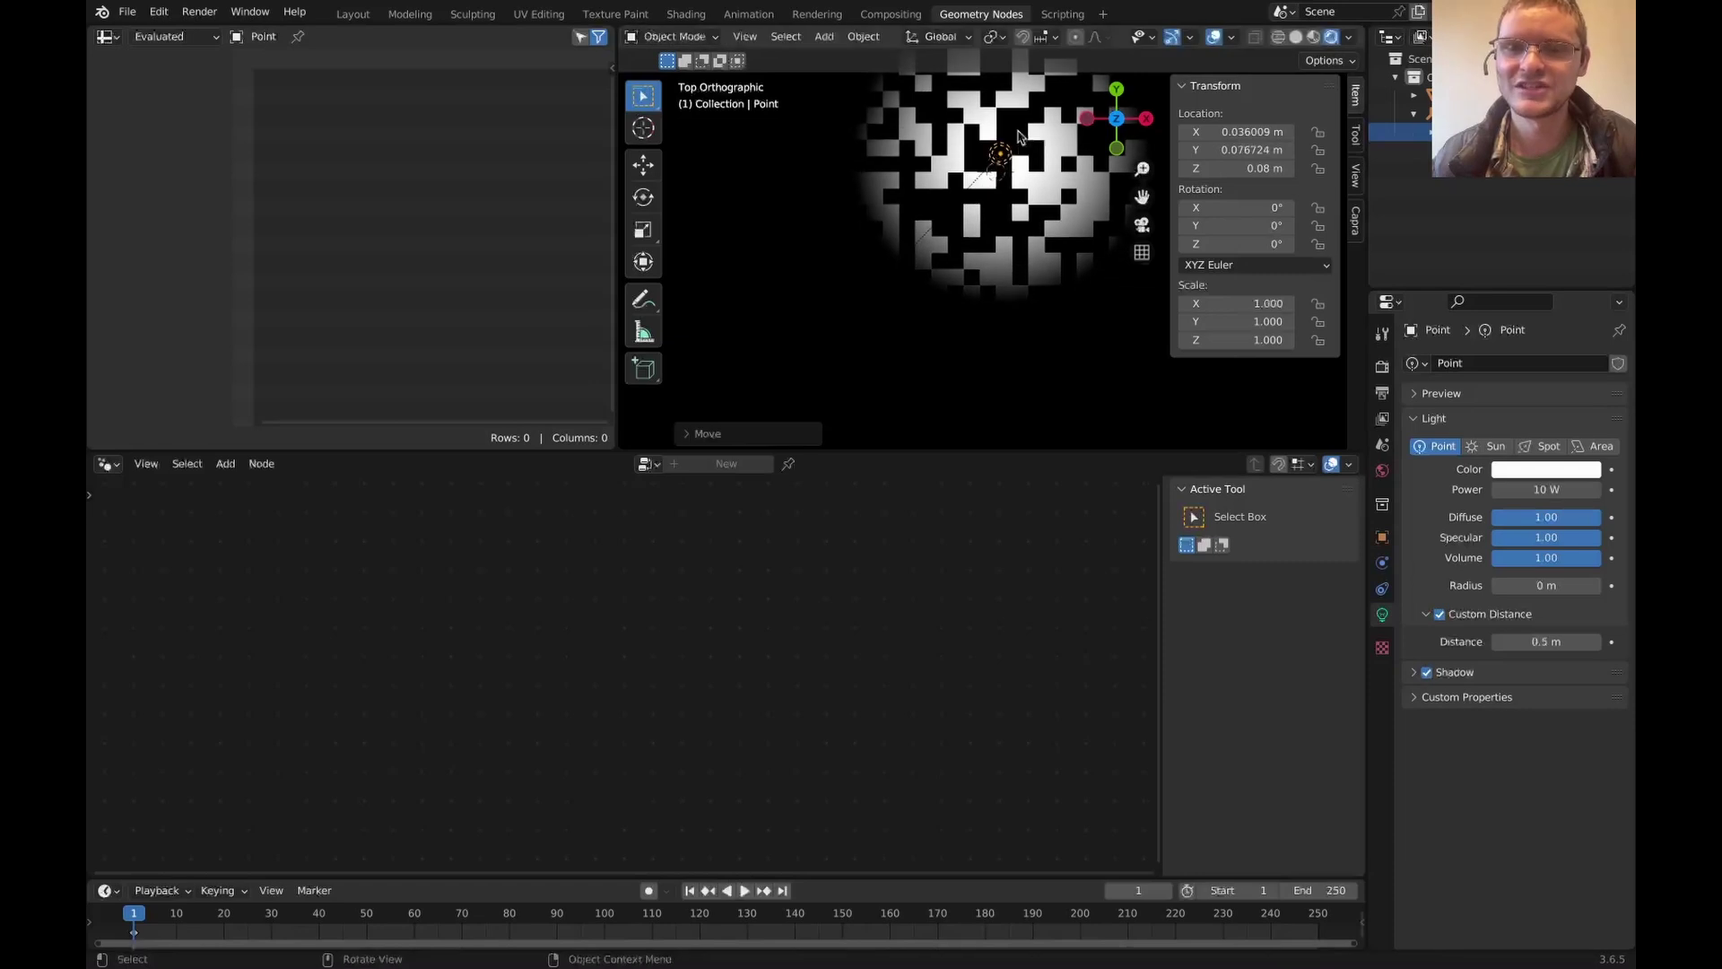
key("g")
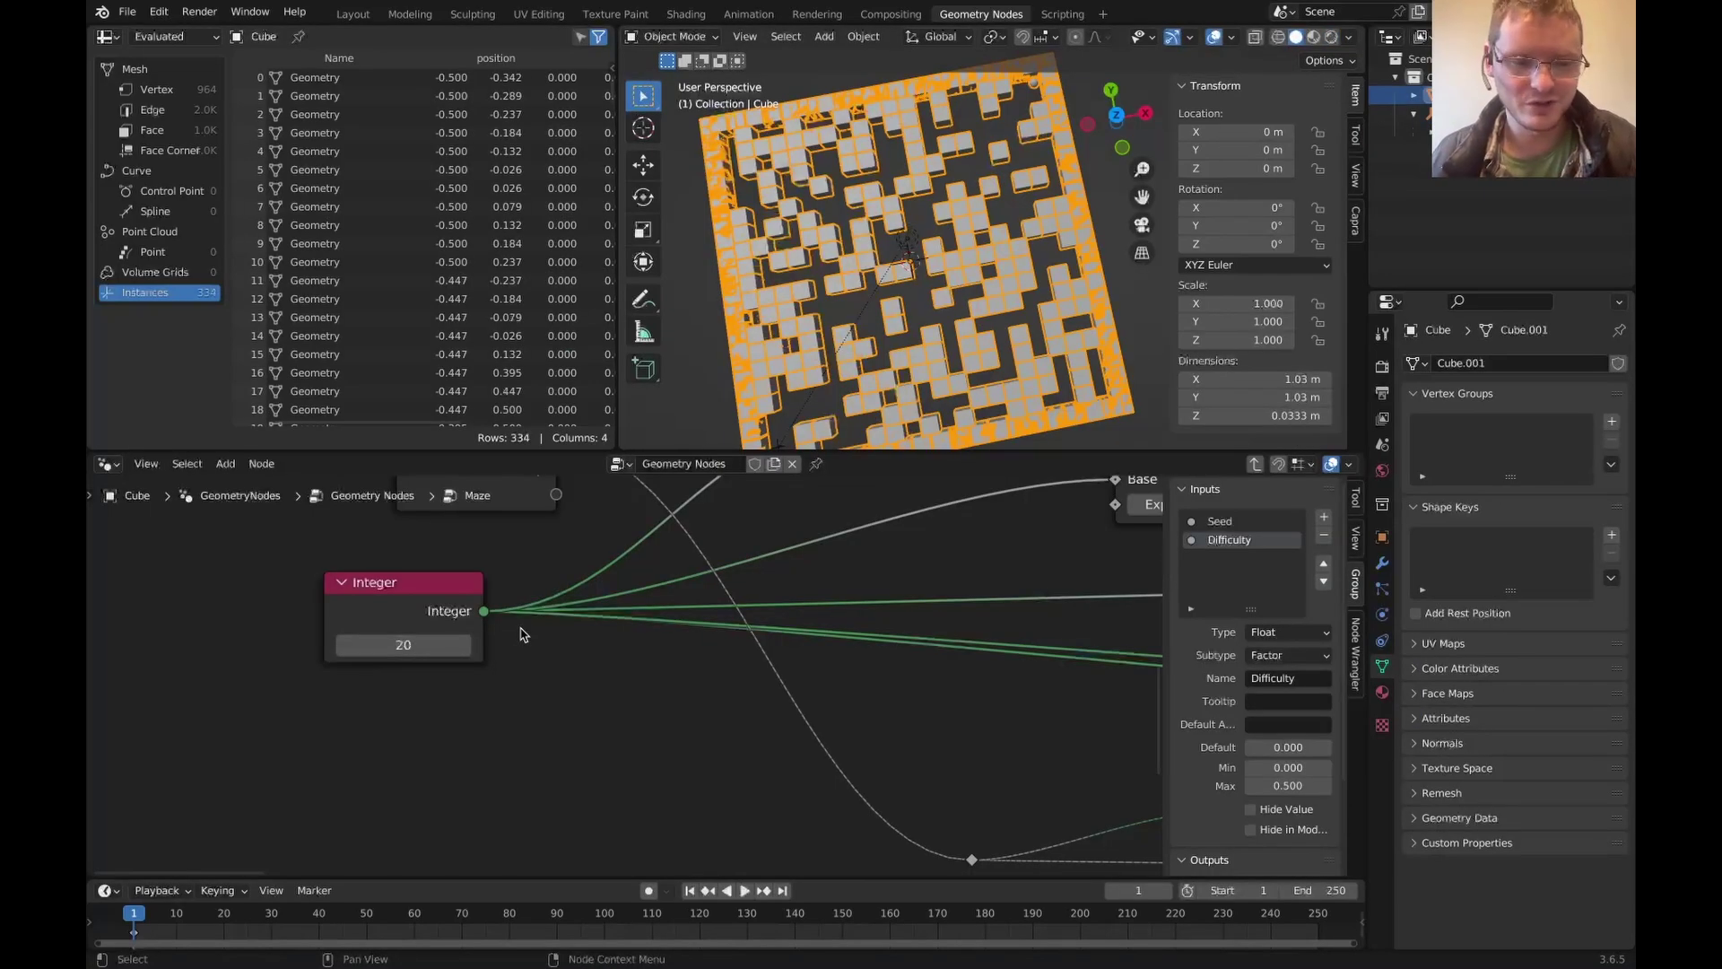
- Add a Math node set to Divide, with 20 as the first value and the Integer node's output as the divisor
key("shift+a")
mouse_move(527, 632)
left_click(495, 581)
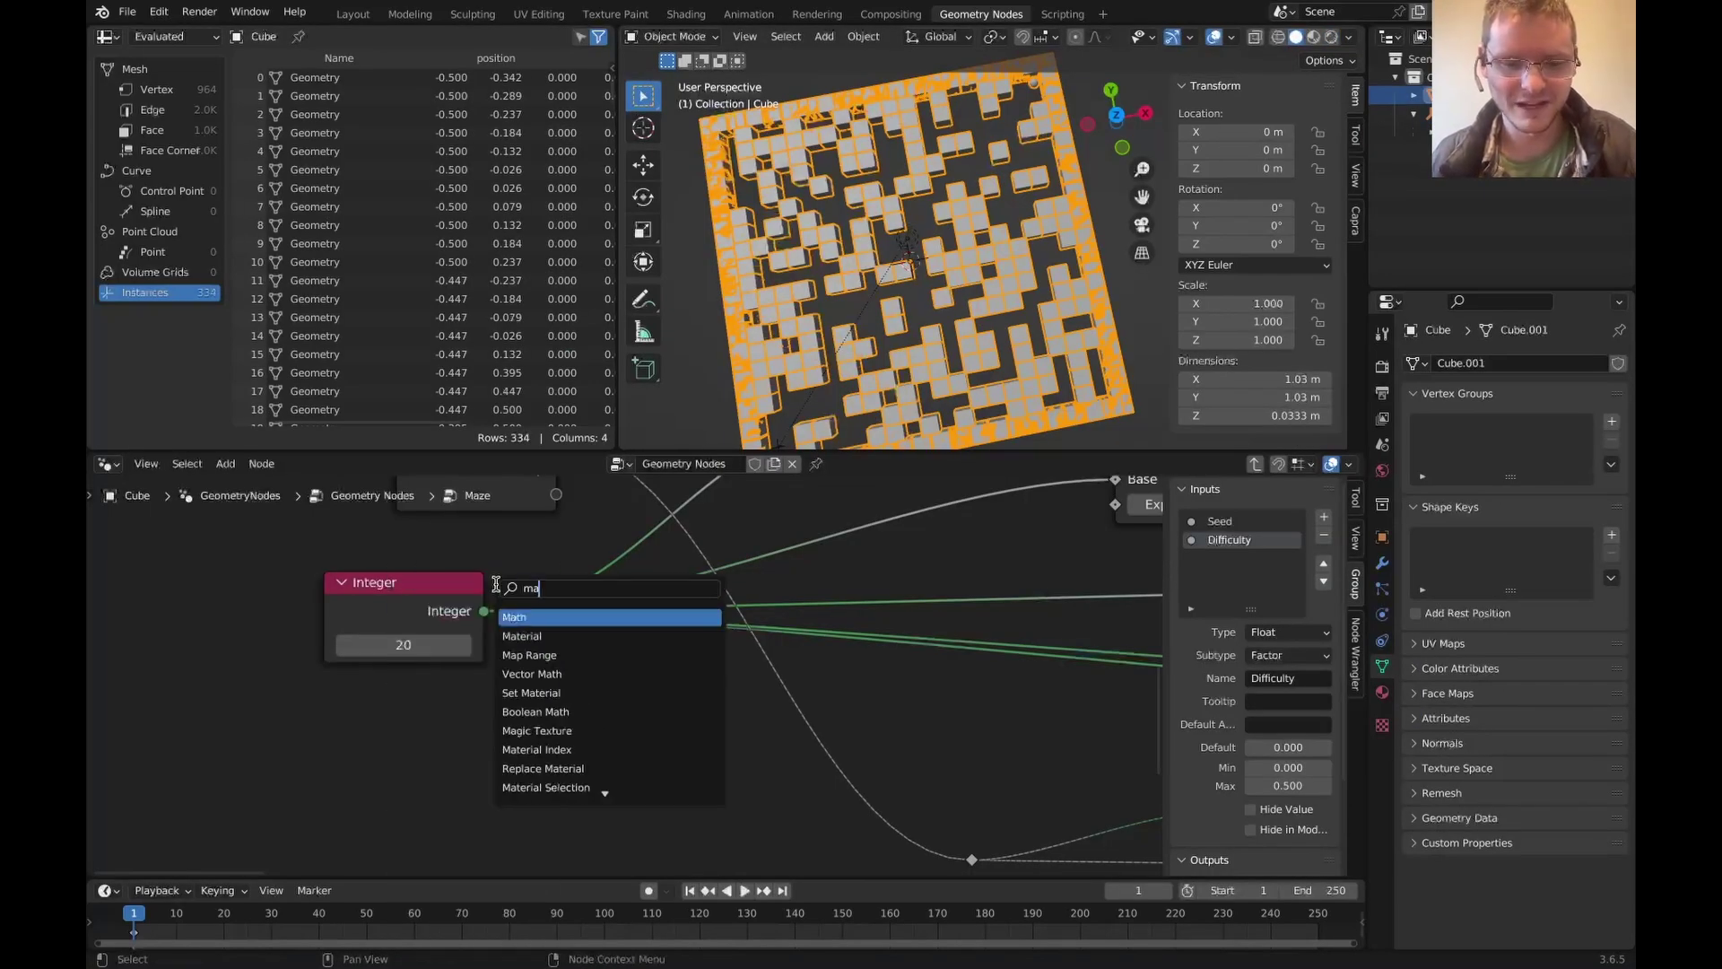
left_click(542, 616)
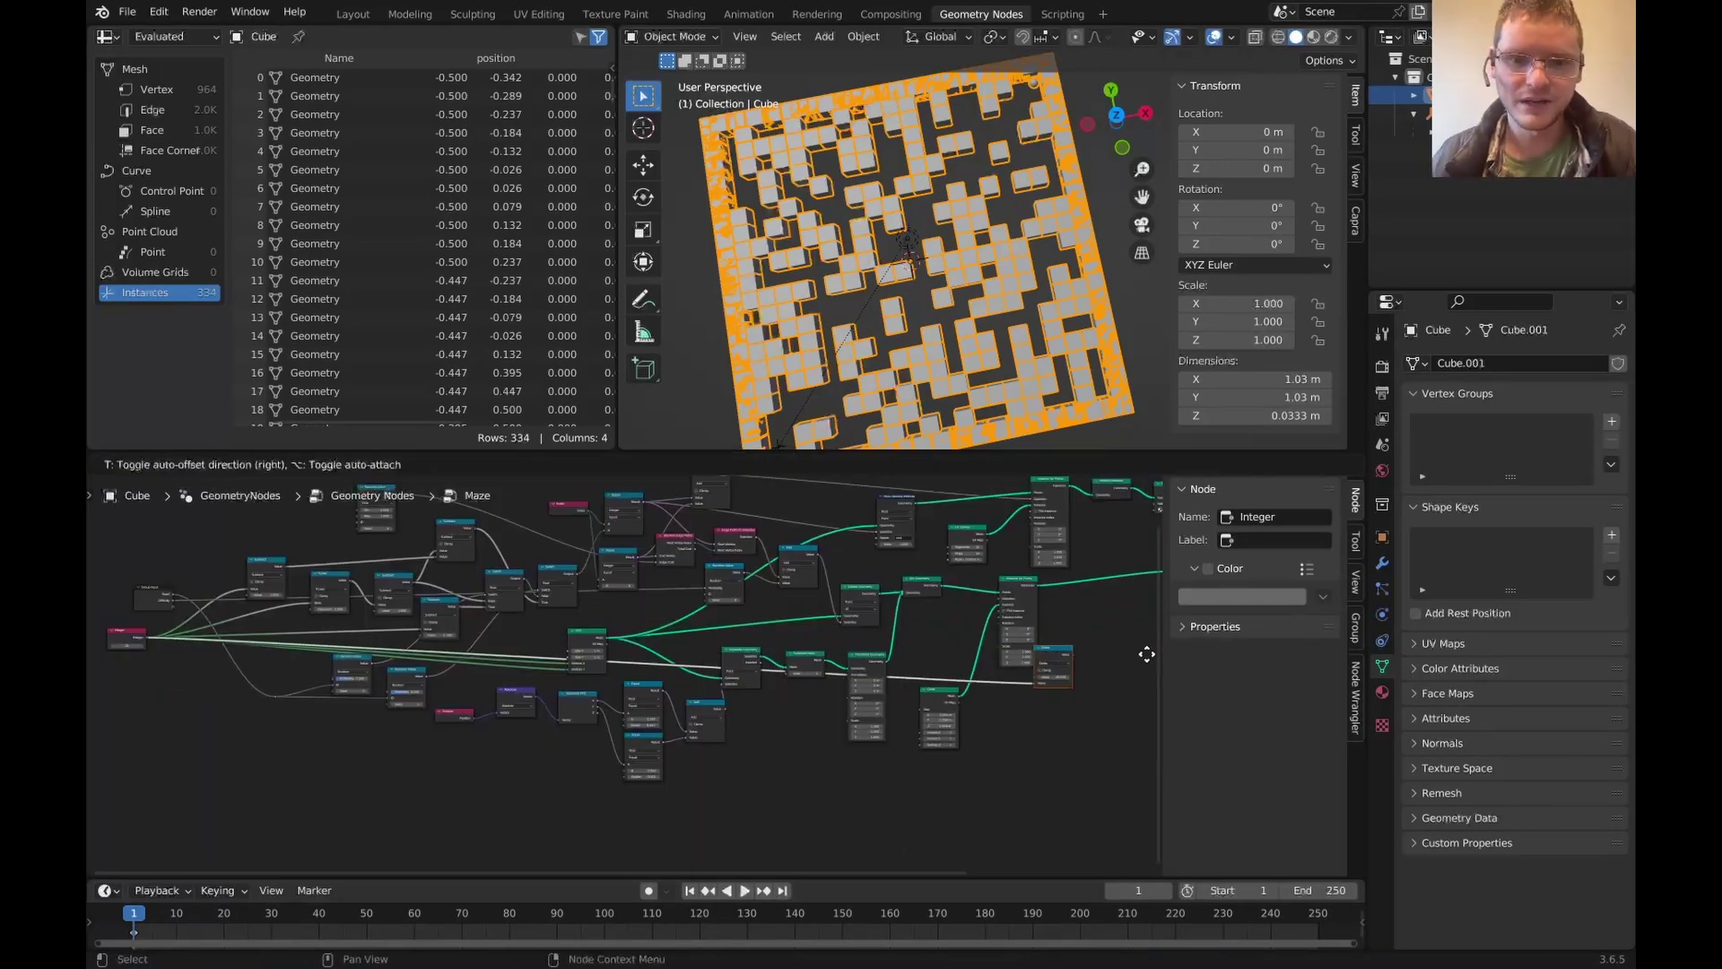
- Place the Divide node beside the wall cubes' Instance on Points node and connect its Value to Scale
left_click(1026, 628)
scroll(1028, 629, "up", 4)
middle_click_drag(1032, 641, 401, 673)
scroll(499, 644, "up", 2)
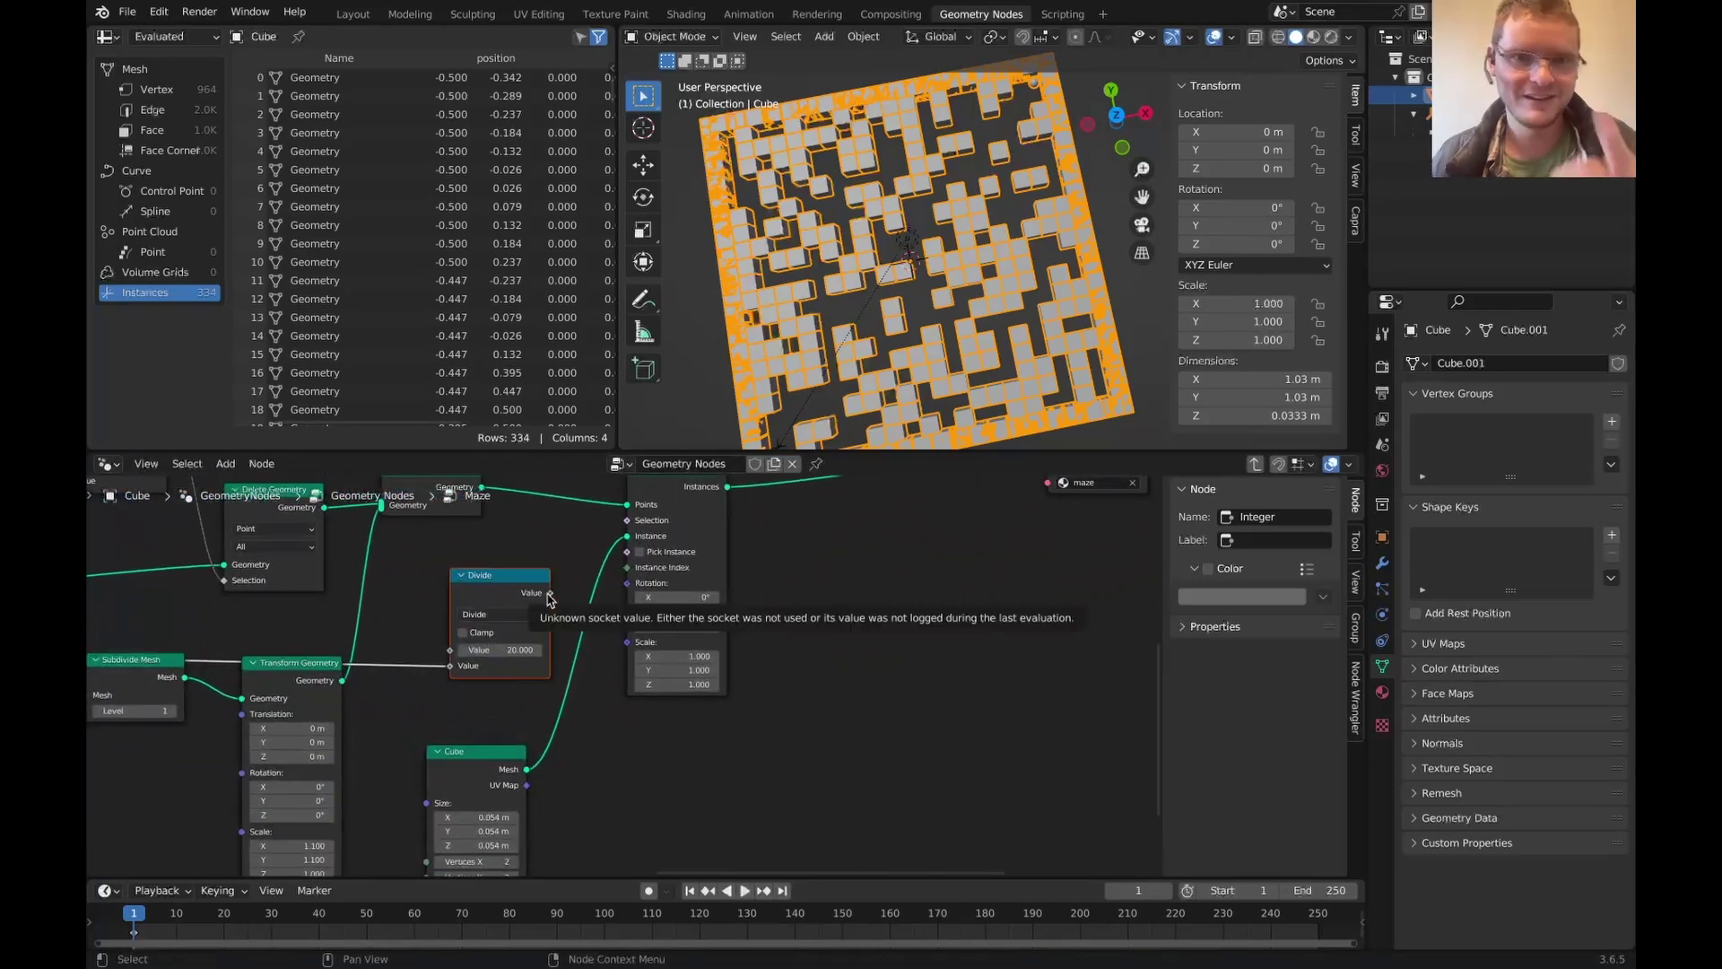
scroll(549, 599, "up", 2)
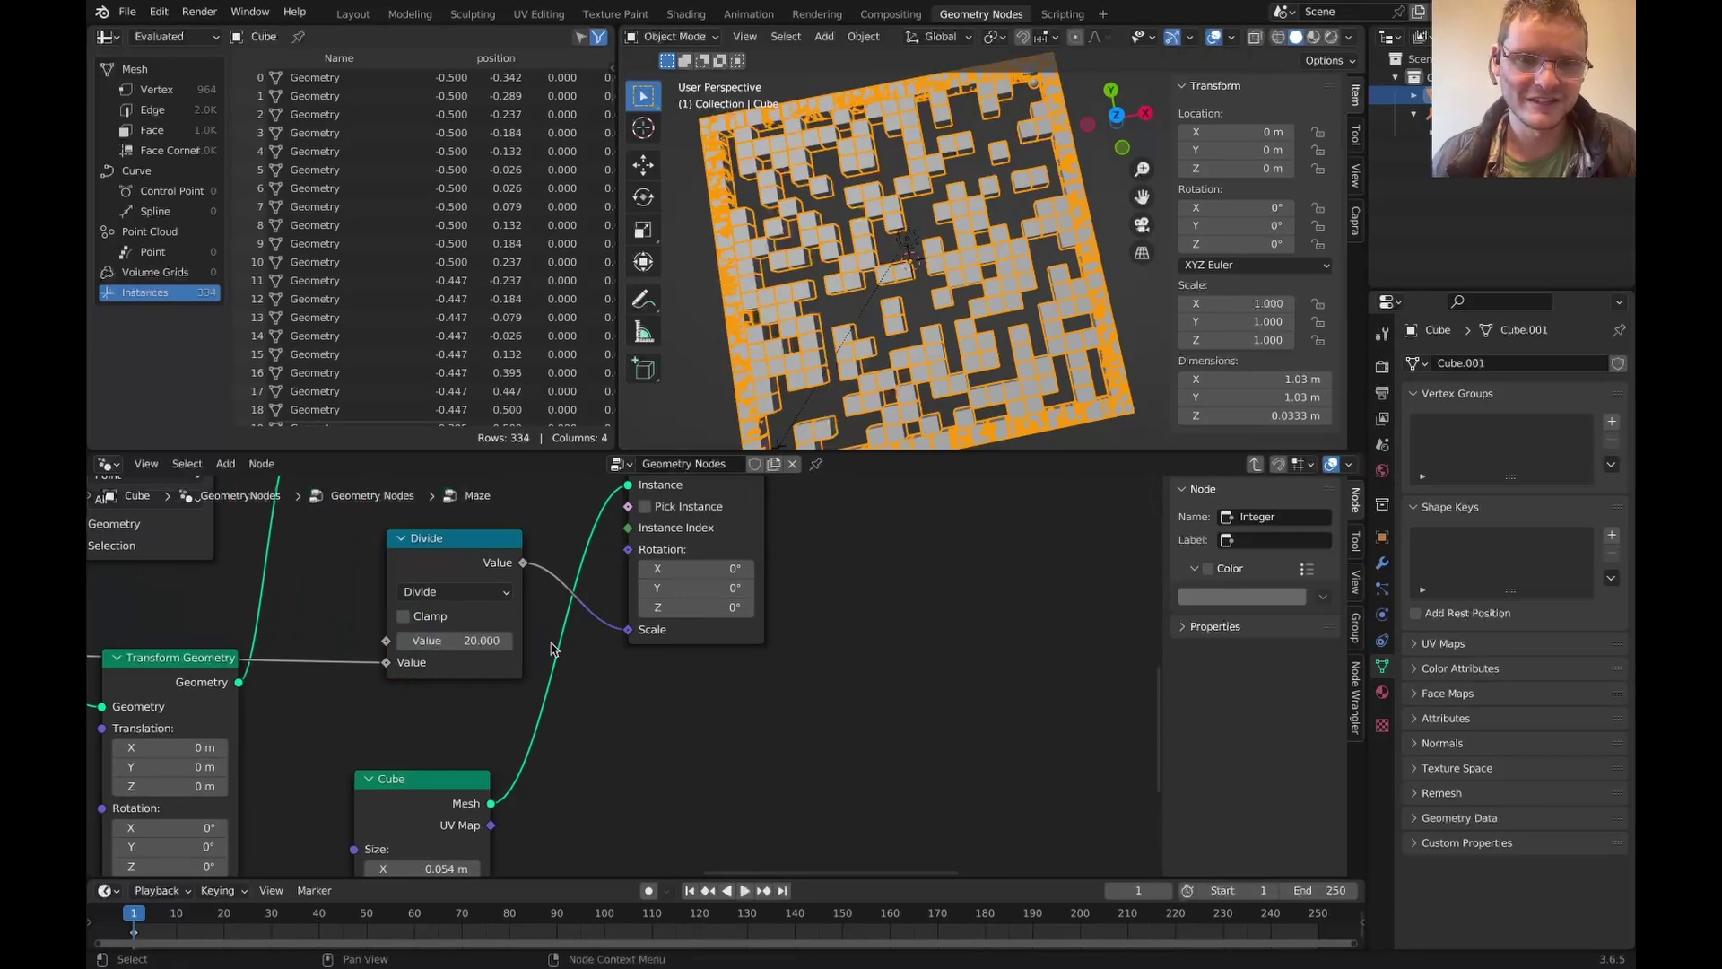
- Set the Integer node's grid size to 40 to test the wall cube scaling
key("Home")
scroll(303, 685, "up", 6)
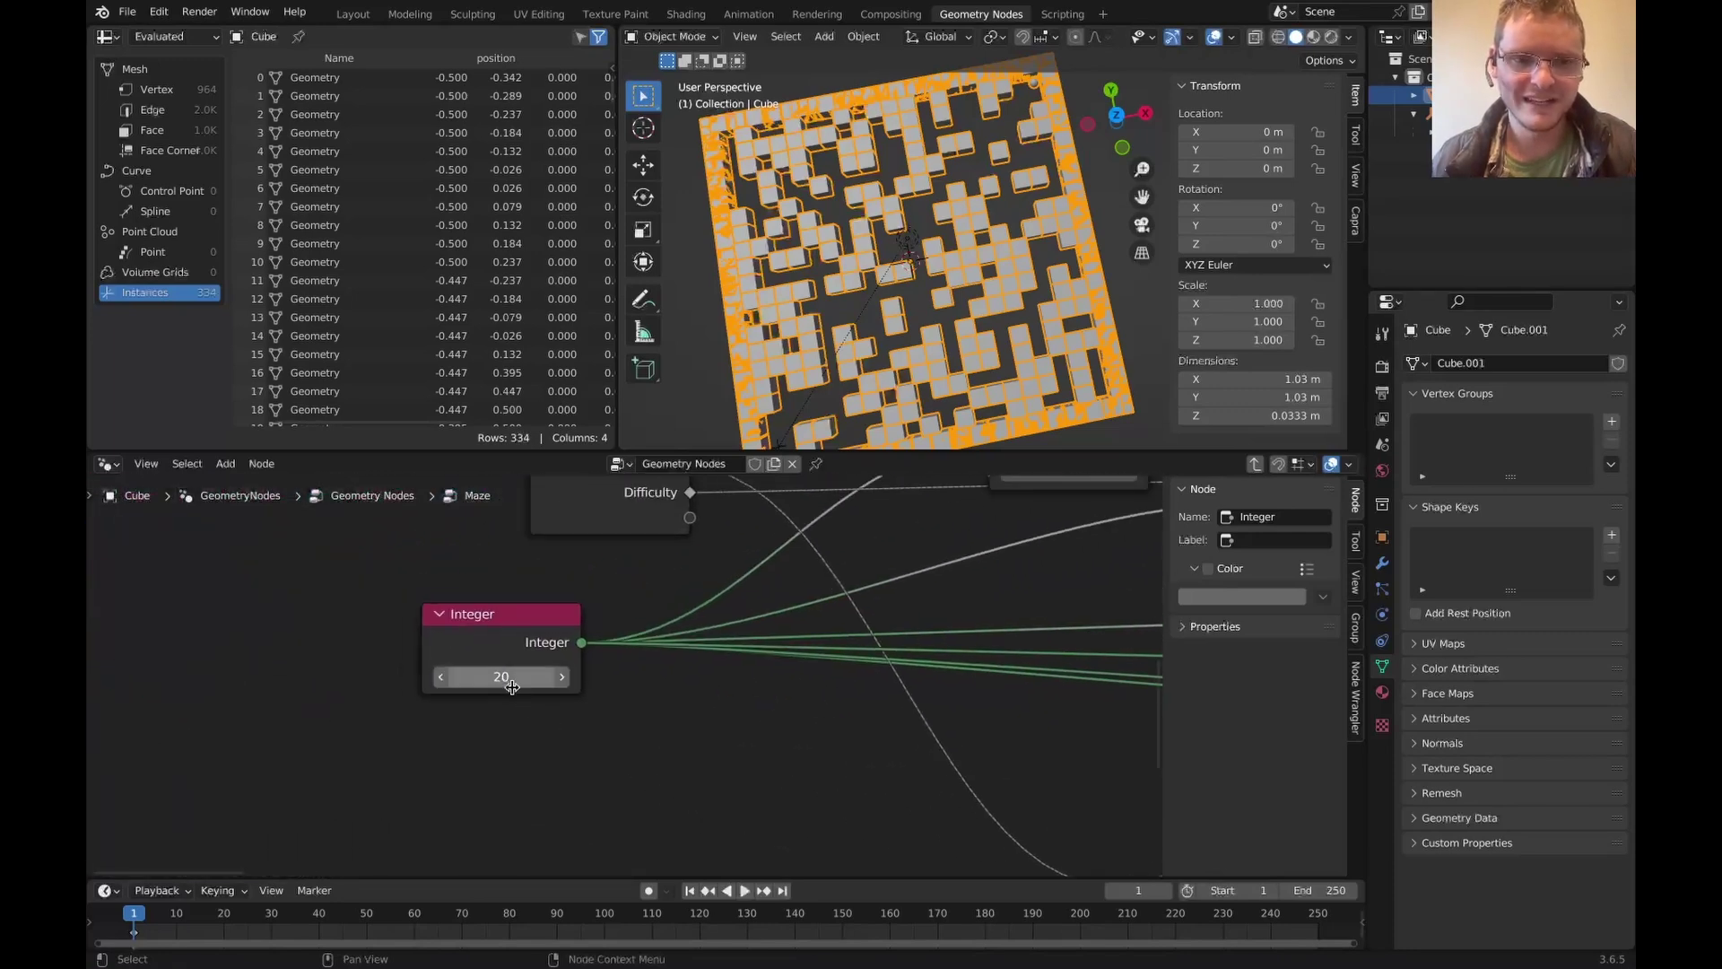
type("0")
key("Return")
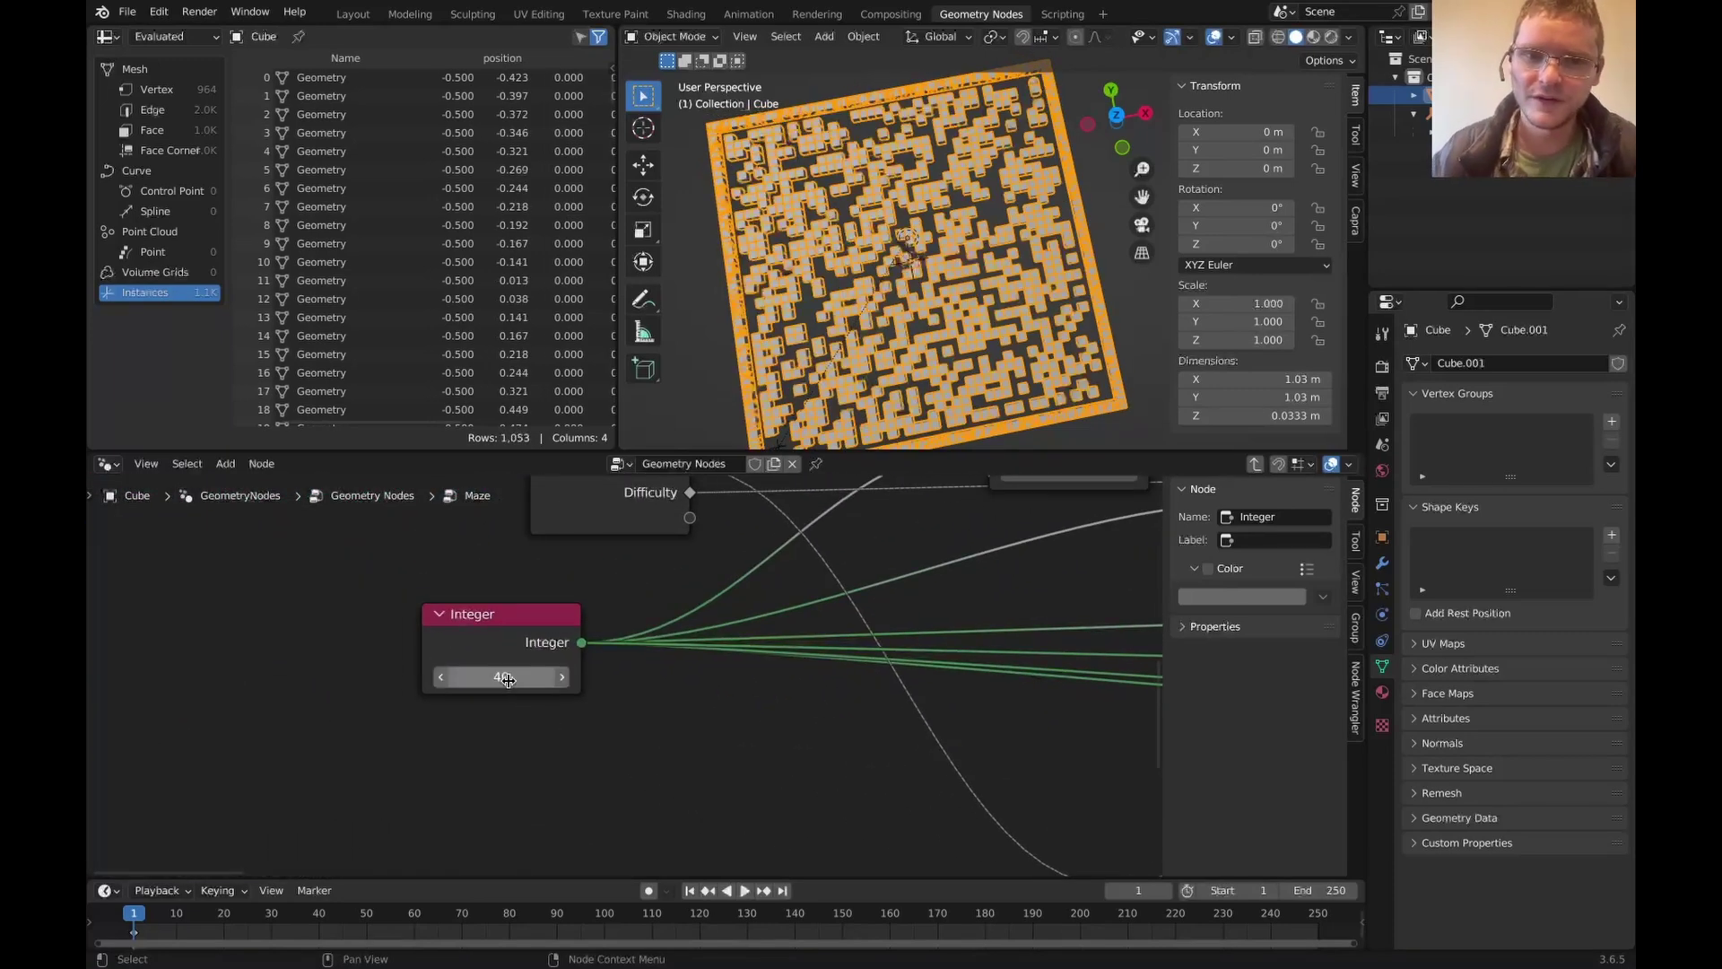
left_click(1007, 196)
middle_click_drag(1007, 196, 1010, 205)
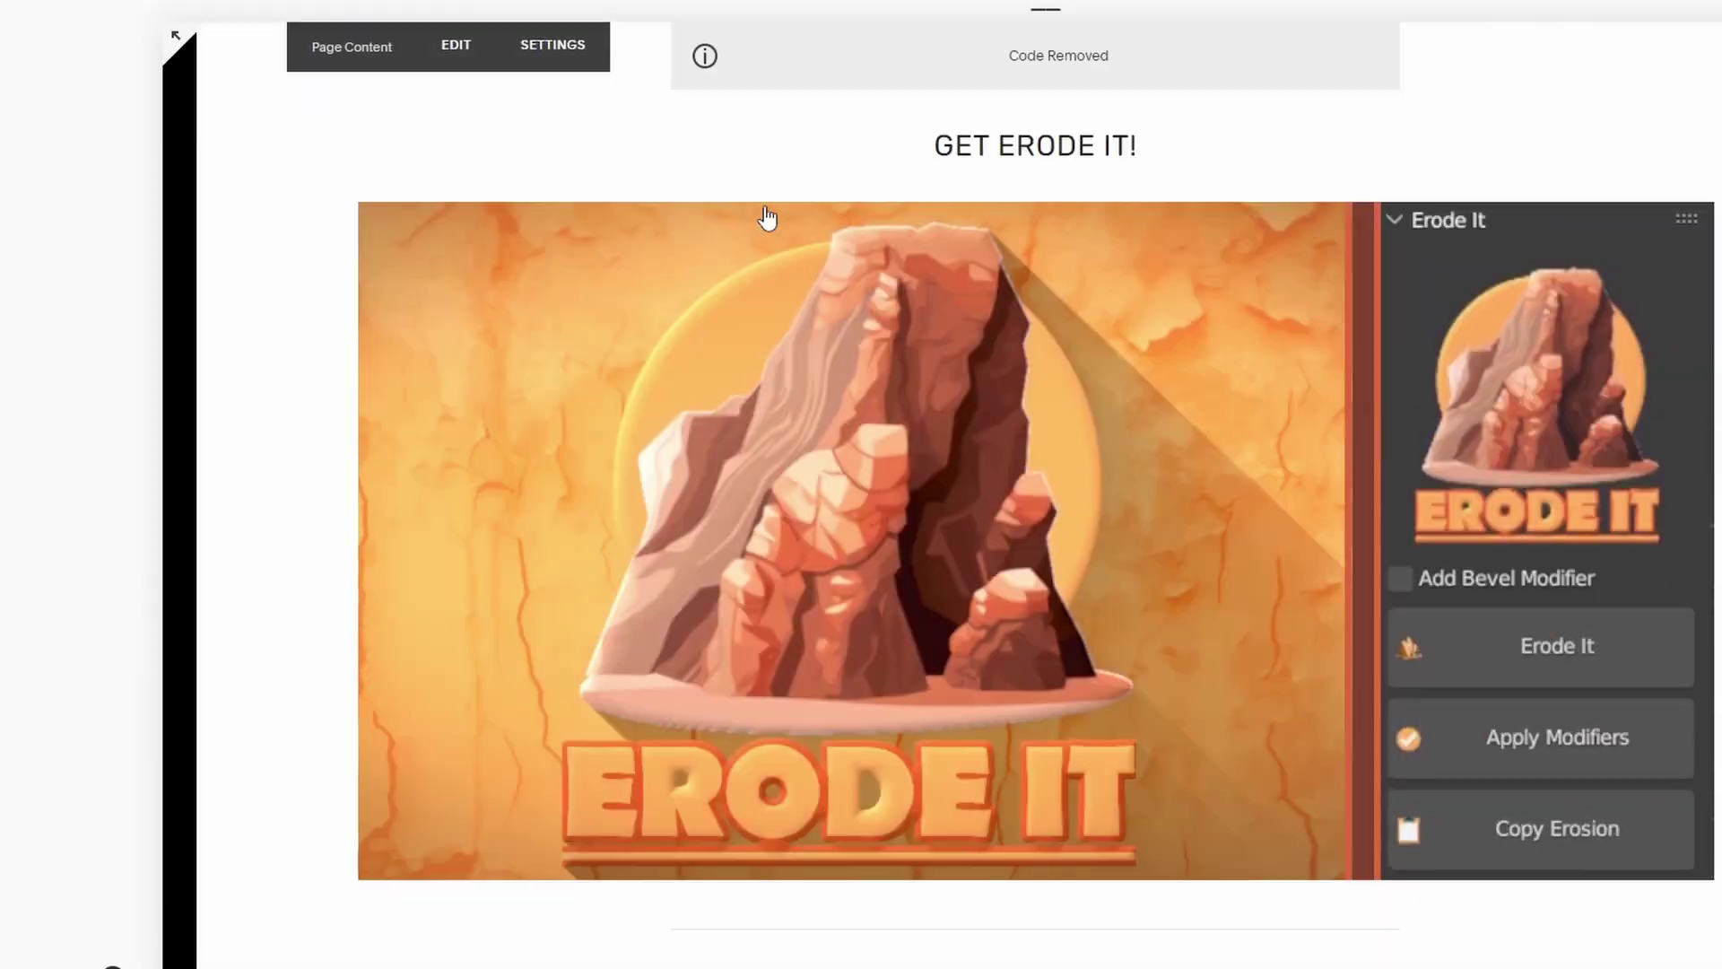
scroll(766, 226, "down", 10)
left_click(479, 50)
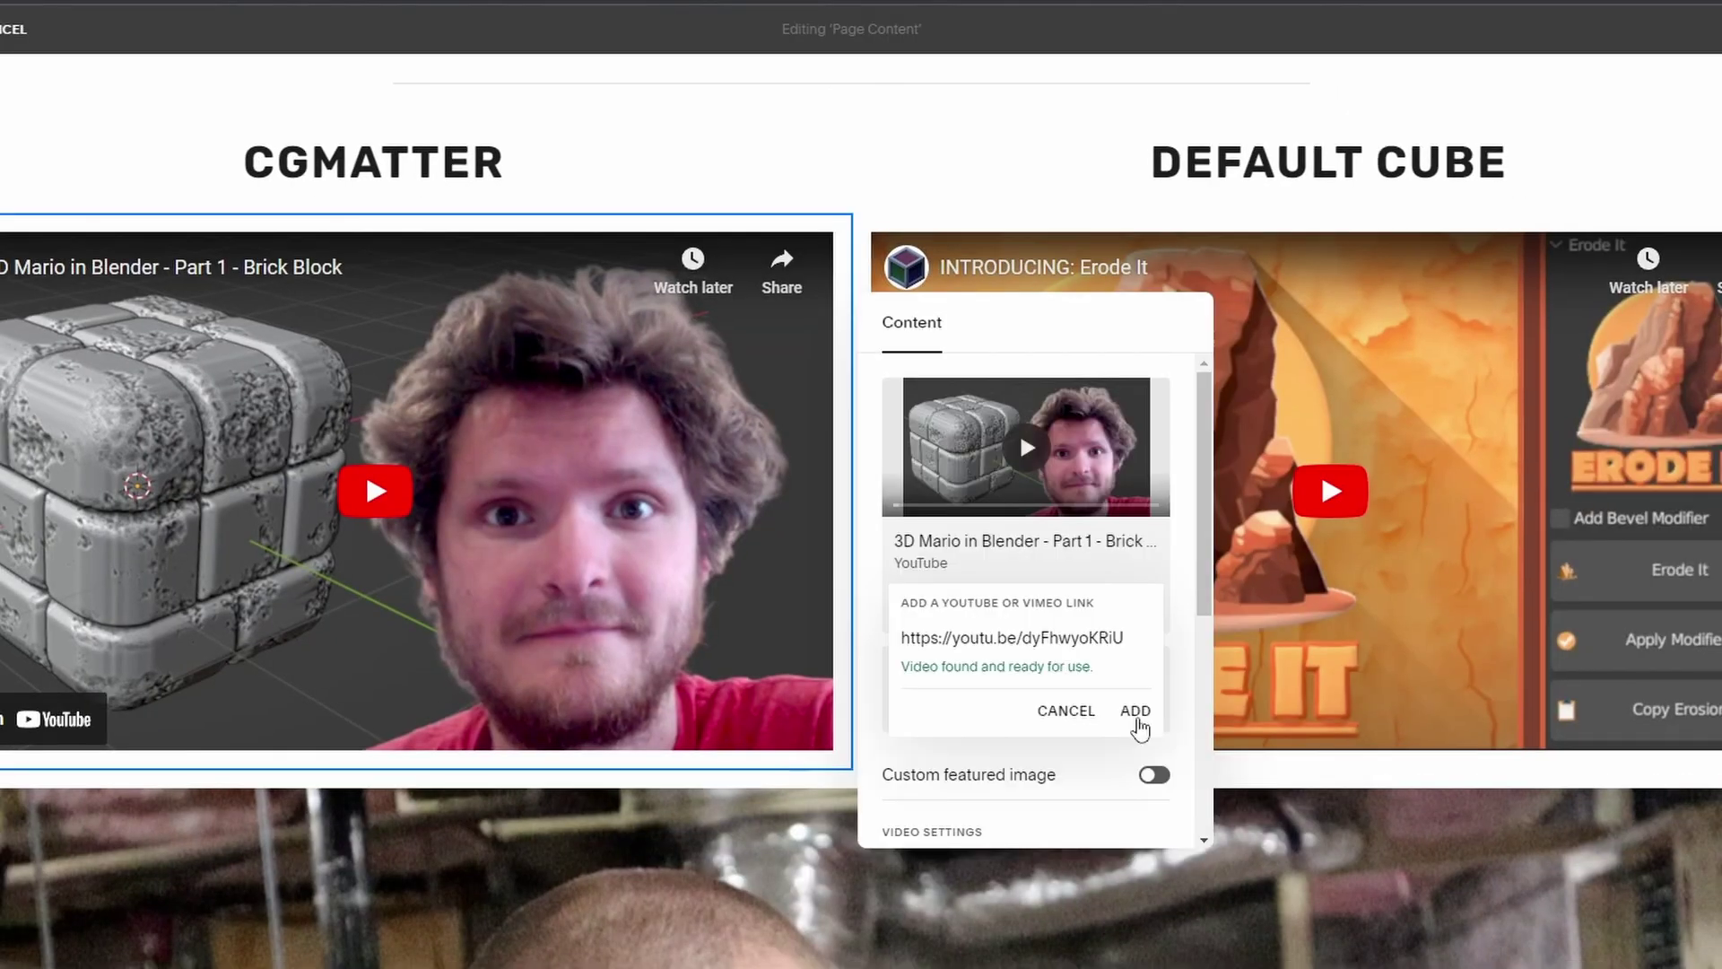
left_click(1136, 708)
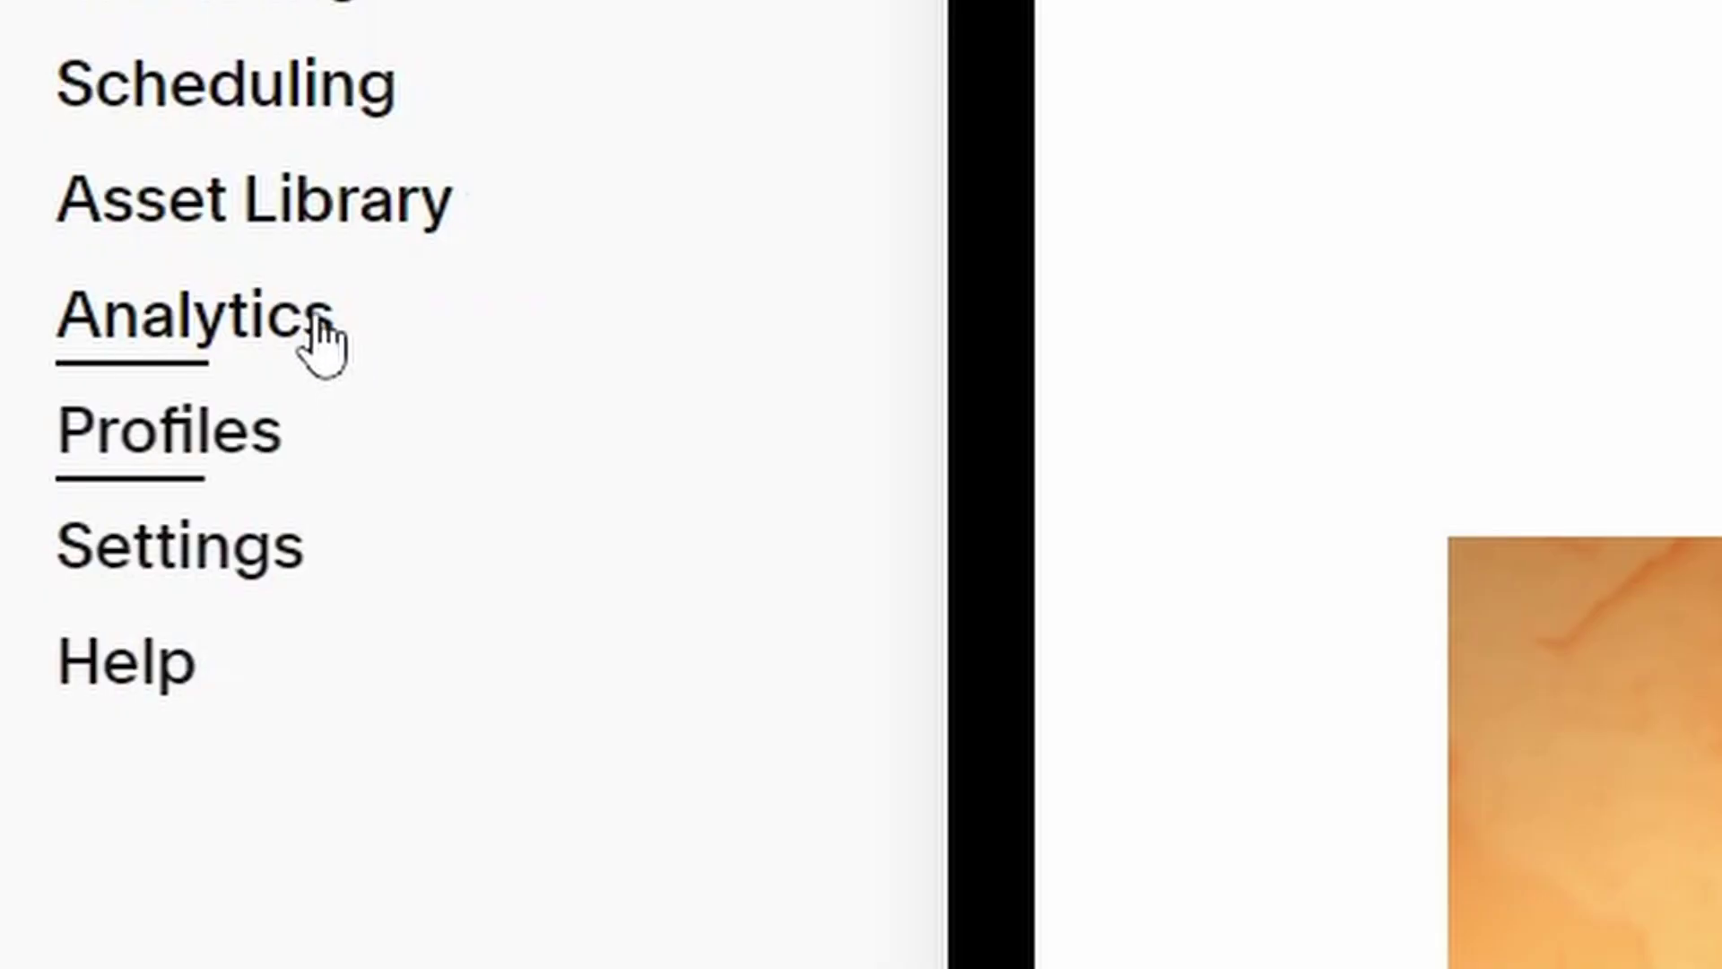
- Open the website's Analytics section and look through the image files in the Asset Library
left_click(318, 323)
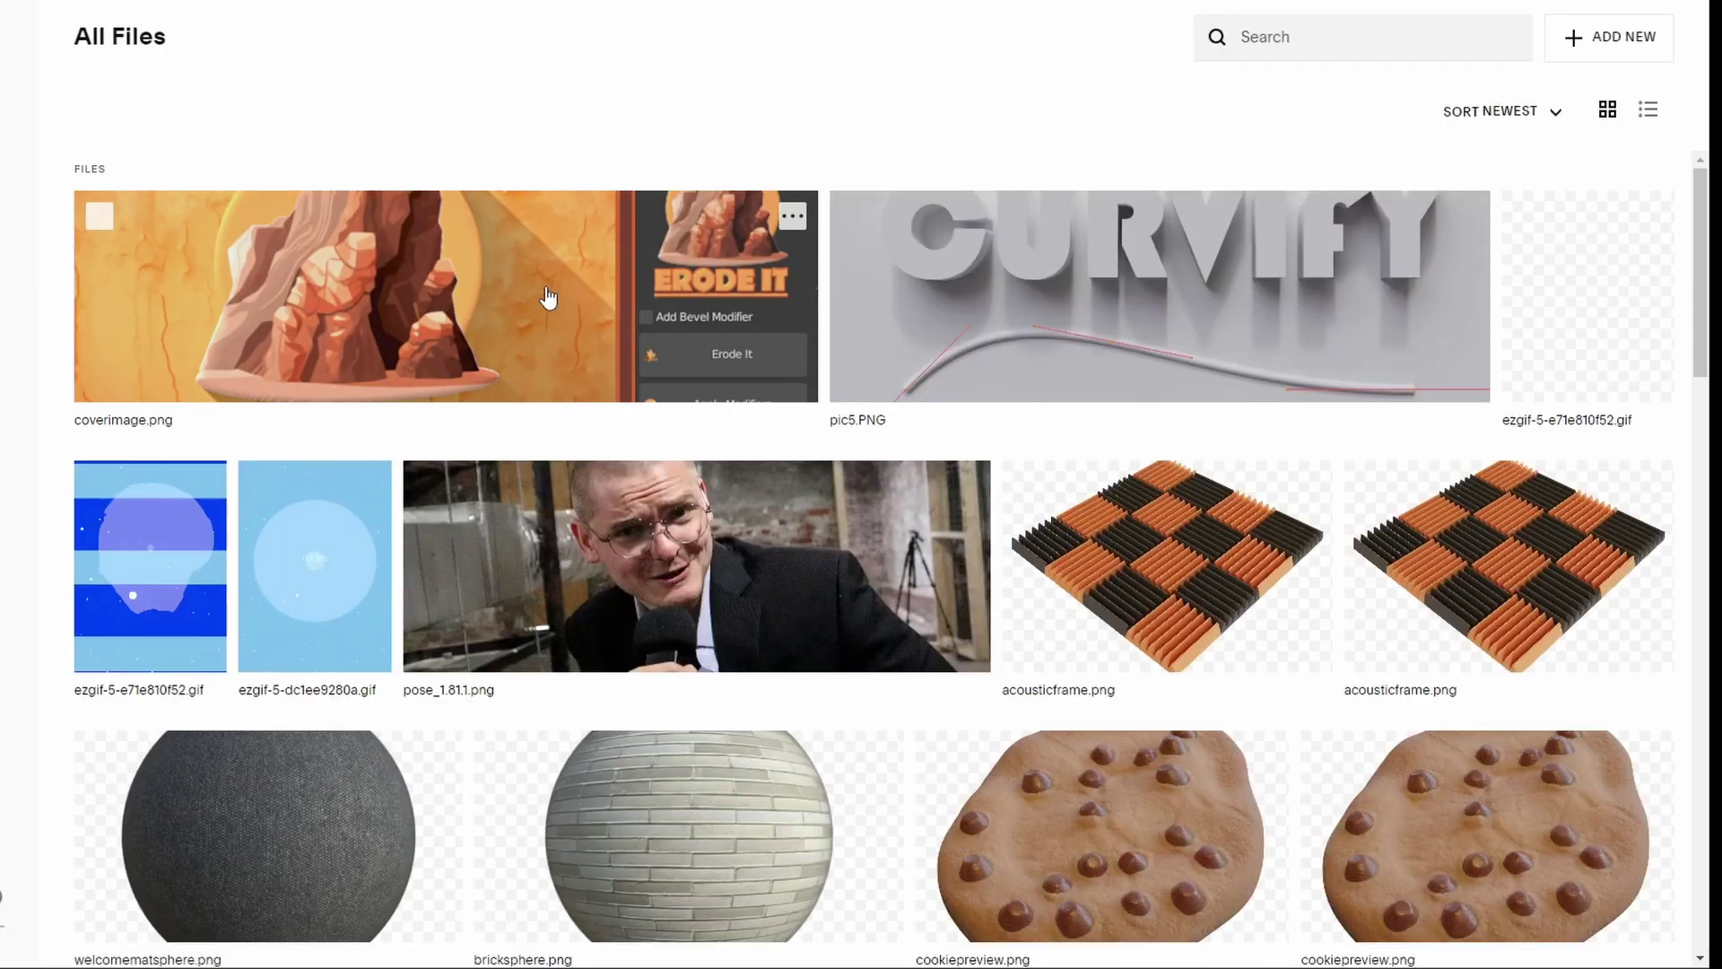
scroll(826, 478, "down", 2)
scroll(827, 478, "down", 15)
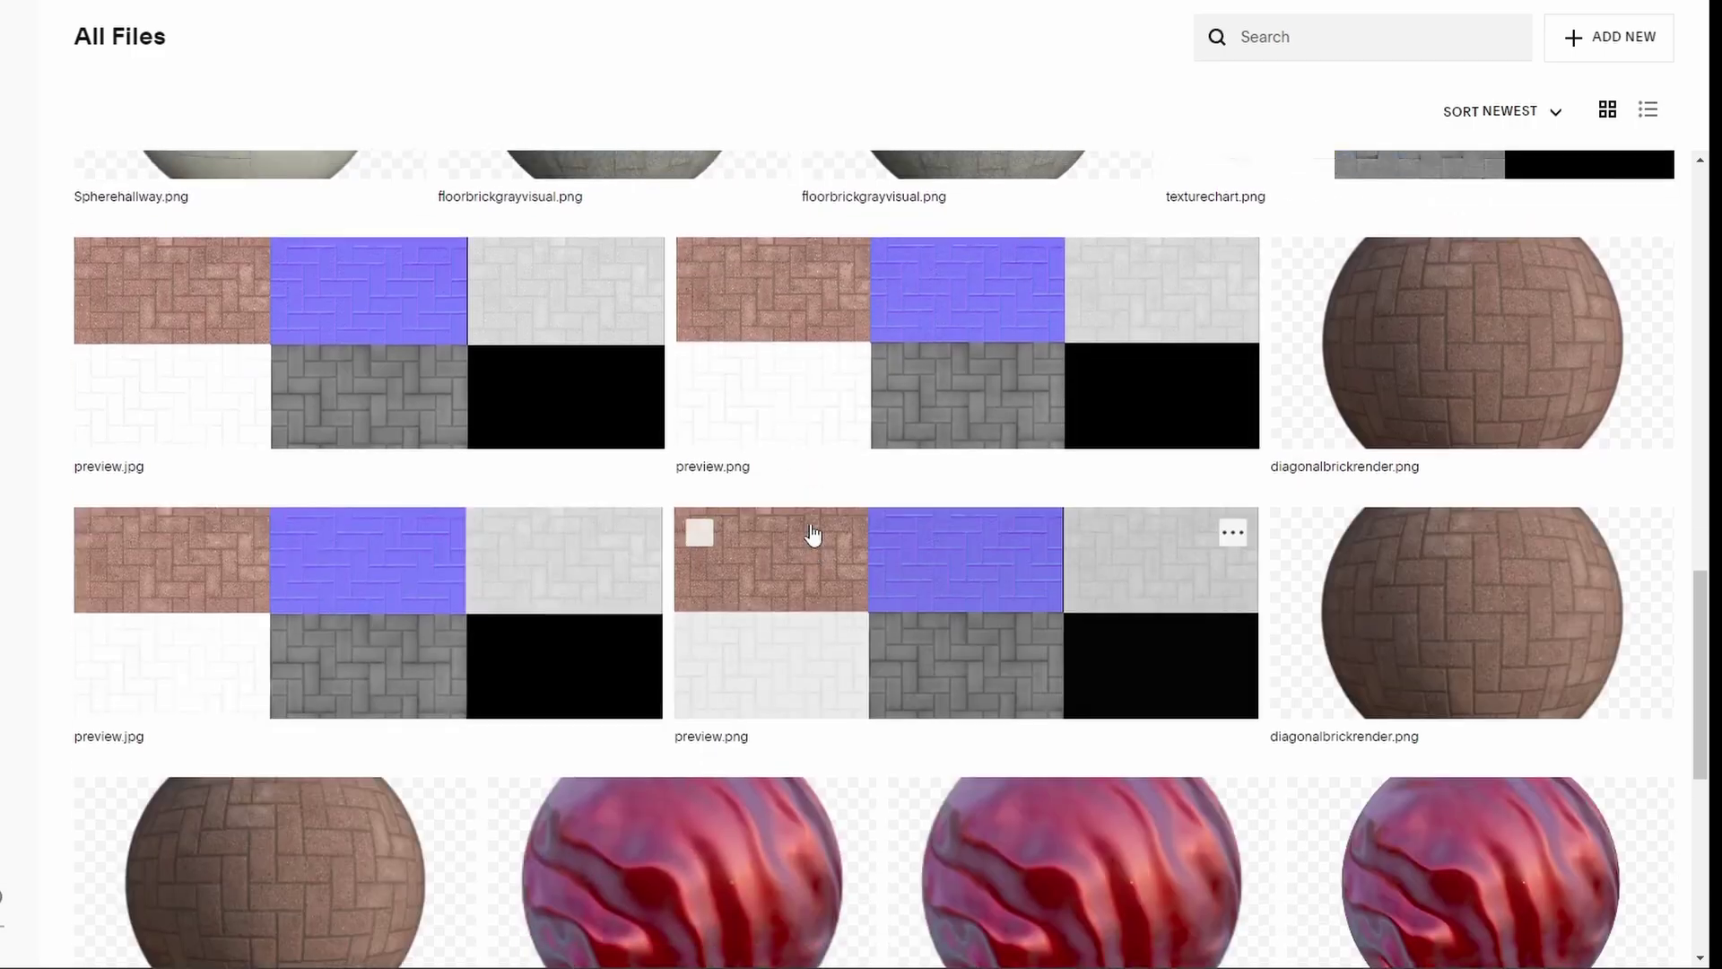